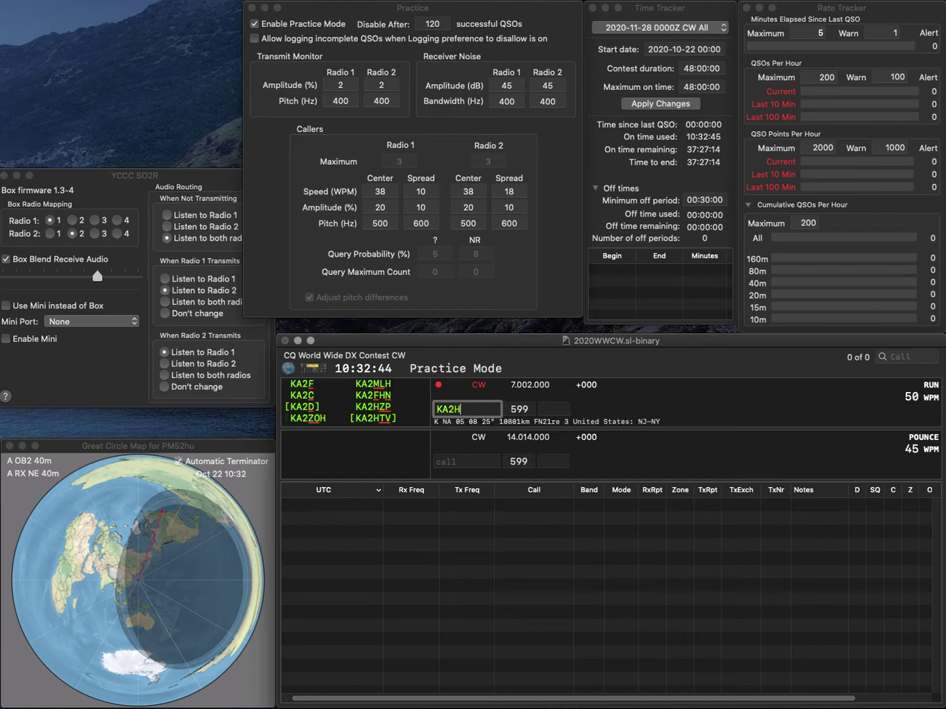
pyautogui.write('V')
pyautogui.press('Return')
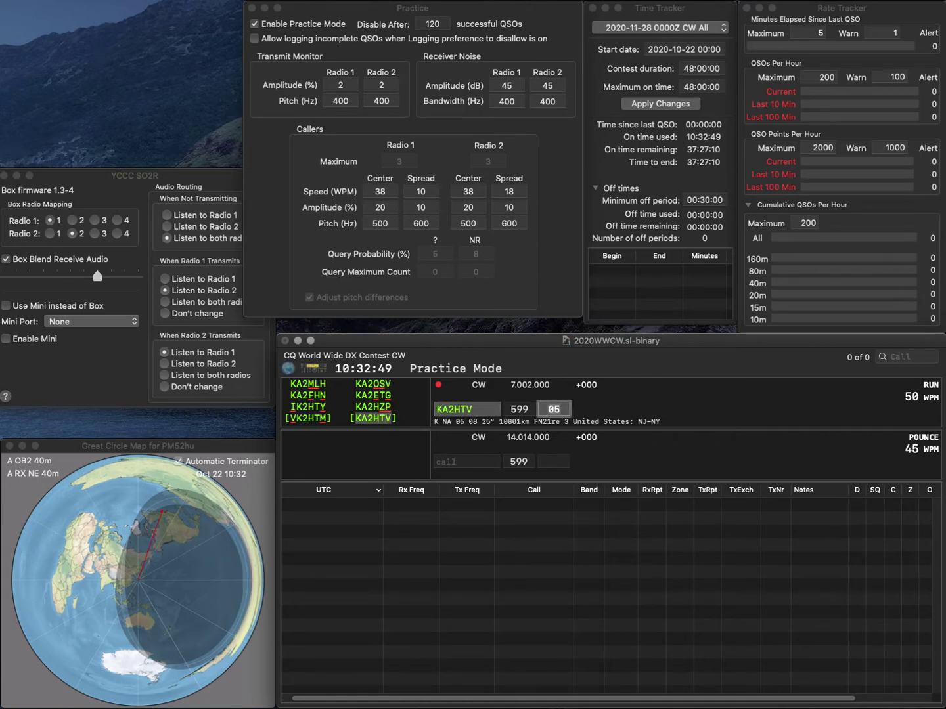
pyautogui.press('Return')
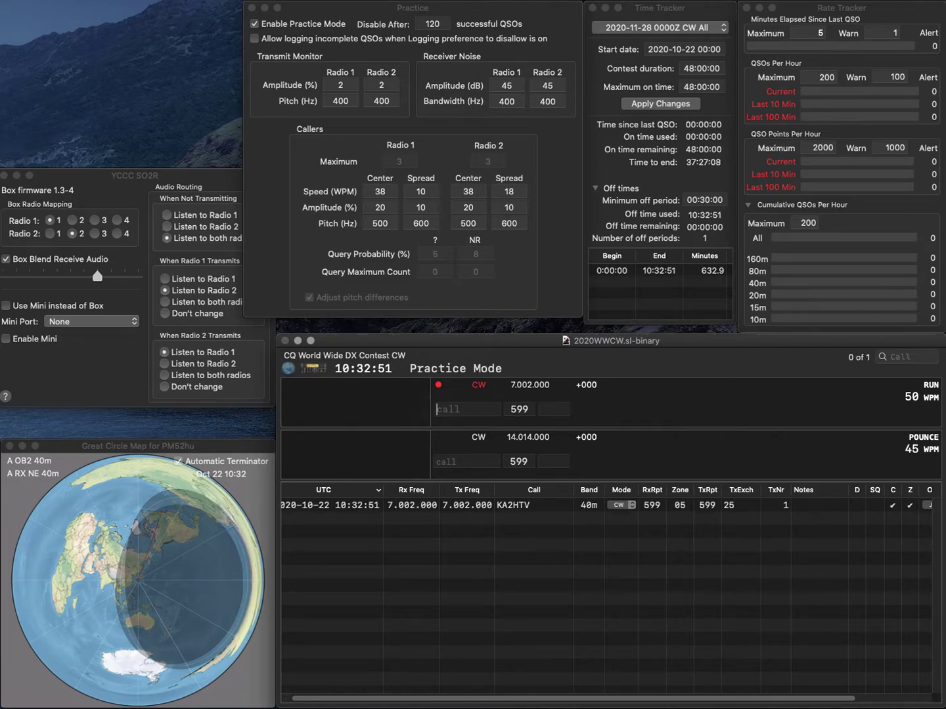
pyautogui.write('YO')
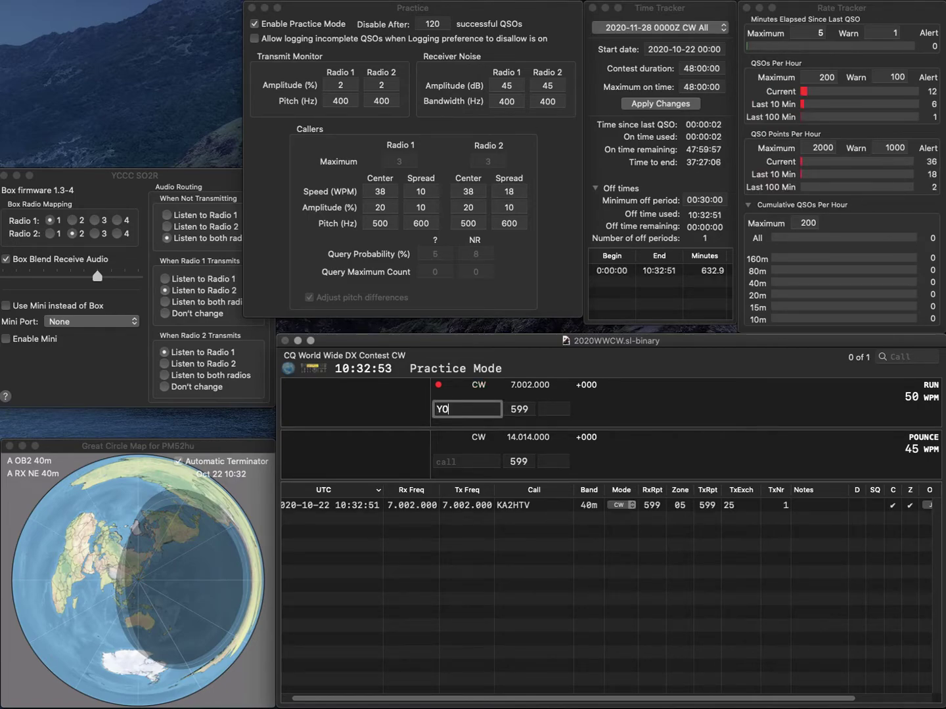
pyautogui.write('2LC')
pyautogui.press('space')
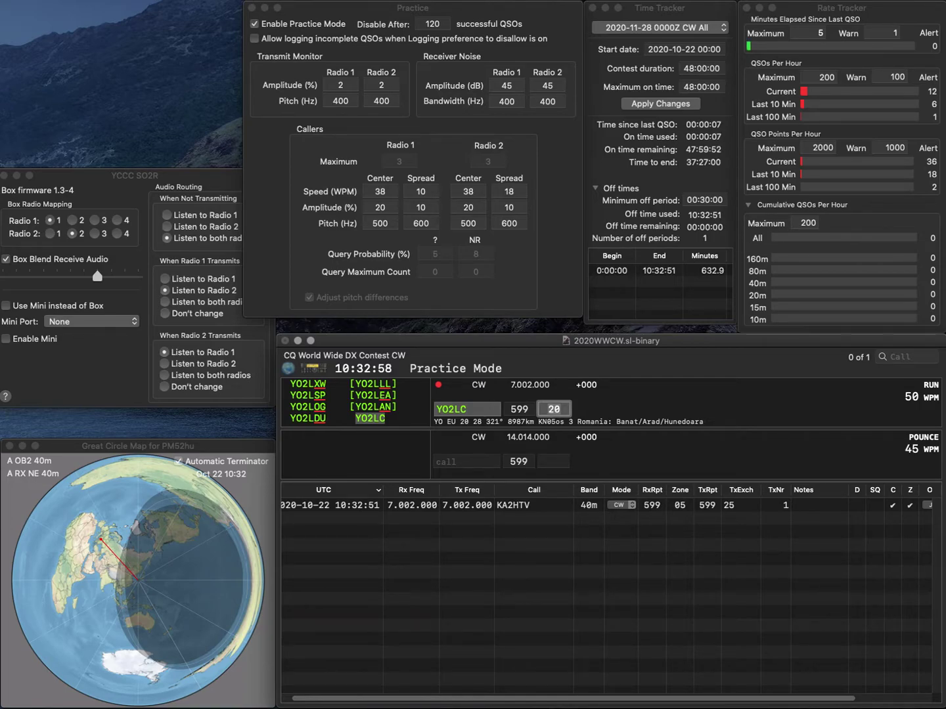
pyautogui.press('Return')
pyautogui.write('S')
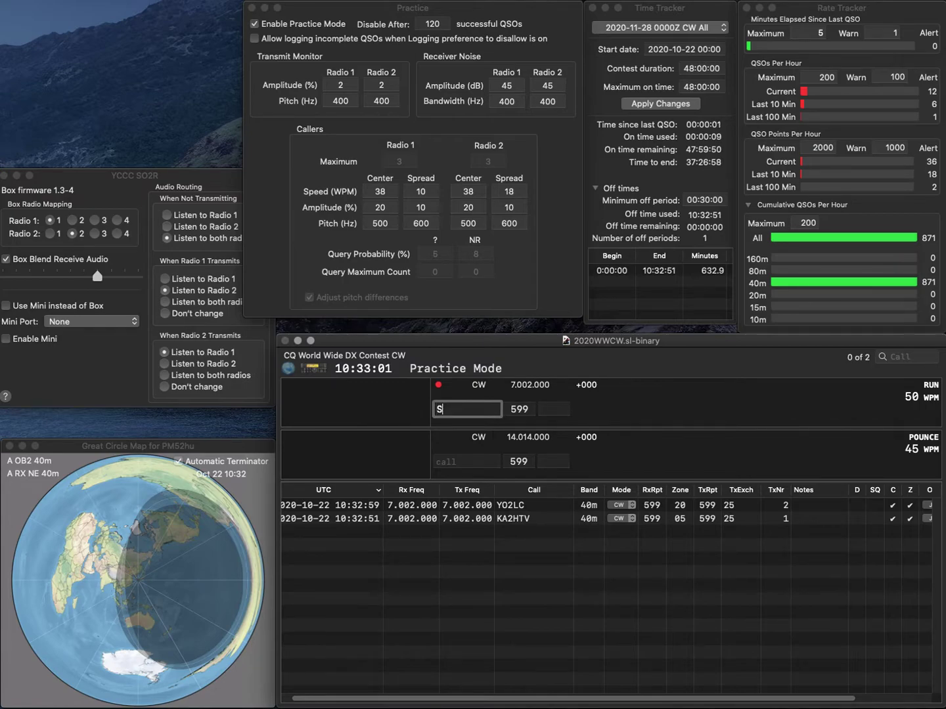
pyautogui.write('V2NPA')
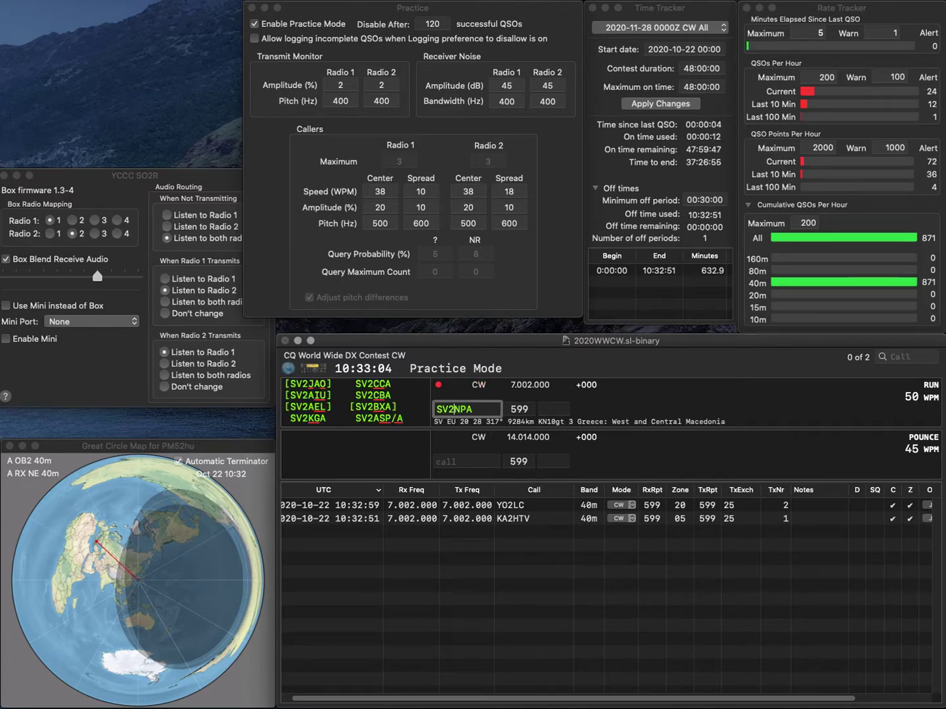
pyautogui.press('Return')
# - Correct the entered call sign to SV1NJA and log the contact with its prefilled zone
pyautogui.press('Left')
pyautogui.press('Left')
pyautogui.press('Left')
pyautogui.press('BackSpace')
pyautogui.write('1')
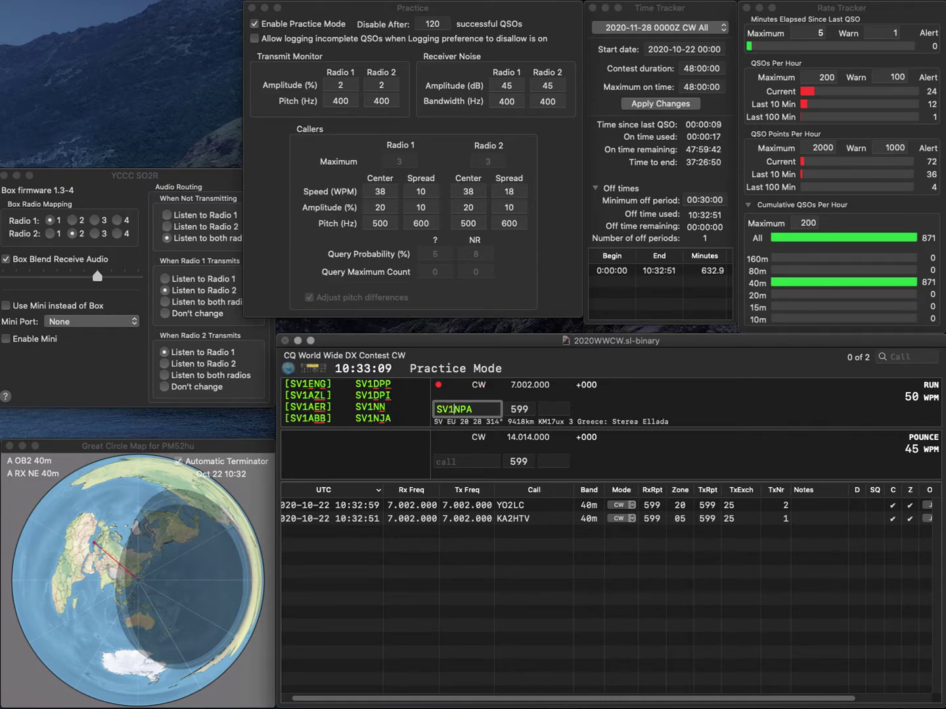
pyautogui.press('Delete')
pyautogui.write('J')
pyautogui.press('Tab')
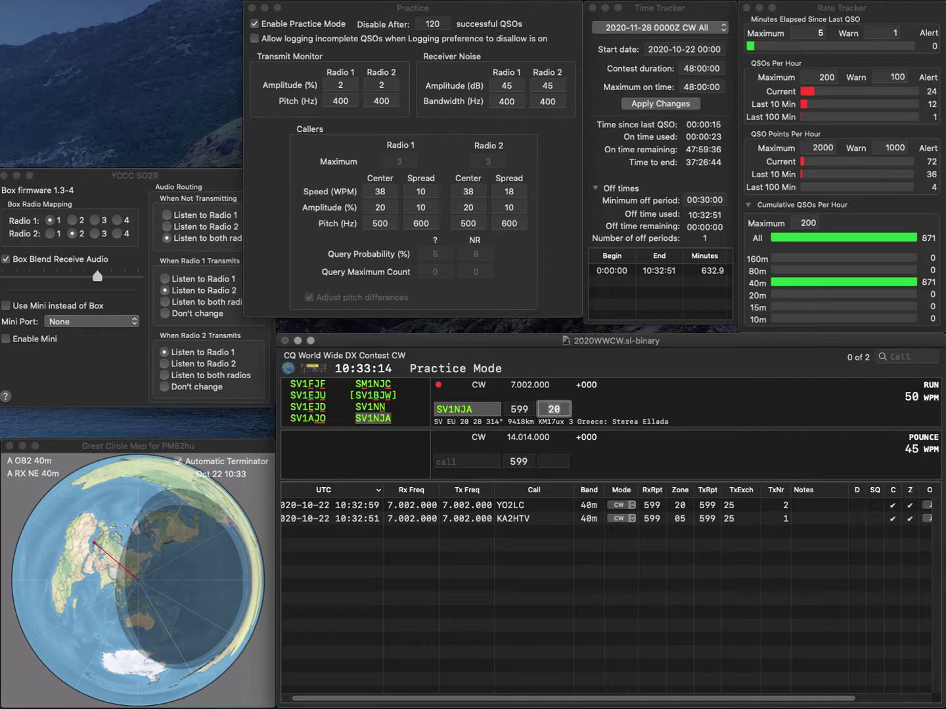
pyautogui.press('Return')
pyautogui.write('RT5K')
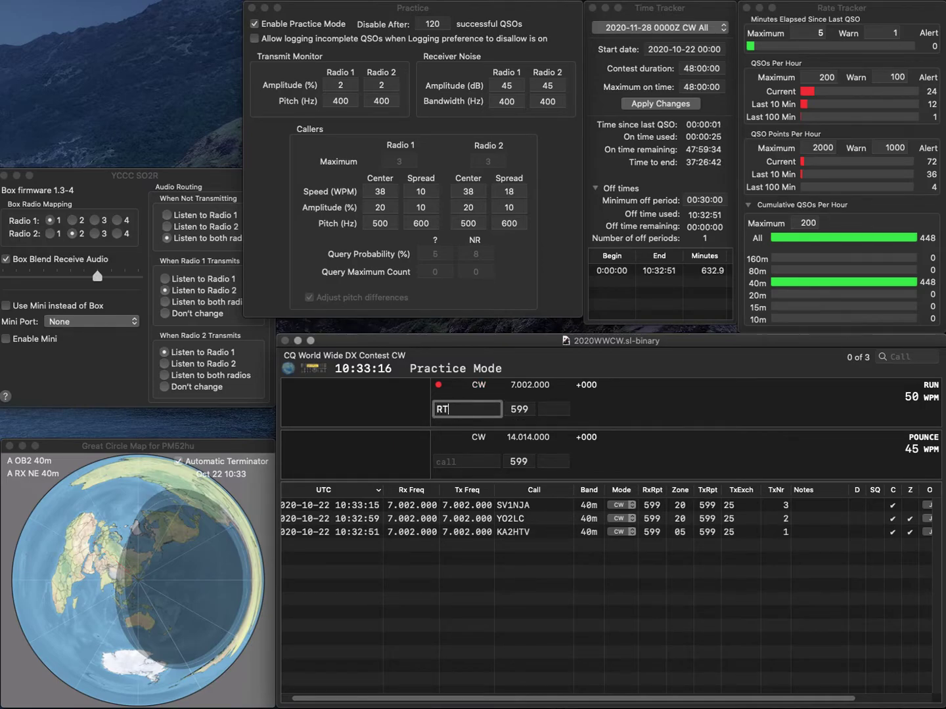
pyautogui.press('space')
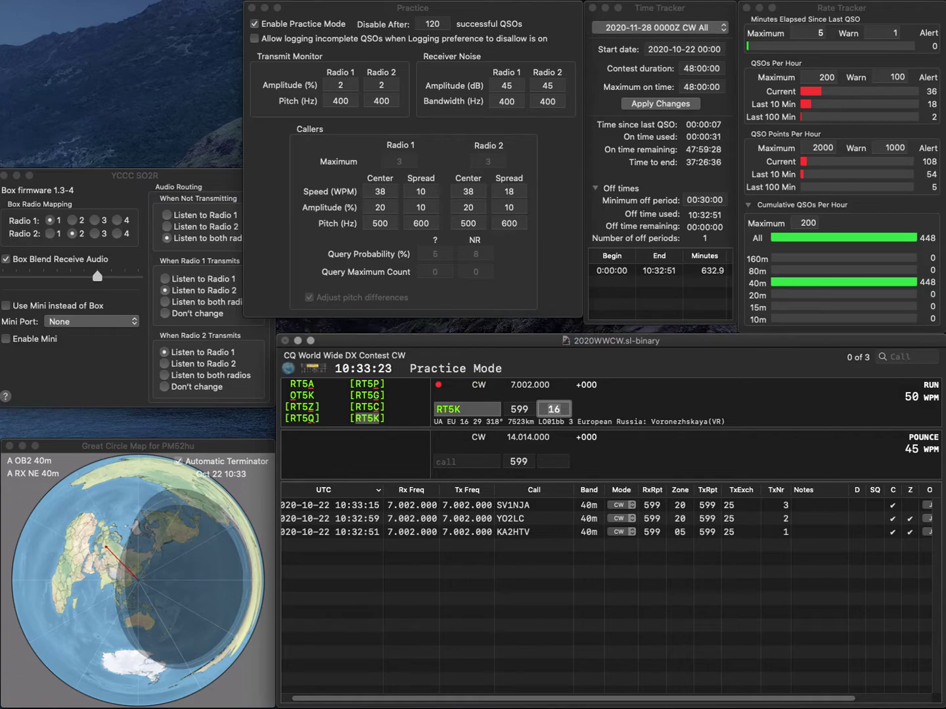
pyautogui.press('Return')
pyautogui.write('N9WW')
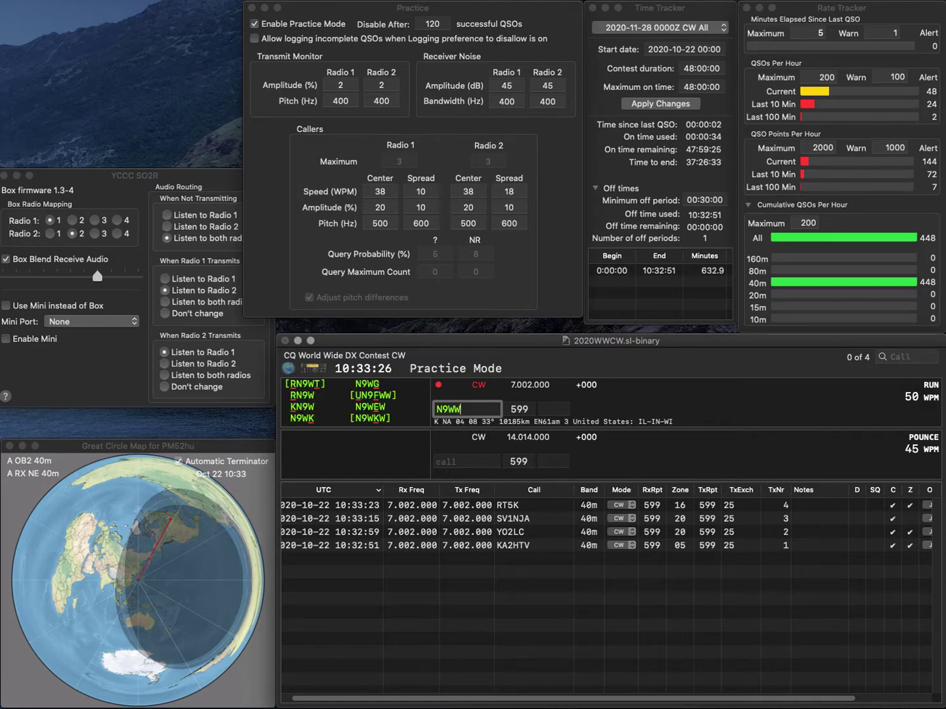
pyautogui.press('BackSpace')
pyautogui.write('PY')
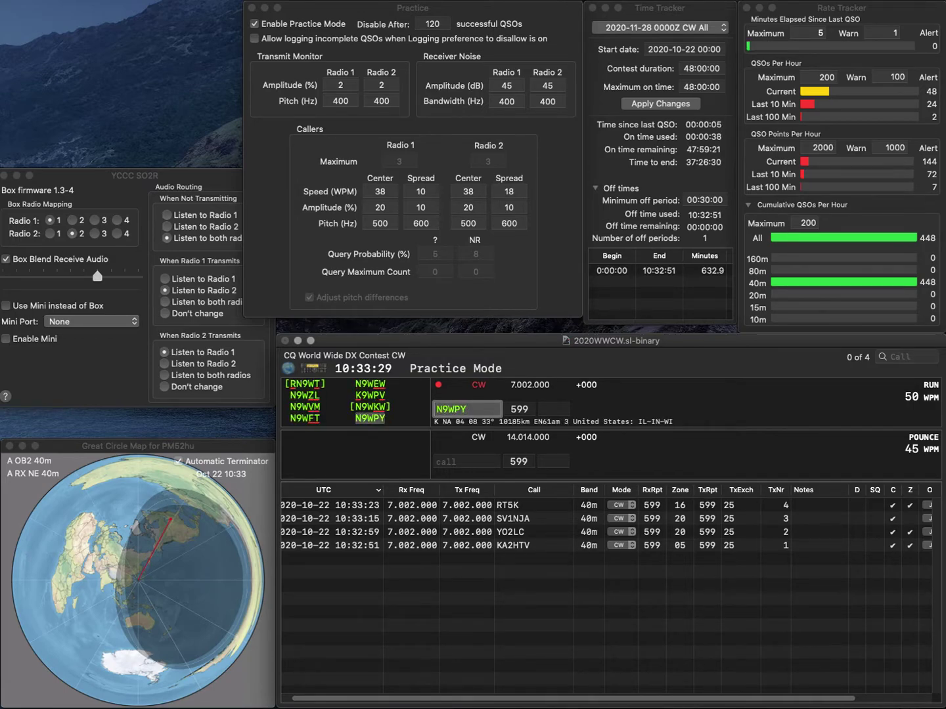
pyautogui.press('Tab')
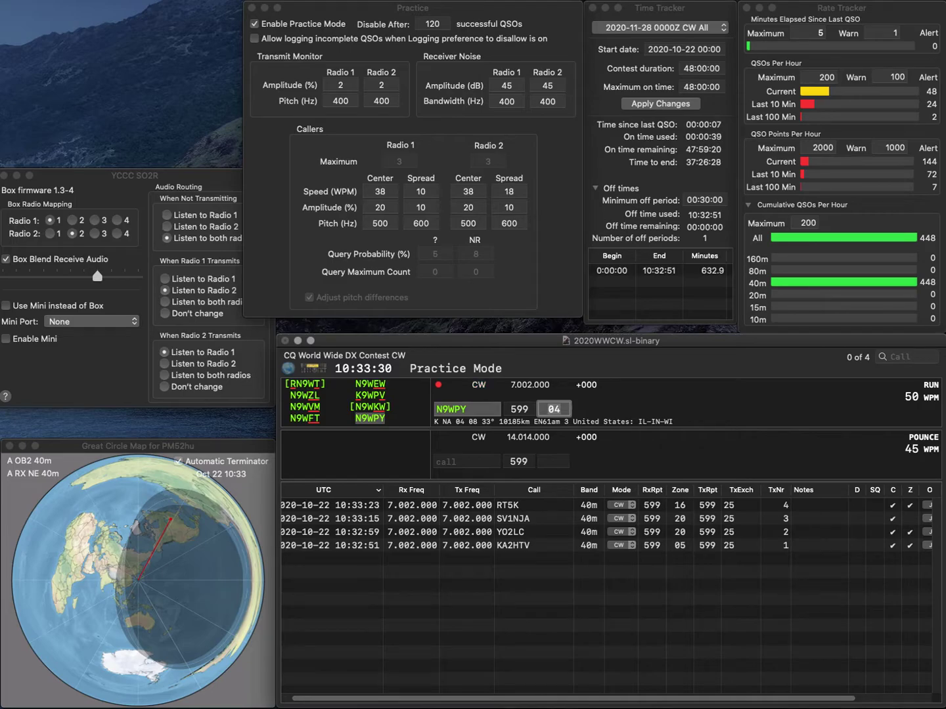
pyautogui.press('Return')
# - Work and log callers AF9FA and IW3RQT on 7.002.000 with their prefilled zones
pyautogui.write('AF9FA')
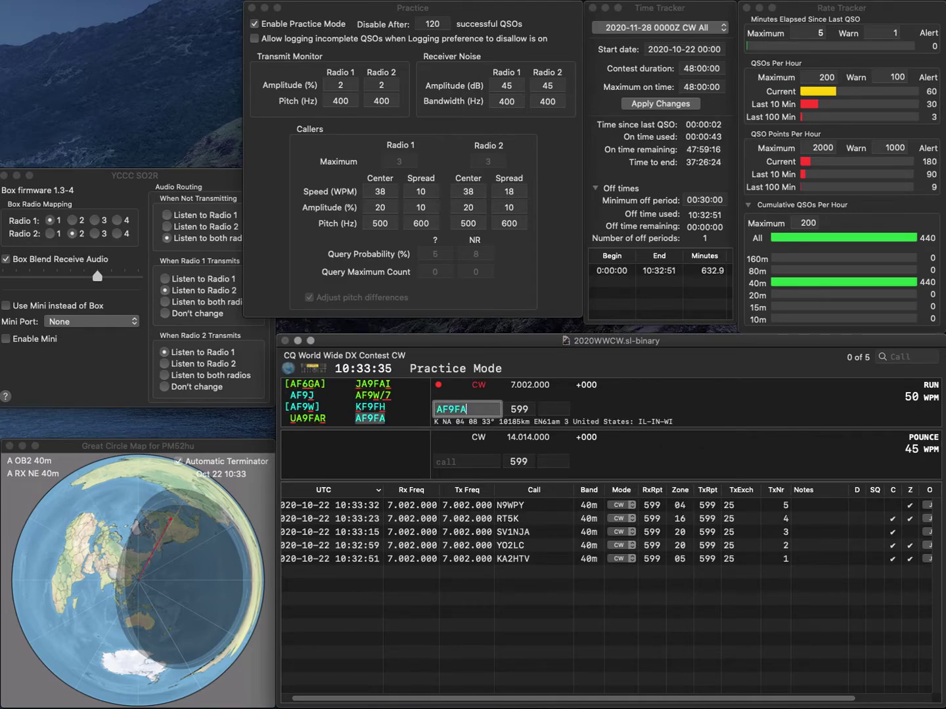
pyautogui.press('Tab')
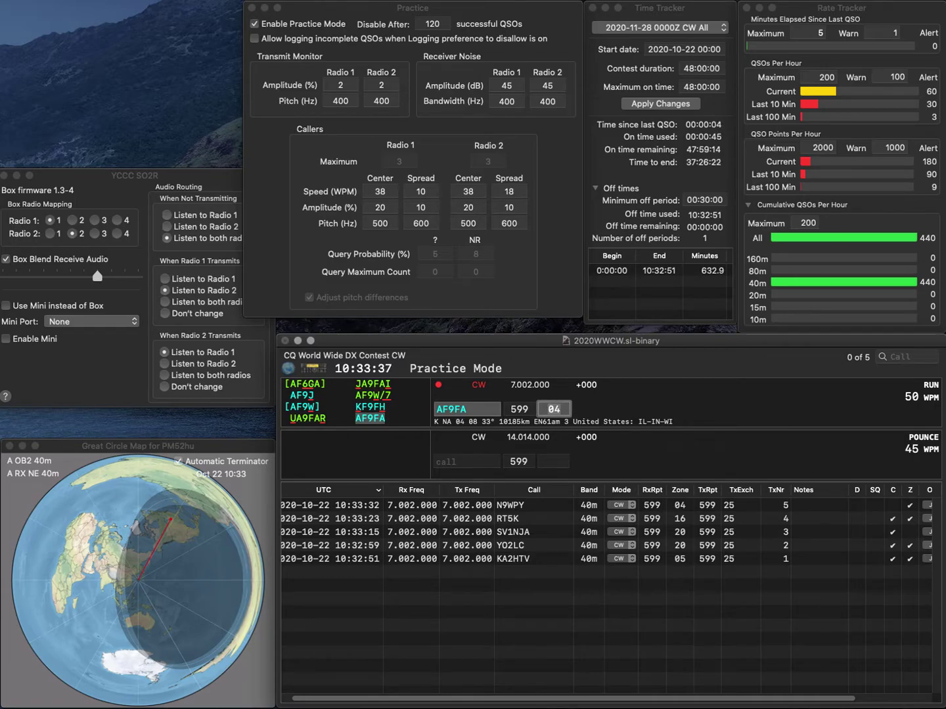
pyautogui.press('Return')
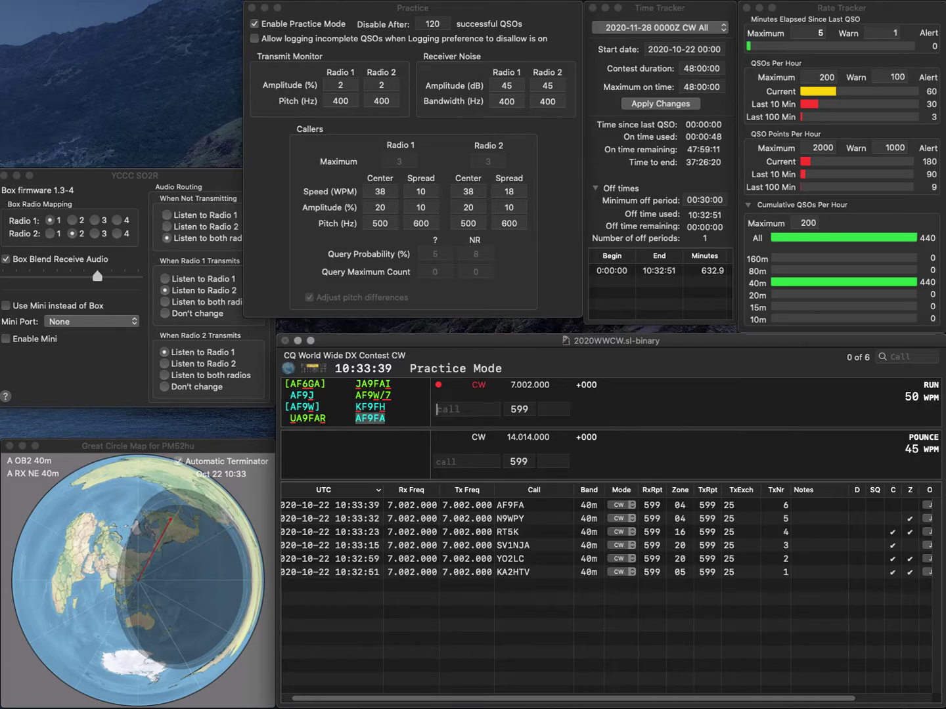
pyautogui.write('IW3RQT')
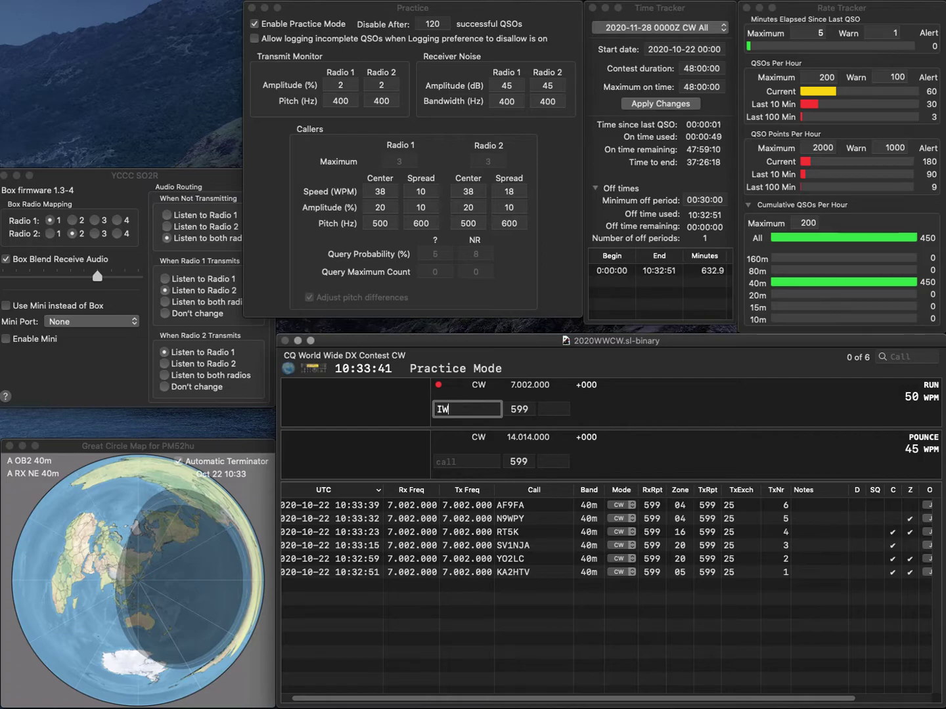
pyautogui.press('Return')
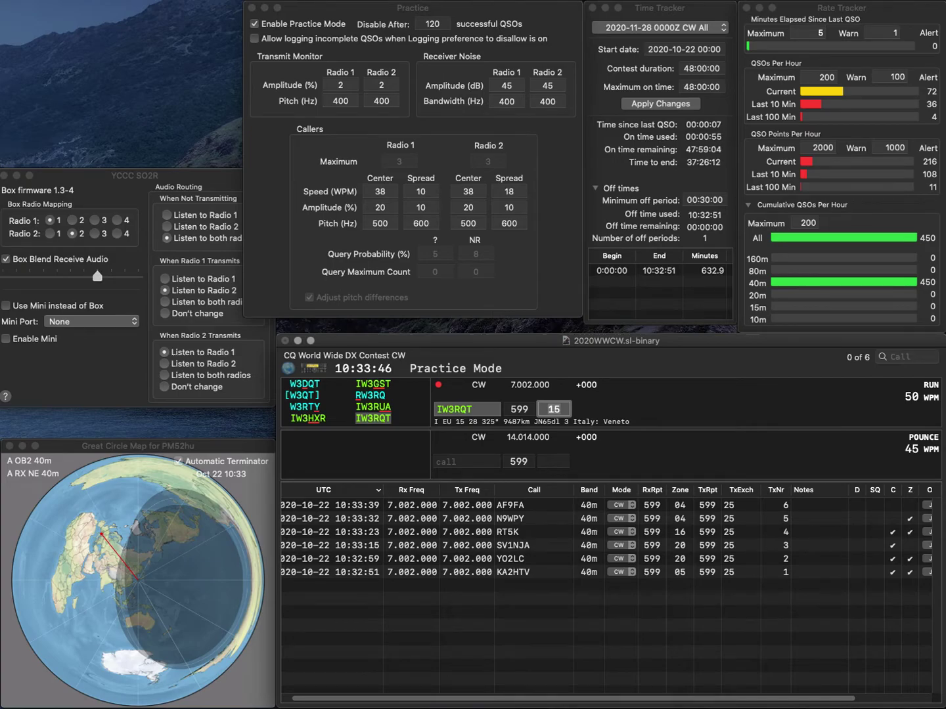
pyautogui.press('Return')
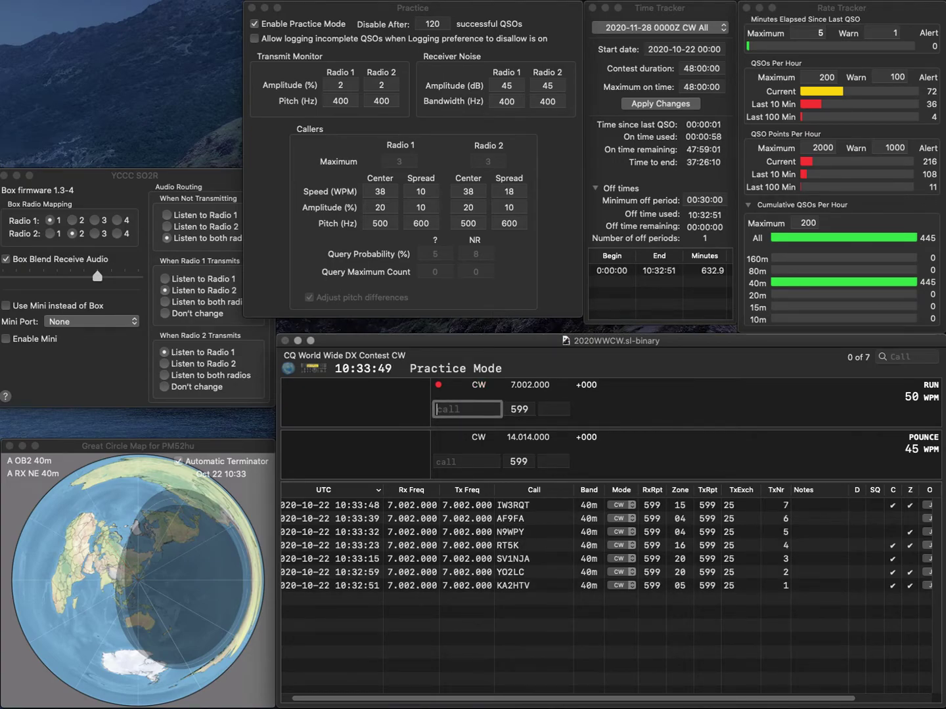
# - Work and log callers KV4UD and EO3Q on 7.002.000 with their prefilled zones
pyautogui.write('KV4UD')
pyautogui.press('Return')
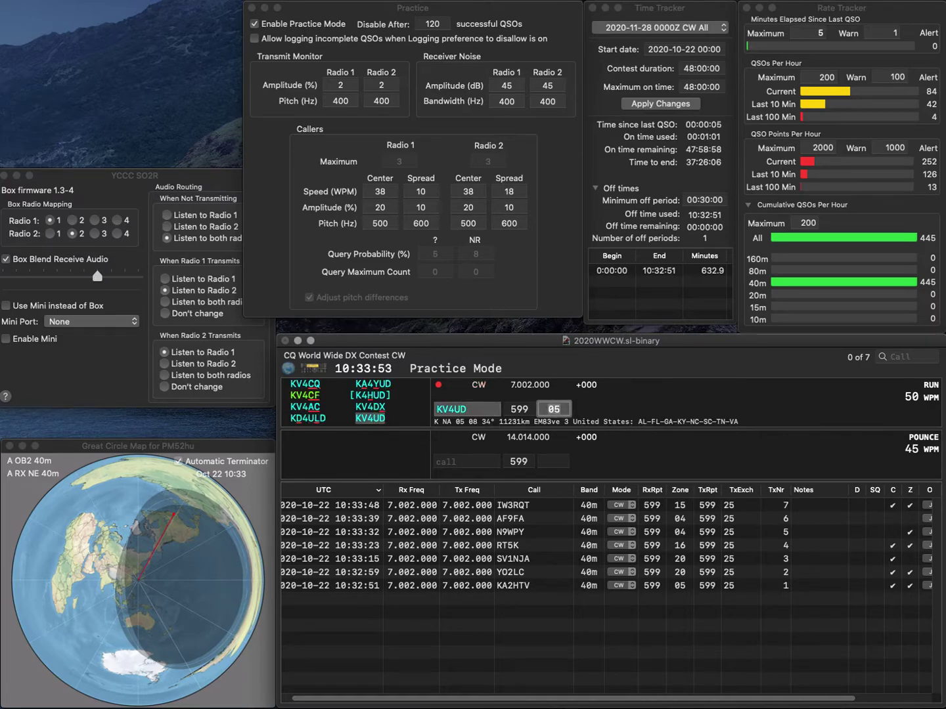
pyautogui.press('Return')
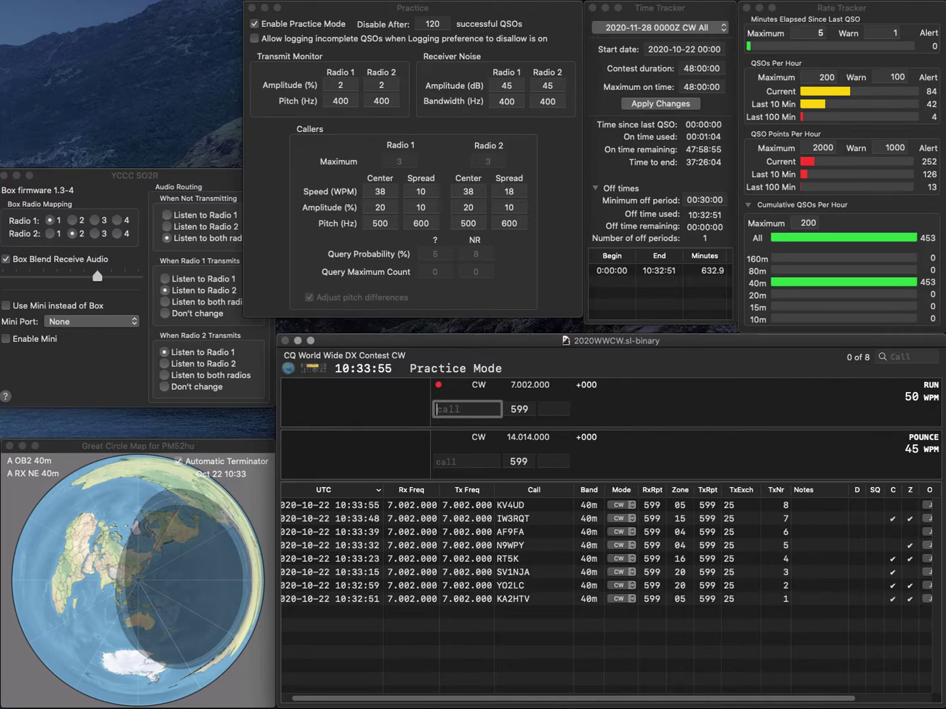
pyautogui.write('EO3Q')
pyautogui.press('Return')
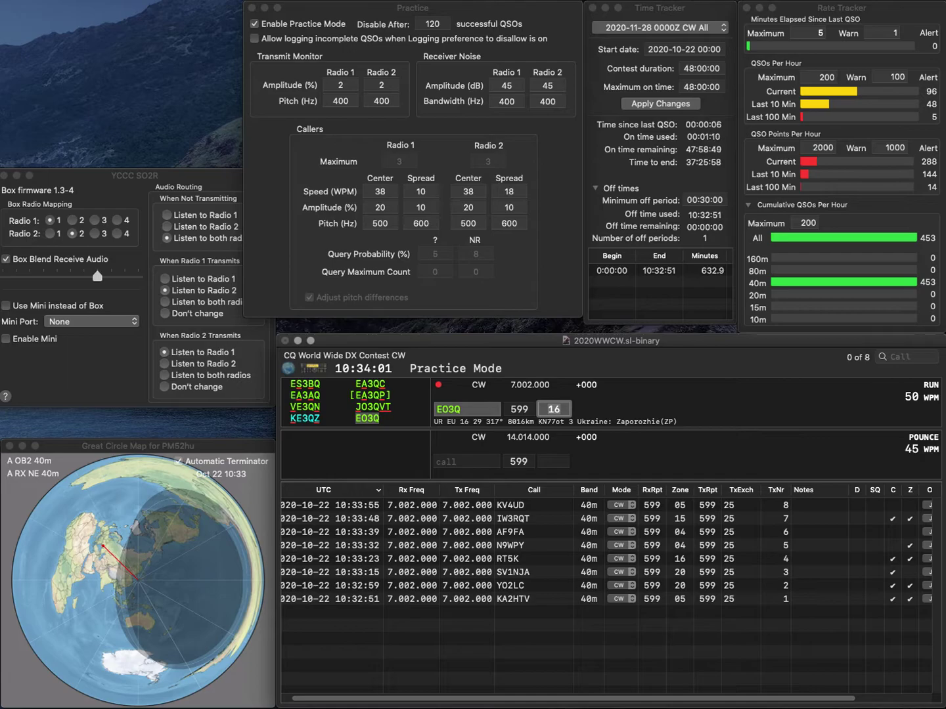
pyautogui.press('Return')
pyautogui.write('KM4COG')
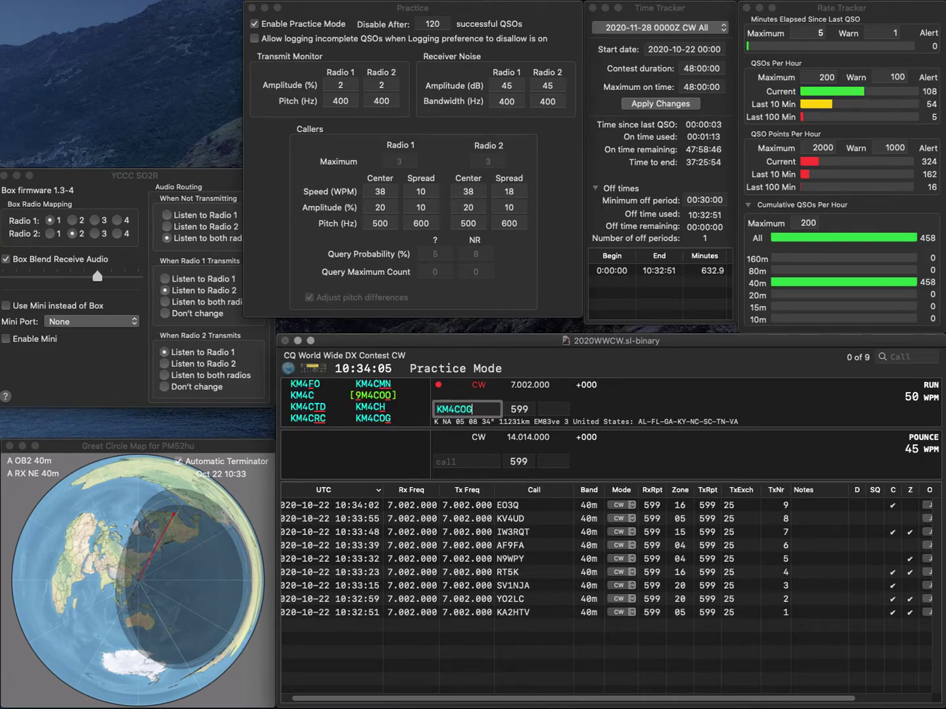
pyautogui.press('space')
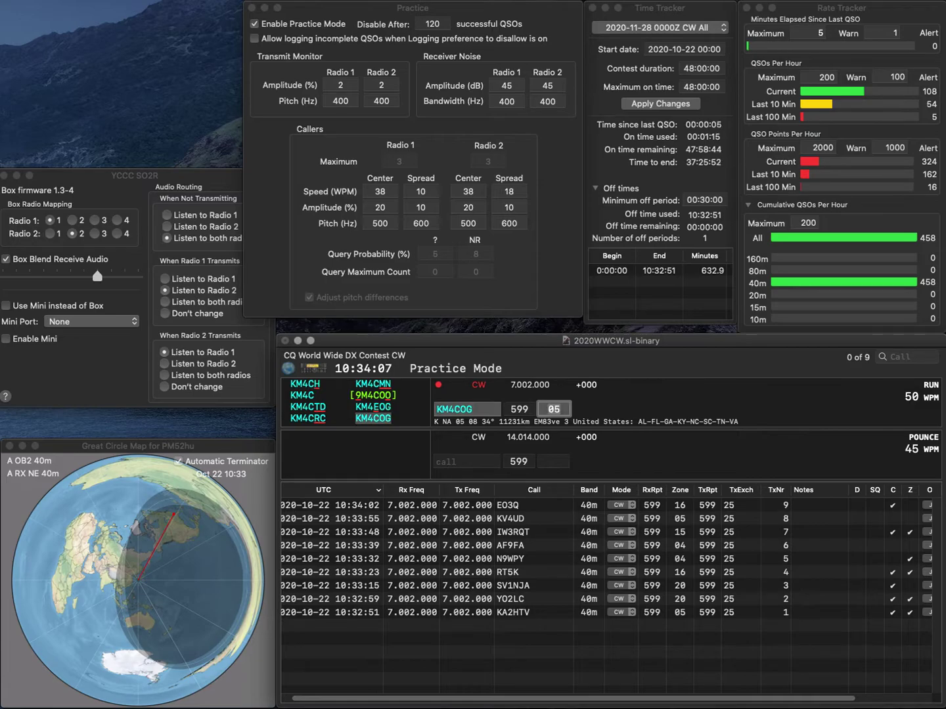
pyautogui.press('Return')
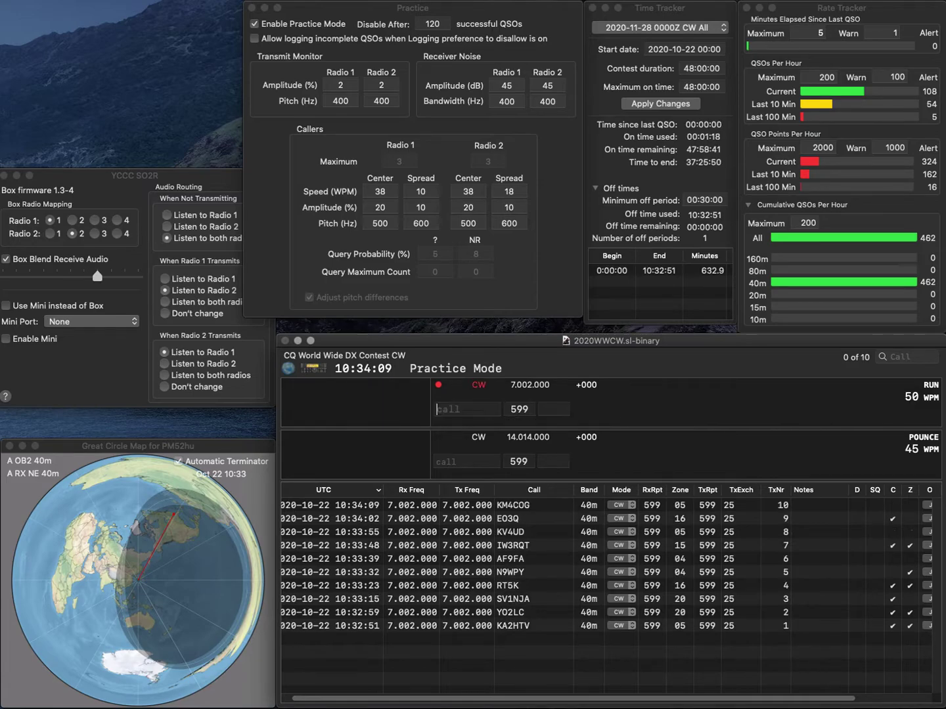
pyautogui.write('JF')
pyautogui.press('BackSpace')
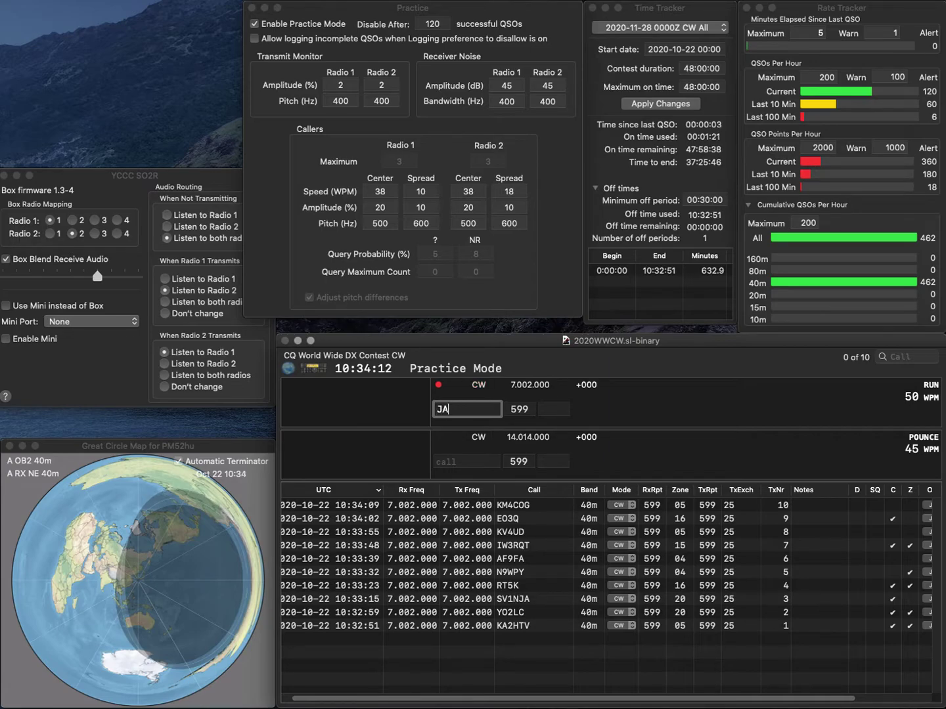
pyautogui.write('A4DWG')
pyautogui.press('Return')
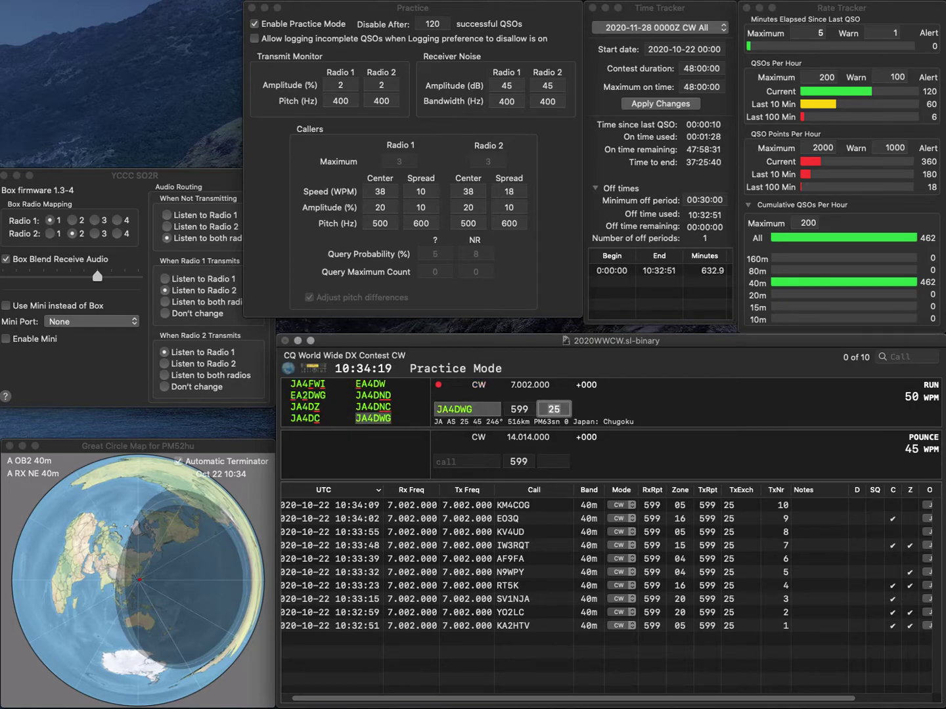
pyautogui.press('Return')
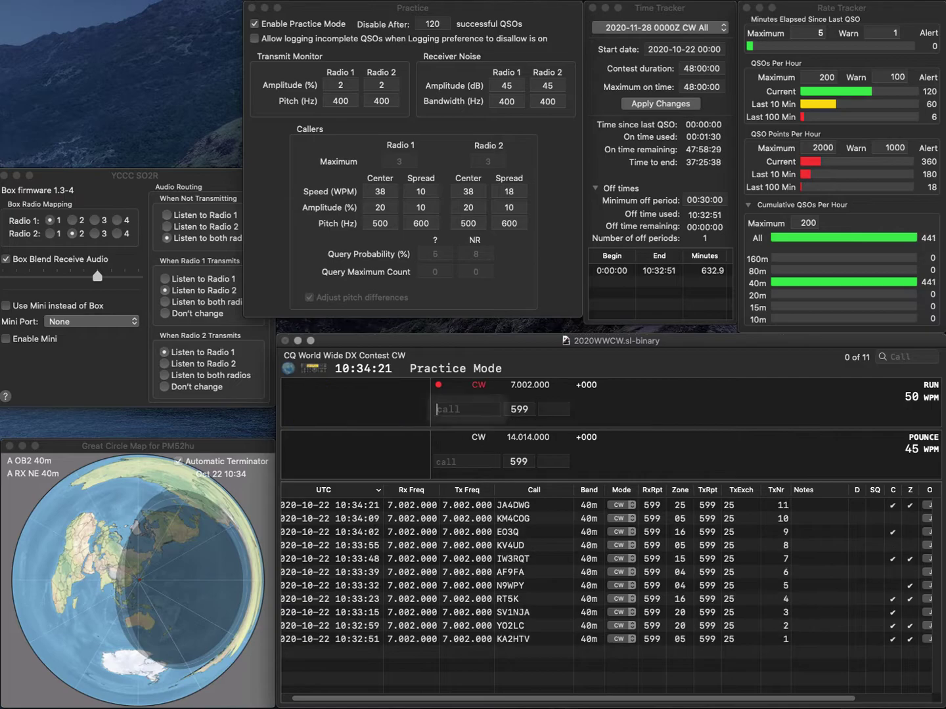
pyautogui.write('SP3')
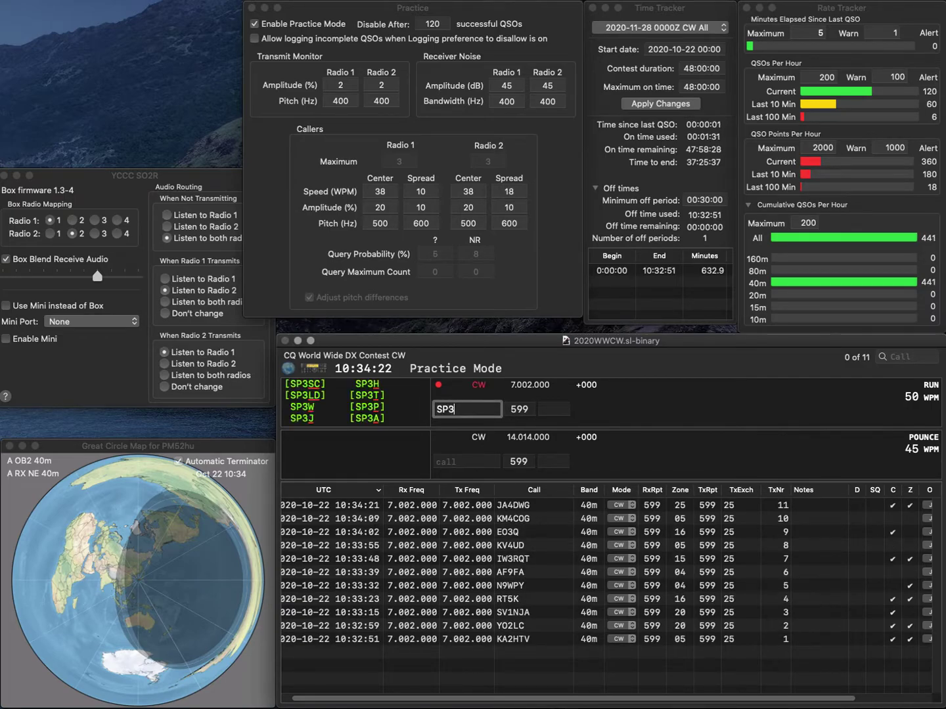
pyautogui.write('SLU')
pyautogui.press('space')
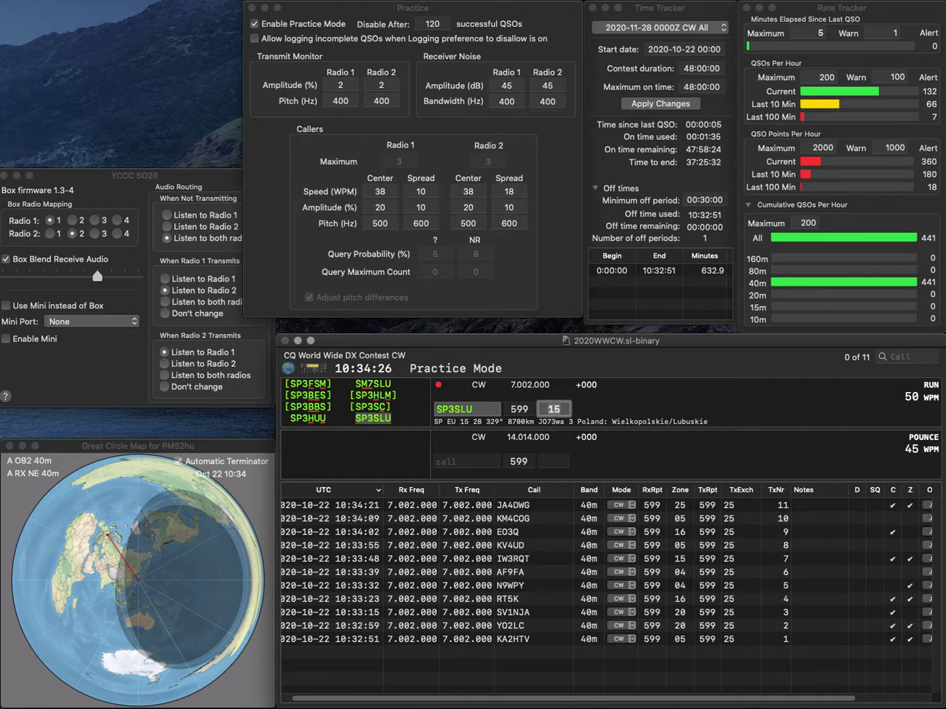
pyautogui.press('Return')
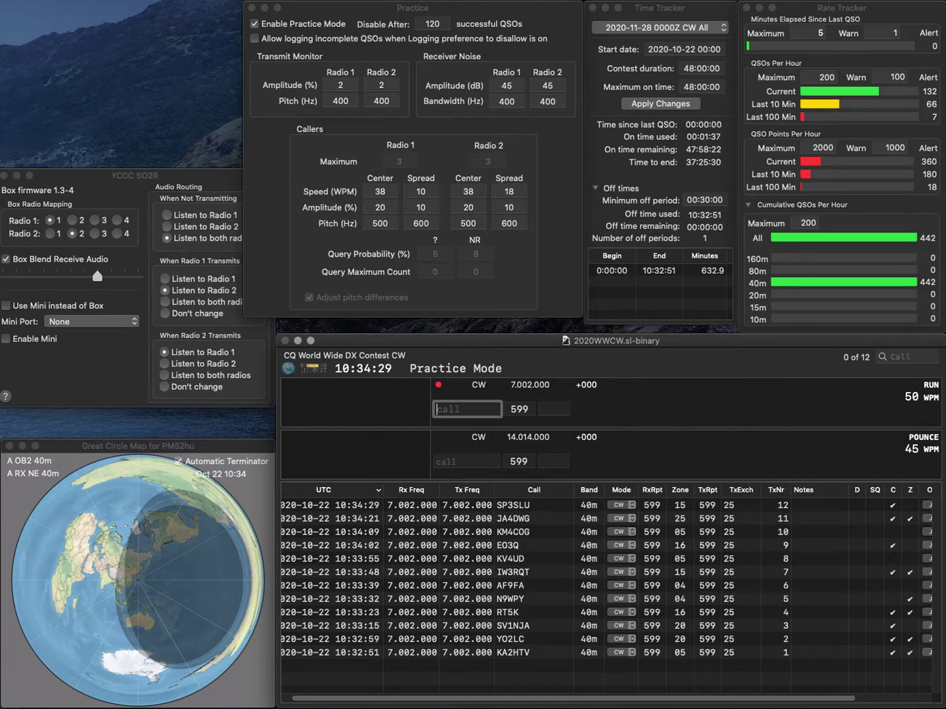
pyautogui.write('W2')
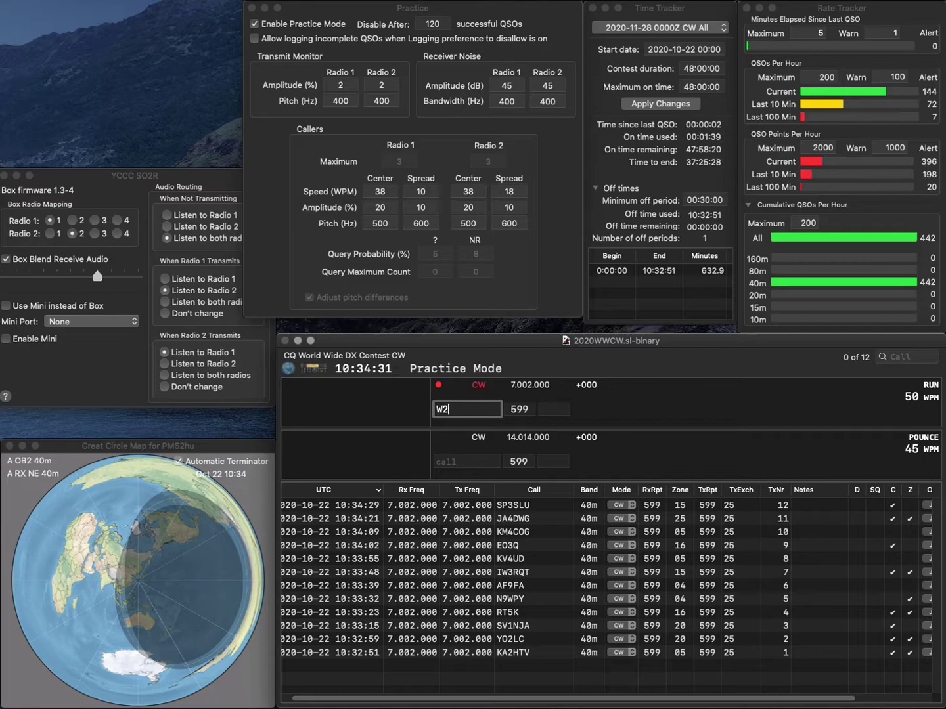
pyautogui.write('HTS')
pyautogui.press('Return')
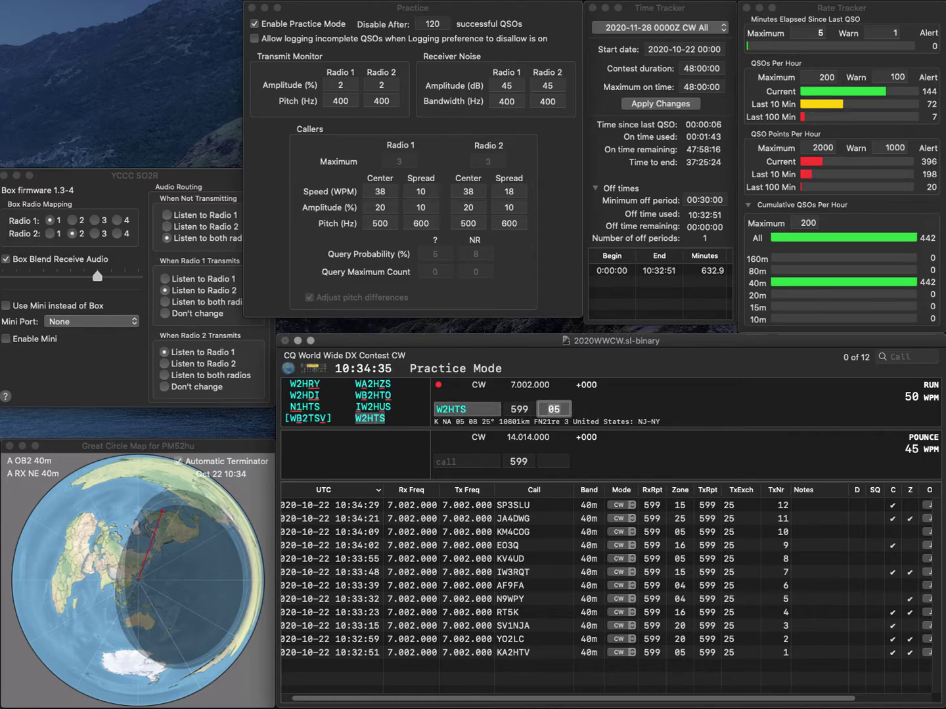
pyautogui.press('Return')
pyautogui.write('N9LJ')
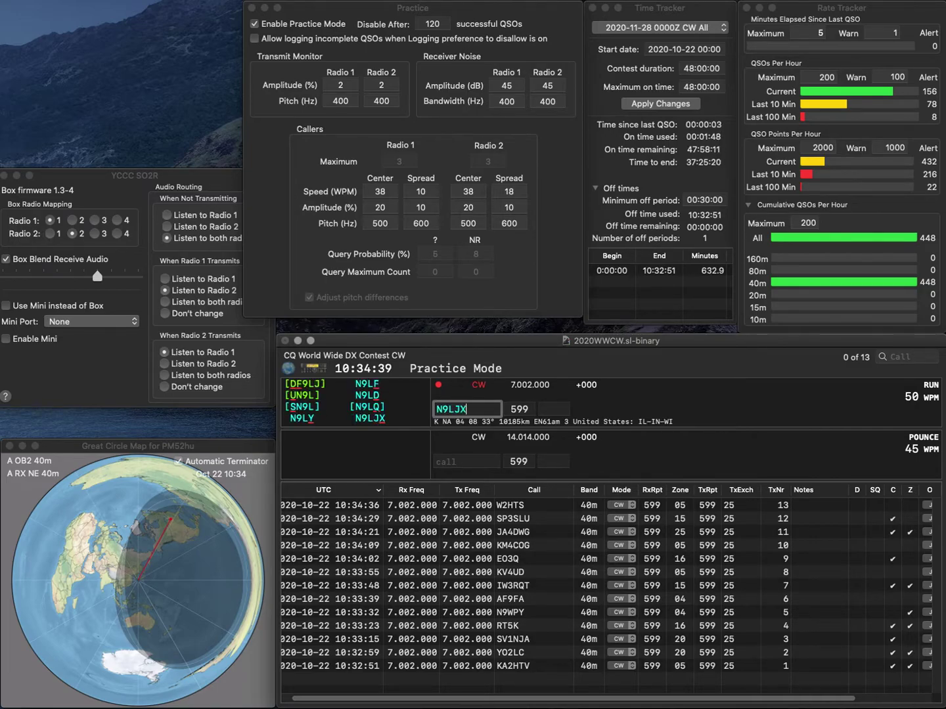
pyautogui.write('X')
pyautogui.press('space')
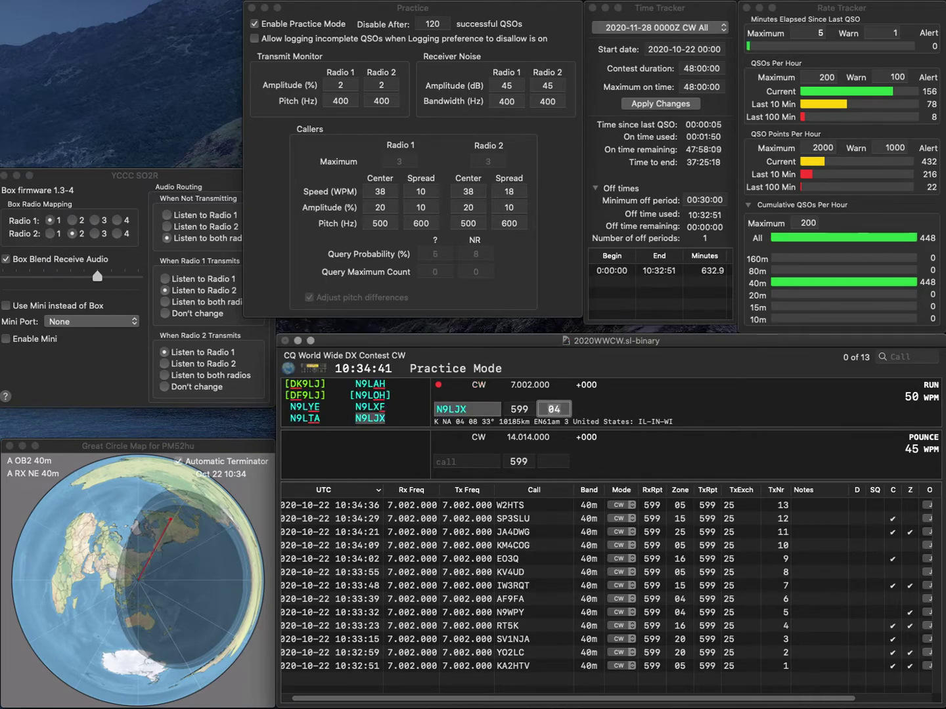
pyautogui.press('Return')
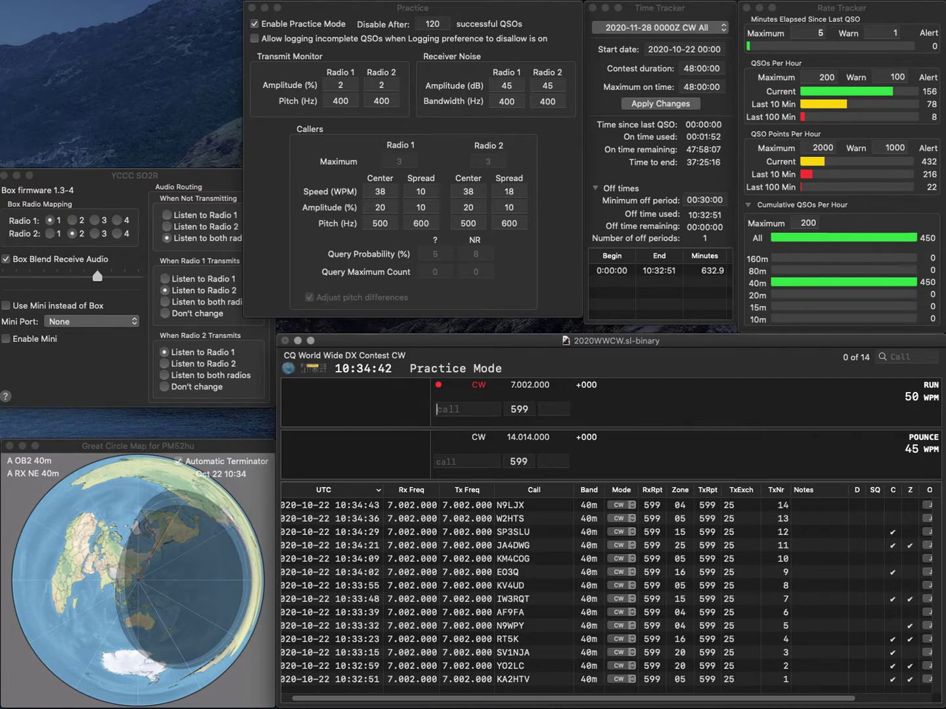
pyautogui.write('PI')
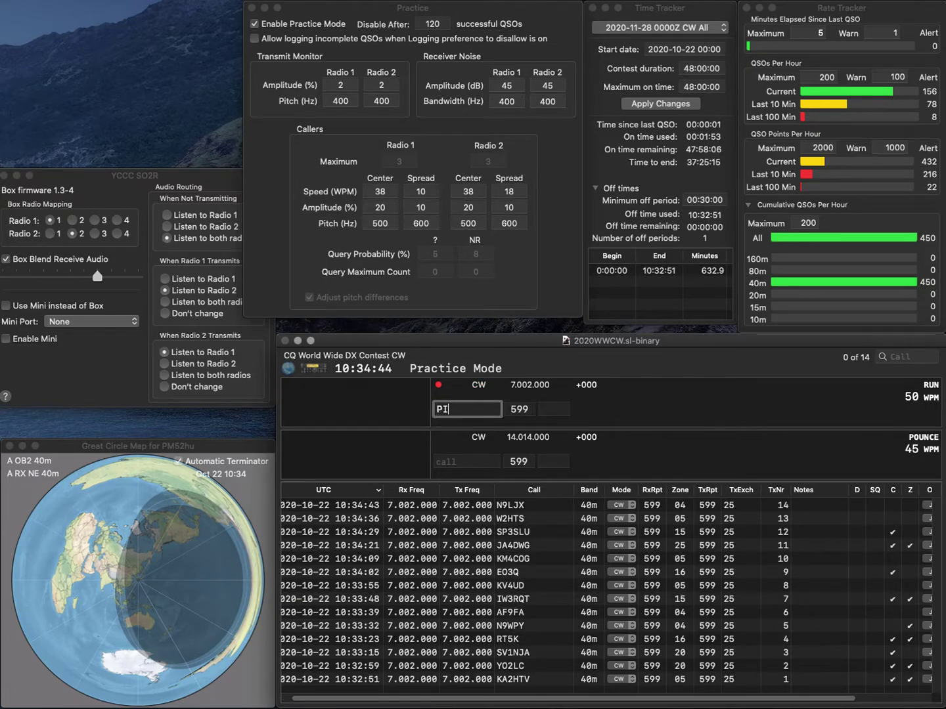
pyautogui.write('75M')
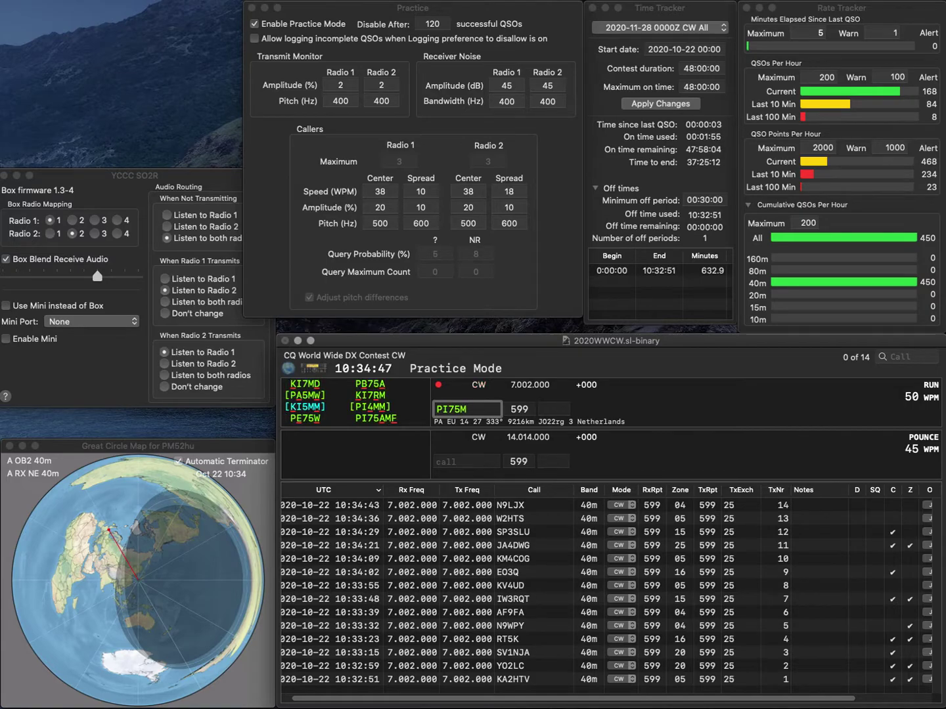
pyautogui.press('BackSpace')
pyautogui.write('AMF')
pyautogui.press('Return')
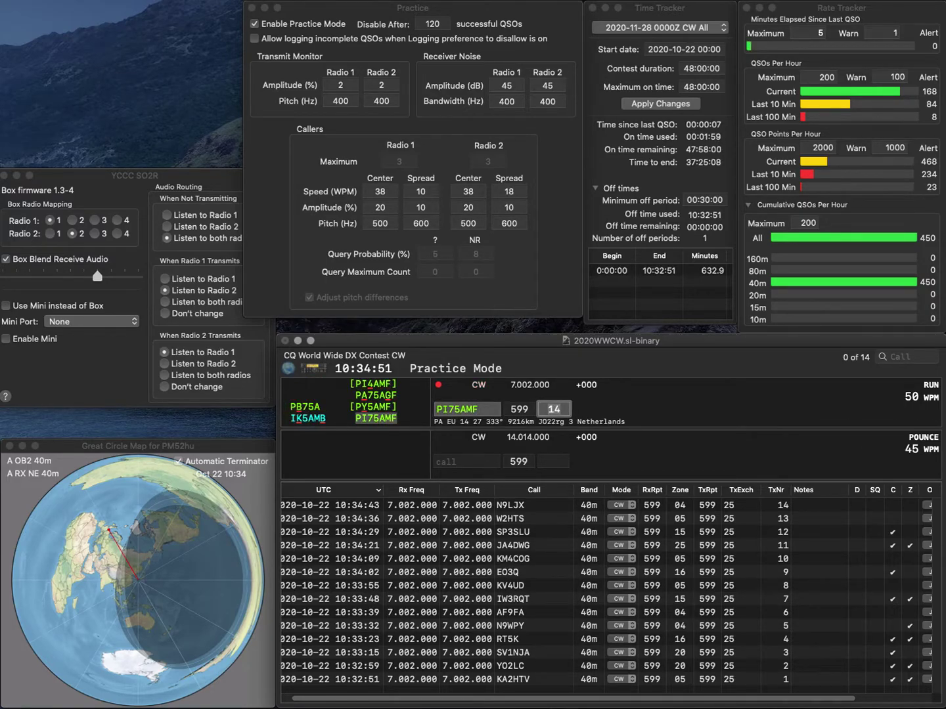
pyautogui.press('Return')
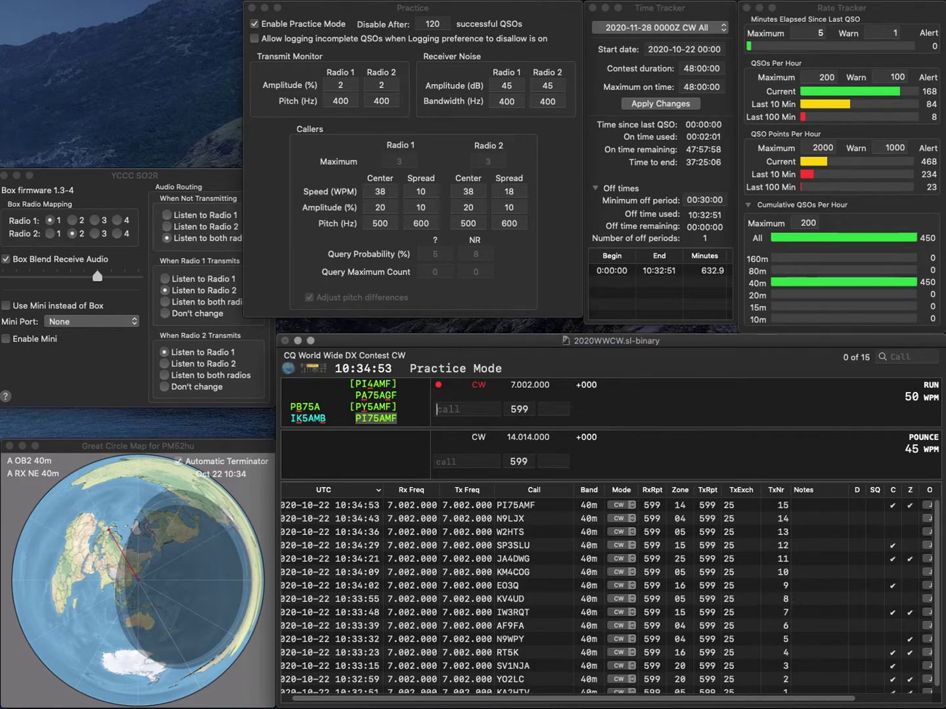
# - Work and log callers W7MCM and IZ5FDD on 7.002.000 with their prefilled zones
pyautogui.write('W7MCM')
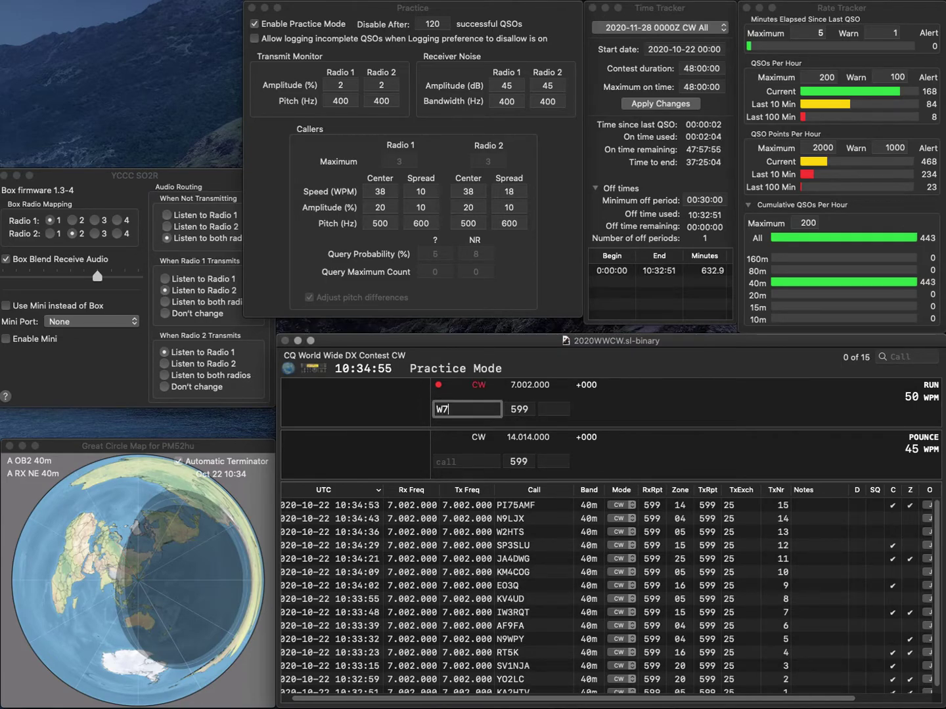
pyautogui.press('space')
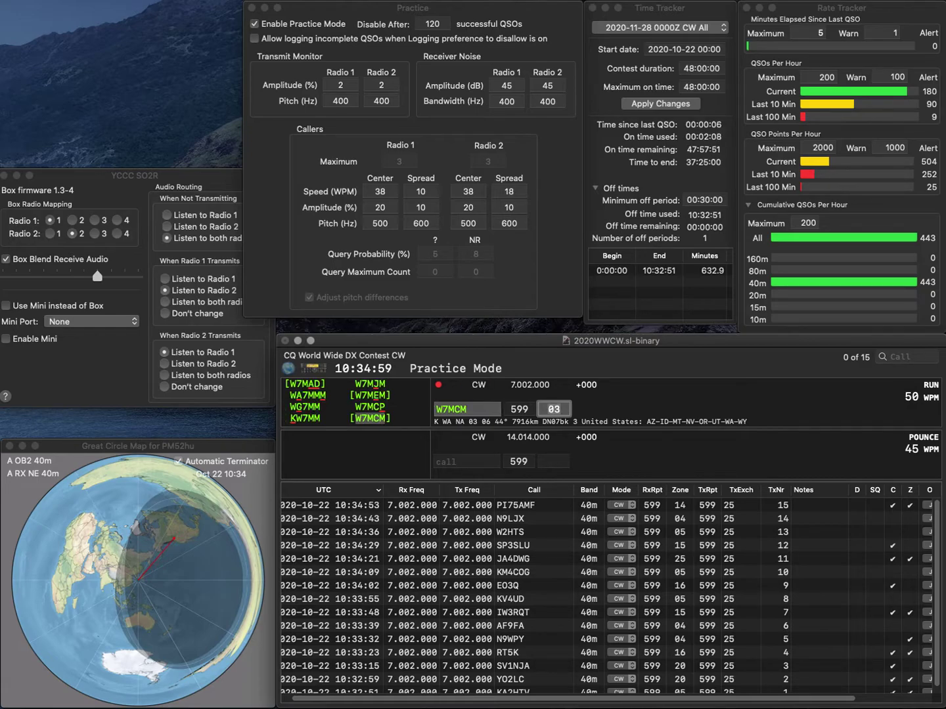
pyautogui.press('Return')
pyautogui.write('IZ')
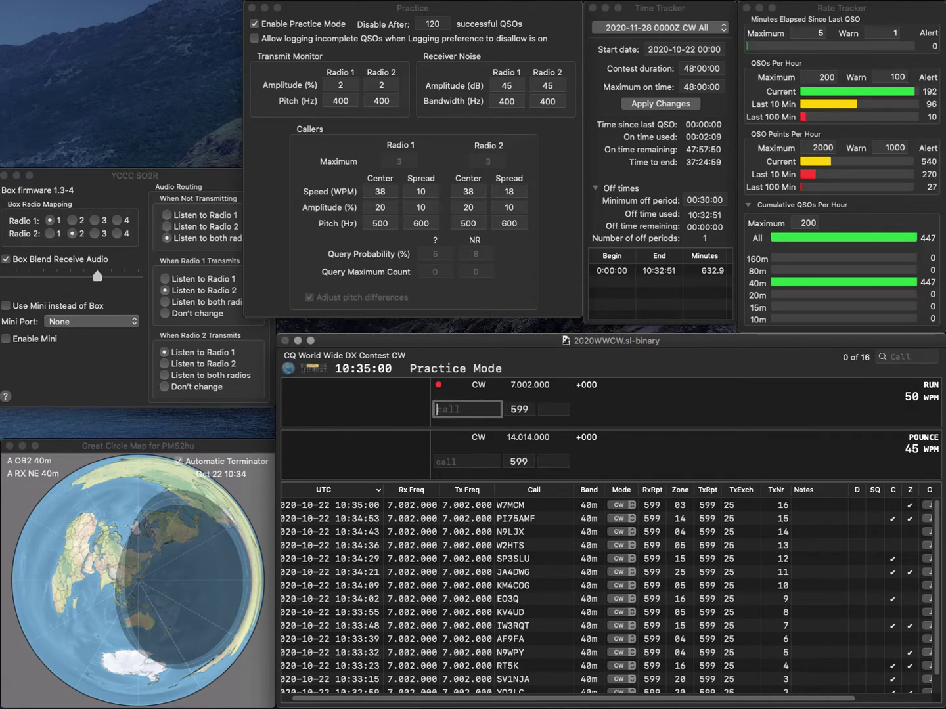
pyautogui.write('5')
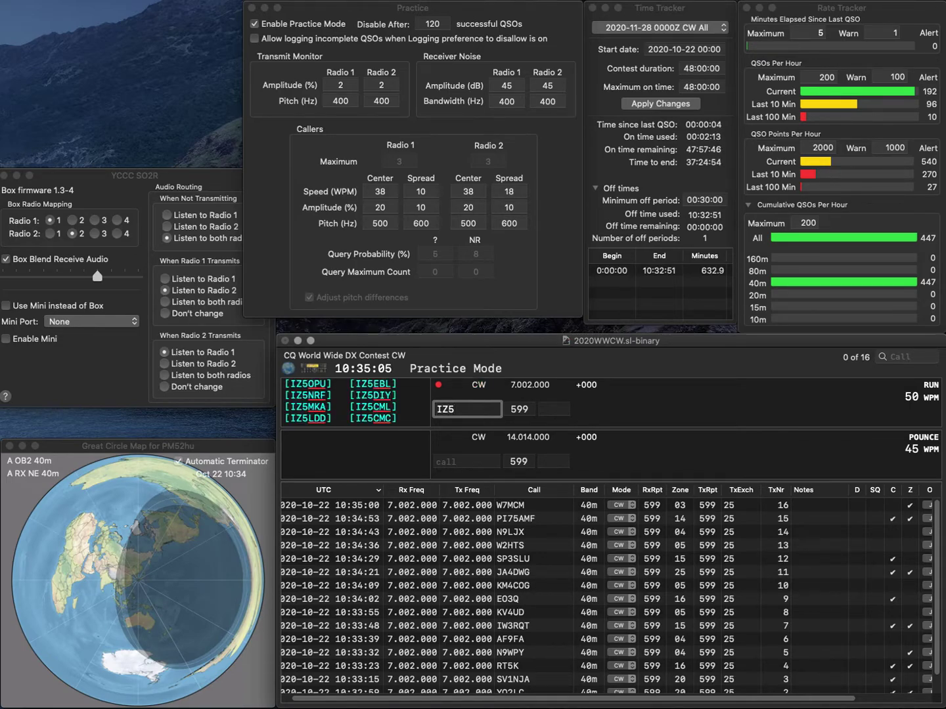
pyautogui.write('FDD')
pyautogui.press('space')
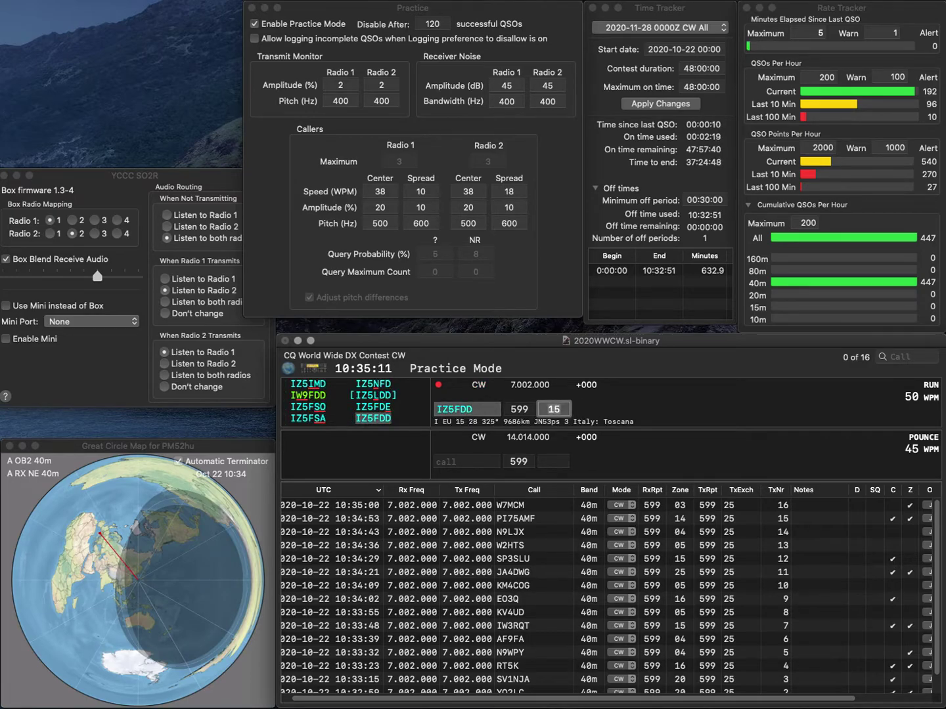
pyautogui.press('Return')
pyautogui.write('N2LVI')
pyautogui.press('Return')
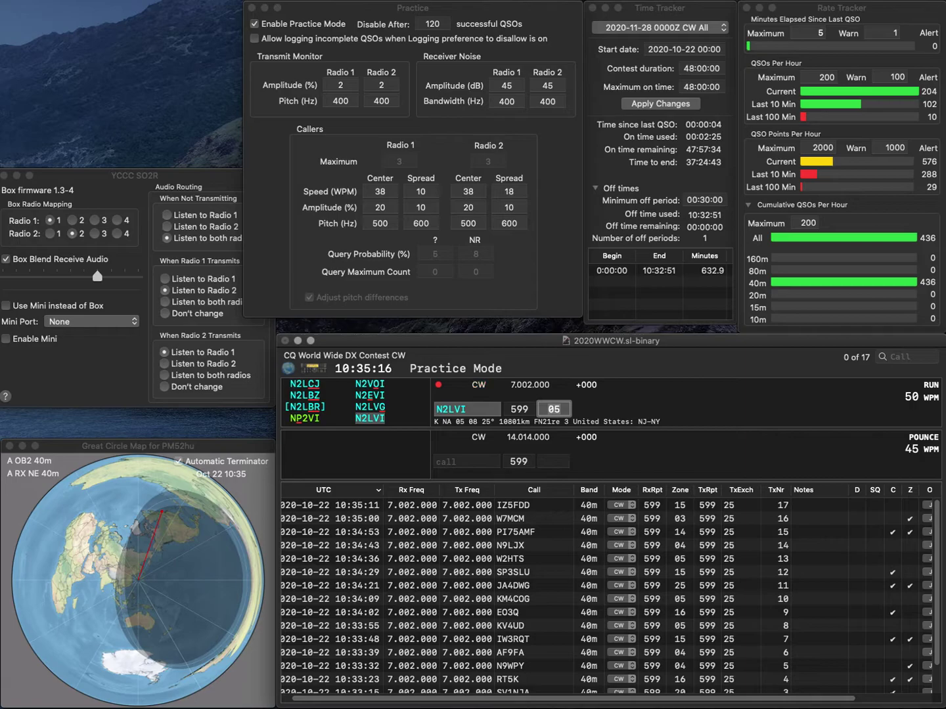
pyautogui.press('Return')
pyautogui.write('IQ2VA')
pyautogui.press('Return')
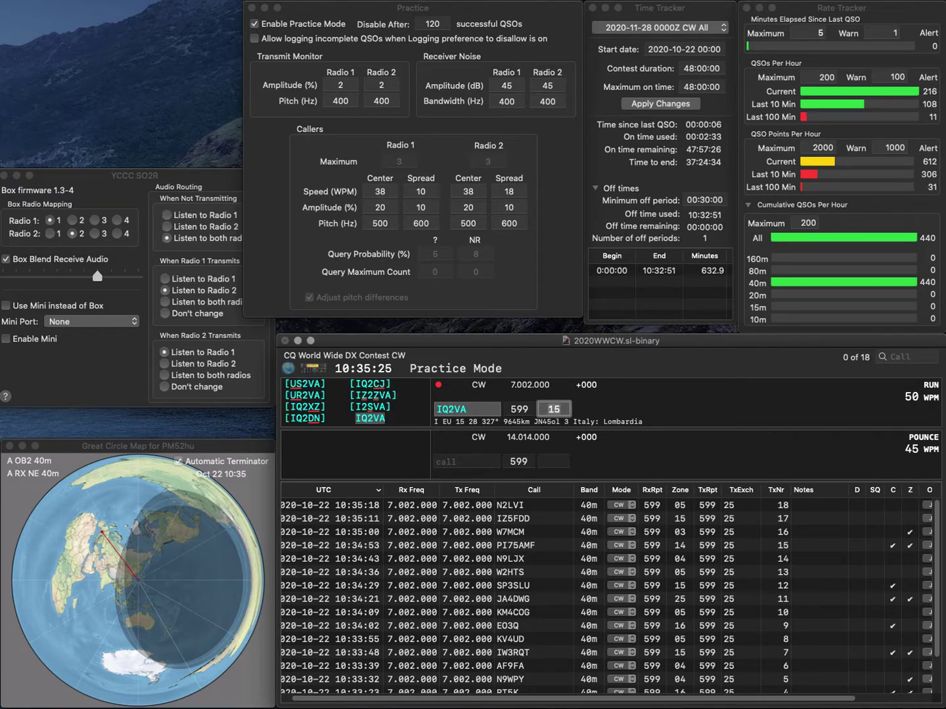
pyautogui.press('Return')
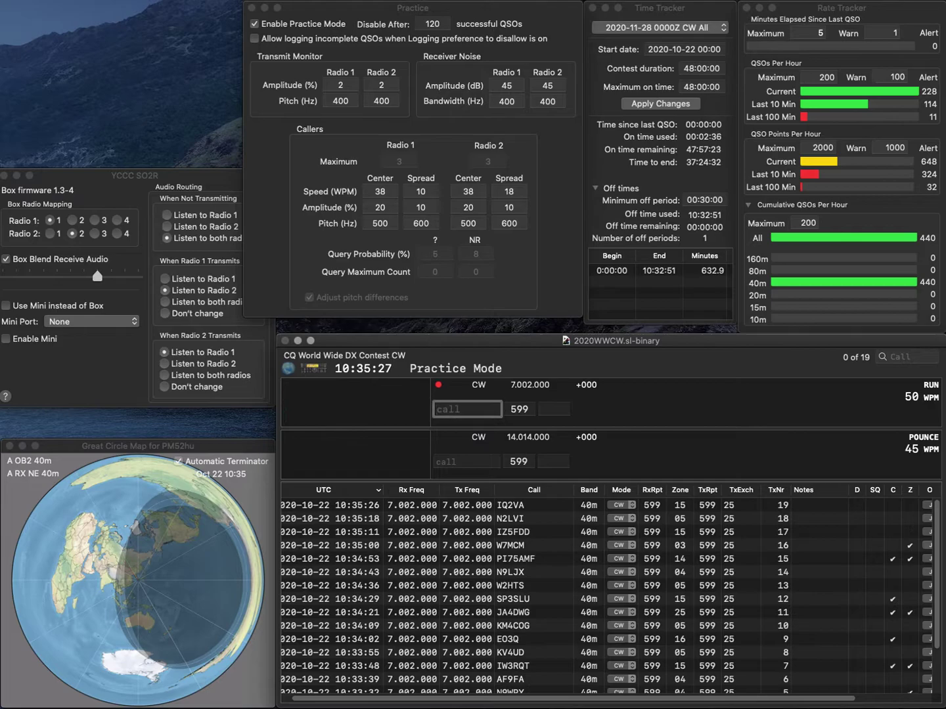
pyautogui.write('PY4GO')
pyautogui.press('Return')
pyautogui.press('BackSpace')
pyautogui.press('BackSpace')
pyautogui.write('ZO')
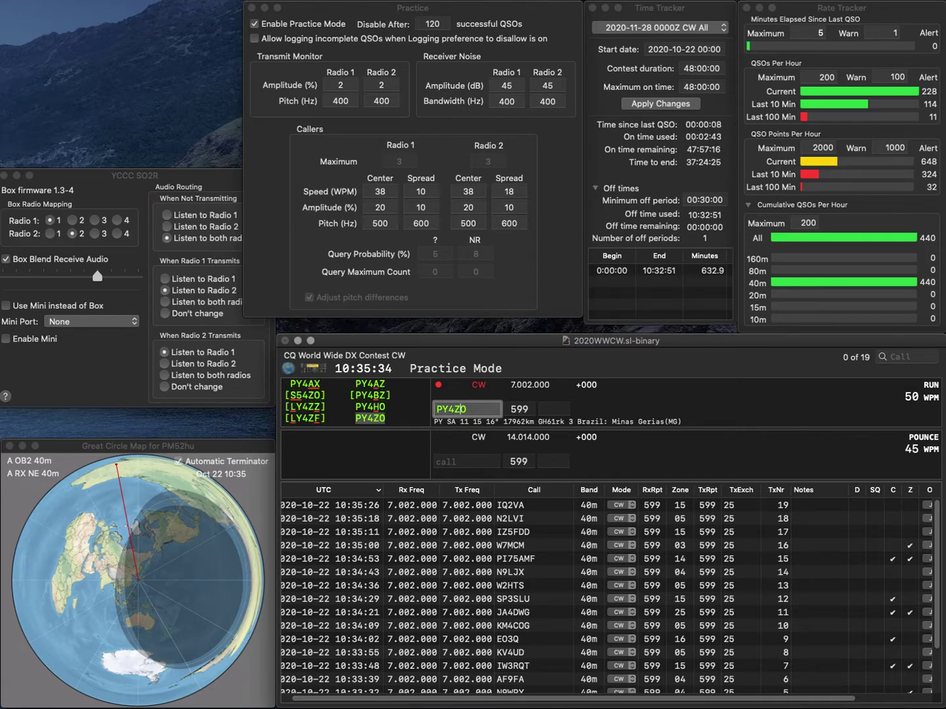
pyautogui.press('Return')
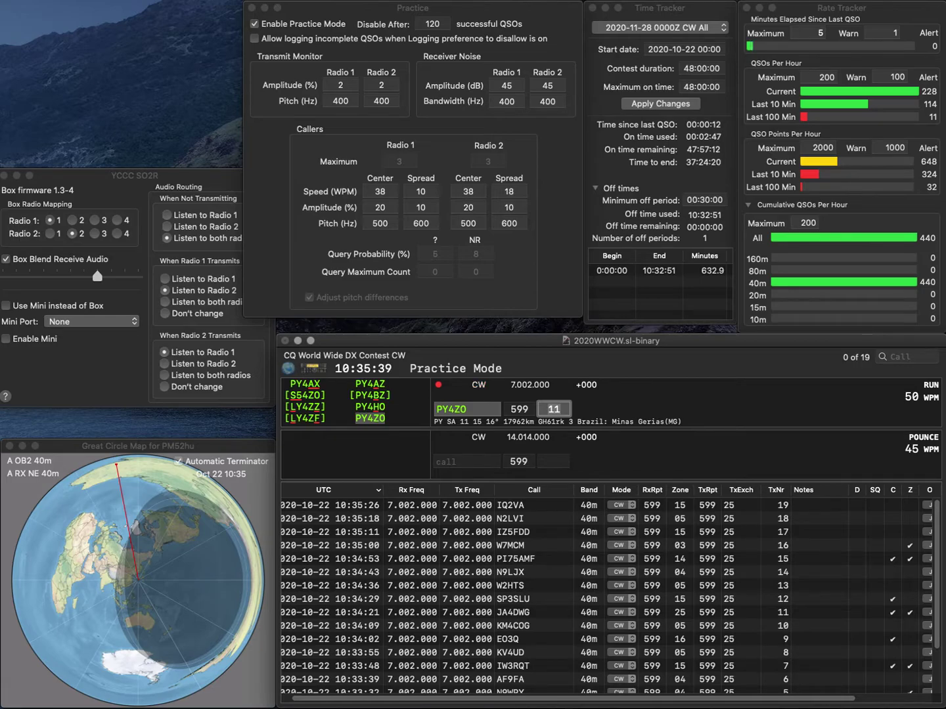
pyautogui.press('Return')
# - Work and log callers W1QK and N1MID on 7.002.000 with their prefilled zones
pyautogui.write('W1QK')
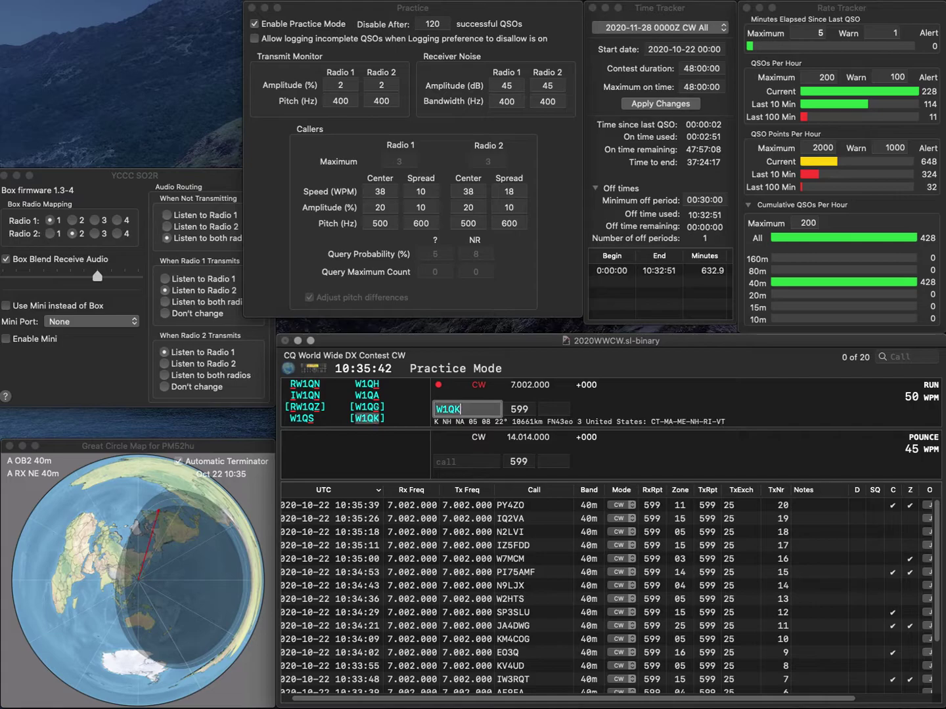
pyautogui.press('Return')
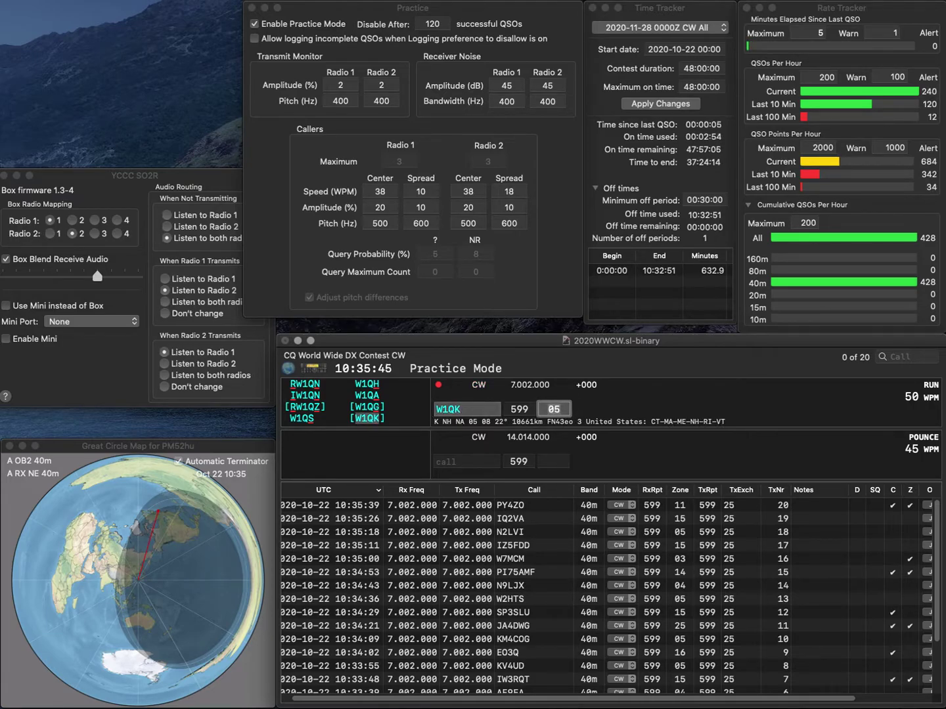
pyautogui.press('Return')
pyautogui.write('N1MID')
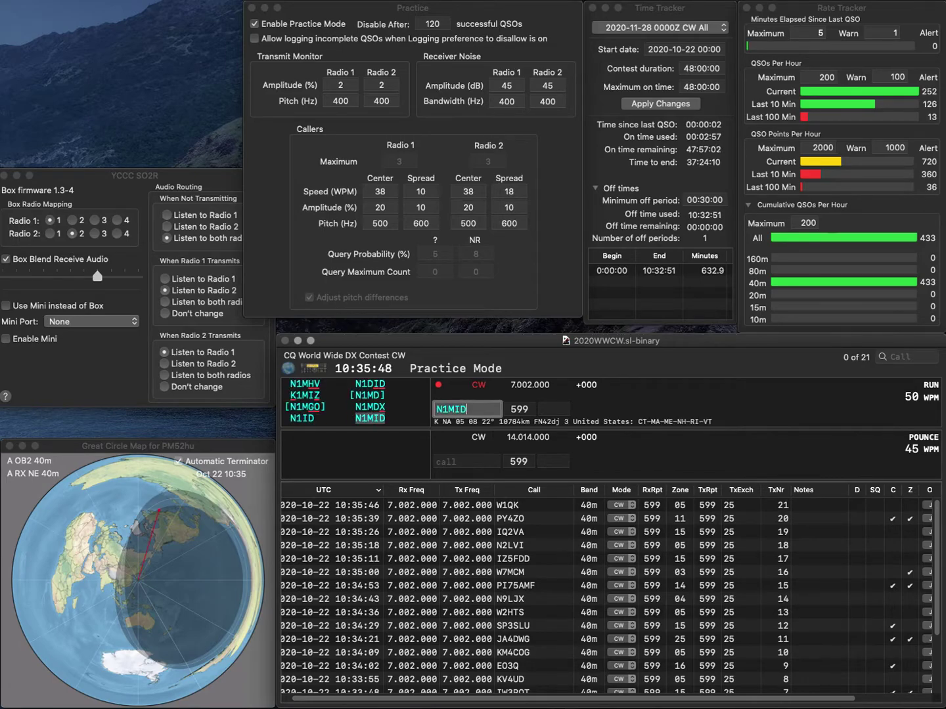
pyautogui.press('Return')
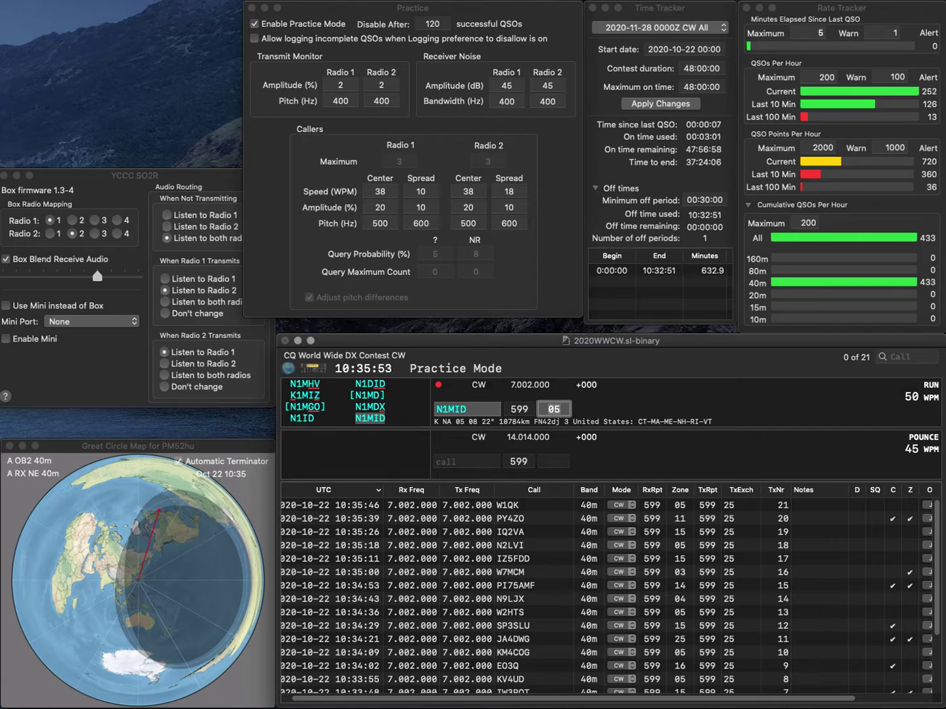
pyautogui.press('Return')
# - Work and log callers VE5AAD and SV2GJV on 7.002.000 with their prefilled zones
pyautogui.write('VE5AAD')
pyautogui.press('Return')
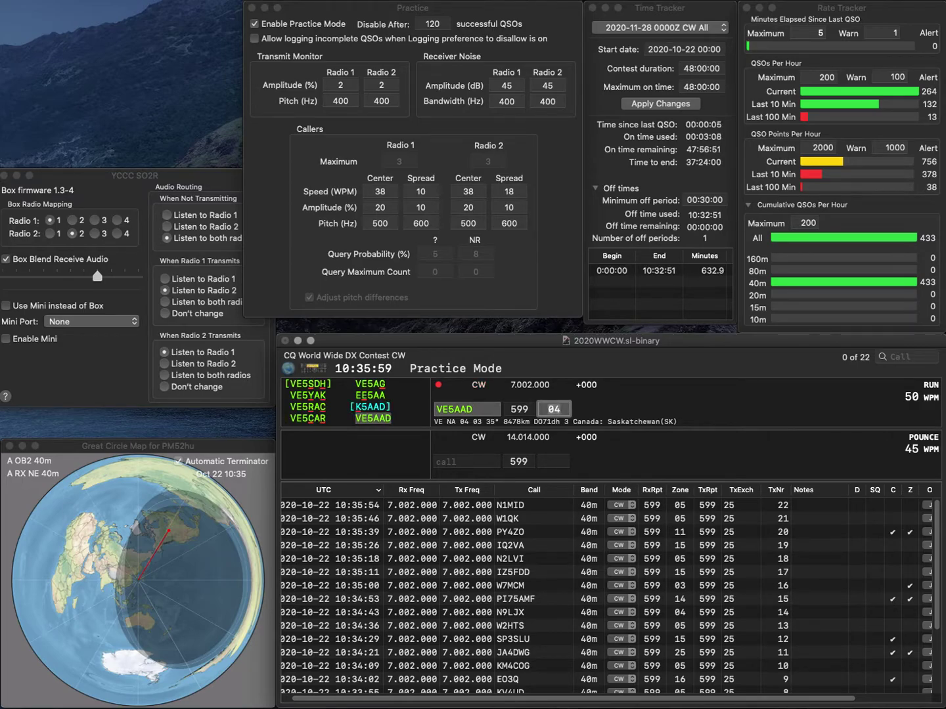
pyautogui.press('Return')
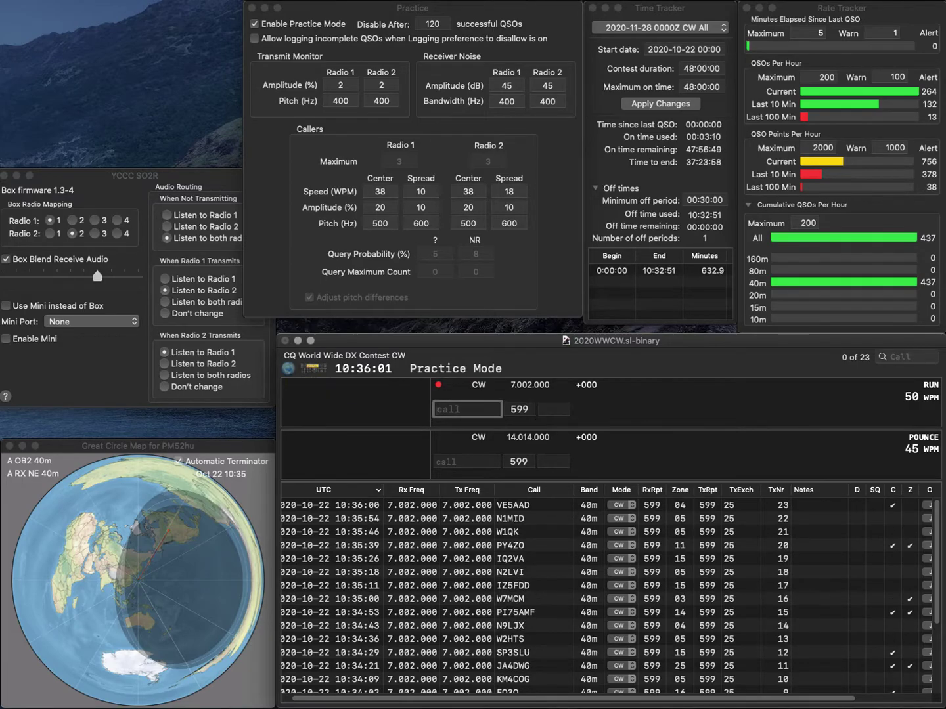
pyautogui.write('SV2GJV')
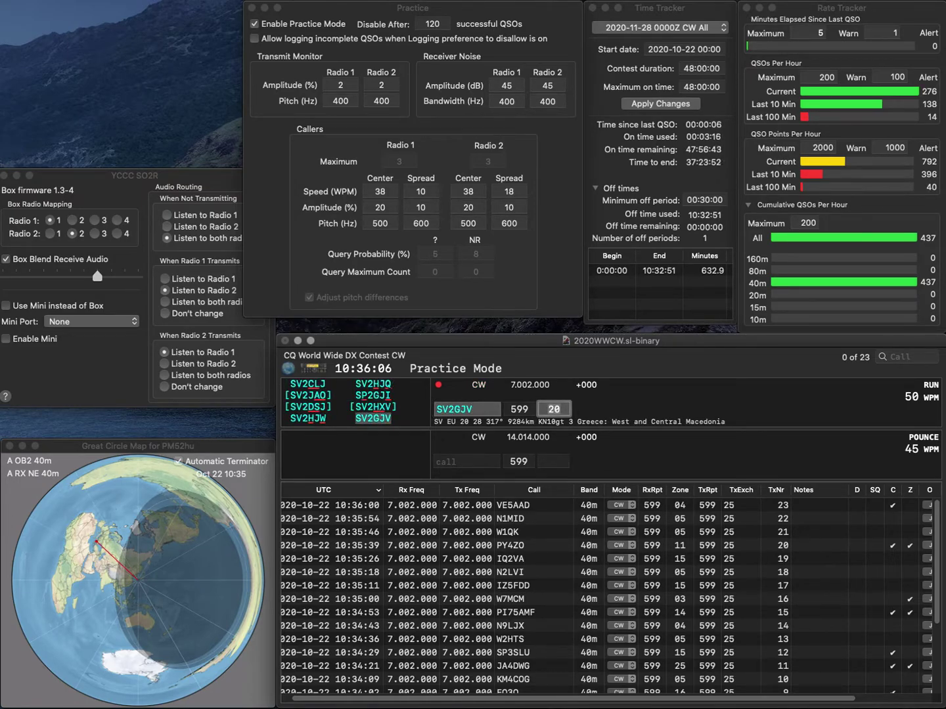
pyautogui.press('Return')
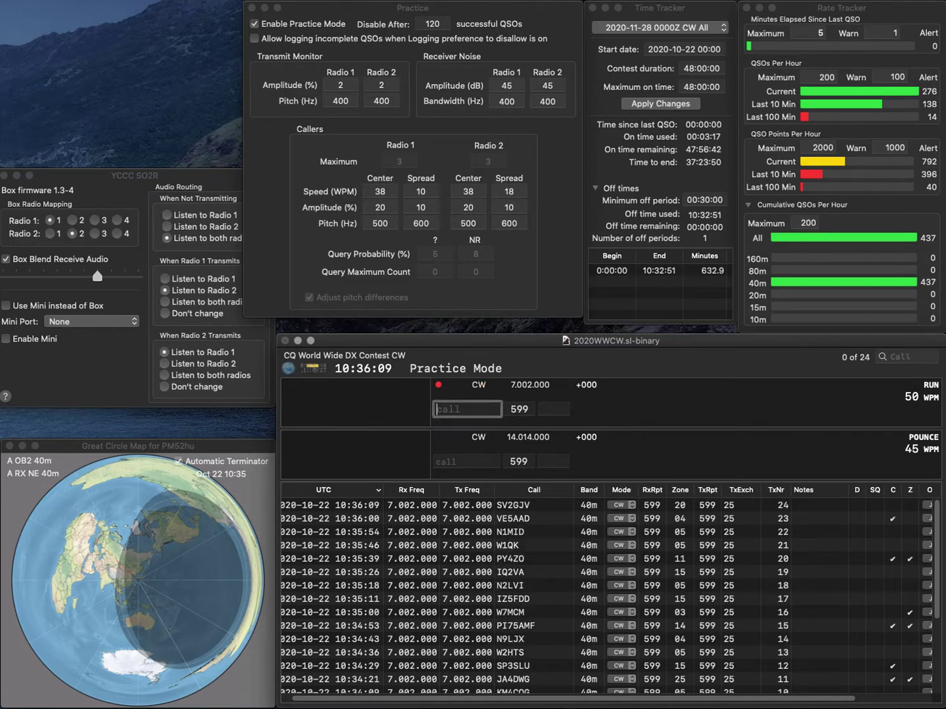
pyautogui.write('VK3GZ')
pyautogui.press('Return')
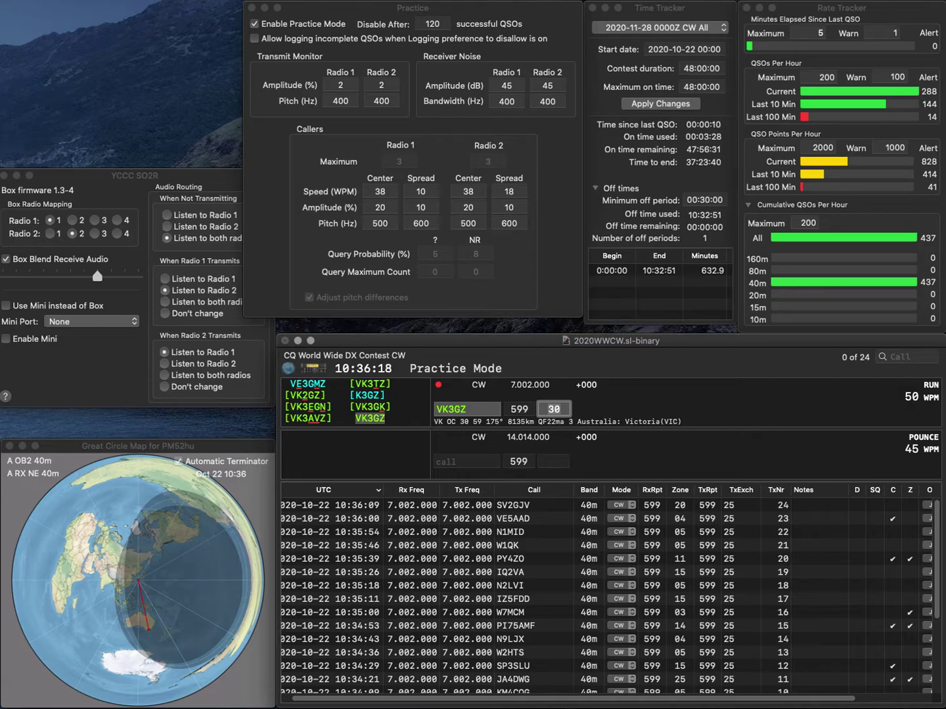
pyautogui.press('Return')
pyautogui.write('N2JJ')
pyautogui.press('Return')
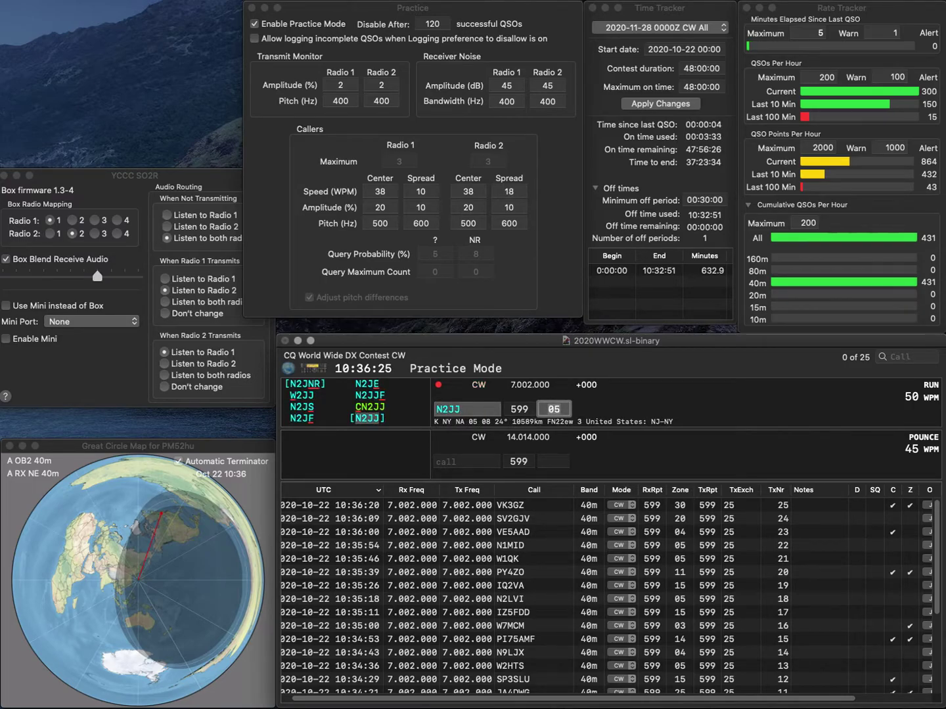
pyautogui.press('Return')
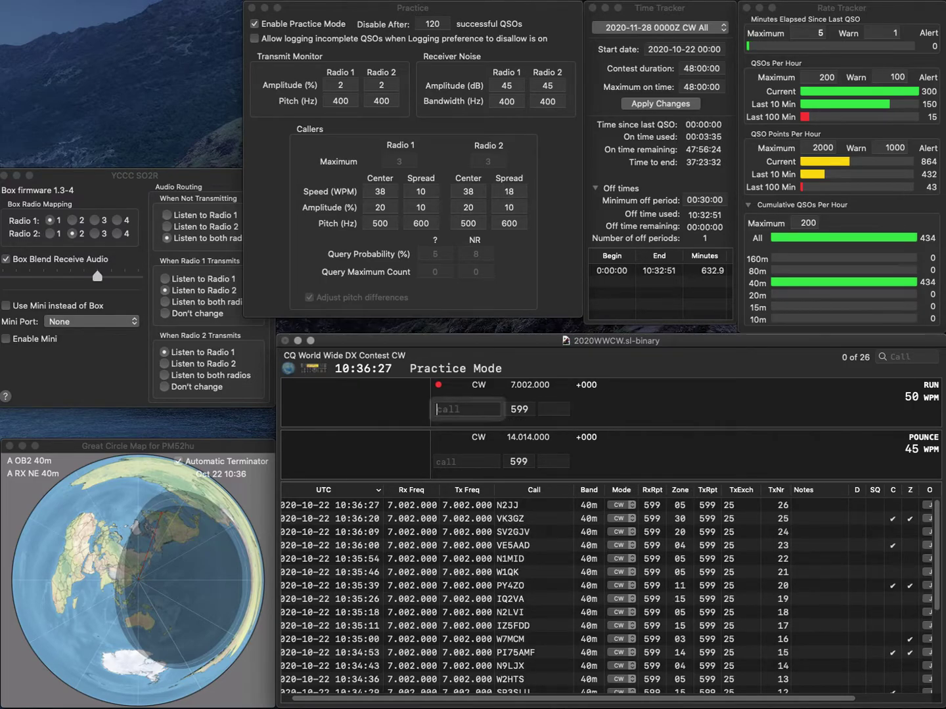
# - Work and log callers W1FKF and KC0ONP on 7.002.000 with their prefilled zones
pyautogui.write('W1')
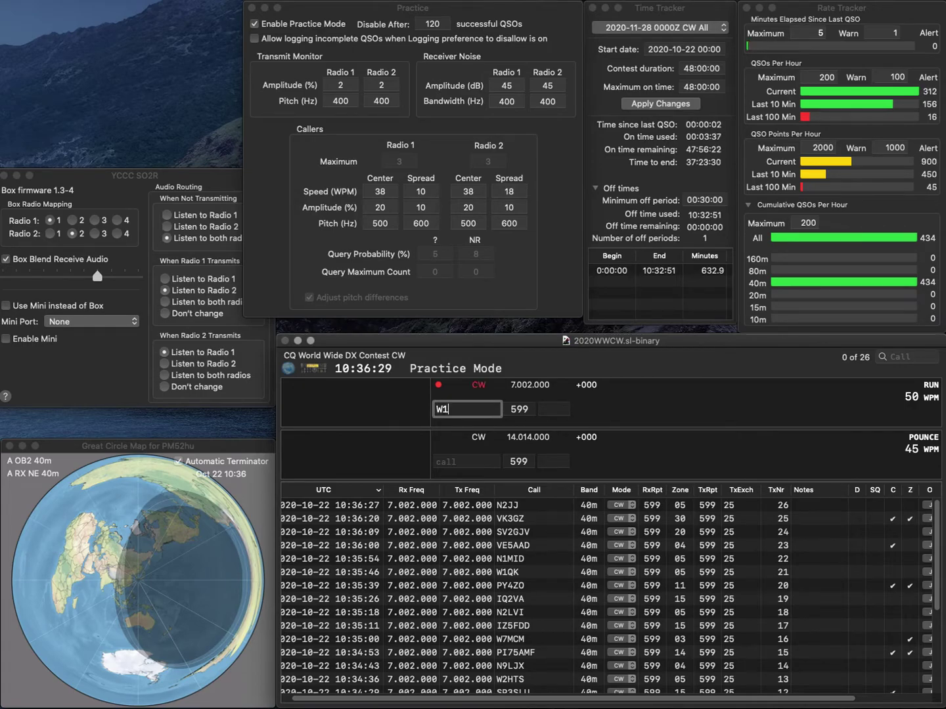
pyautogui.write('FKFK')
pyautogui.press('space')
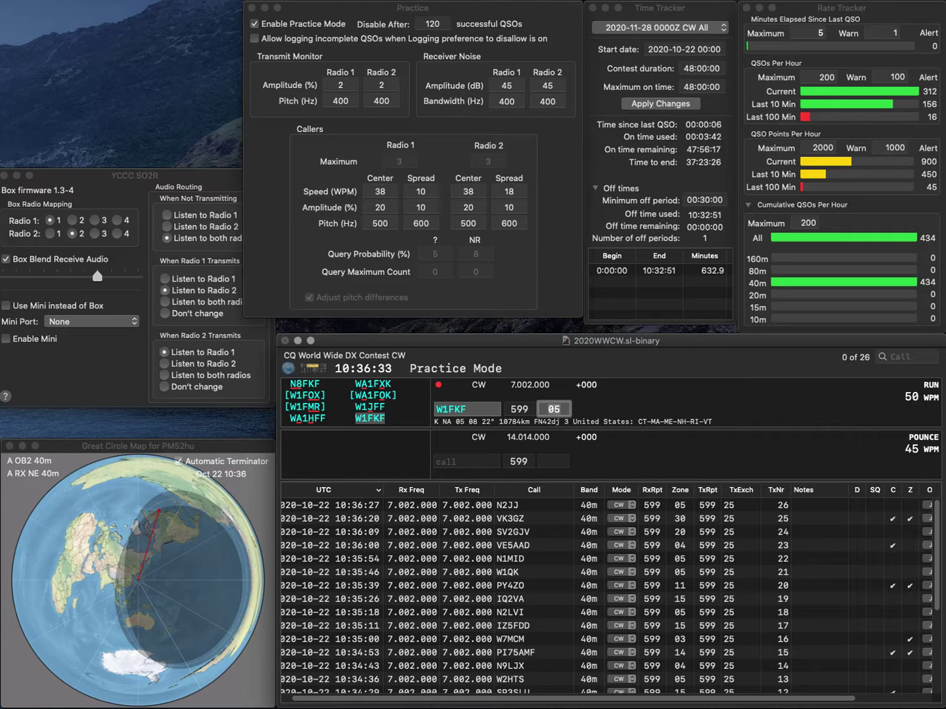
pyautogui.press('Return')
pyautogui.write('KC0ONP')
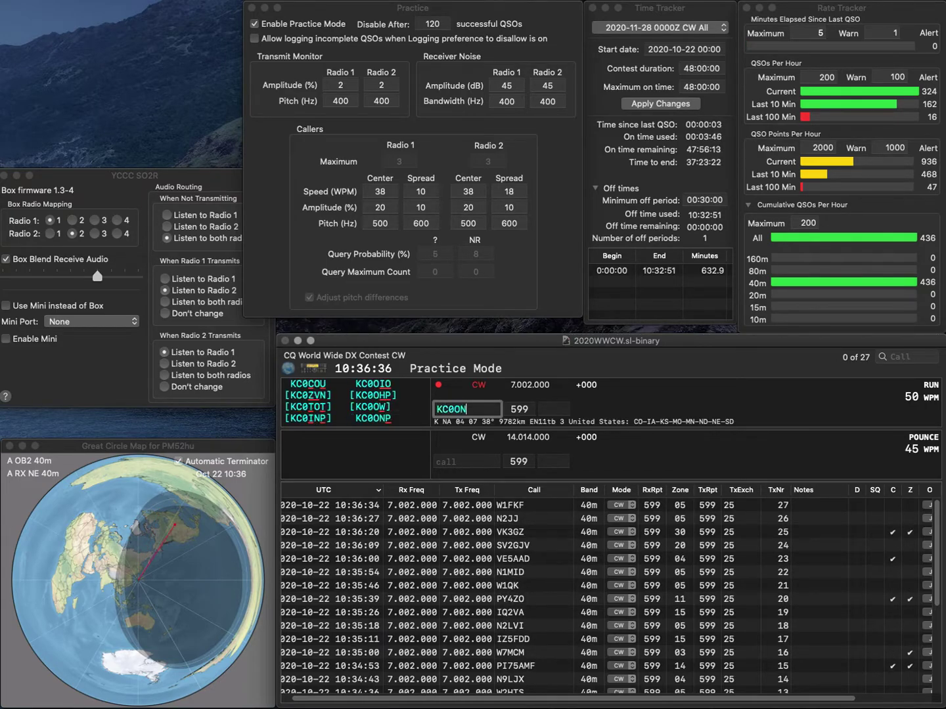
pyautogui.press('Return')
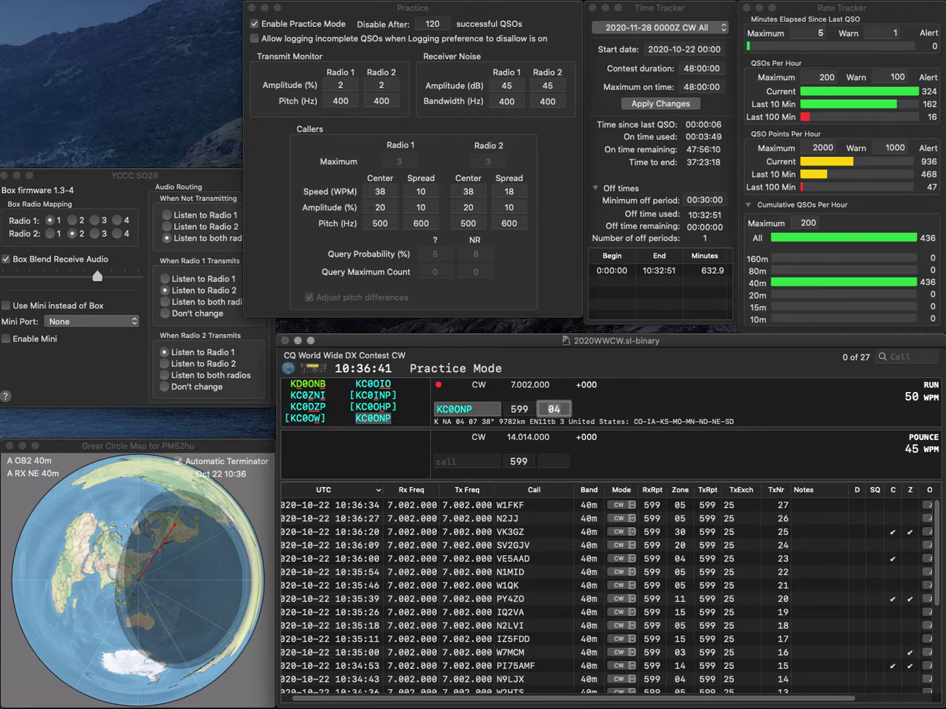
pyautogui.press('Return')
pyautogui.write('KH')
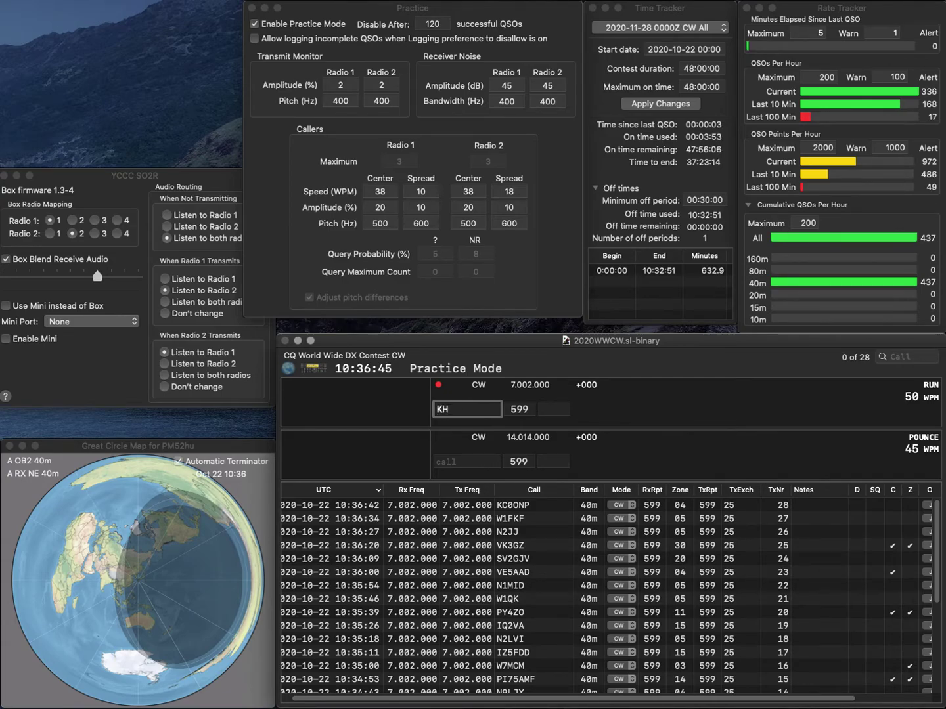
pyautogui.write('6W')
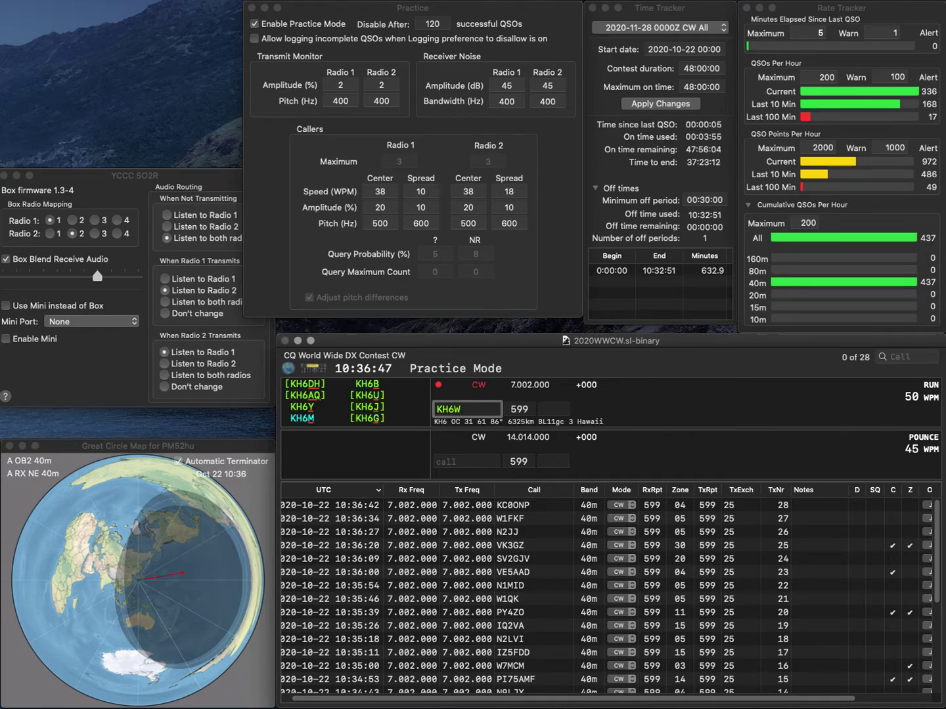
pyautogui.press('BackSpace')
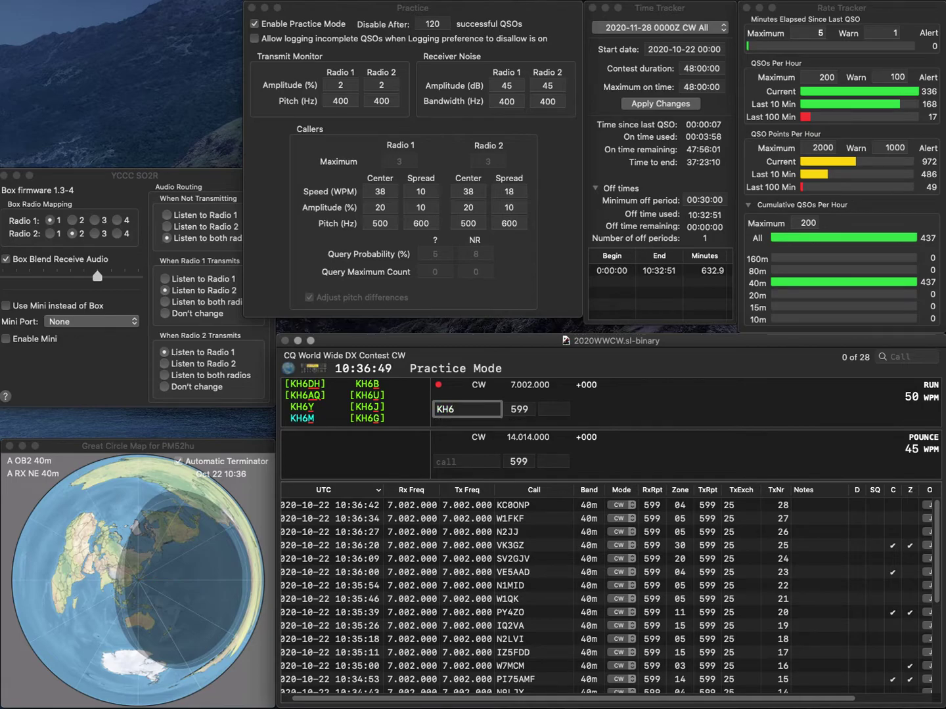
pyautogui.press('BackSpace')
pyautogui.press('BackSpace')
pyautogui.write('5TWH')
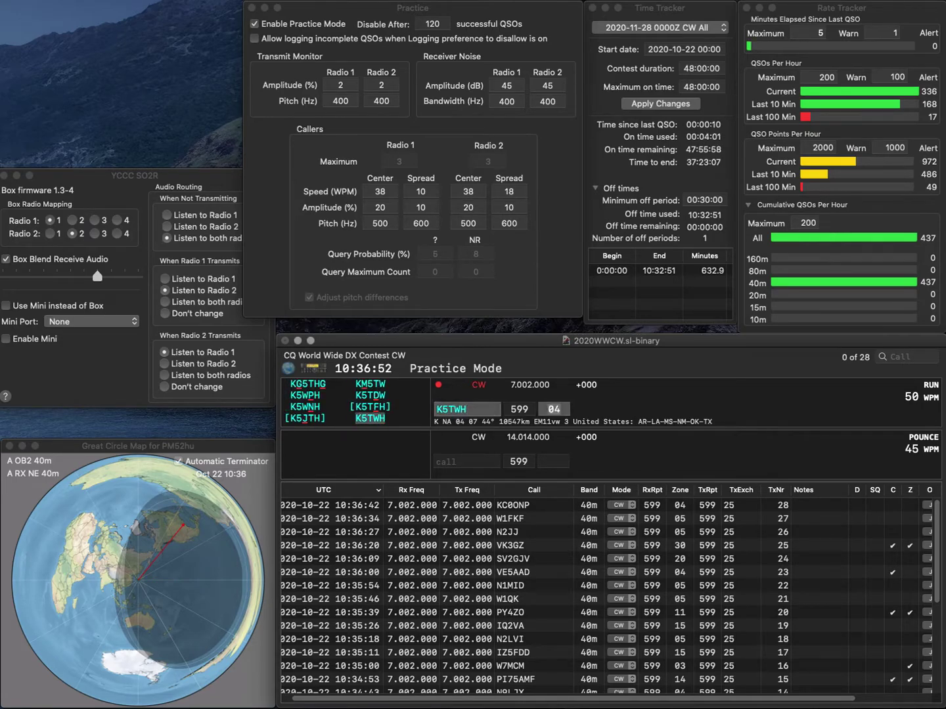
pyautogui.press('Tab')
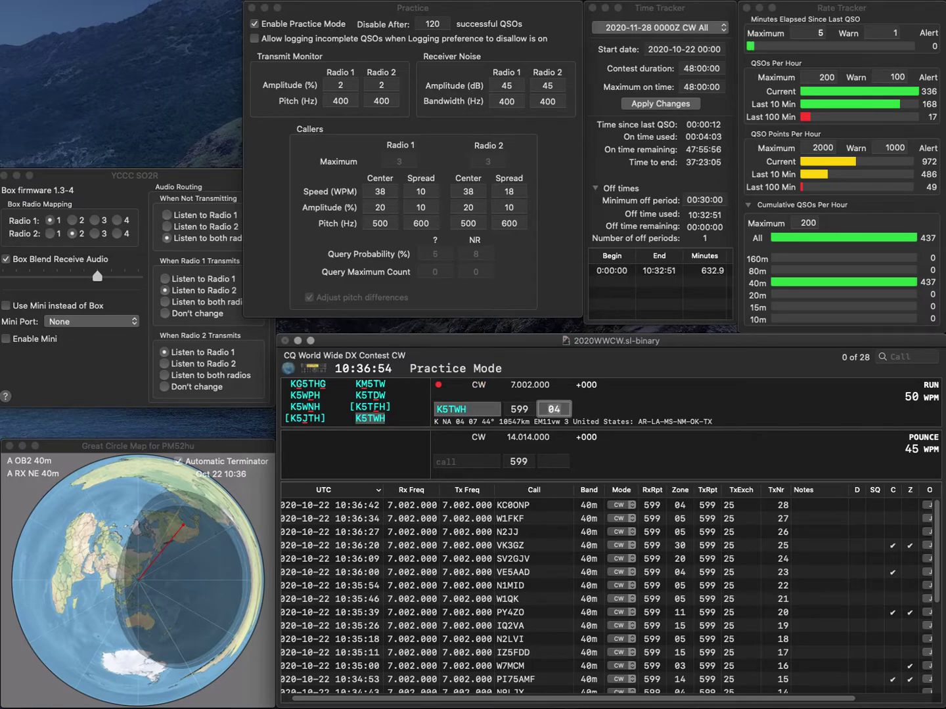
pyautogui.press('Return')
pyautogui.write('DL7X/P')
pyautogui.press('space')
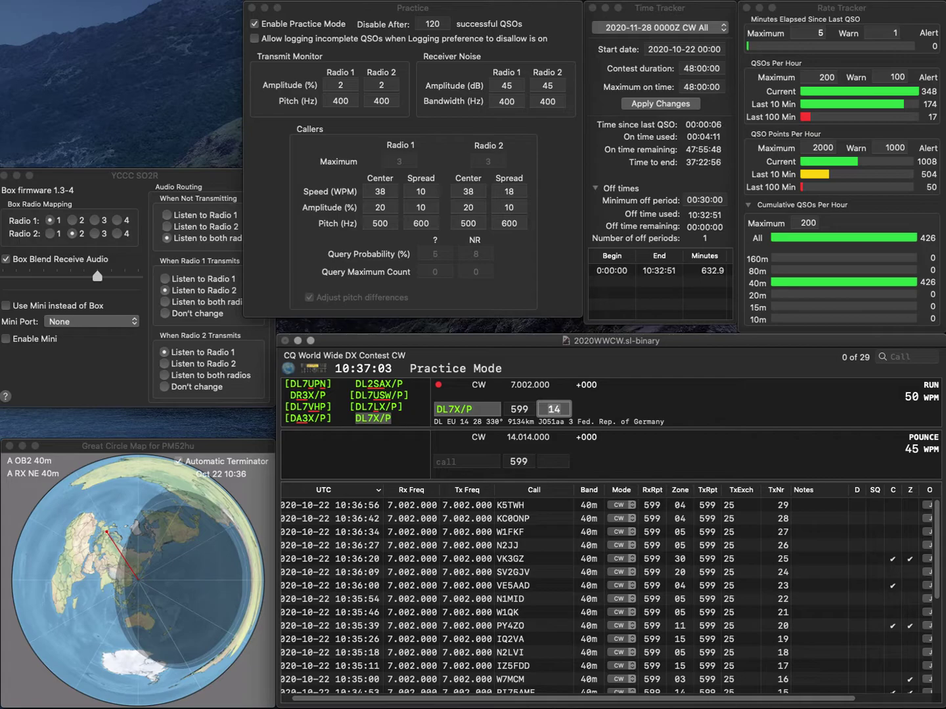
pyautogui.press('Return')
pyautogui.write('K3KZU')
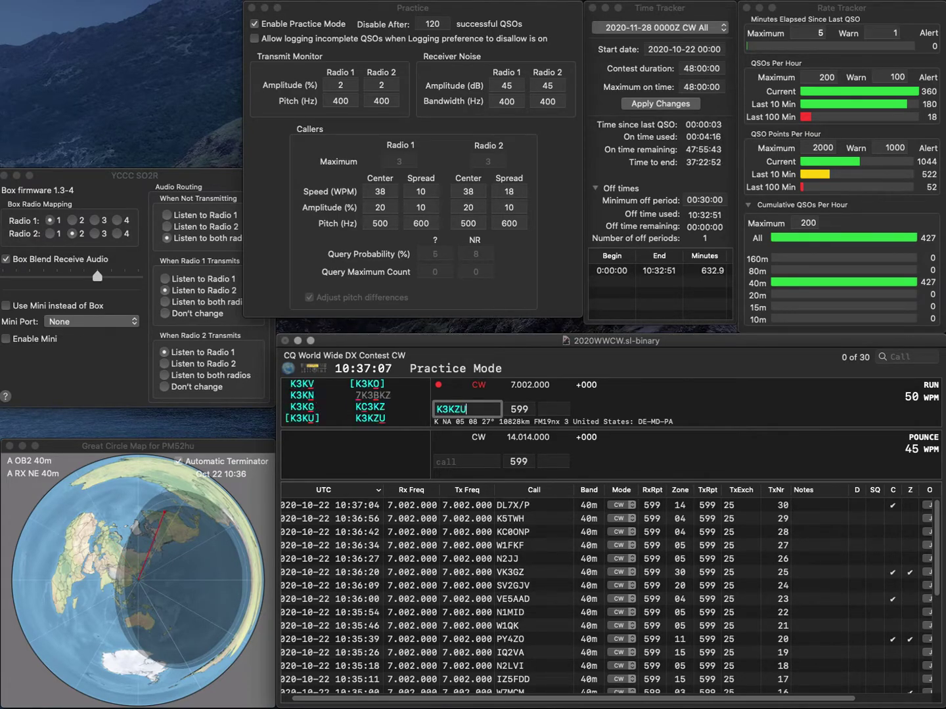
pyautogui.press('Return')
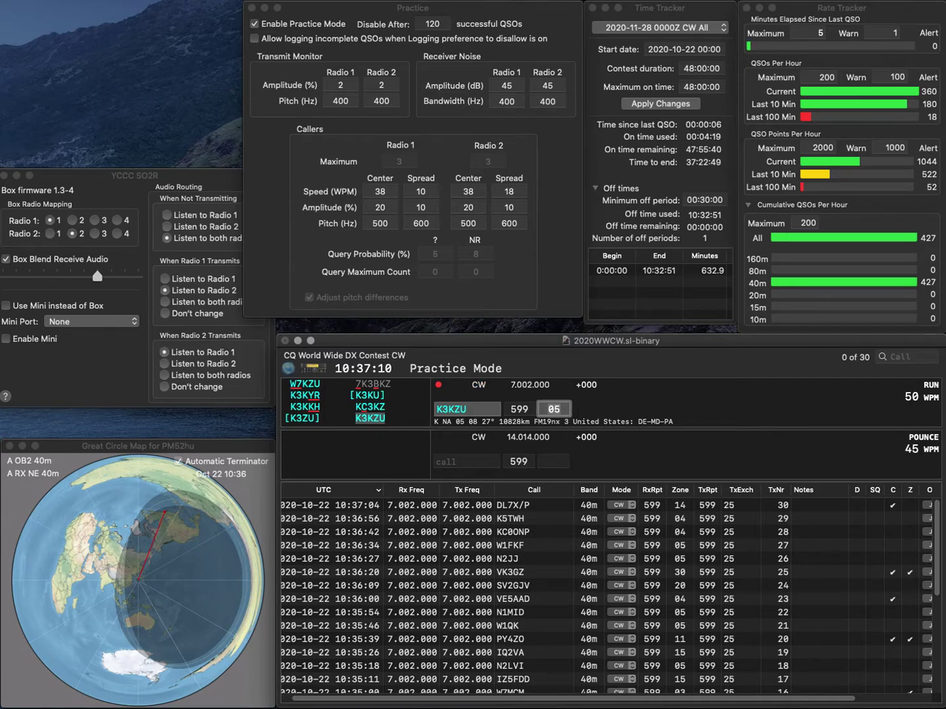
pyautogui.press('Return')
# - Work and log caller OA4/XQ3SA on 7.002.000 with its prefilled zone, correcting the call's suffix from AS to SA
pyautogui.write('OA')
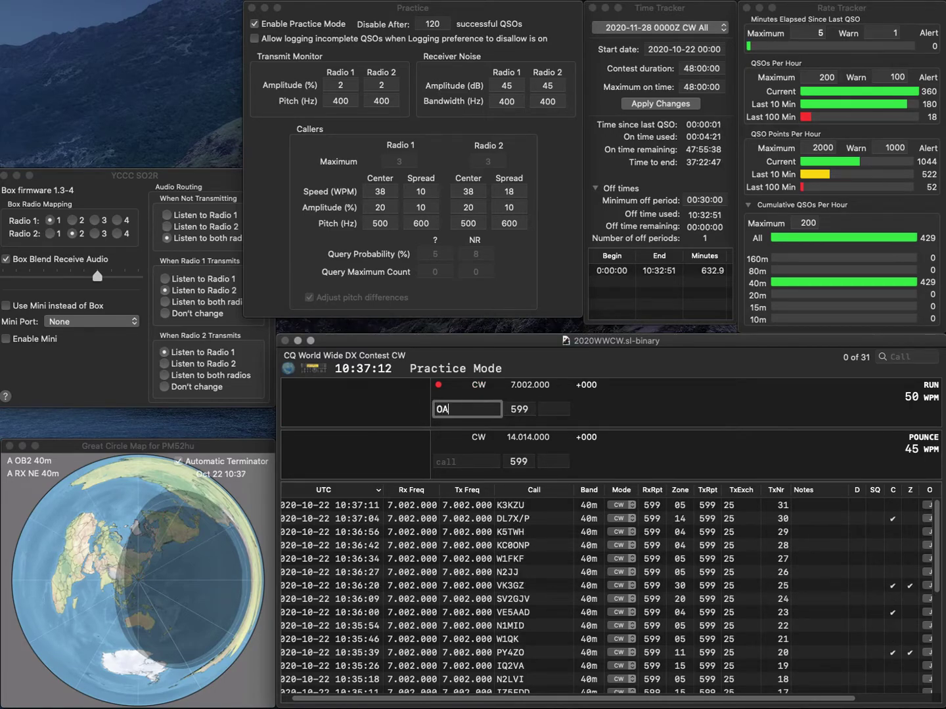
pyautogui.write('4/')
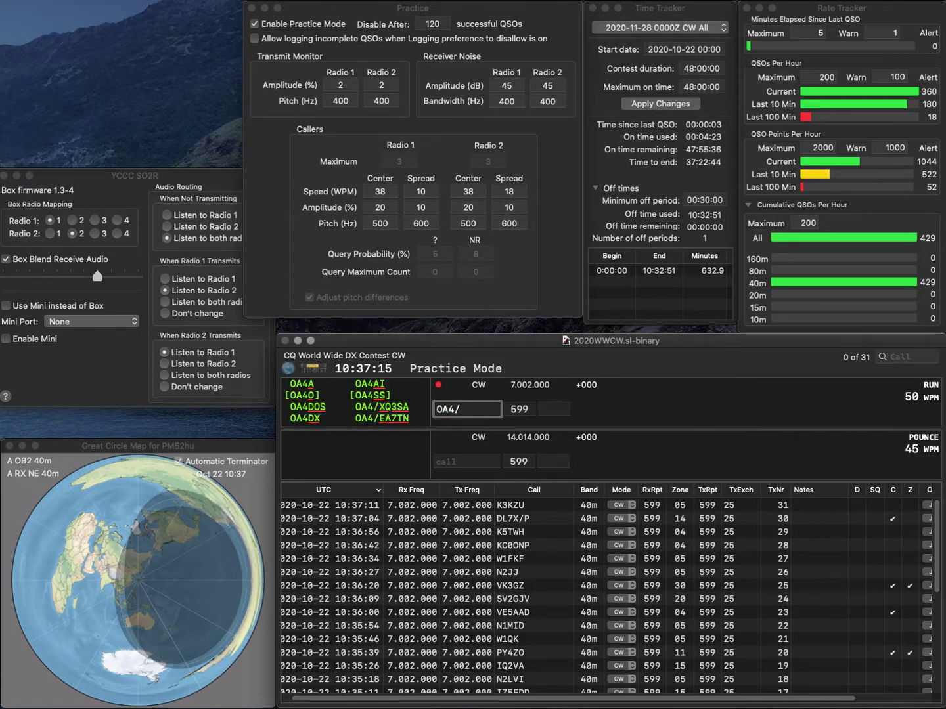
pyautogui.write('XQ3AS')
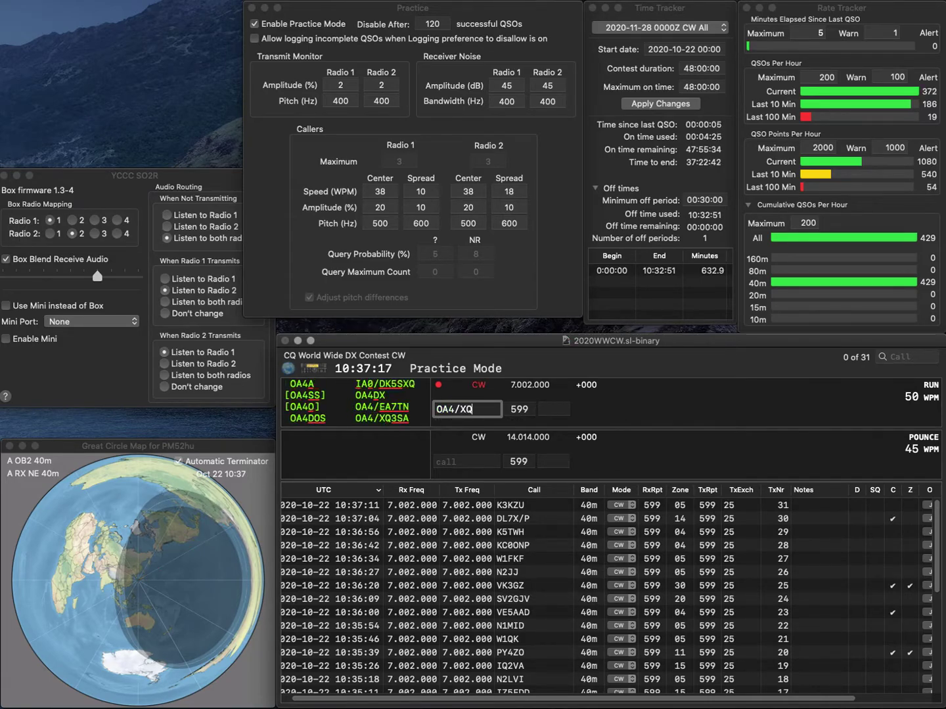
pyautogui.press('BackSpace')
pyautogui.press('BackSpace')
pyautogui.write('SA')
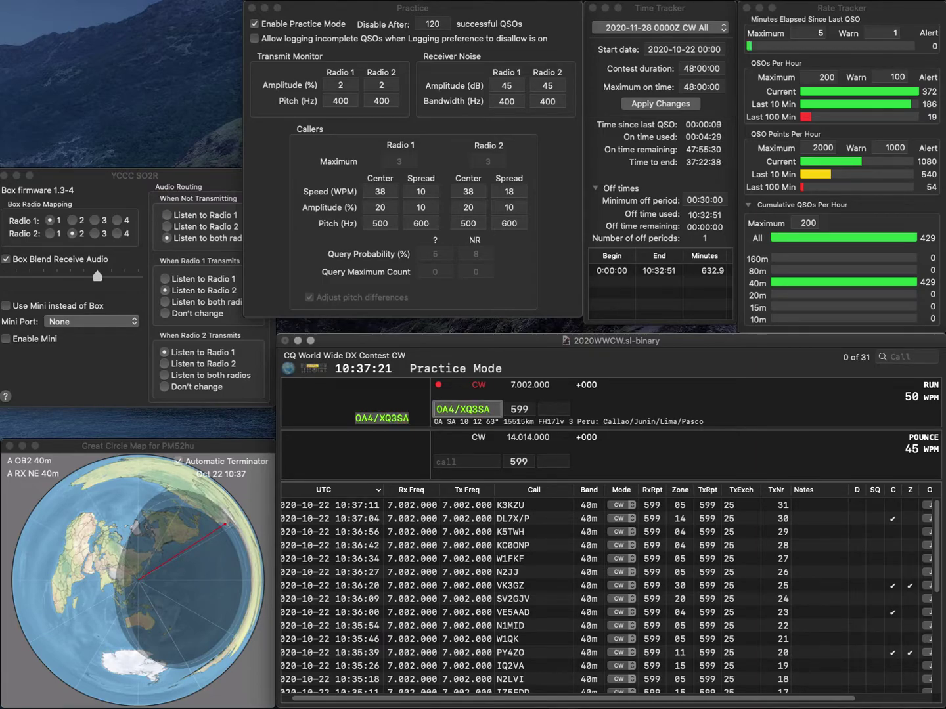
pyautogui.press('space')
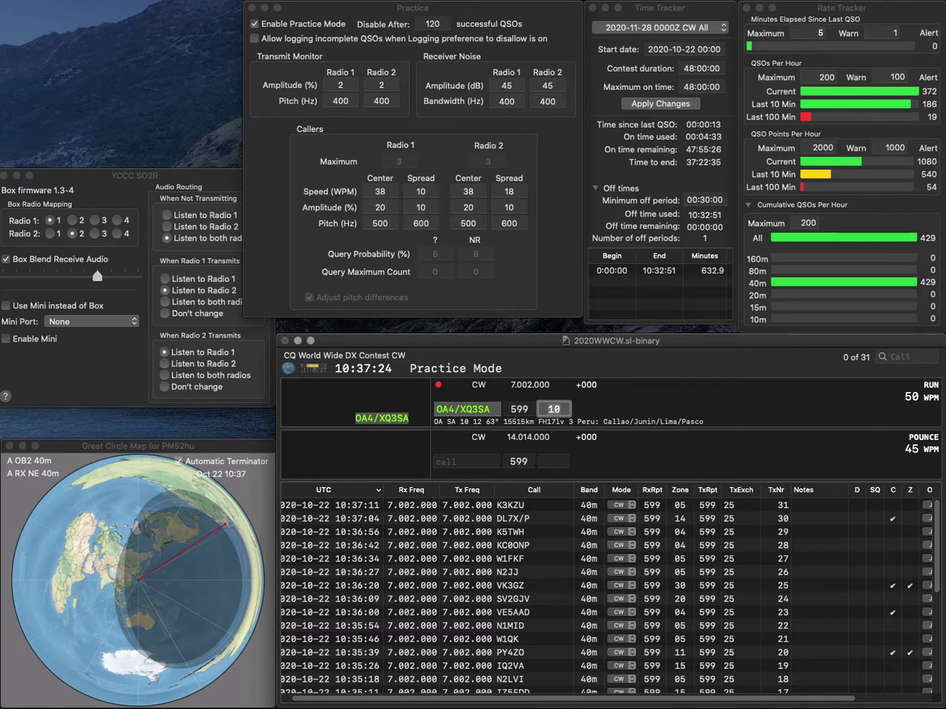
pyautogui.press('Return')
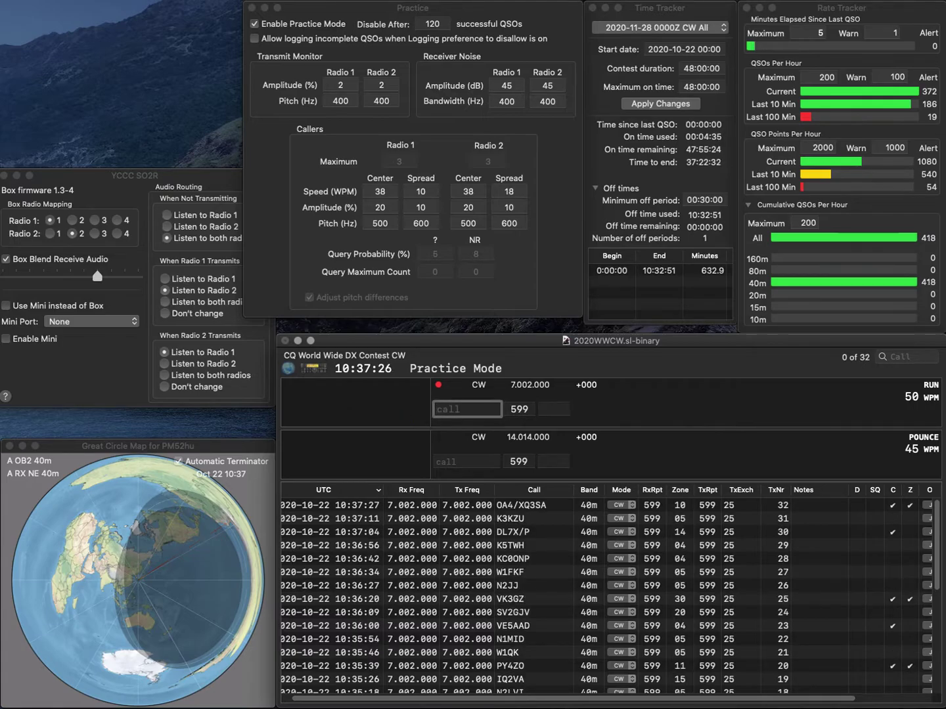
pyautogui.write('KC2BPP')
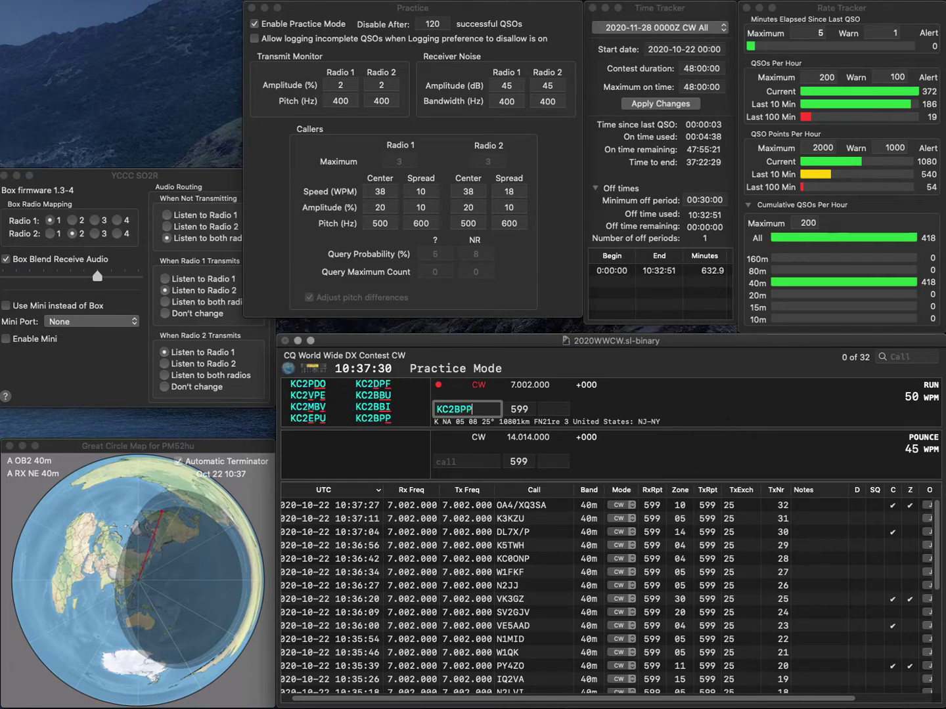
pyautogui.press('space')
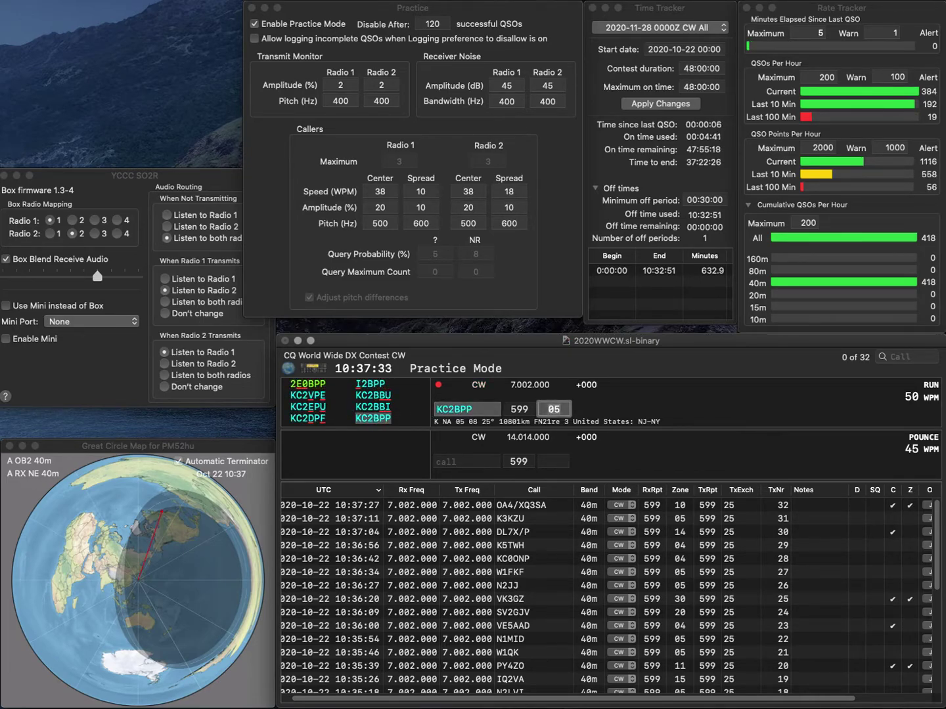
pyautogui.press('Return')
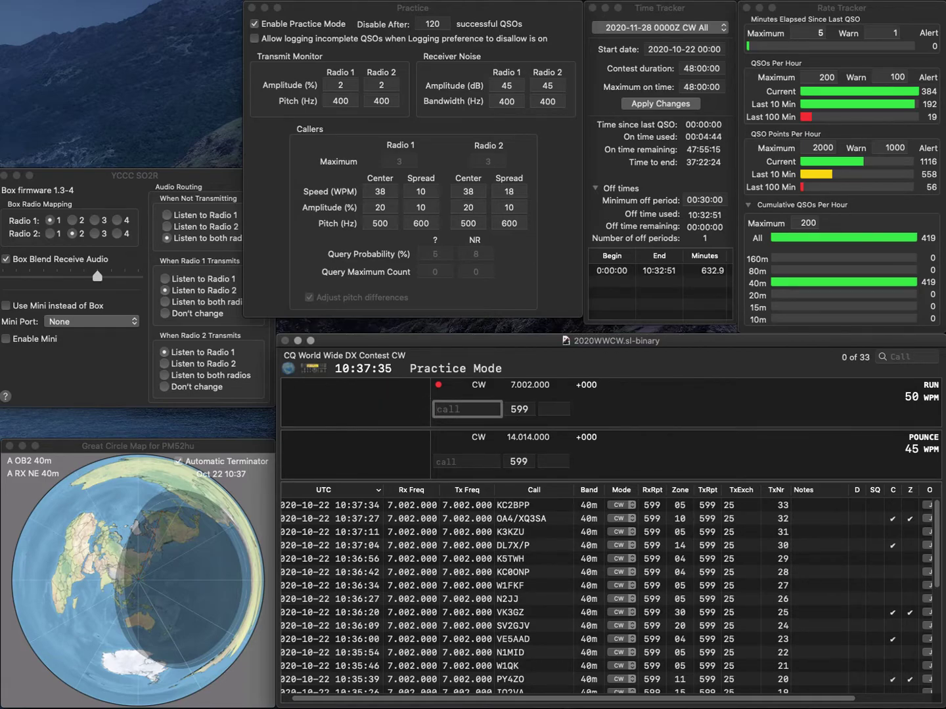
pyautogui.write('RFT')
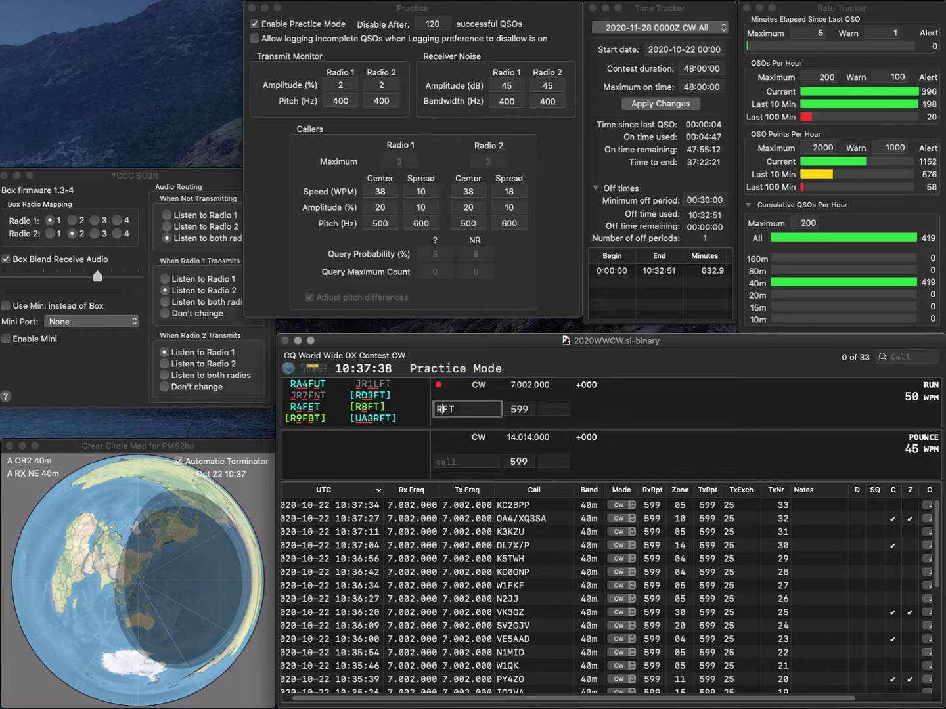
pyautogui.write('D3')
pyautogui.press('Return')
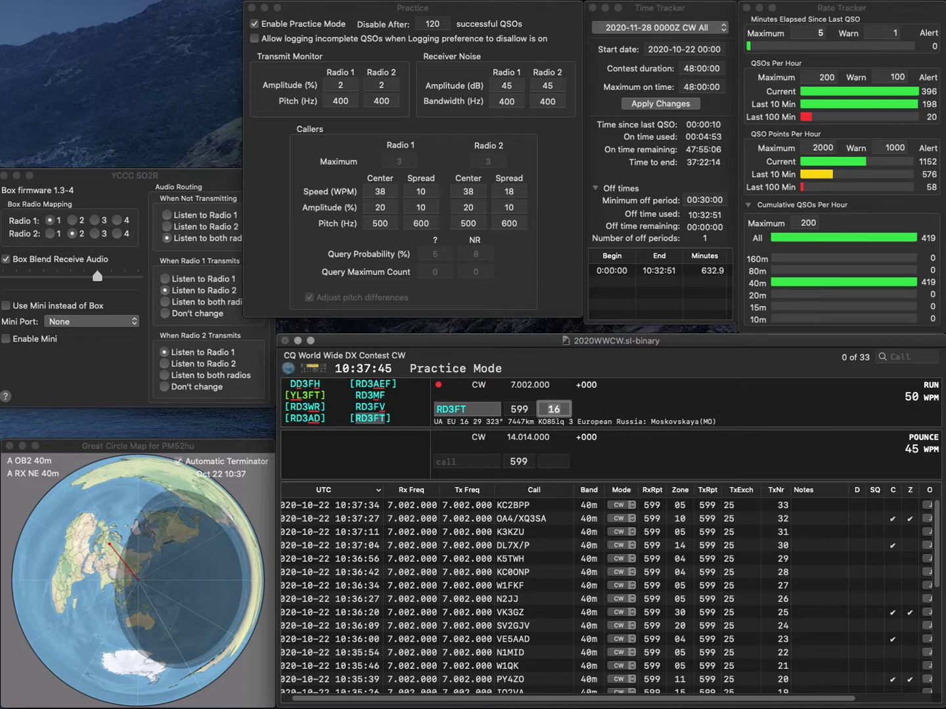
pyautogui.press('Return')
# - Work and log callers JM1IQX and R9GM on 7.002.000 with their prefilled zones
pyautogui.write('J')
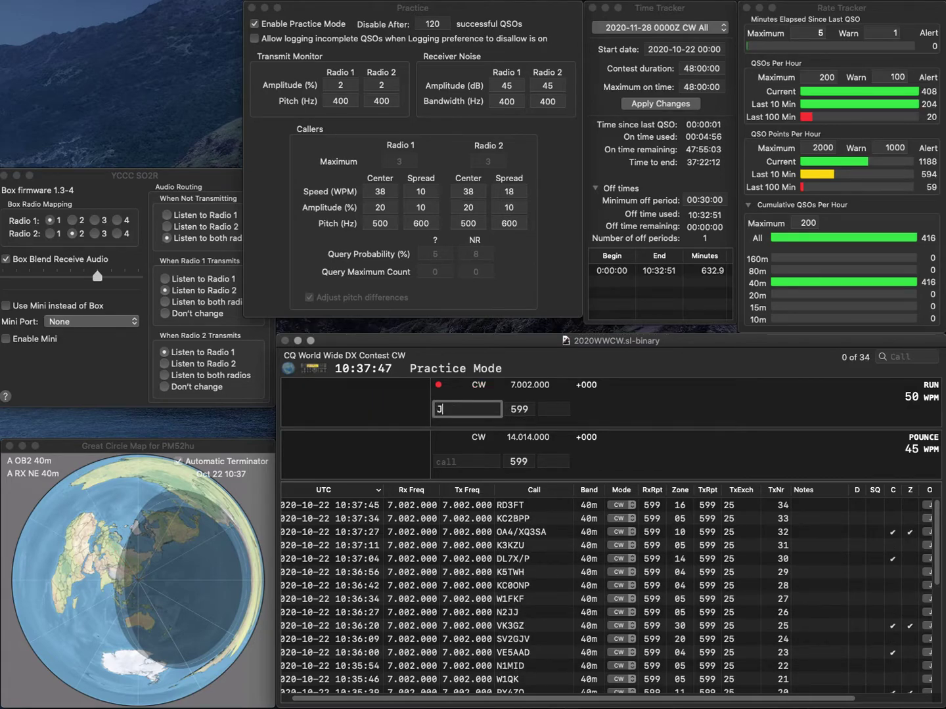
pyautogui.write('M1IQX')
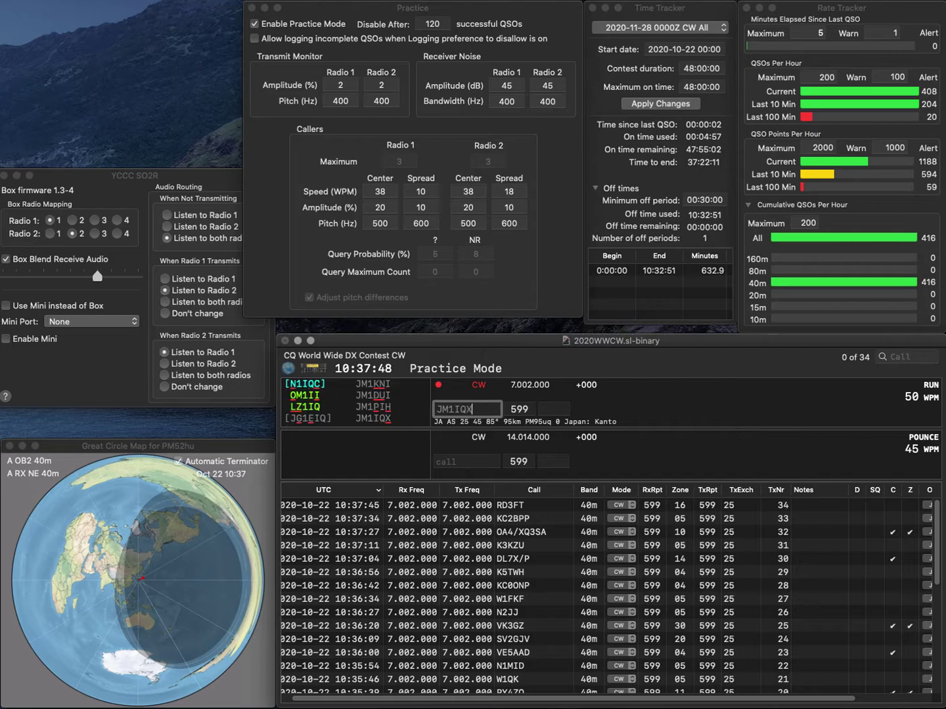
pyautogui.press('space')
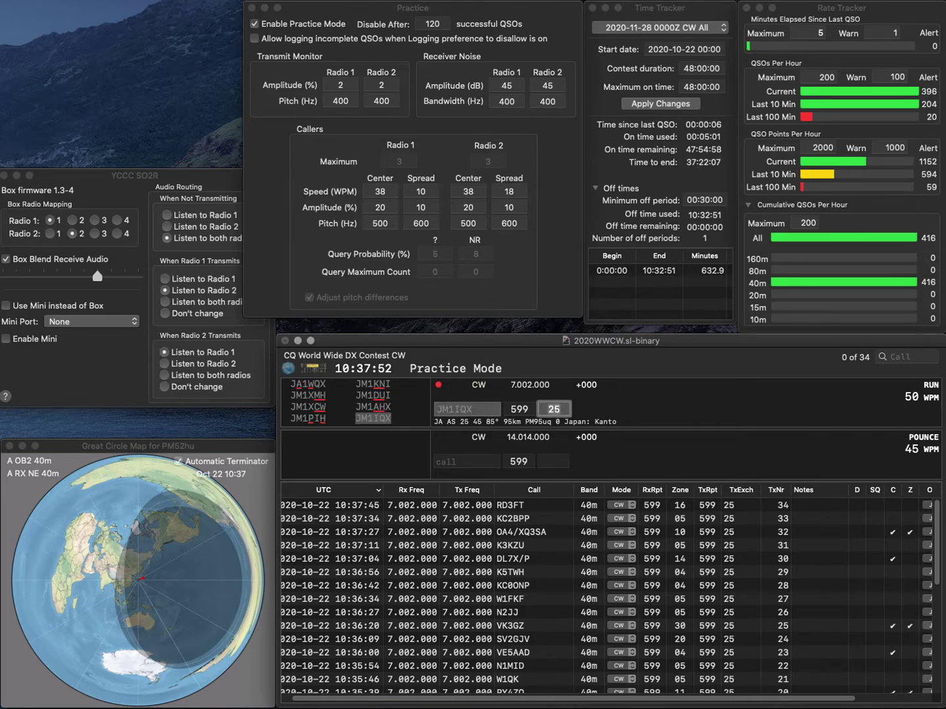
pyautogui.press('Return')
pyautogui.write('R9GM')
pyautogui.press('Return')
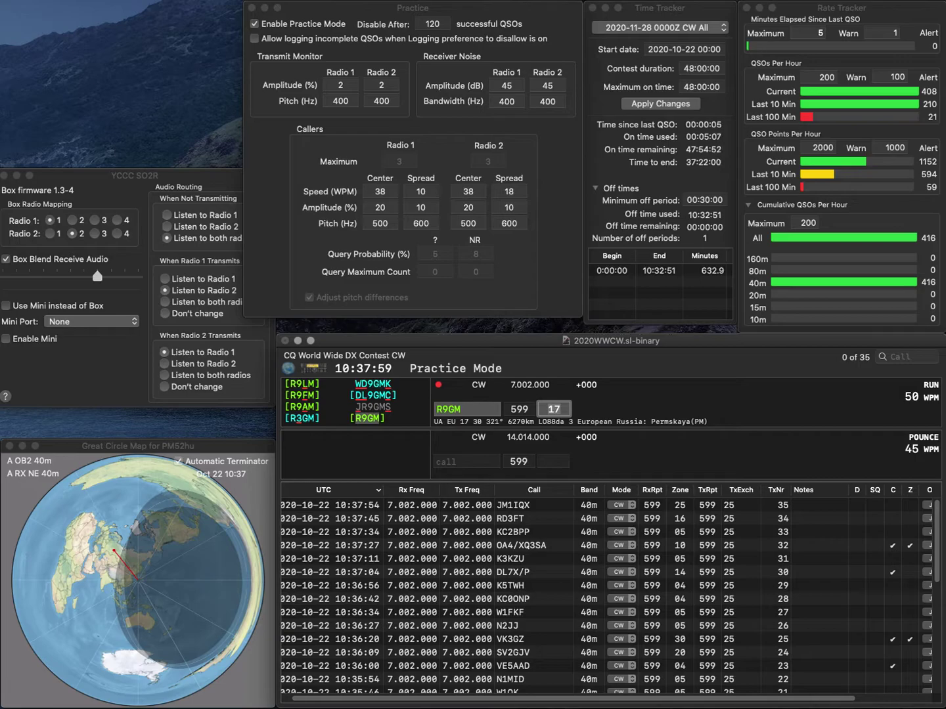
pyautogui.press('Return')
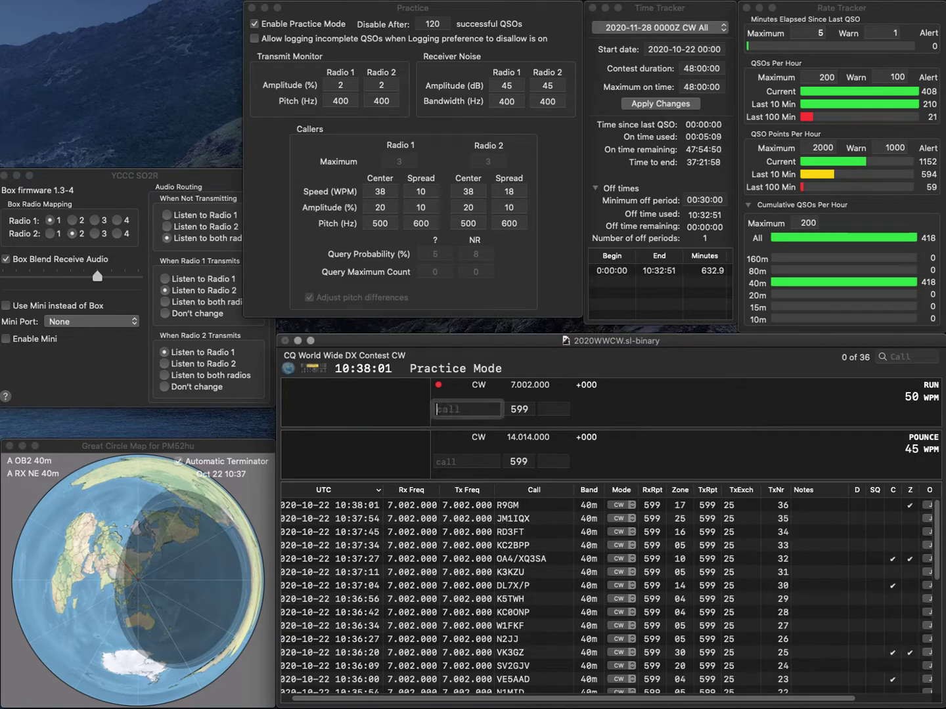
pyautogui.write('YT6W')
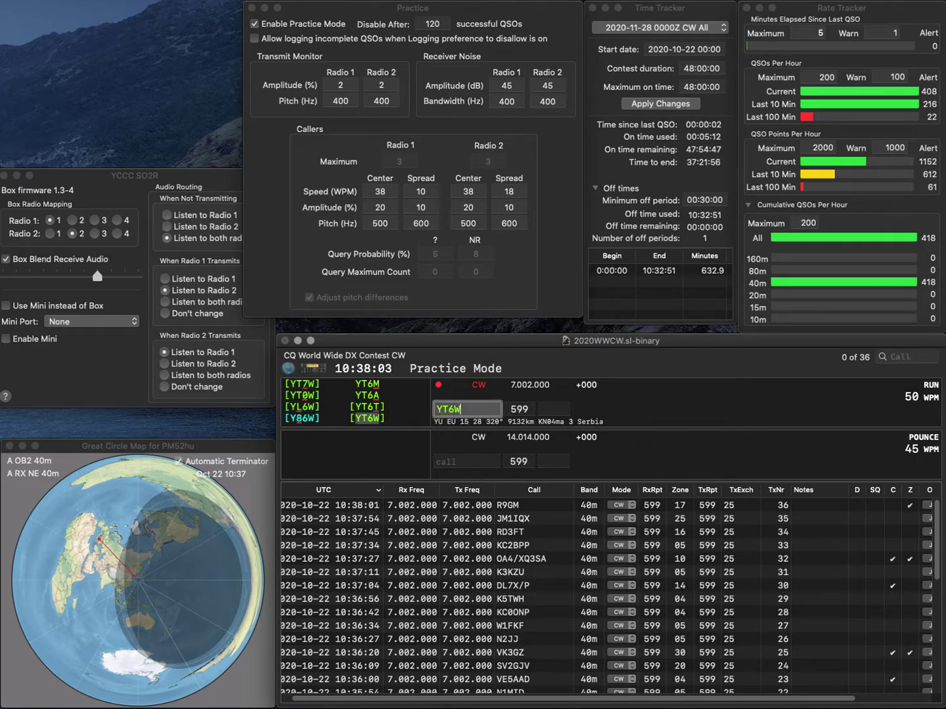
pyautogui.press('Return')
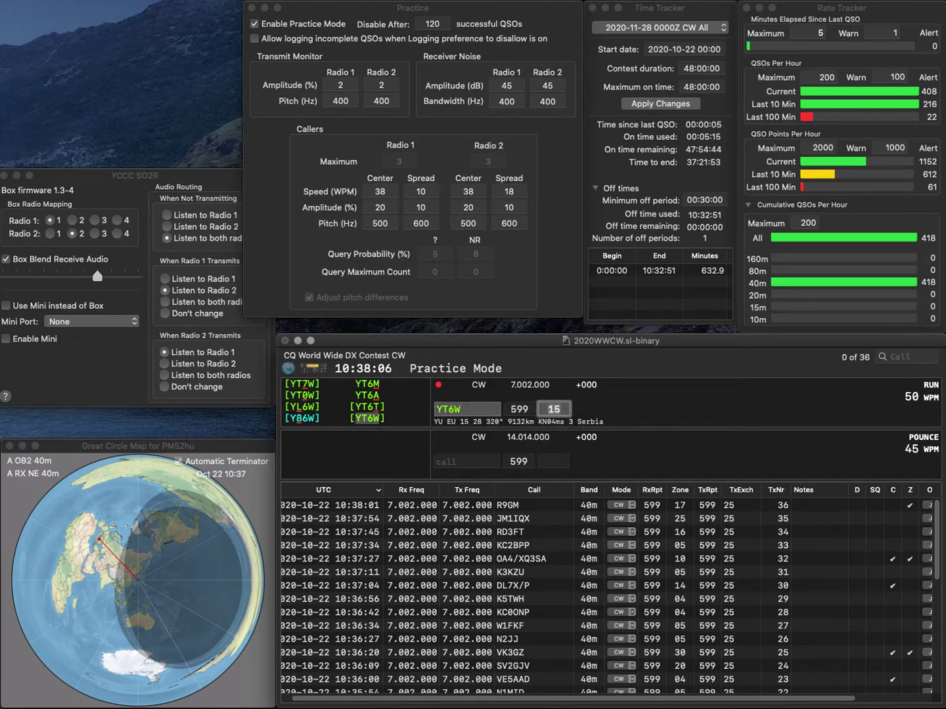
pyautogui.press('Return')
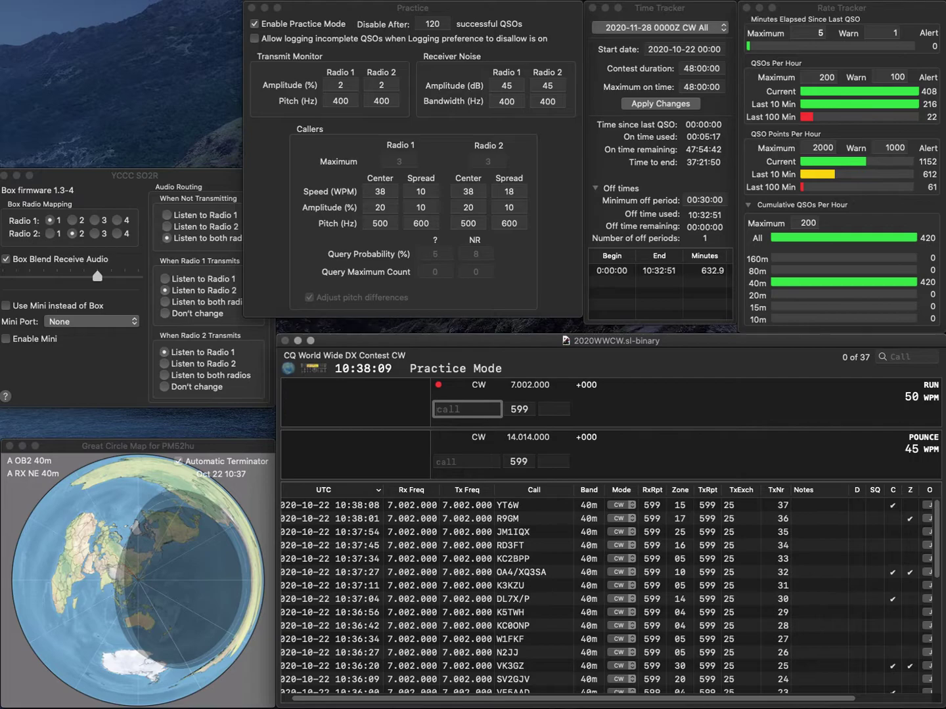
pyautogui.write('IZ2')
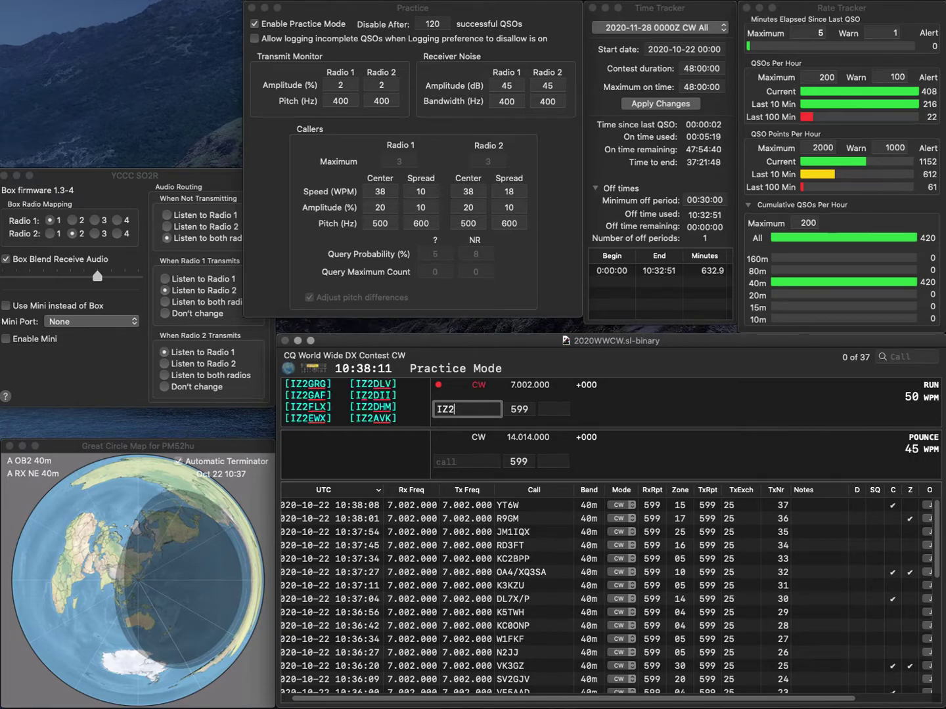
pyautogui.write('BZP')
pyautogui.press('Tab')
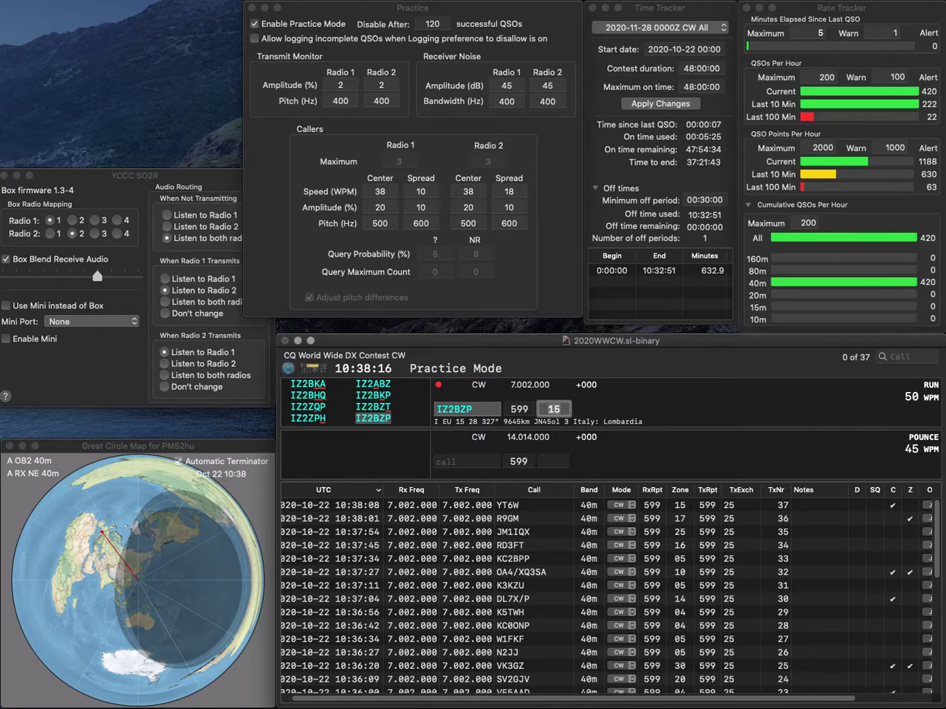
pyautogui.press('Return')
pyautogui.write('CX4AD')
pyautogui.press('Return')
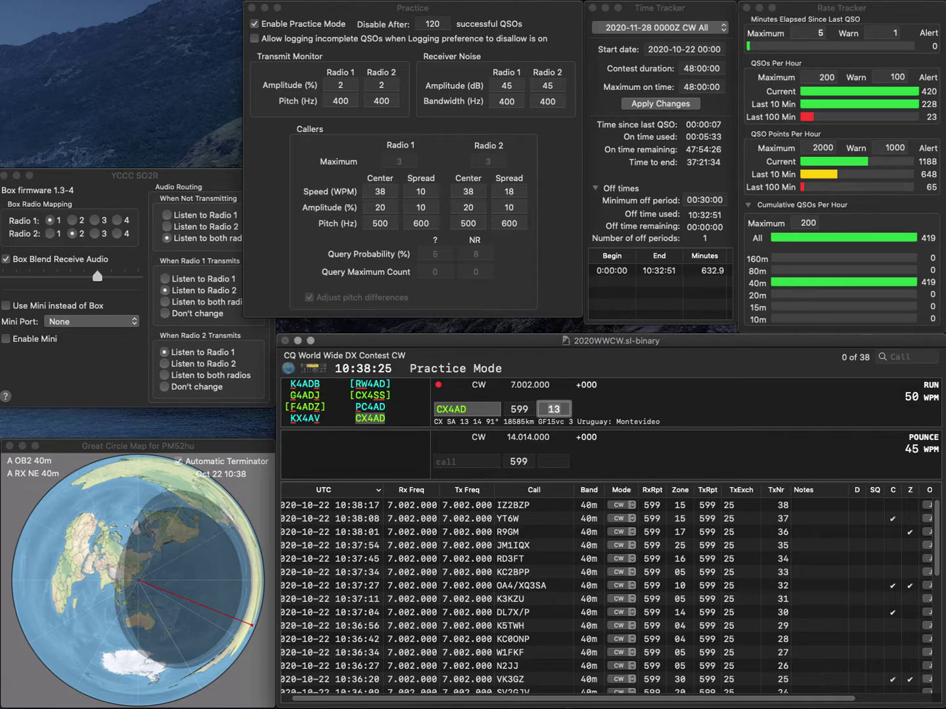
pyautogui.press('Return')
pyautogui.write('KF')
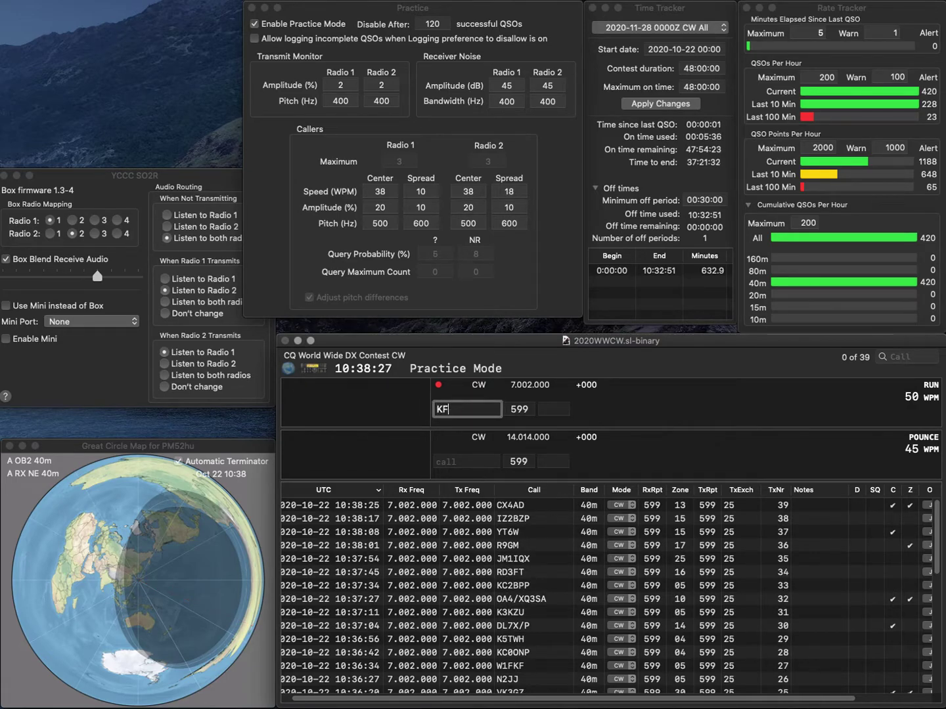
pyautogui.write('5RUW')
pyautogui.press('Return')
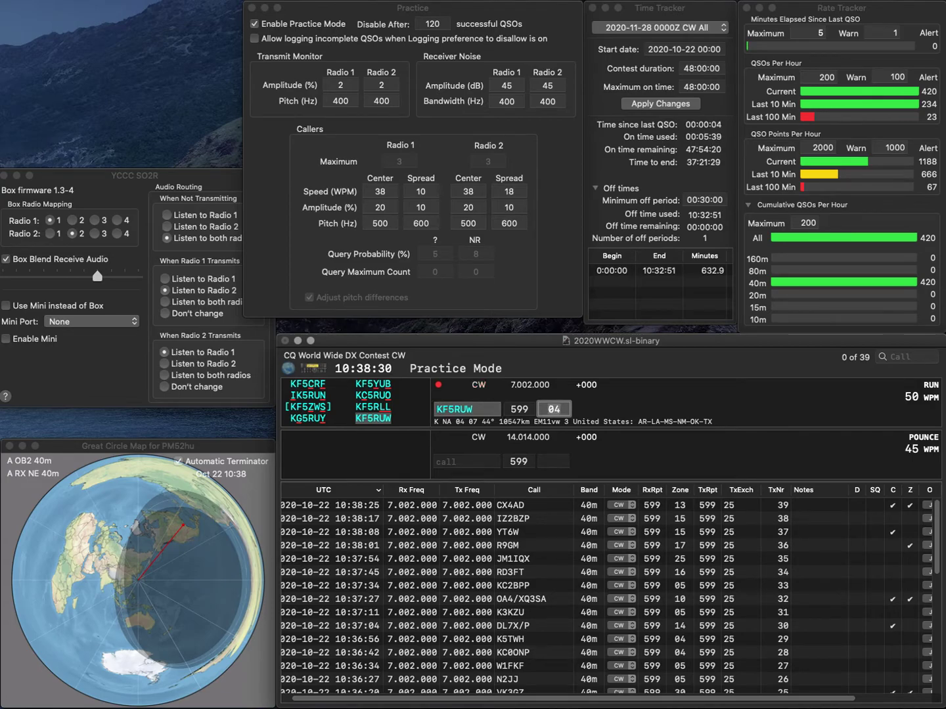
pyautogui.press('Return')
pyautogui.write('SP')
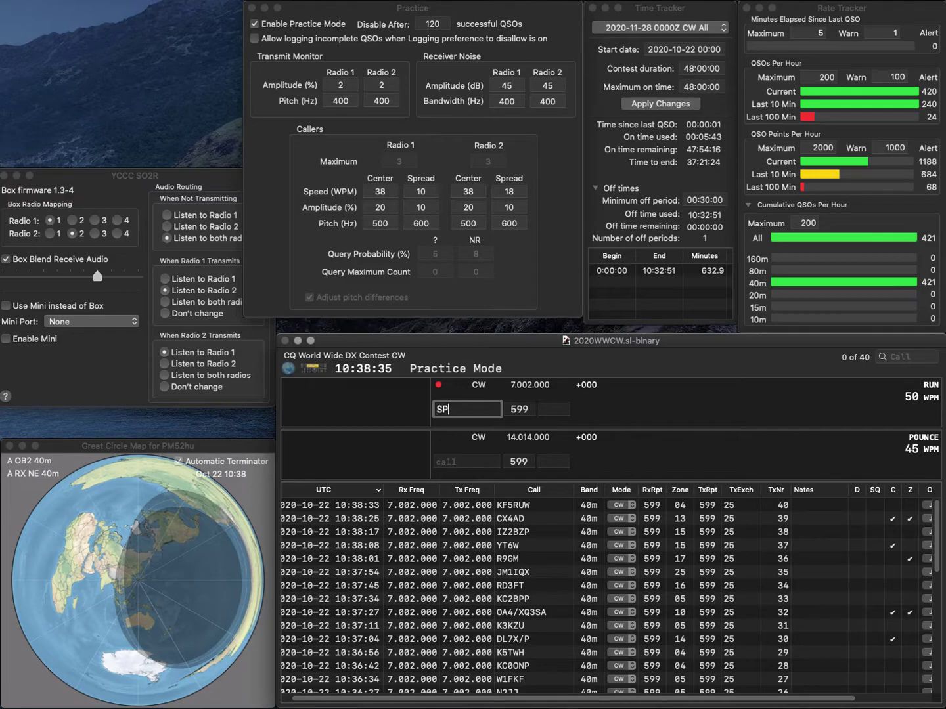
pyautogui.write('1MVG')
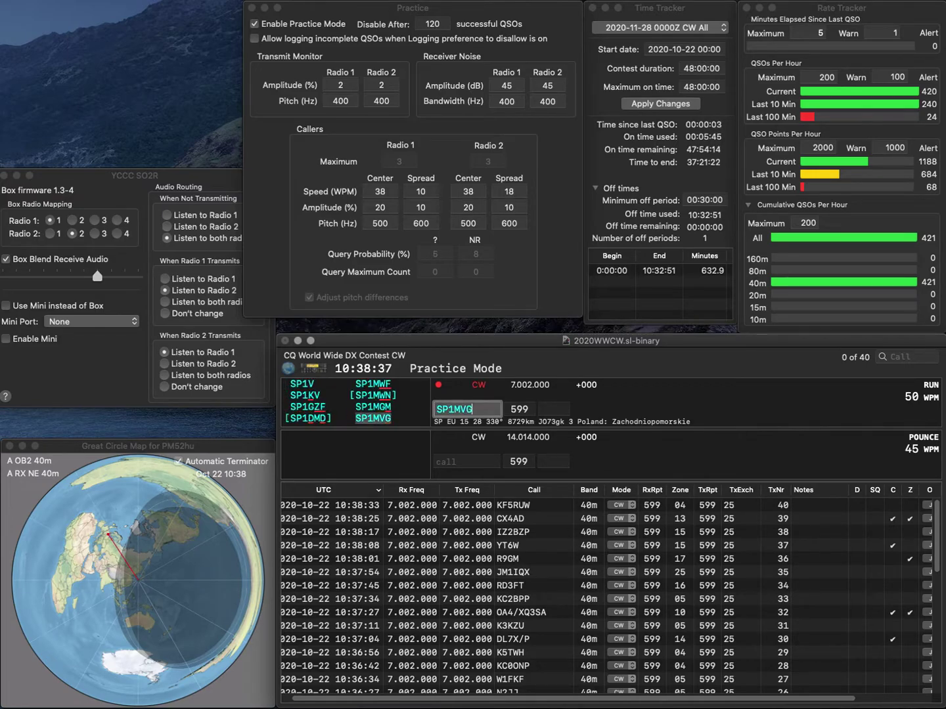
pyautogui.press('space')
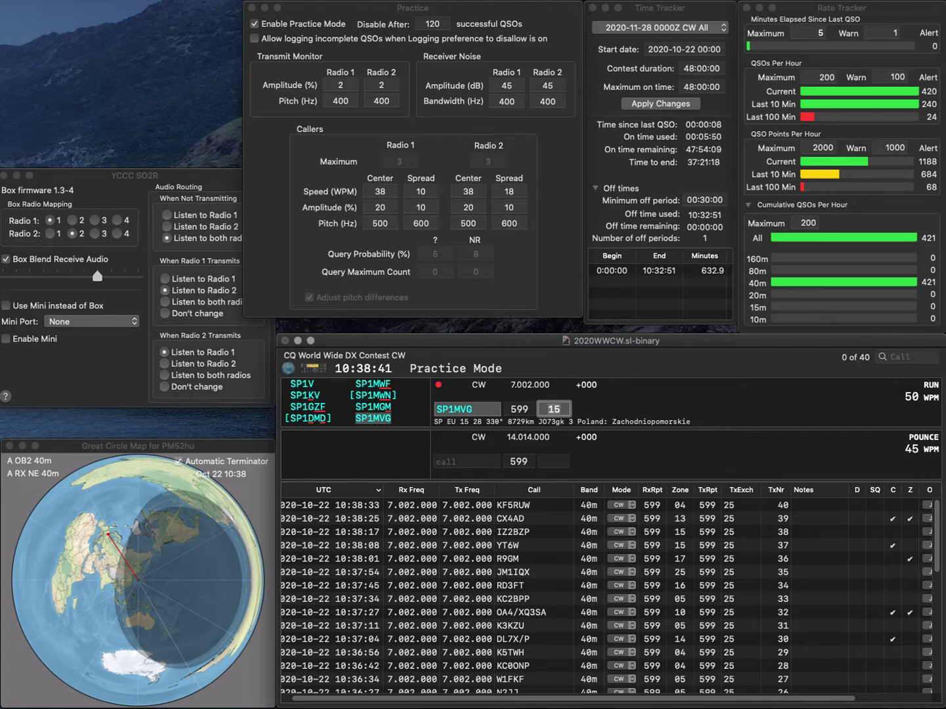
pyautogui.press('Return')
pyautogui.write('W0TM')
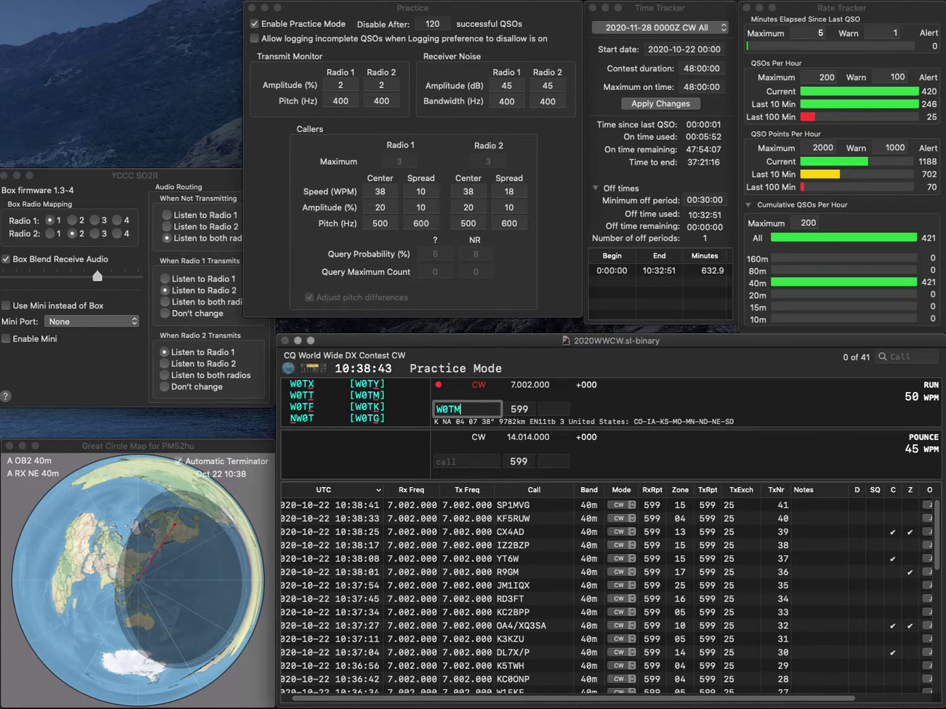
pyautogui.press('space')
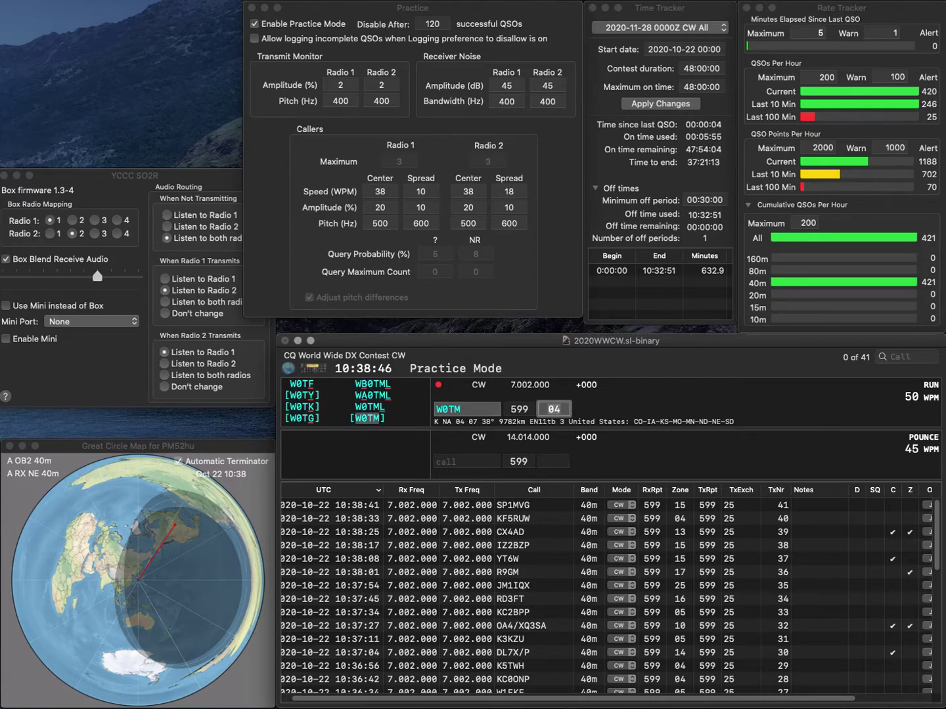
pyautogui.press('Return')
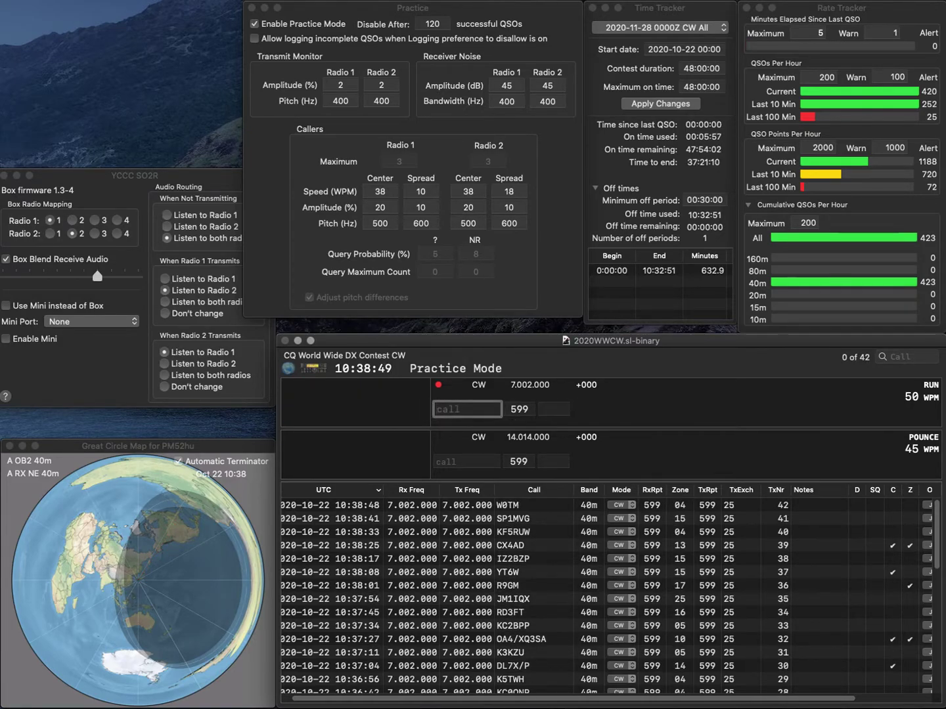
pyautogui.write('DK1RRS')
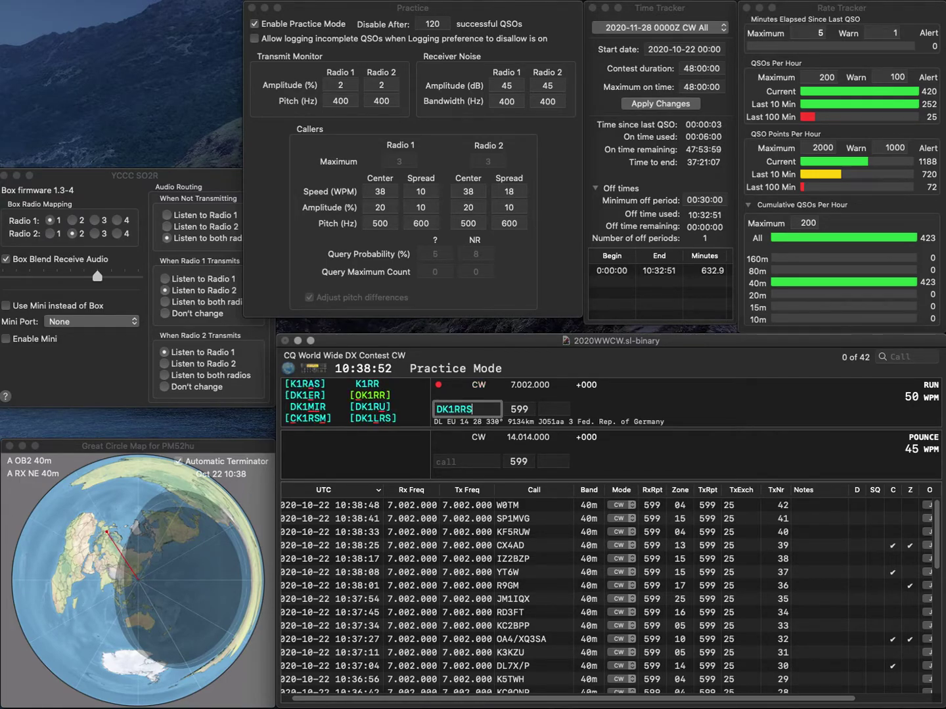
pyautogui.press('Left')
pyautogui.press('BackSpace')
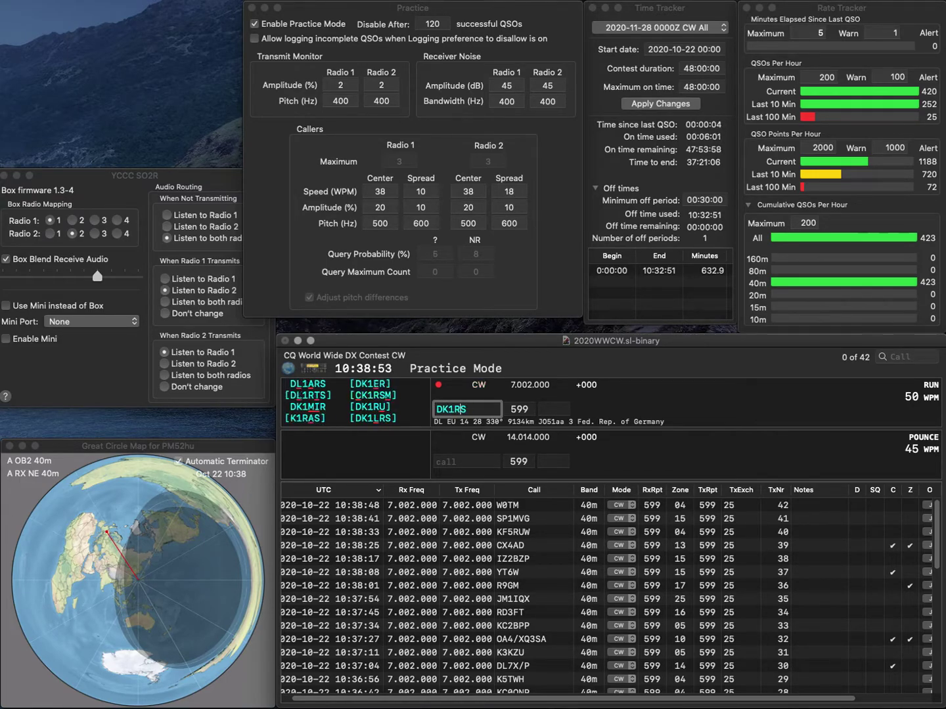
pyautogui.write('L')
pyautogui.press('BackSpace')
pyautogui.press('BackSpace')
pyautogui.write('LR')
pyautogui.press('space')
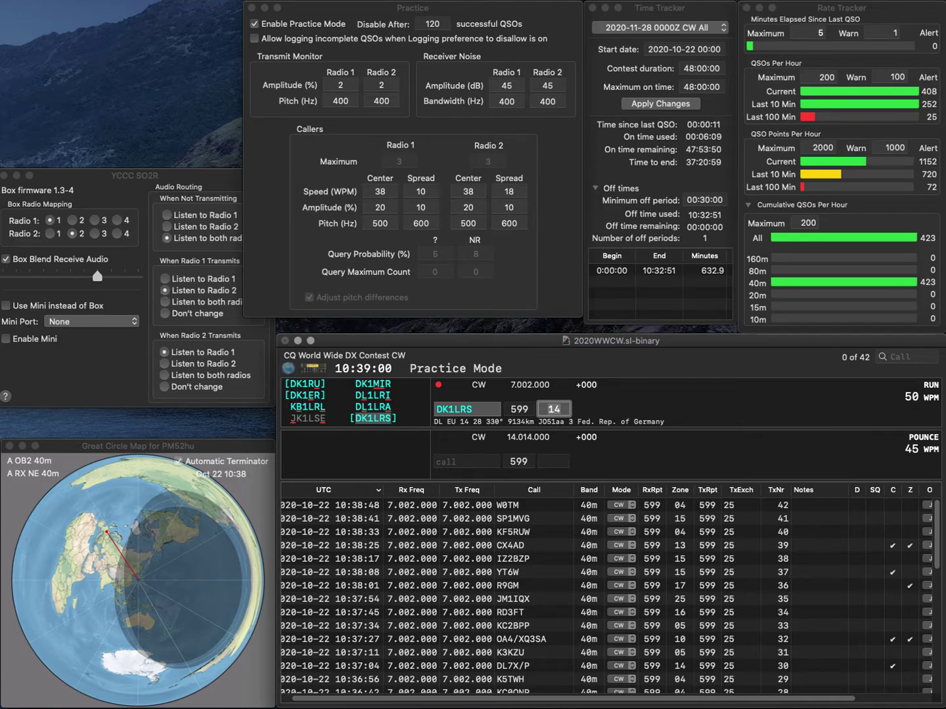
pyautogui.press('Return')
pyautogui.write('IT9DKI')
pyautogui.press('Return')
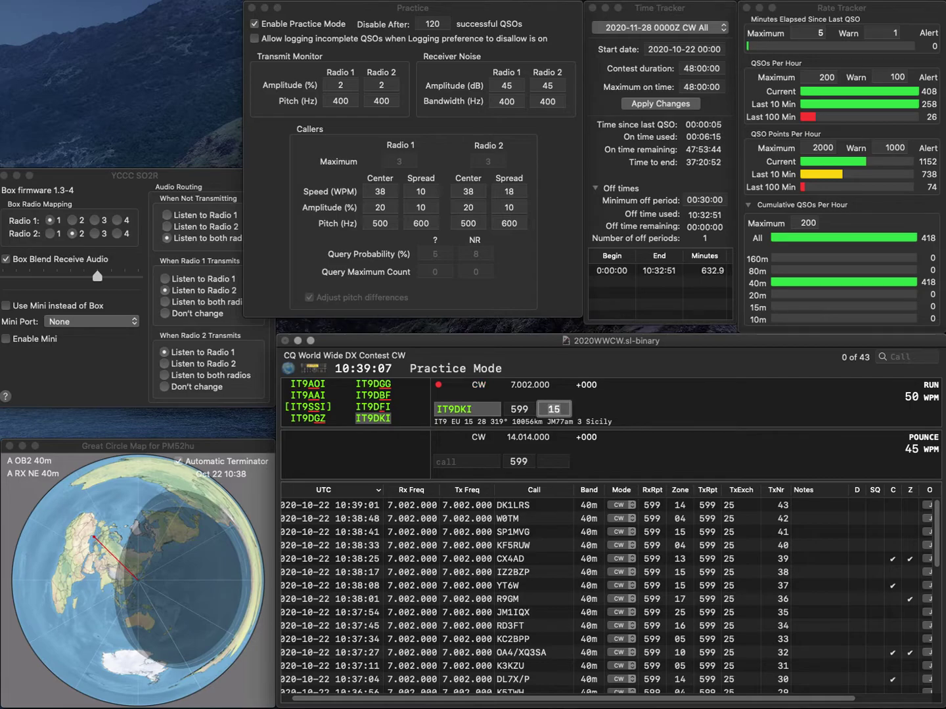
pyautogui.press('Return')
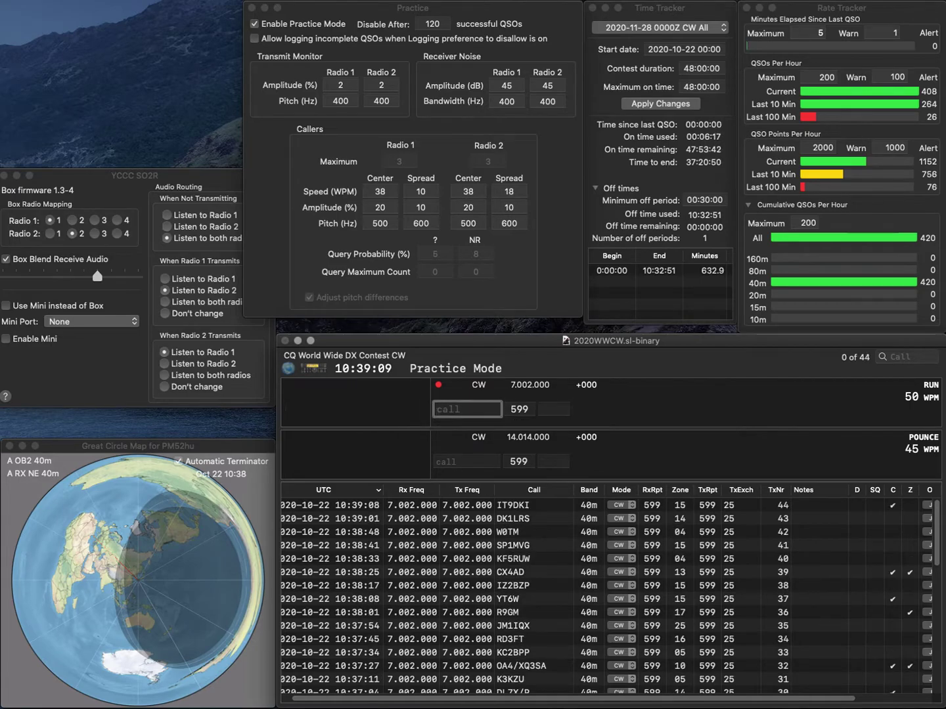
pyautogui.write('KE1F')
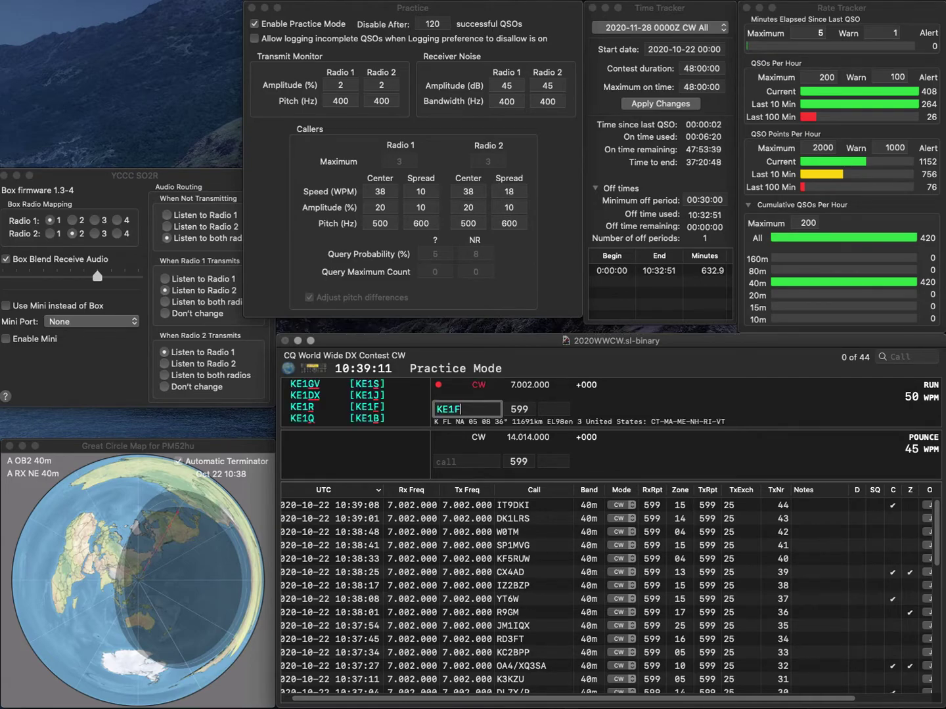
pyautogui.press('Return')
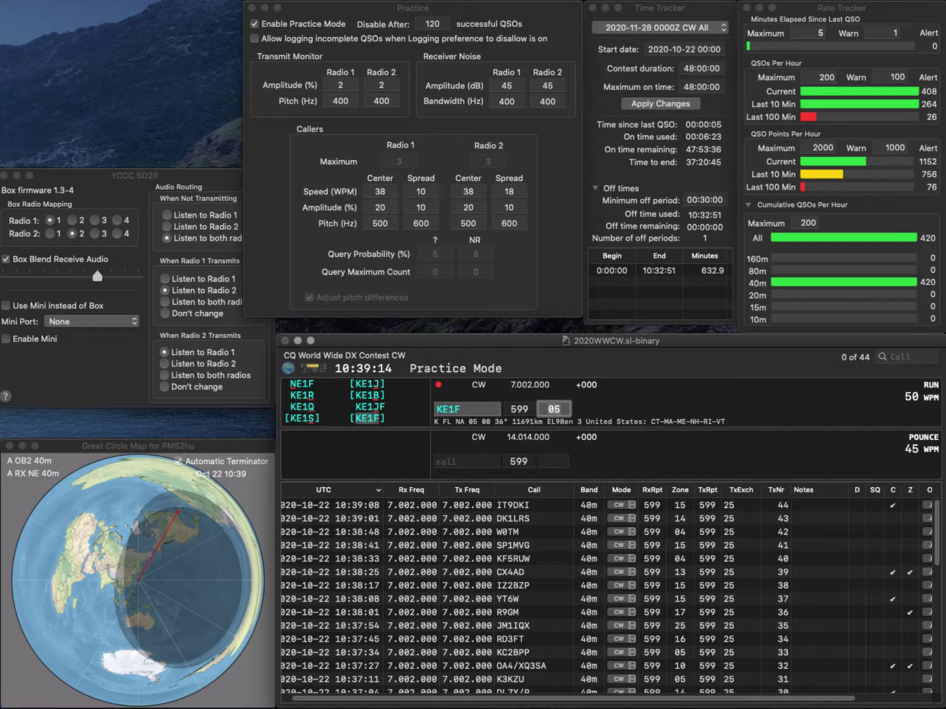
pyautogui.press('Return')
pyautogui.write('F4DSD')
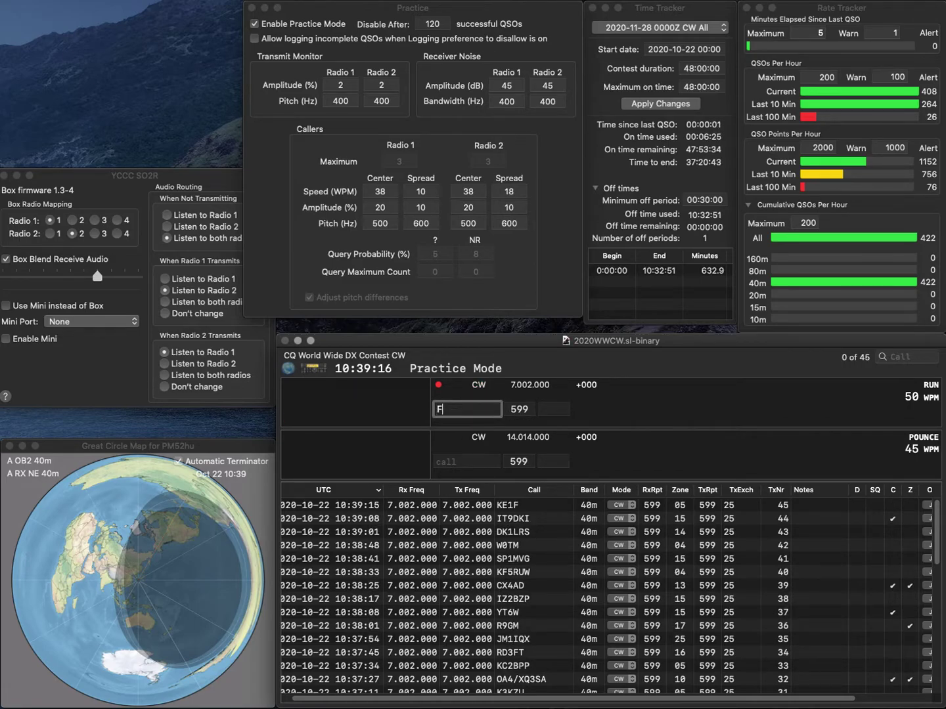
pyautogui.press('Return')
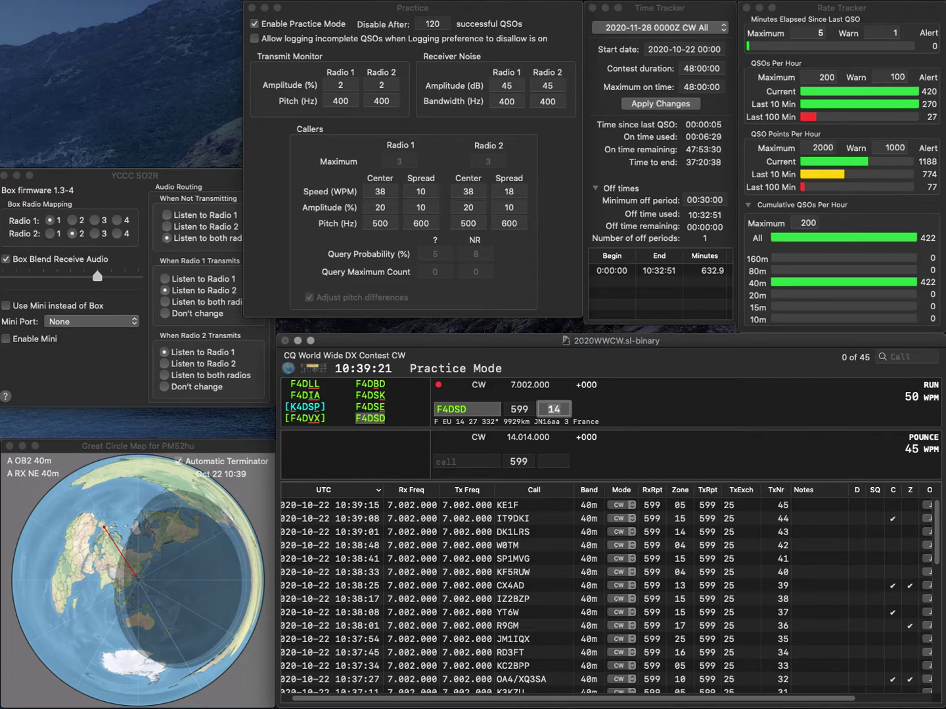
pyautogui.press('Return')
pyautogui.write('IQ')
pyautogui.press('BackSpace')
pyautogui.write('S0')
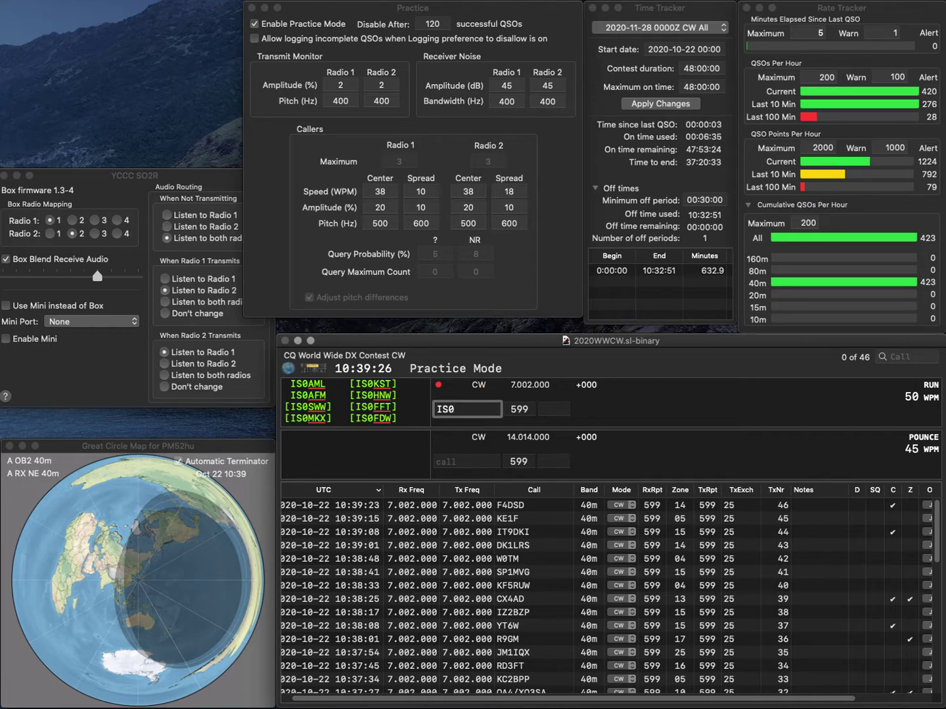
pyautogui.write('/I2')
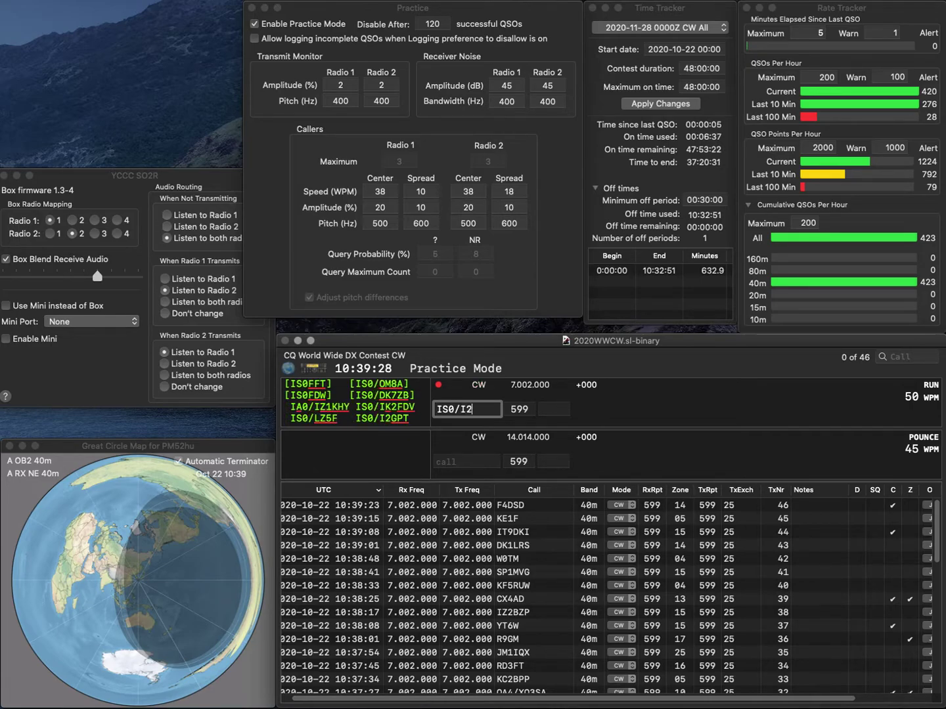
pyautogui.write('GPT')
pyautogui.press('Return')
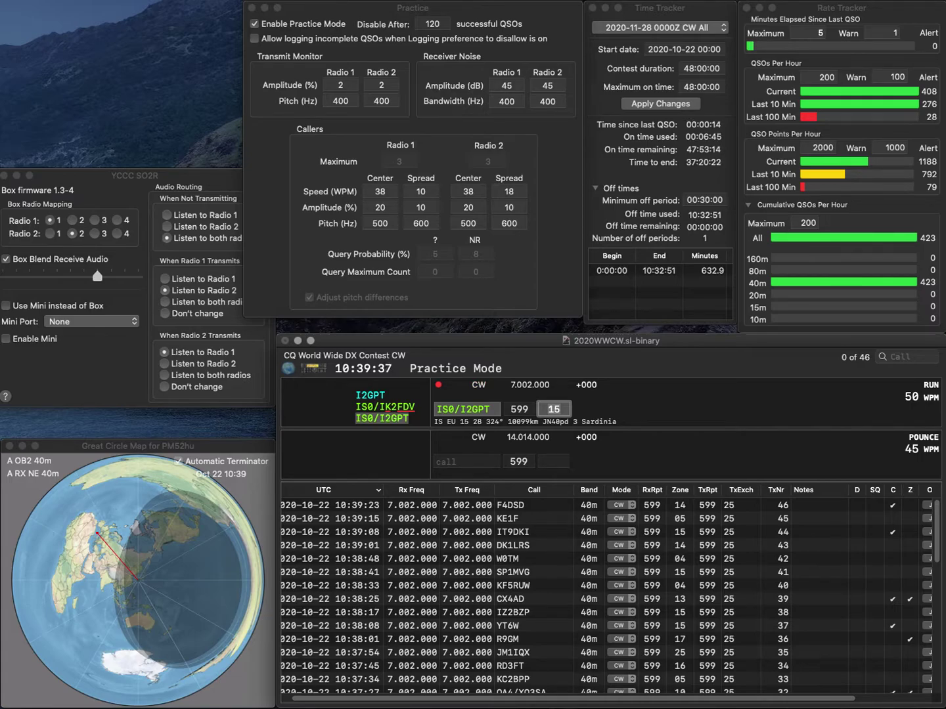
pyautogui.press('Return')
pyautogui.write('EA4IE')
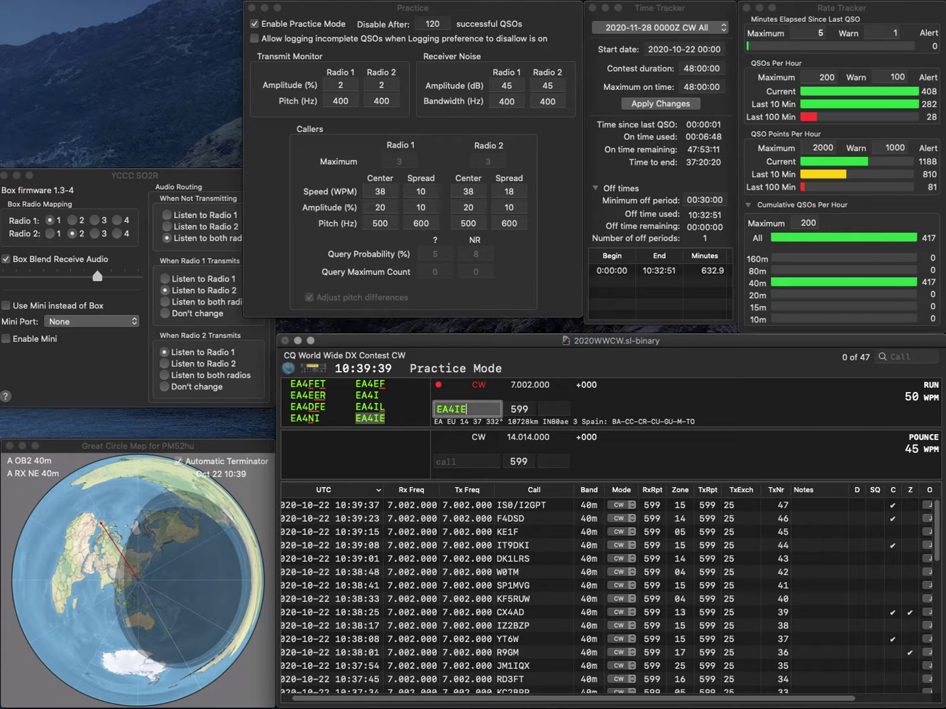
pyautogui.press('Return')
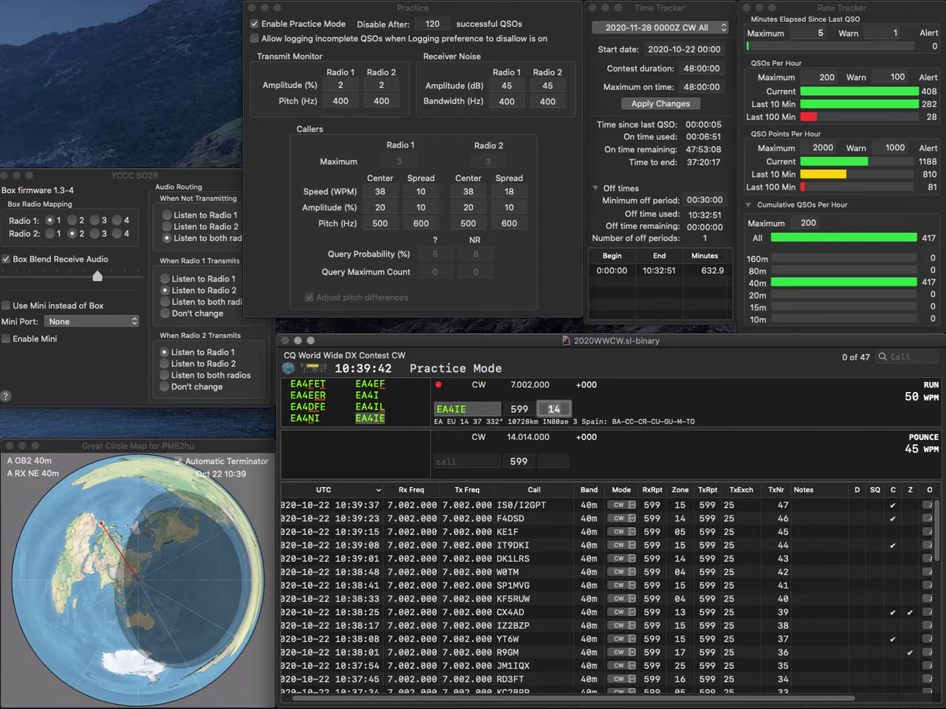
pyautogui.press('Return')
pyautogui.write('N3RTG')
pyautogui.press('Tab')
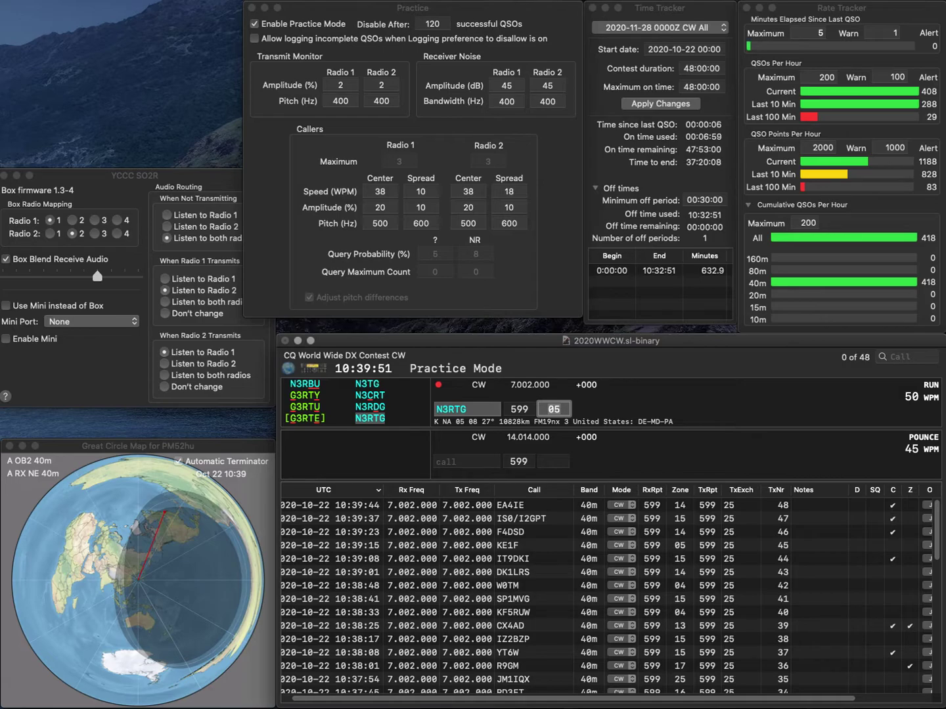
pyautogui.press('Return')
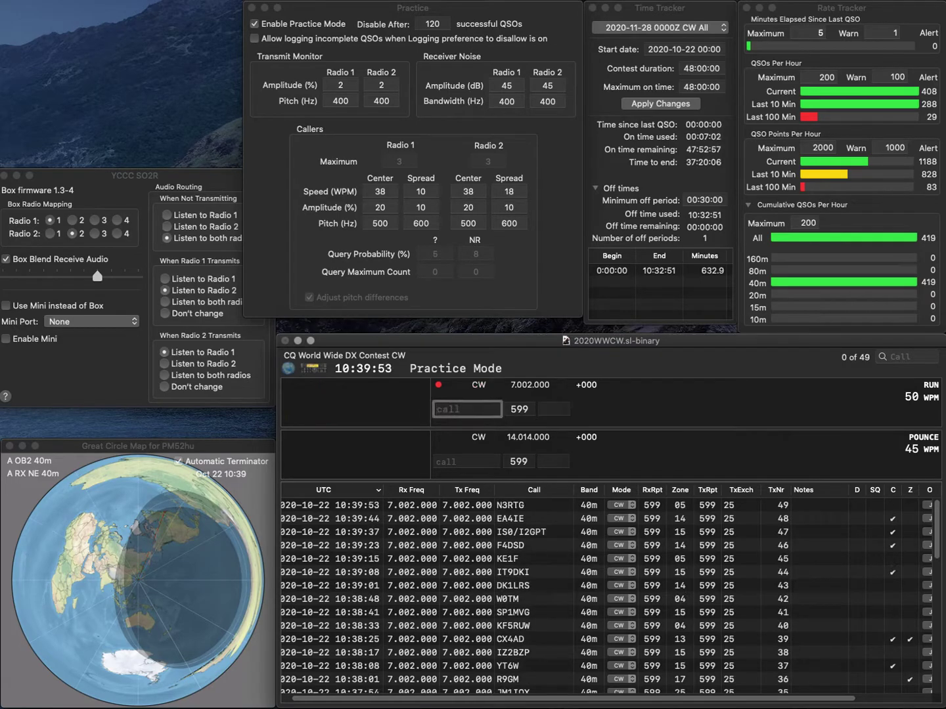
pyautogui.write('KC0GU')
pyautogui.press('Tab')
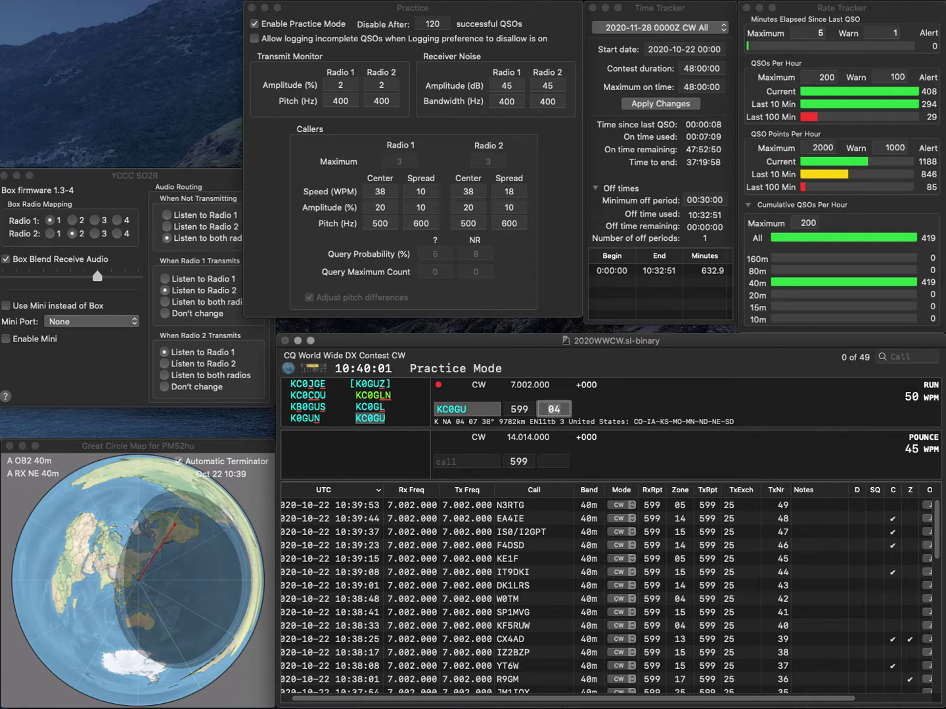
pyautogui.press('Return')
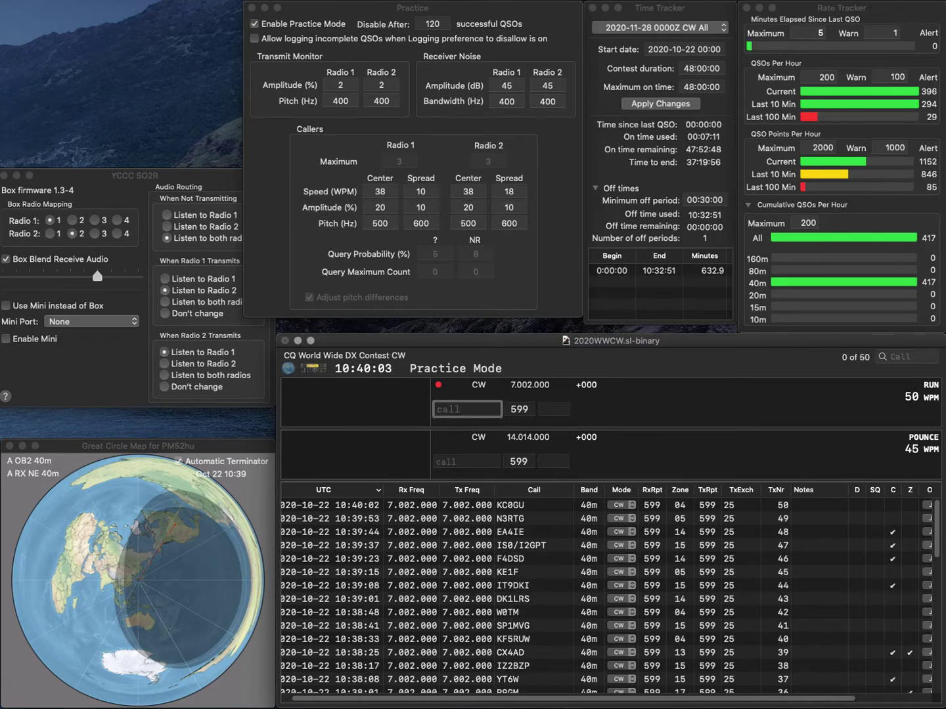
pyautogui.write('W9AN')
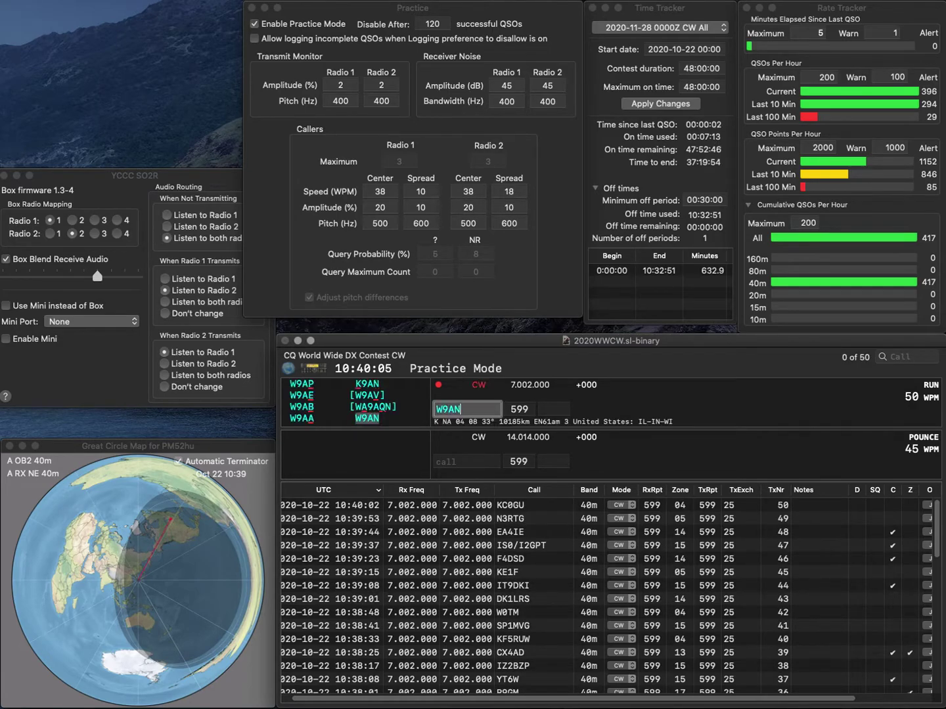
pyautogui.press('space')
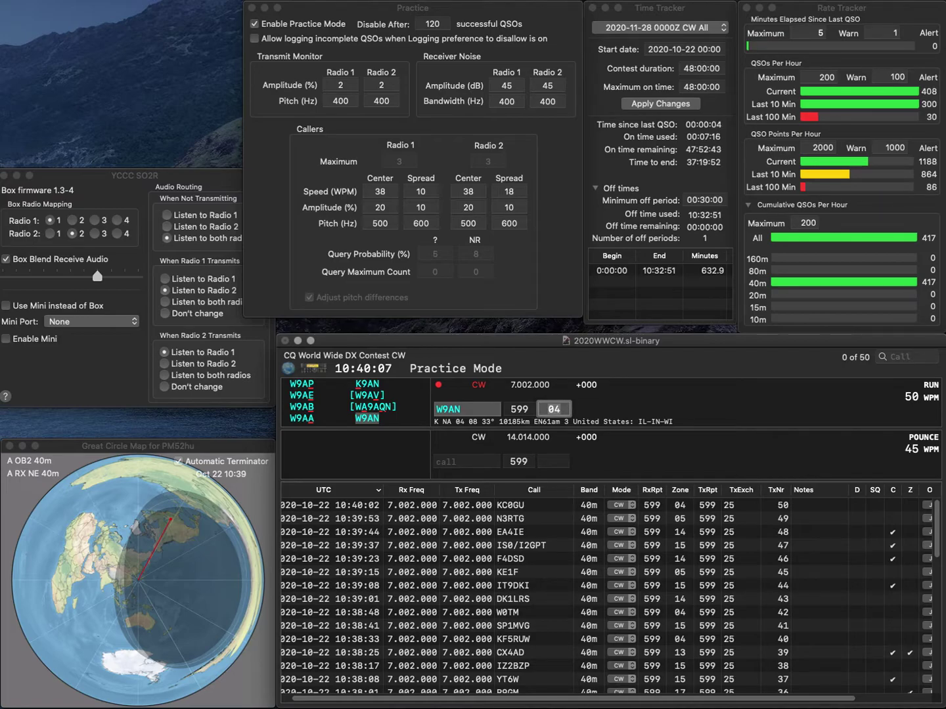
pyautogui.press('Return')
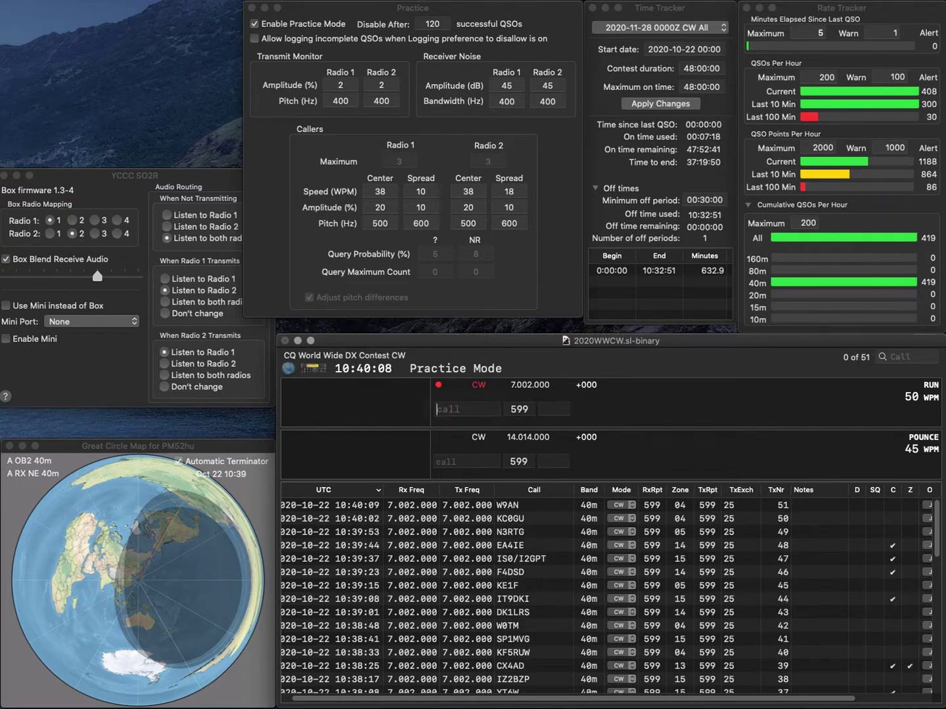
pyautogui.write('KL')
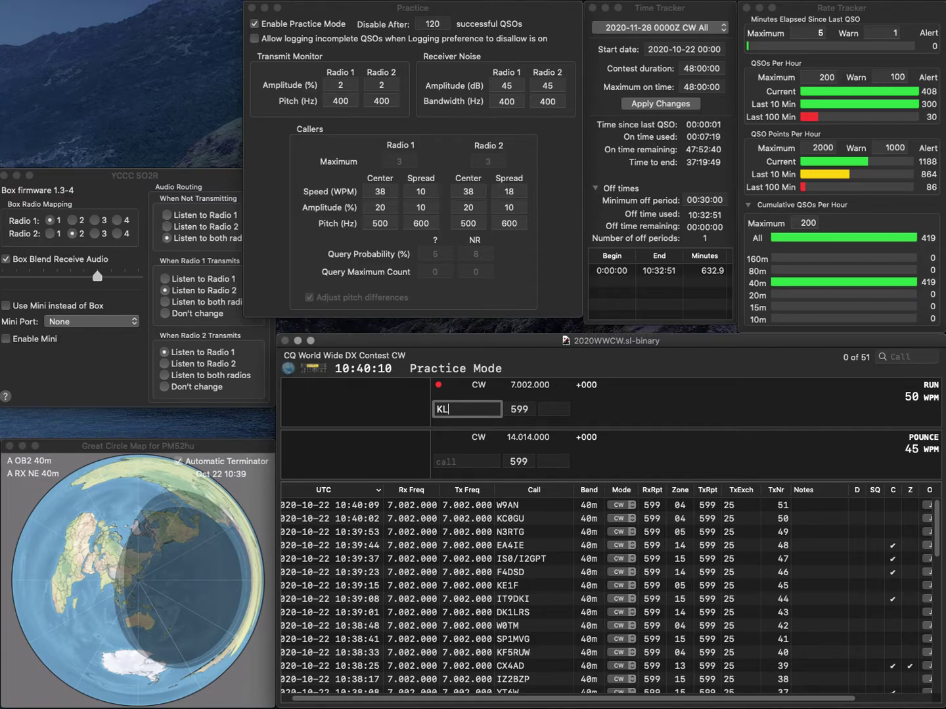
pyautogui.write('7NC')
pyautogui.press('space')
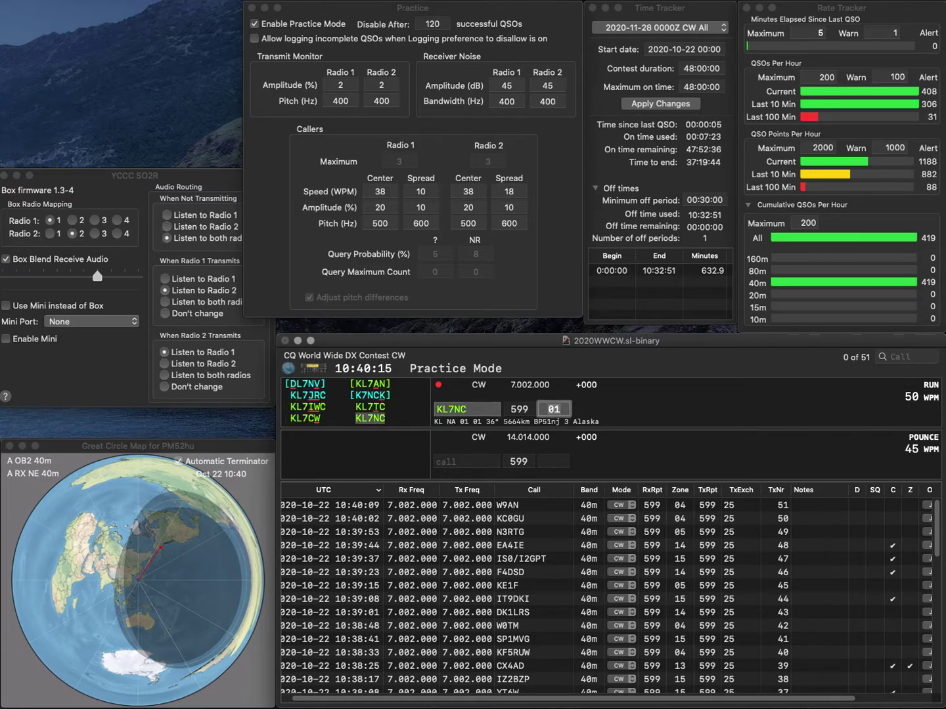
pyautogui.press('Return')
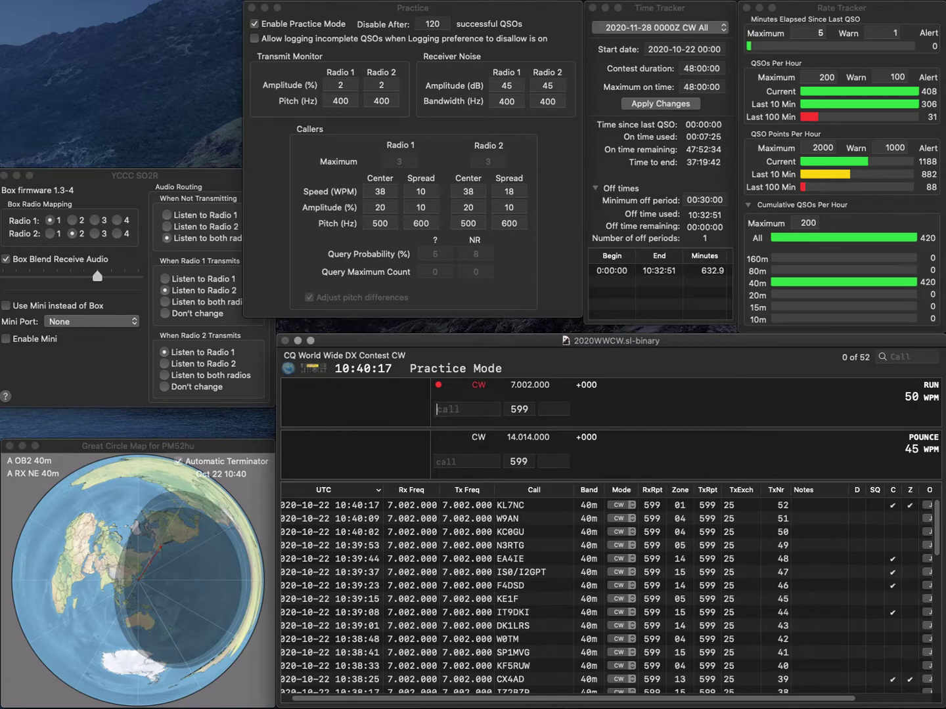
# - Enter the caller on 7.002.000, correct the call sign to WV1K, and log the contact with its prefilled zone
pyautogui.write('W4')
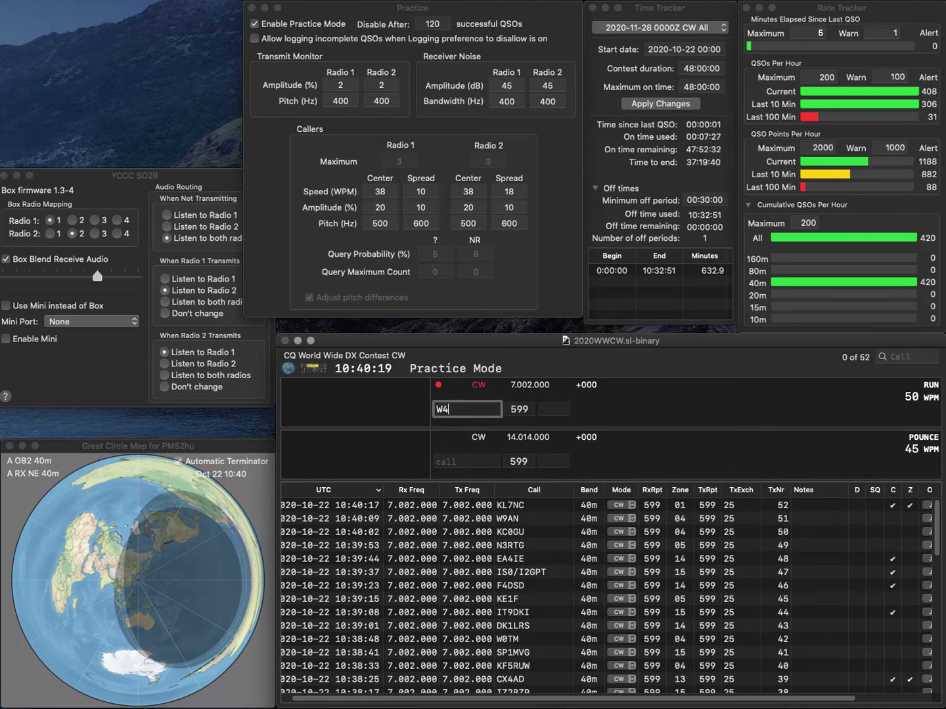
pyautogui.write('J')
pyautogui.press('BackSpace')
pyautogui.press('BackSpace')
pyautogui.write('V1')
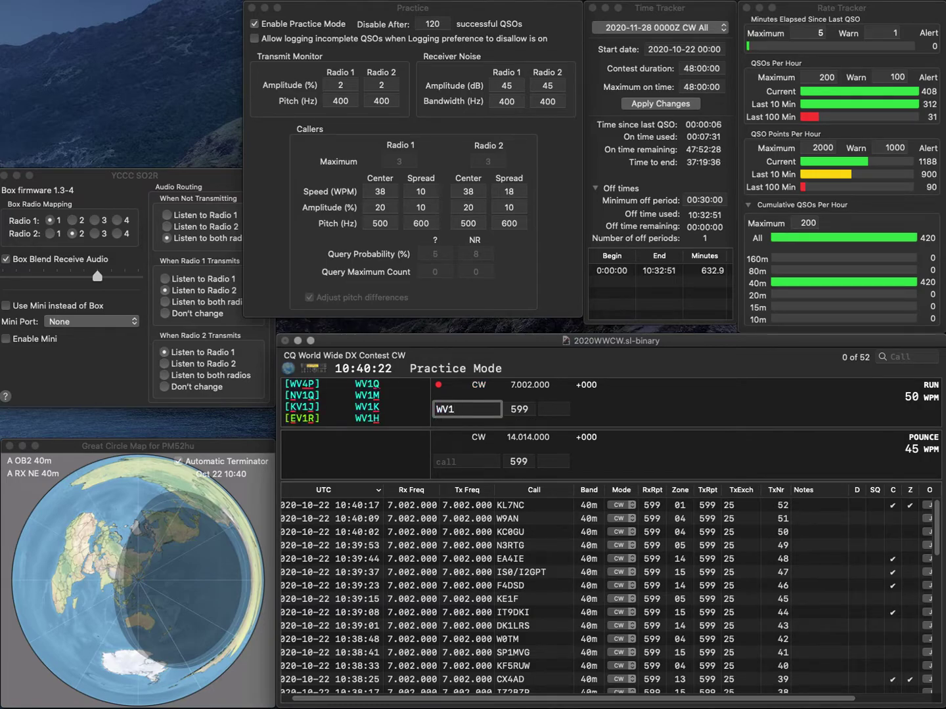
pyautogui.write('K')
pyautogui.press('space')
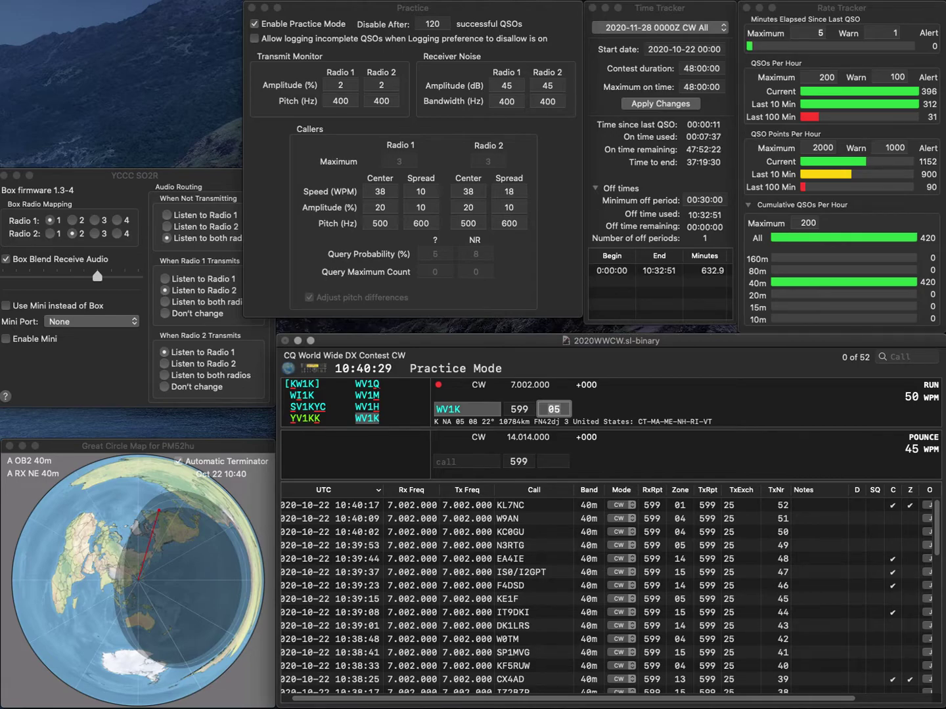
pyautogui.press('Return')
pyautogui.write('KG4')
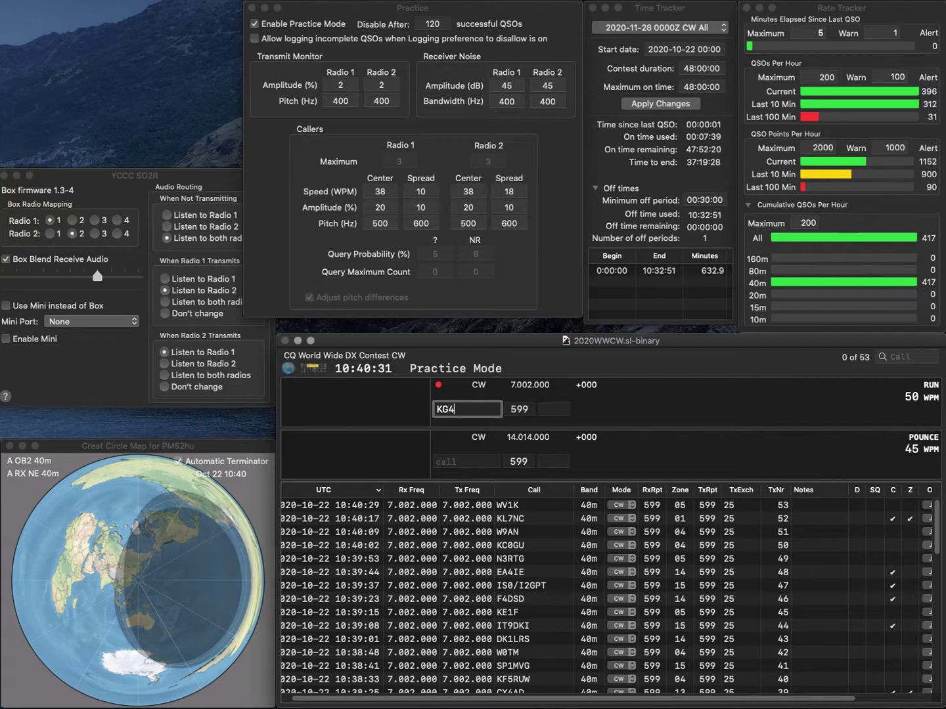
pyautogui.write('QIV')
pyautogui.press('Tab')
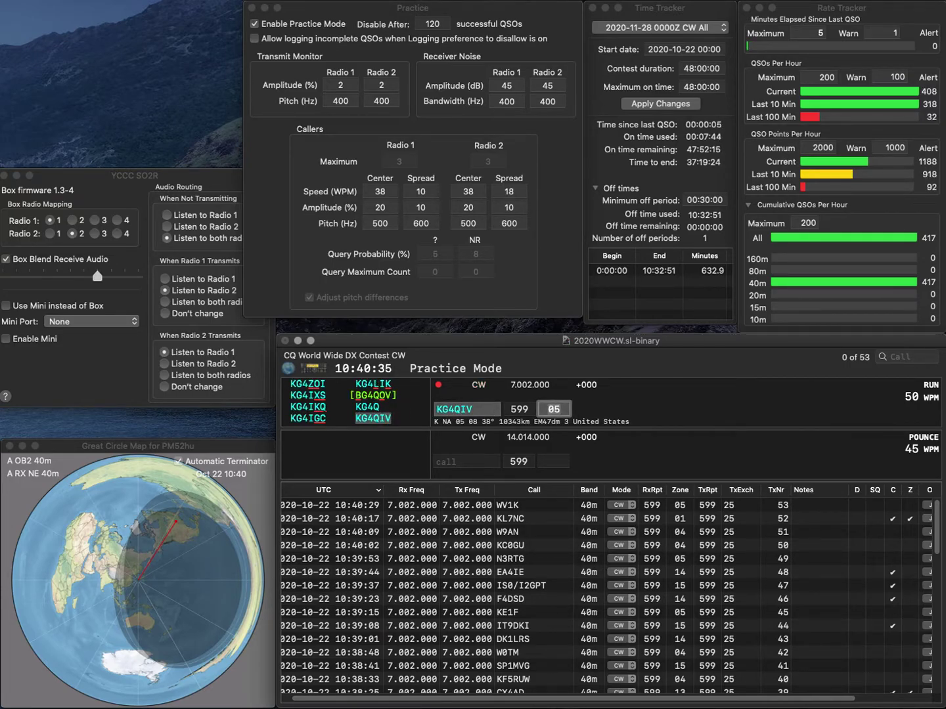
pyautogui.press('Return')
pyautogui.write('F5ZV')
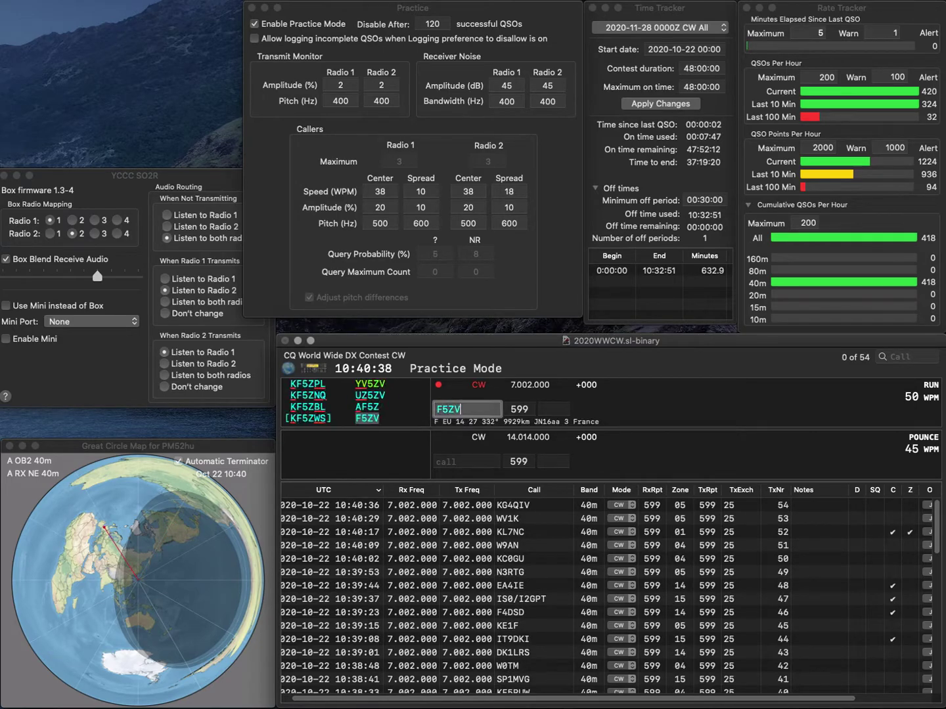
pyautogui.press('space')
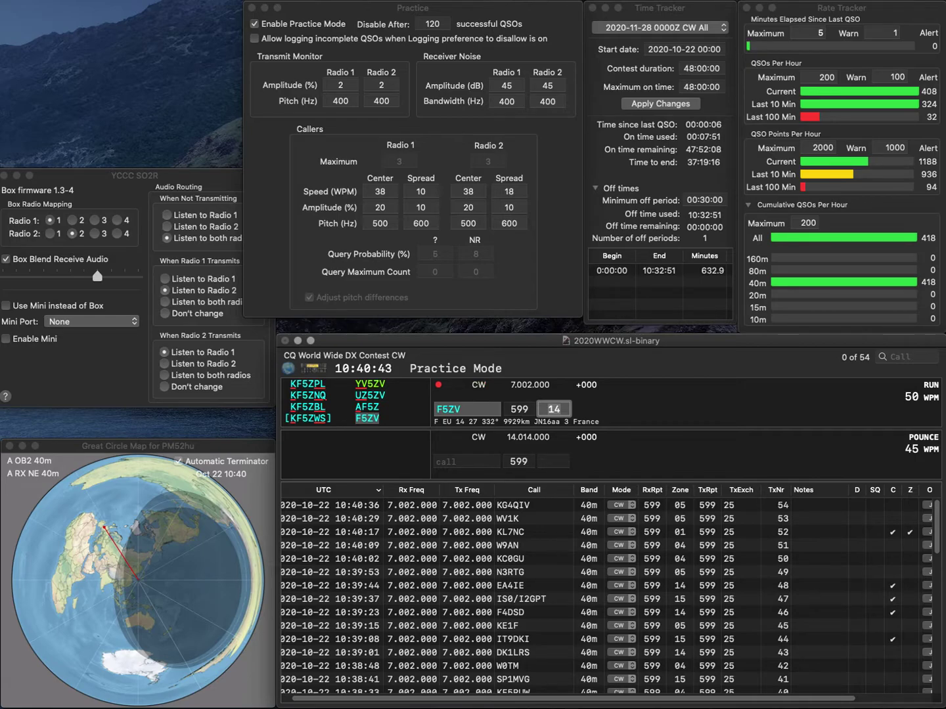
pyautogui.press('Return')
# - Work and log callers DL1DQJ and SP2NNO on 7.002.000 with their prefilled zones
pyautogui.write('S')
pyautogui.write('L1DQ')
pyautogui.write('J')
pyautogui.press('Return')
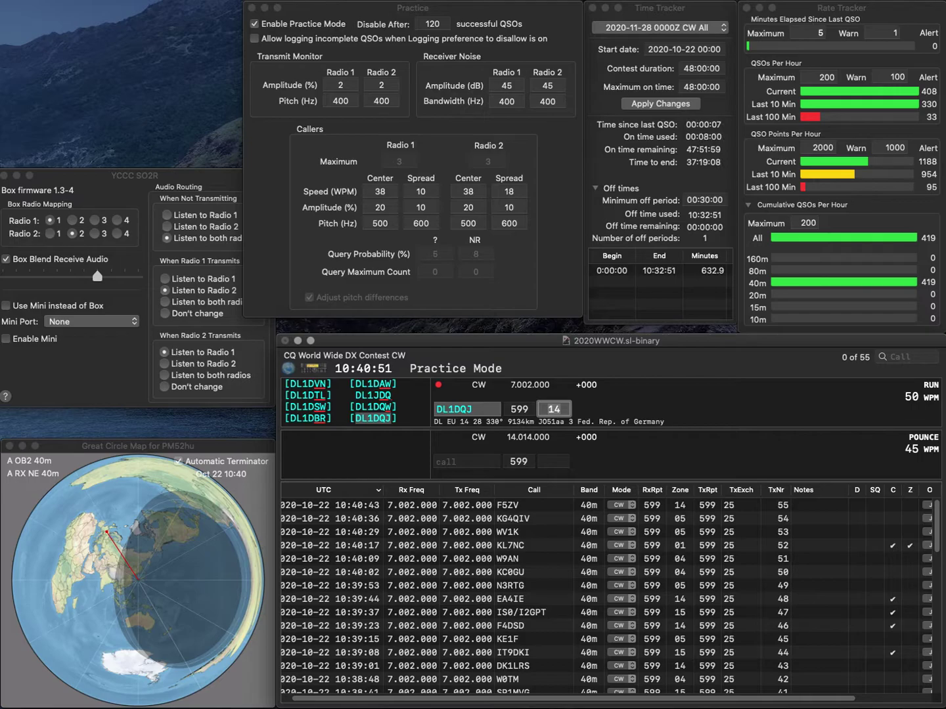
pyautogui.press('Return')
pyautogui.write('SP2NN')
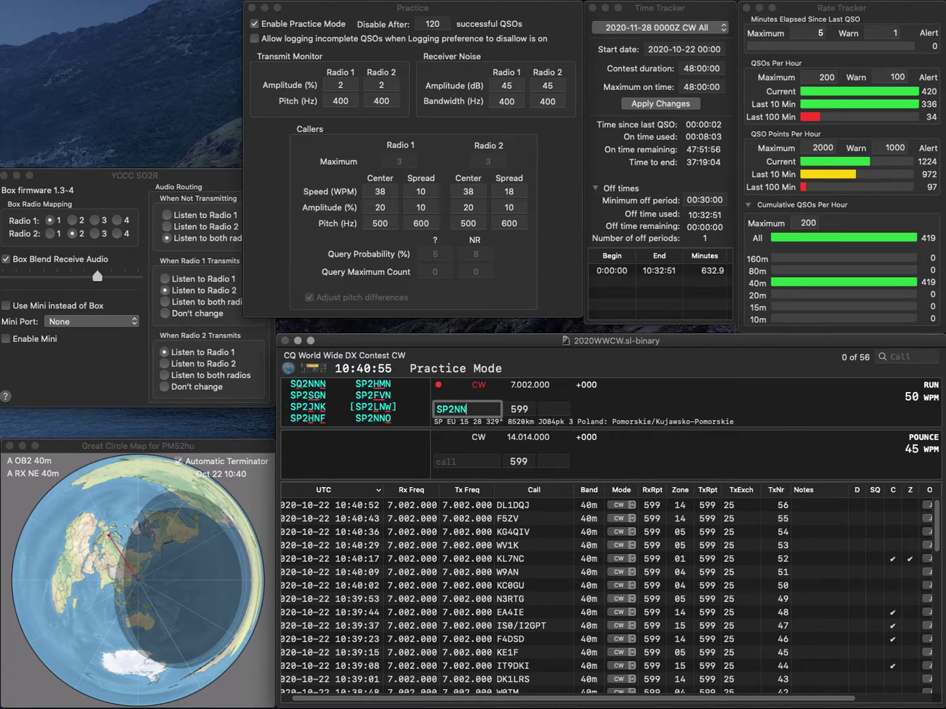
pyautogui.write('O')
pyautogui.press('Return')
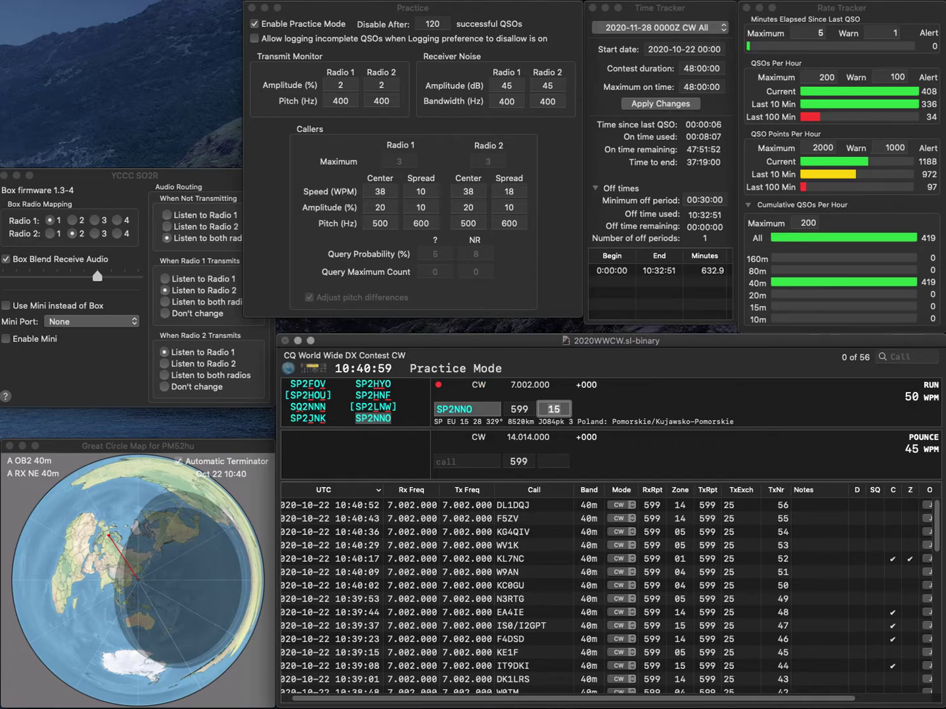
pyautogui.press('Return')
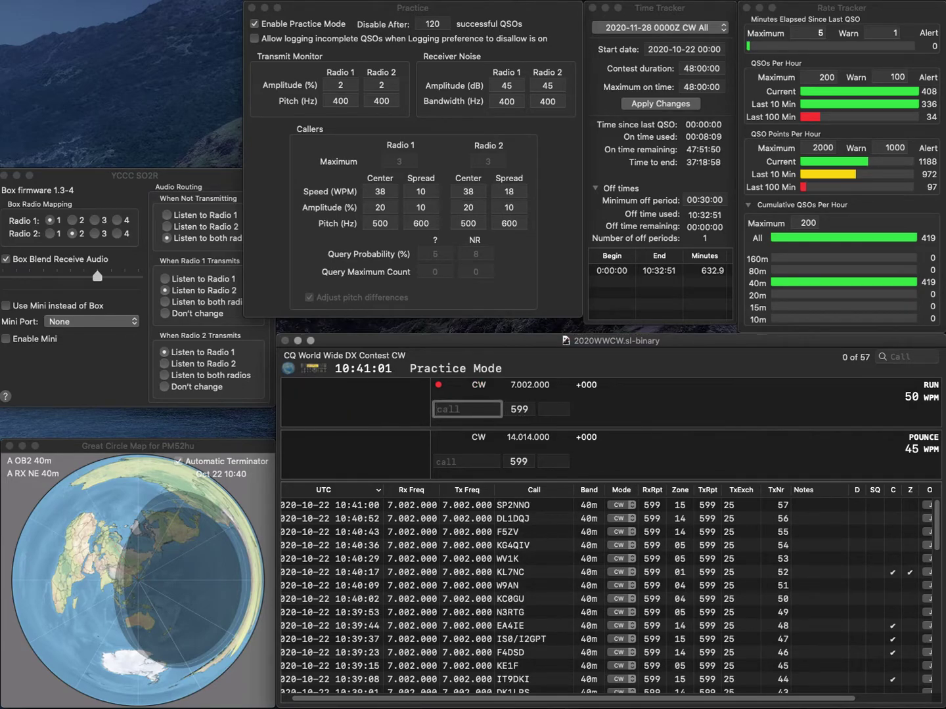
pyautogui.write('GM0A')
pyautogui.press('Return')
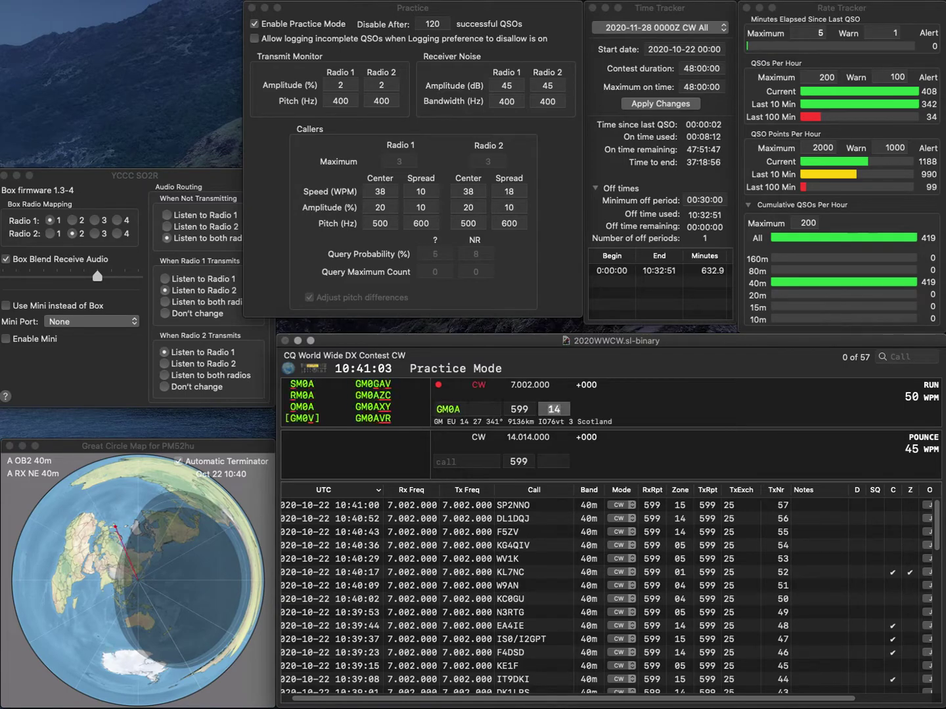
pyautogui.click(454, 410)
pyautogui.press('BackSpace')
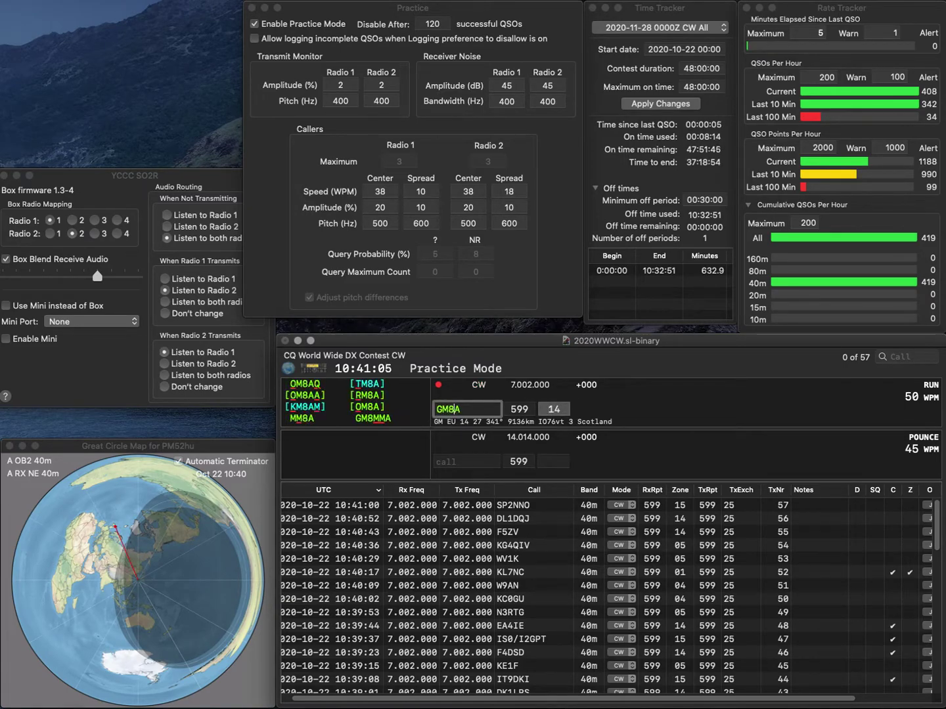
pyautogui.write('7')
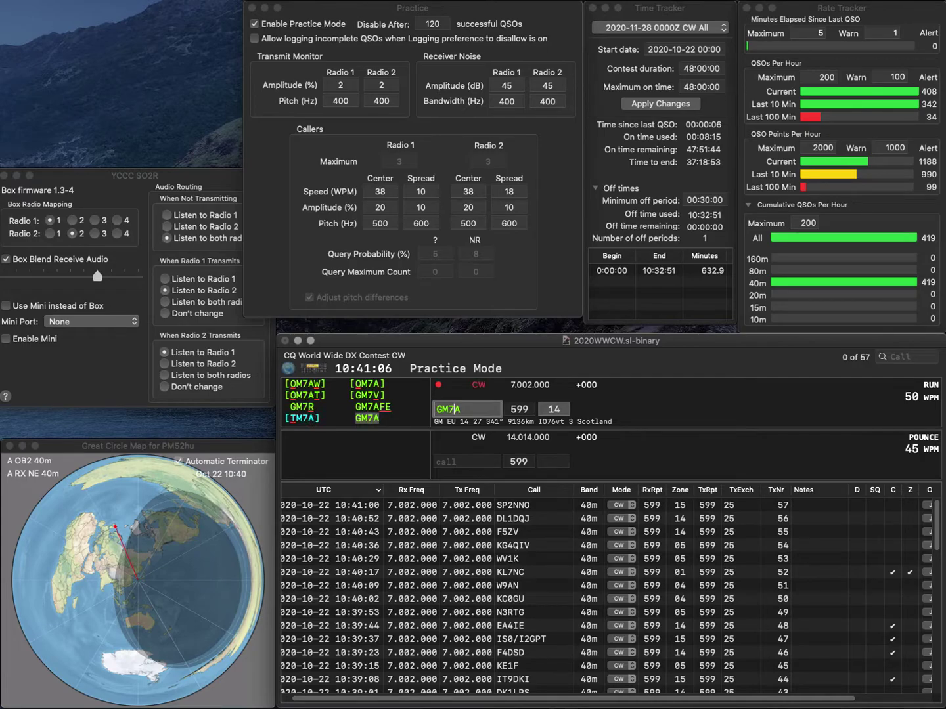
pyautogui.press('Return')
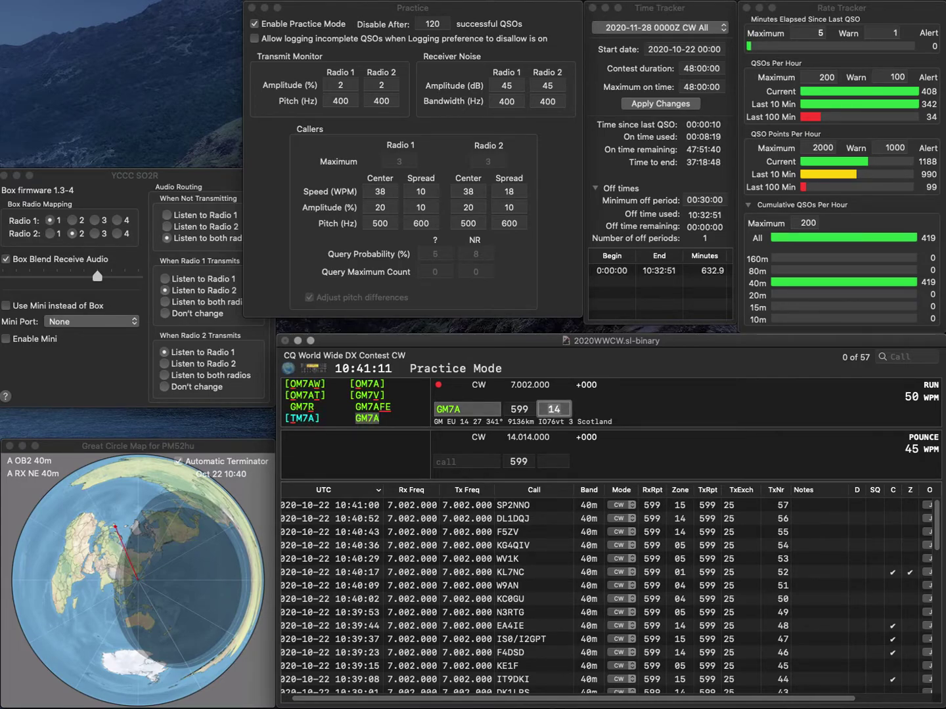
pyautogui.press('Return')
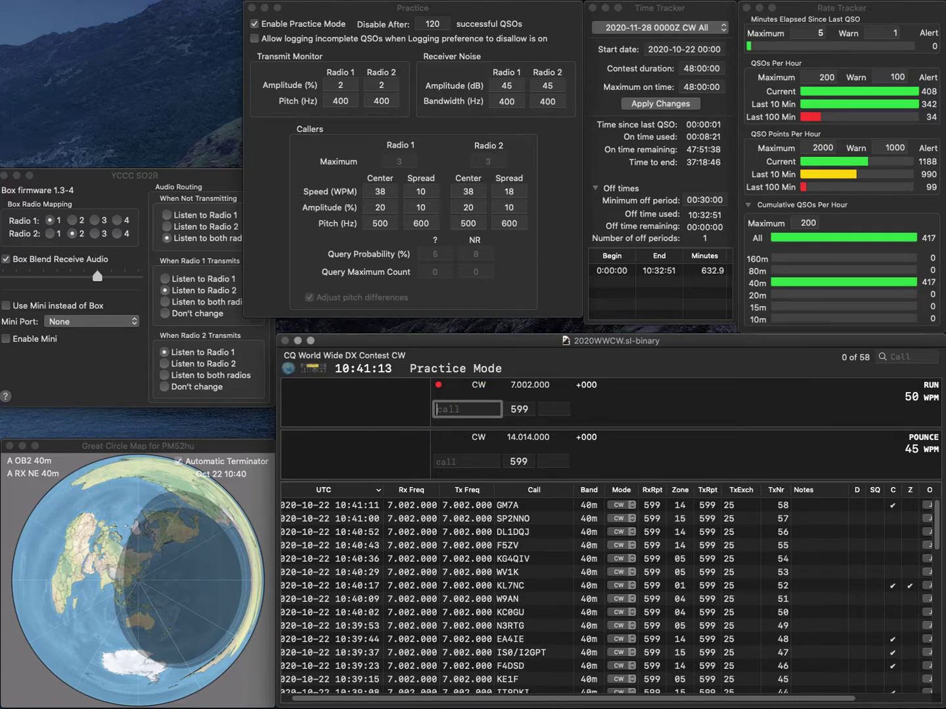
pyautogui.write('W2OR')
pyautogui.press('space')
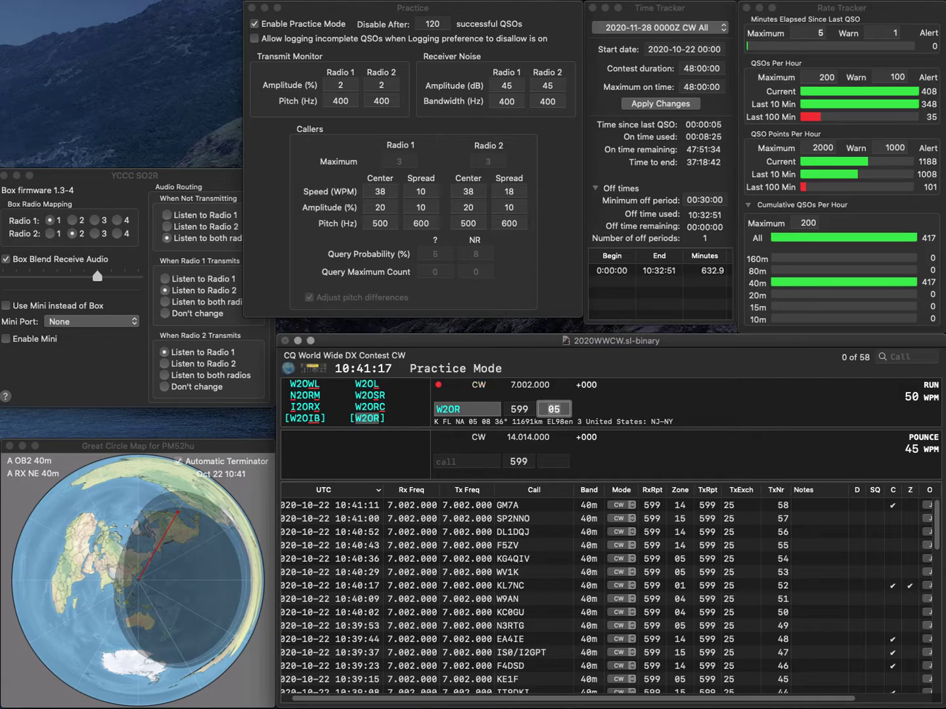
pyautogui.press('Return')
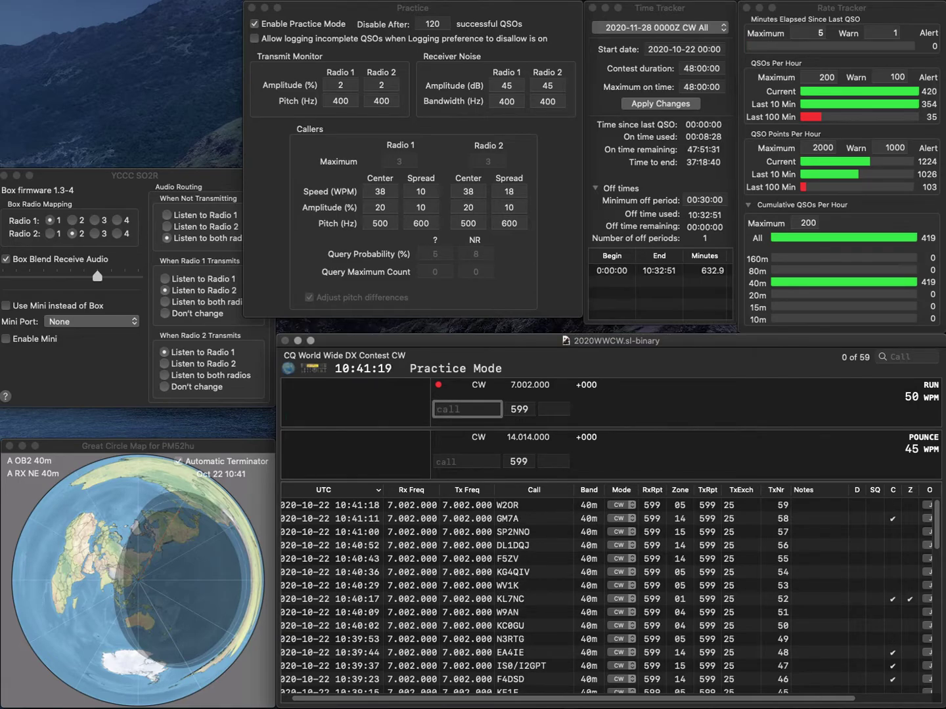
pyautogui.write('K5TDA')
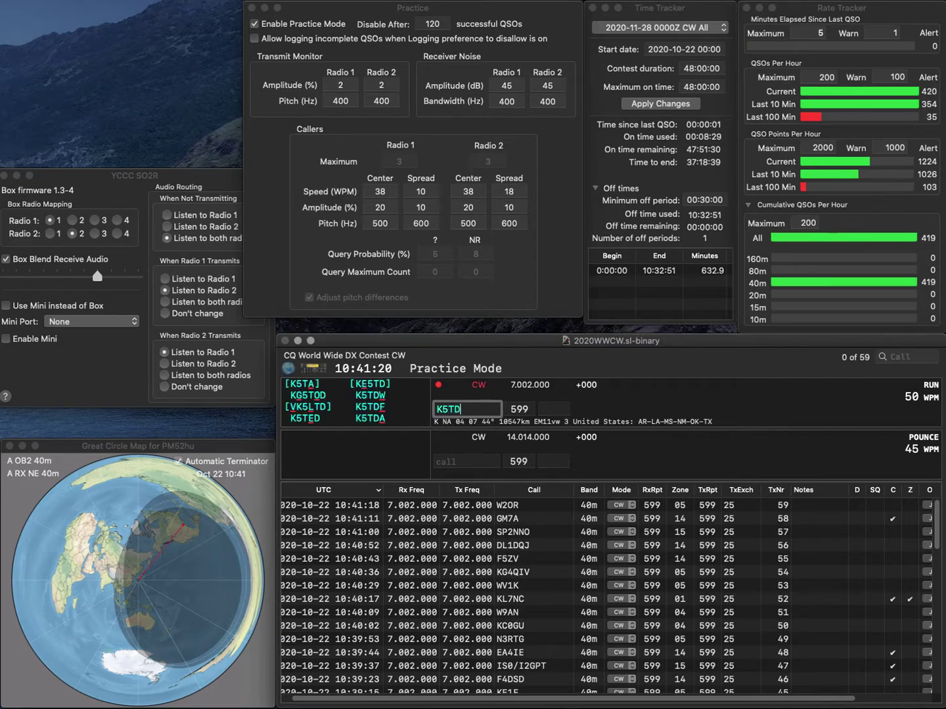
pyautogui.press('Return')
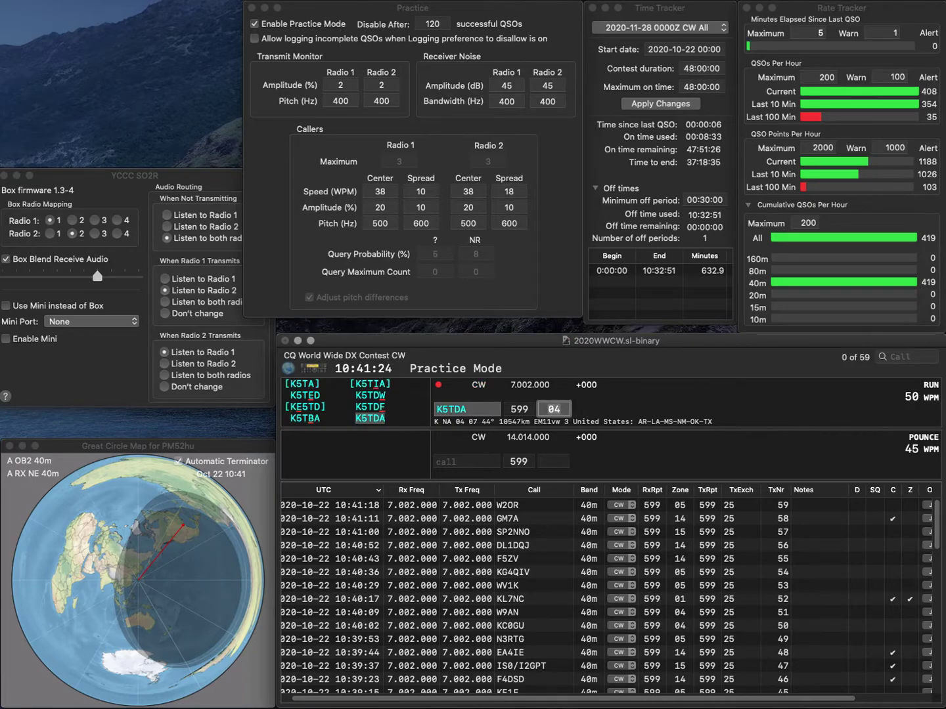
pyautogui.press('Return')
pyautogui.write('VE')
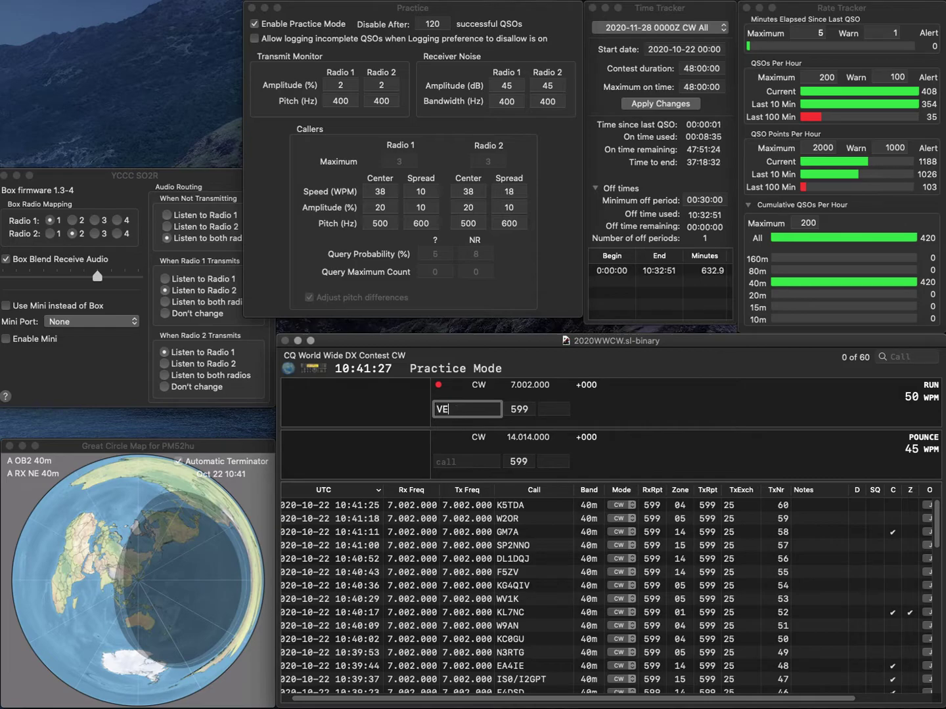
pyautogui.write('2GK')
pyautogui.press('space')
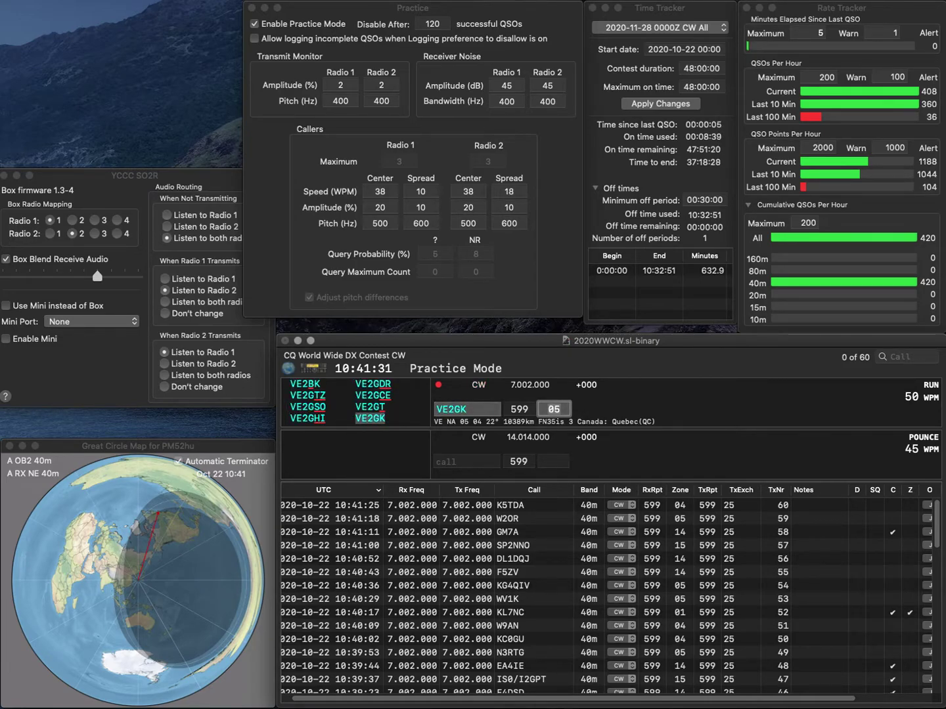
pyautogui.press('Return')
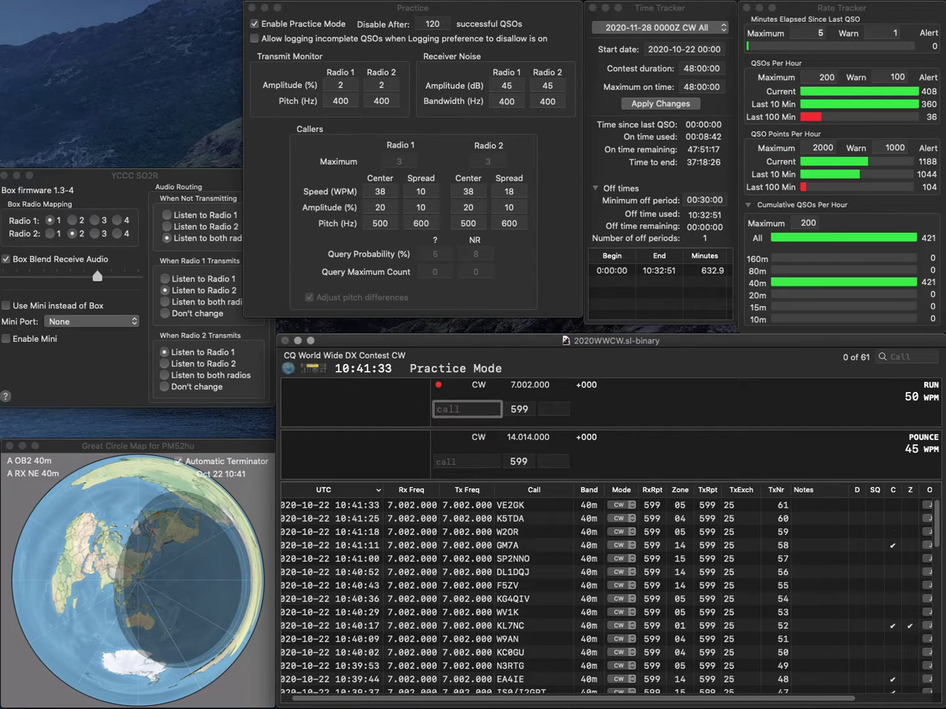
pyautogui.write('OE6U')
pyautogui.press('space')
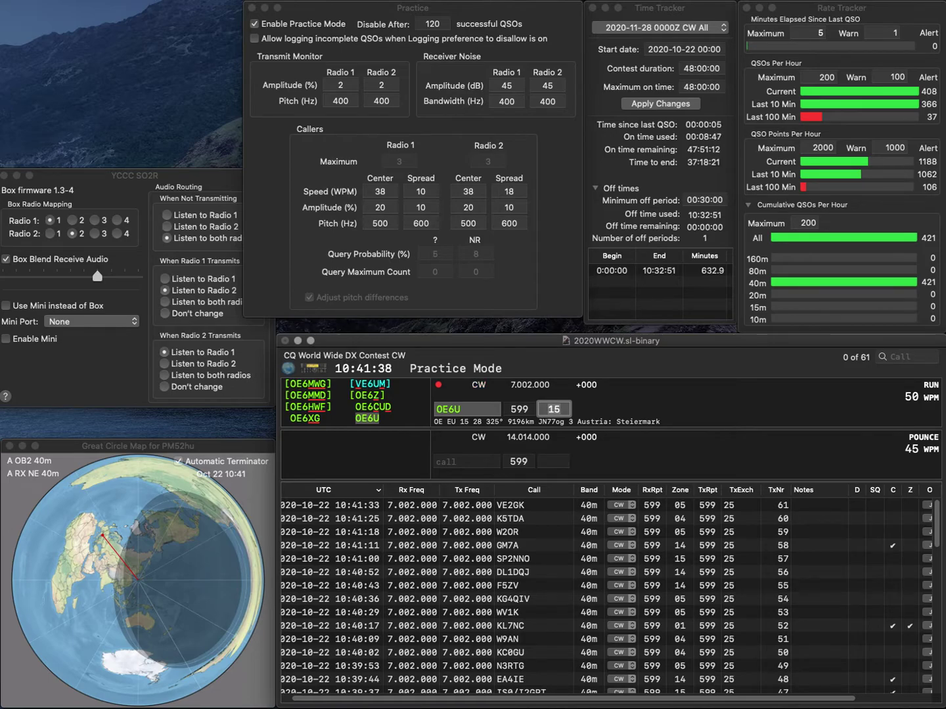
pyautogui.press('Return')
pyautogui.write('G3YLA')
pyautogui.press('space')
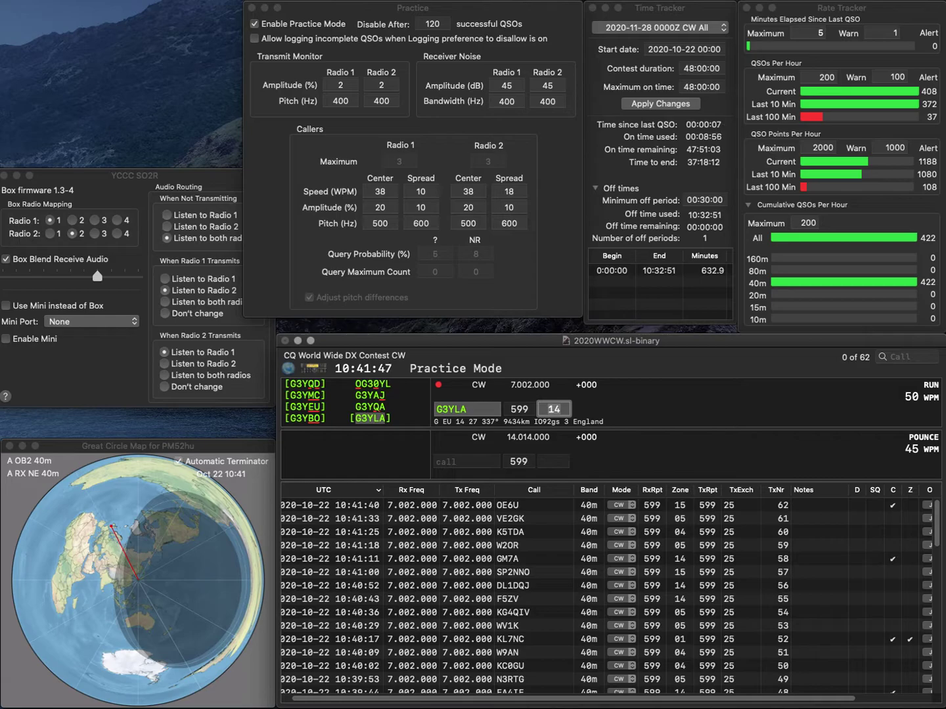
pyautogui.press('Return')
pyautogui.write('K9NZ')
pyautogui.press('space')
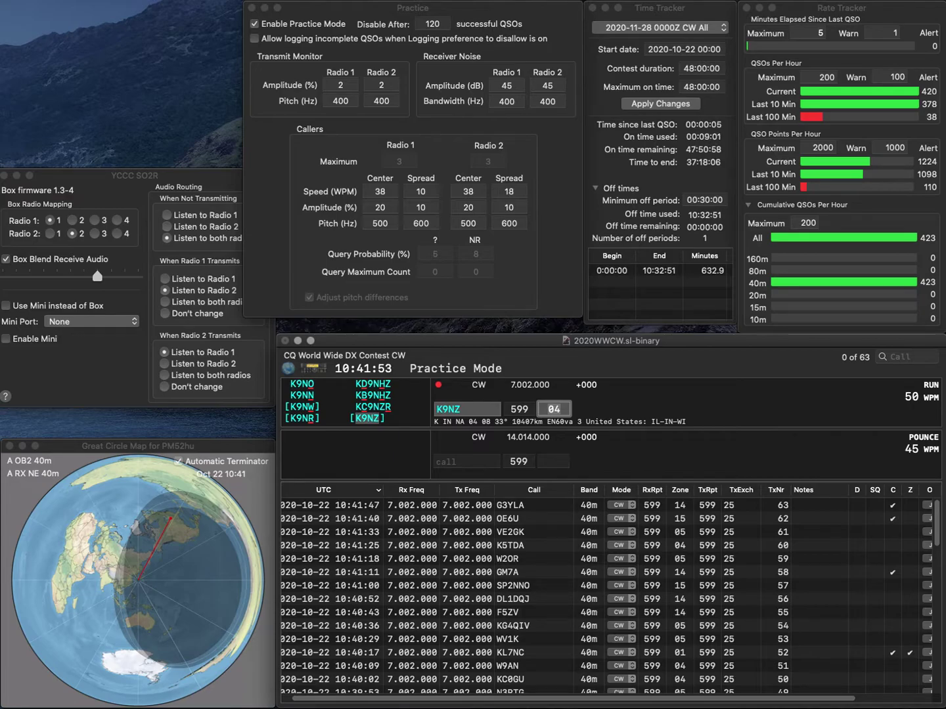
pyautogui.press('Return')
pyautogui.write('N4BA')
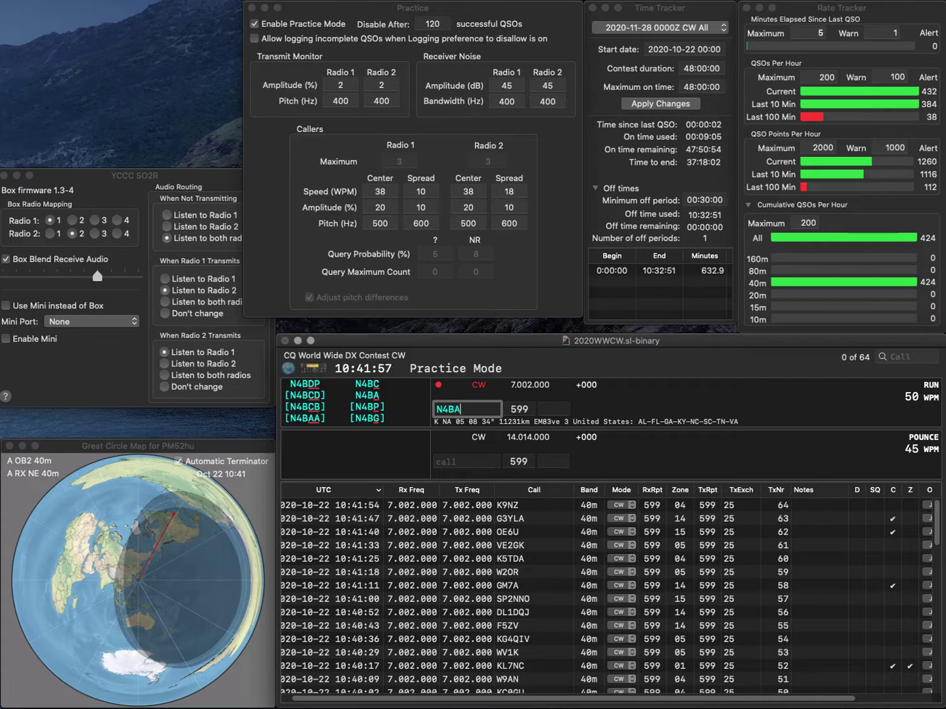
pyautogui.press('BackSpace')
pyautogui.write('0')
pyautogui.press('BackSpace')
pyautogui.write('NA')
pyautogui.press('BackSpace')
pyautogui.press('BackSpace')
pyautogui.write('BNA')
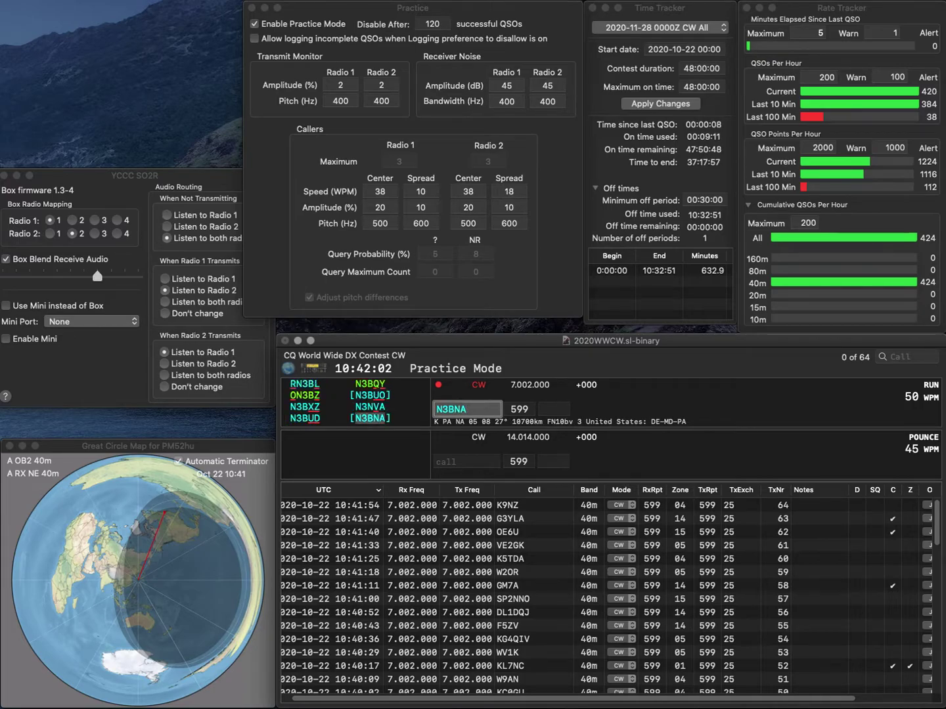
pyautogui.press('Return')
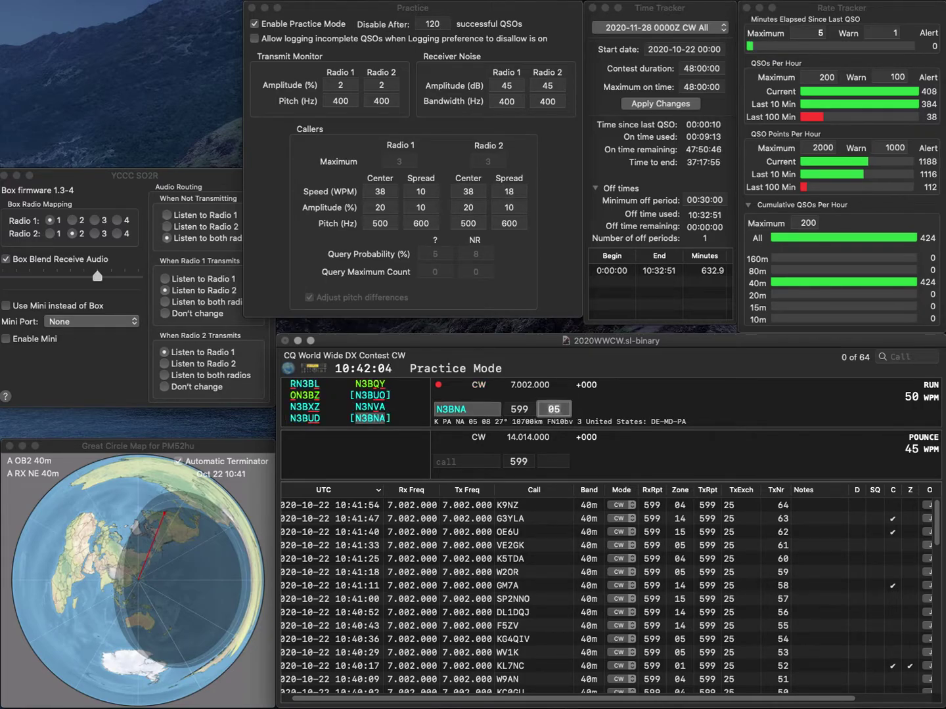
pyautogui.press('Return')
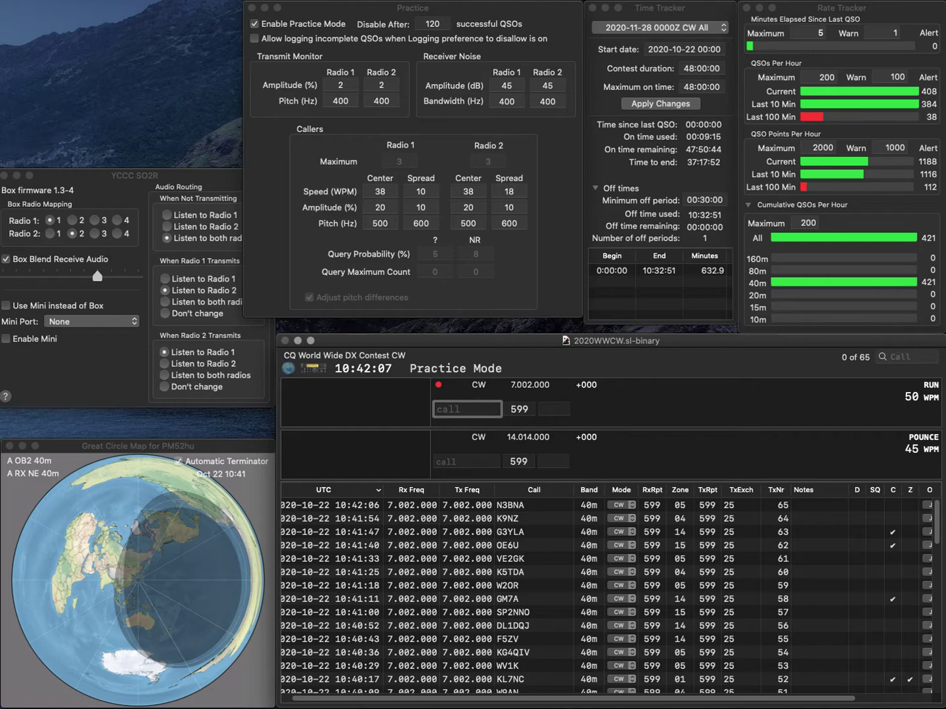
# - Work and log callers JL1UTS and AD0YM on 7.002.000 with their prefilled zones
pyautogui.write('JL1UTS')
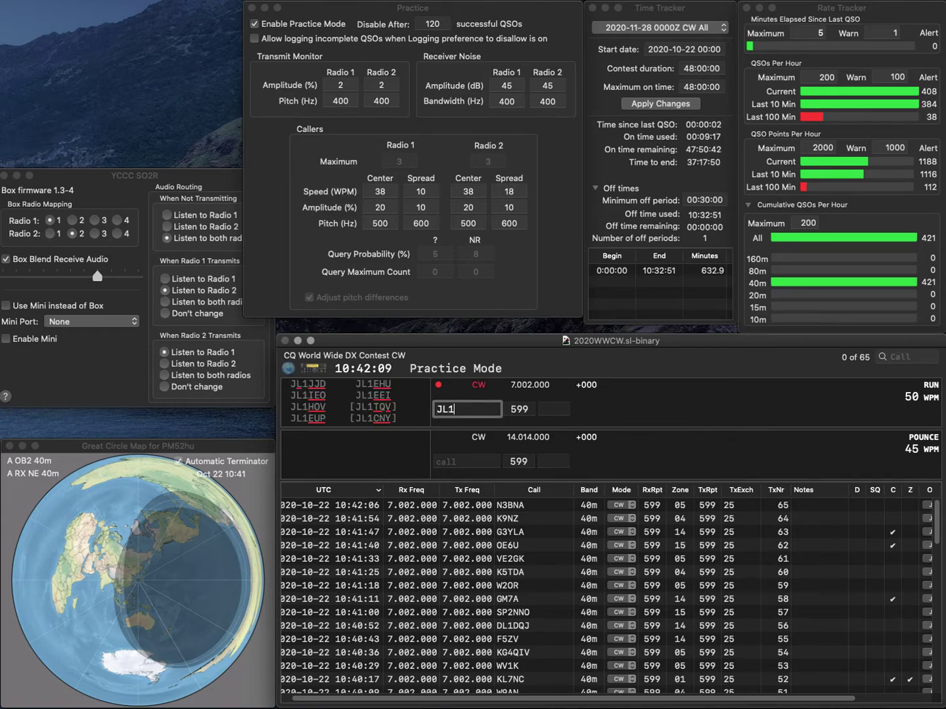
pyautogui.press('Return')
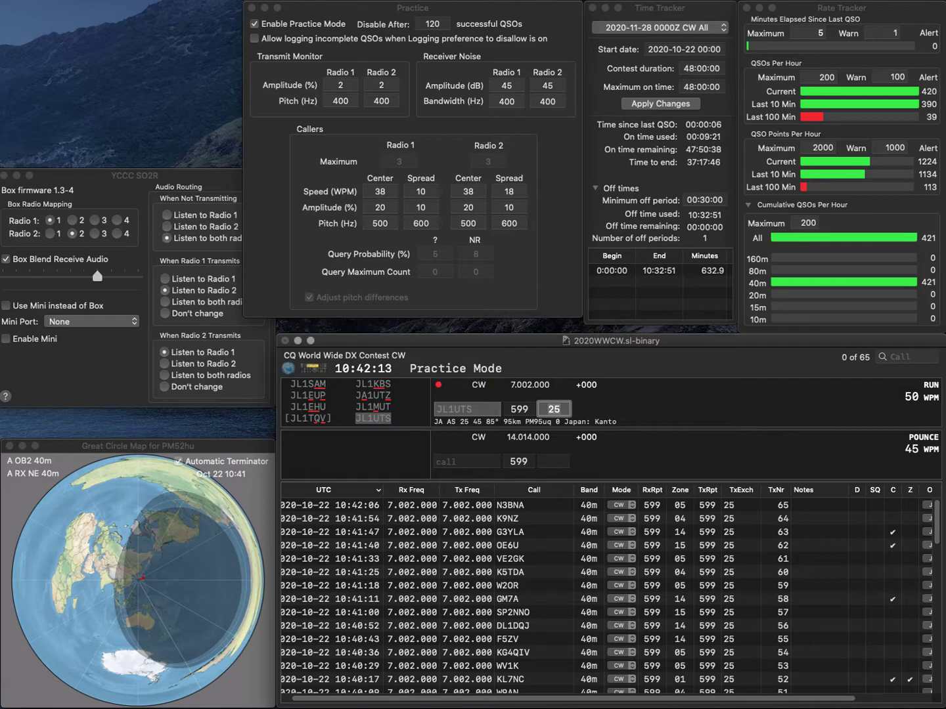
pyautogui.press('Return')
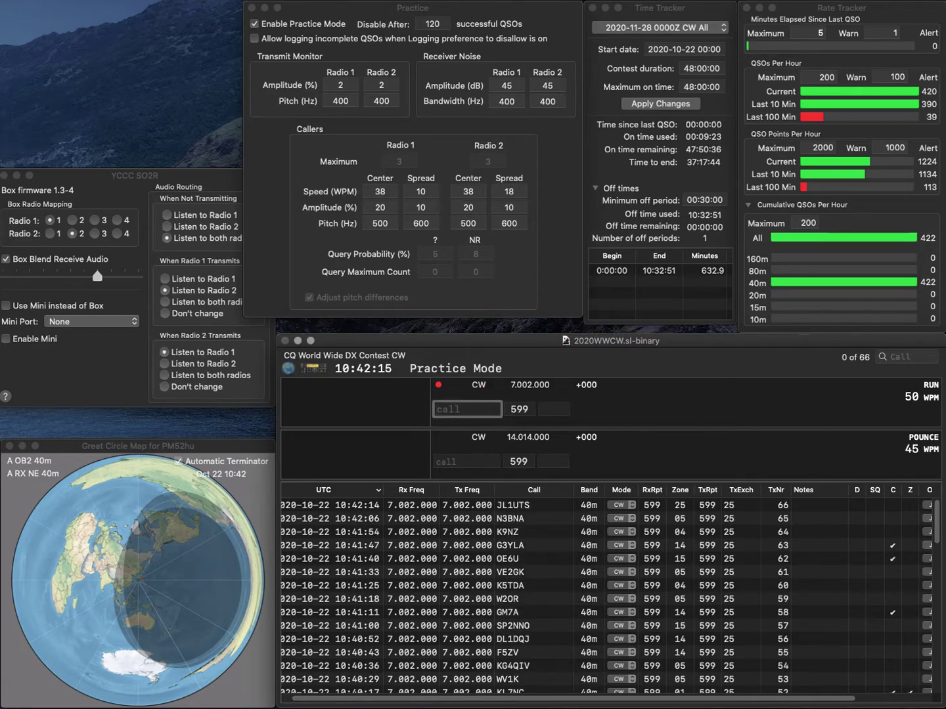
pyautogui.write('AD0YM')
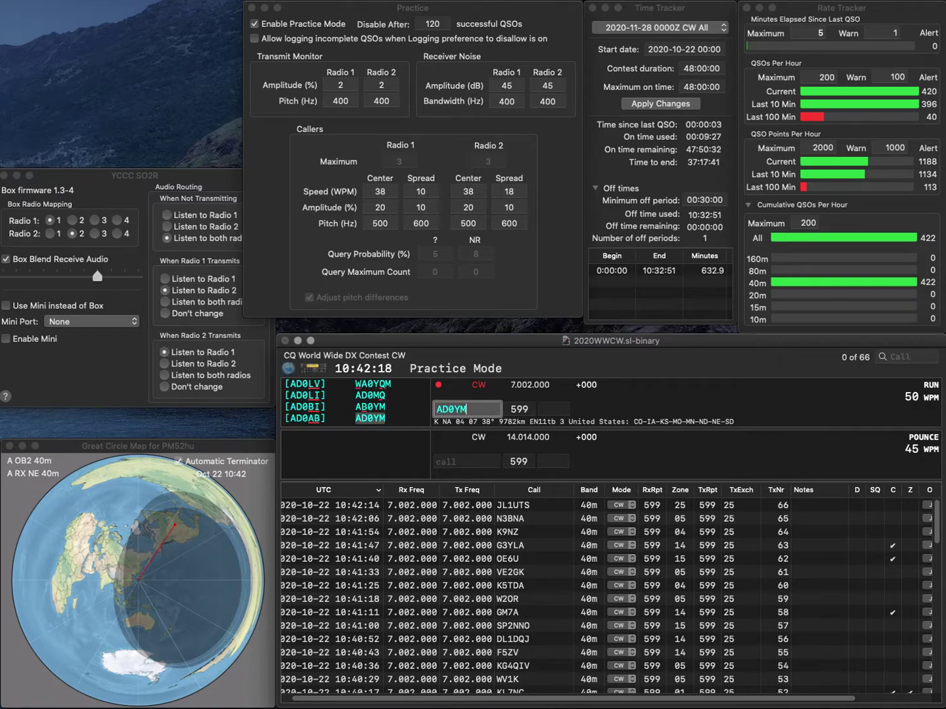
pyautogui.press('Return')
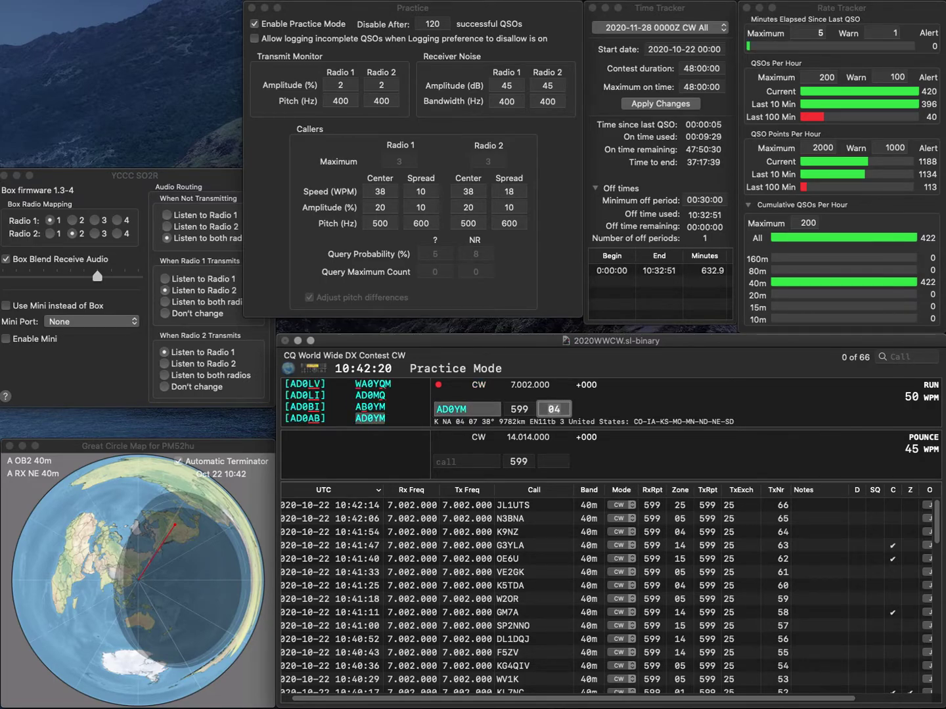
pyautogui.press('Return')
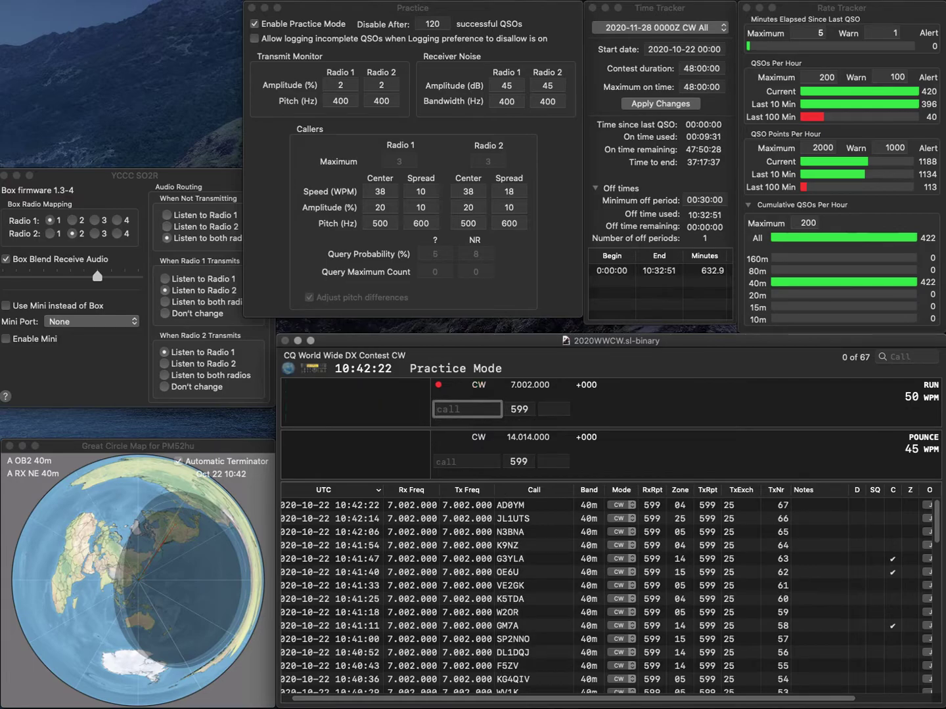
pyautogui.write('HS')
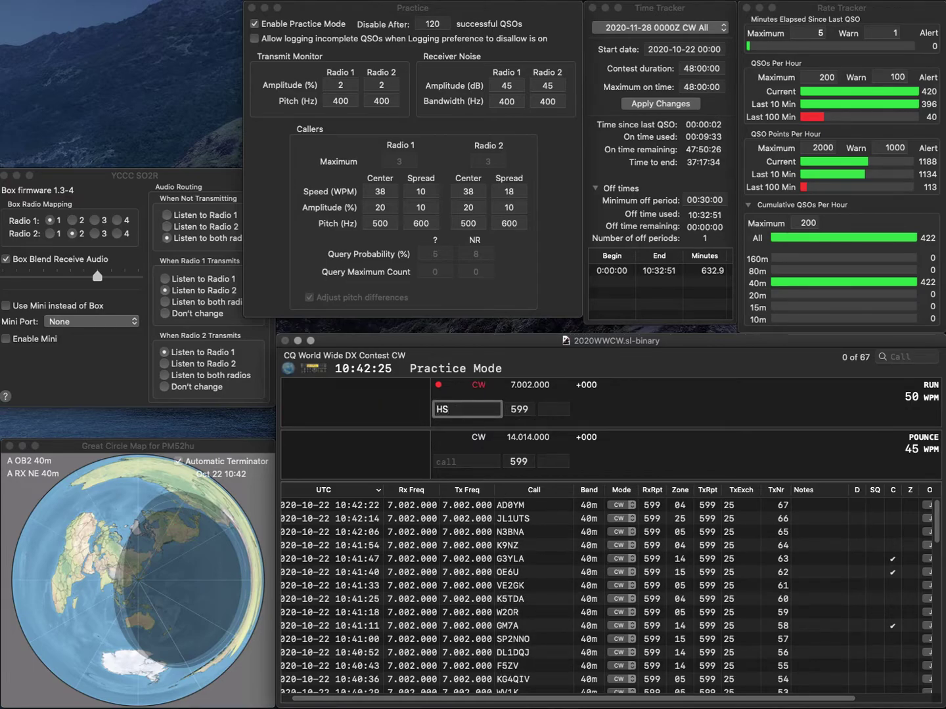
pyautogui.press('BackSpace')
pyautogui.press('BackSpace')
pyautogui.write('5')
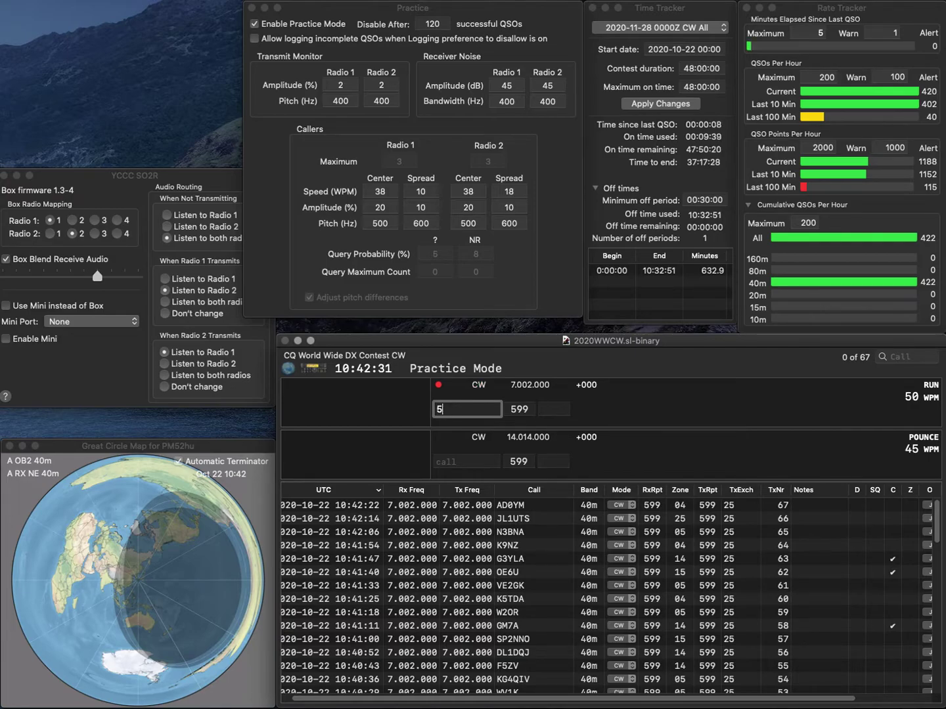
pyautogui.write('H3')
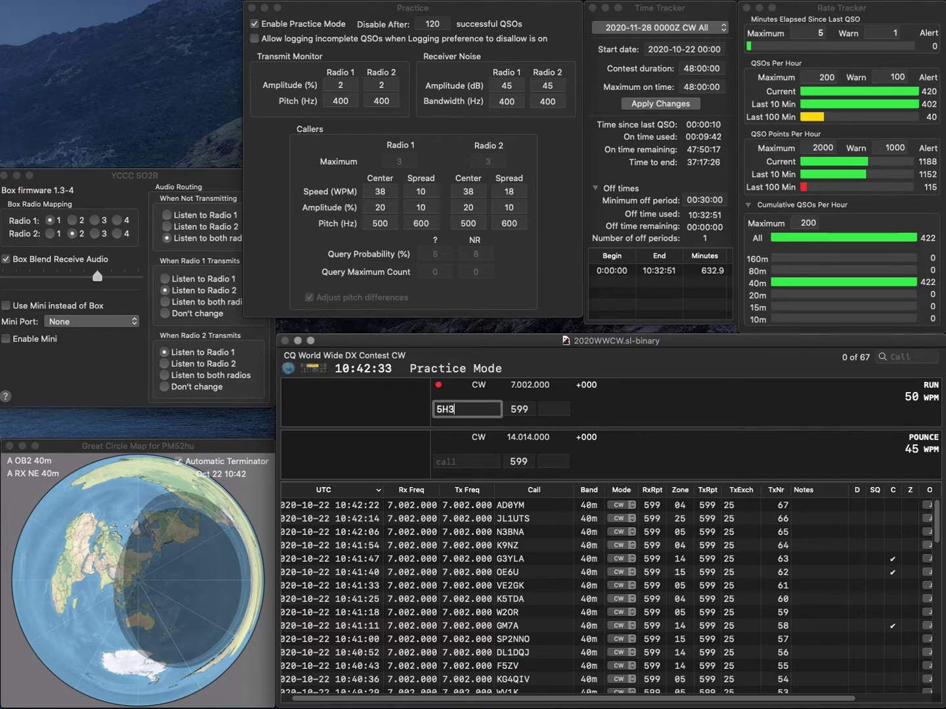
pyautogui.write('MB')
pyautogui.press('space')
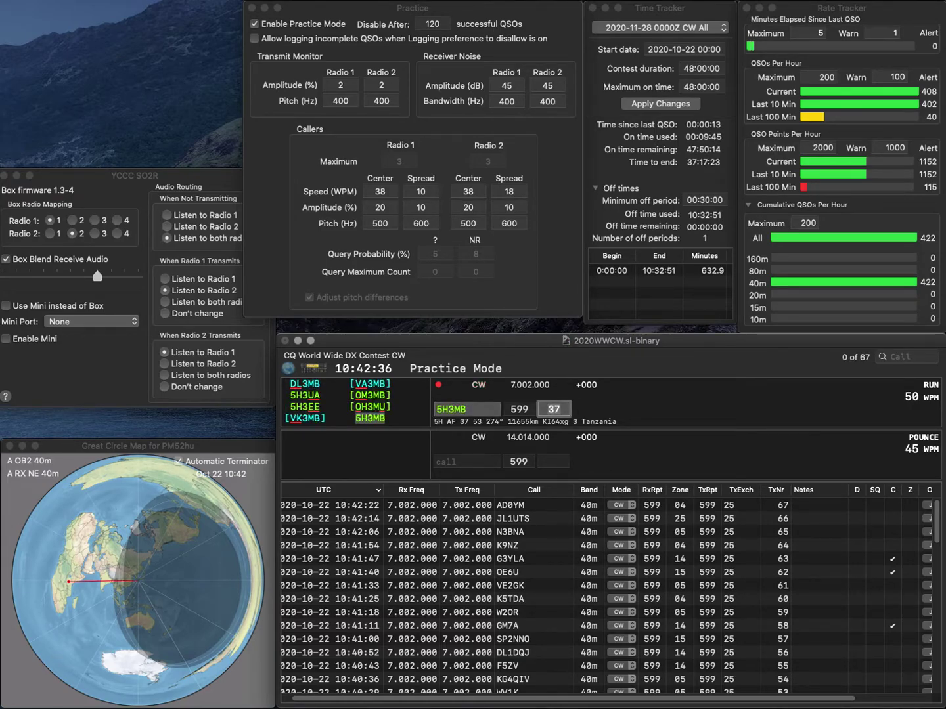
pyautogui.press('Return')
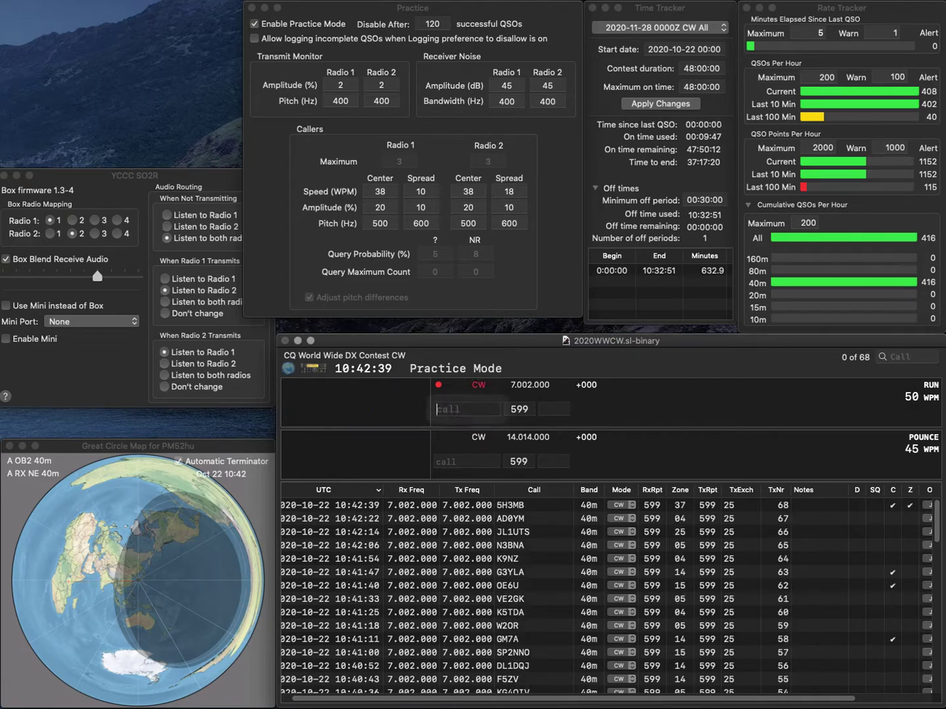
pyautogui.write('W')
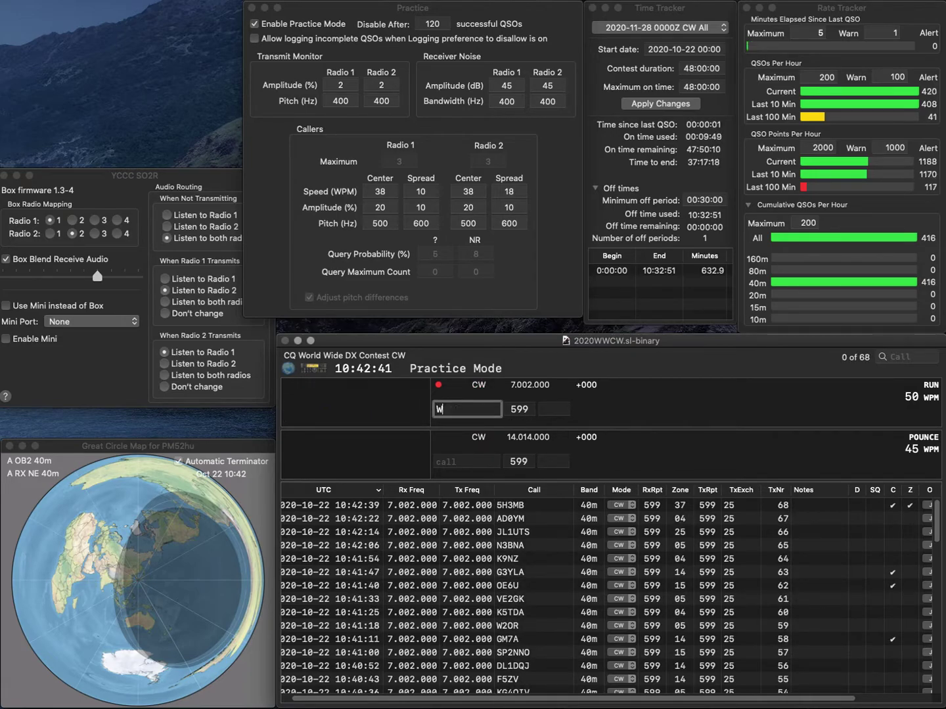
pyautogui.write('9FFA/4')
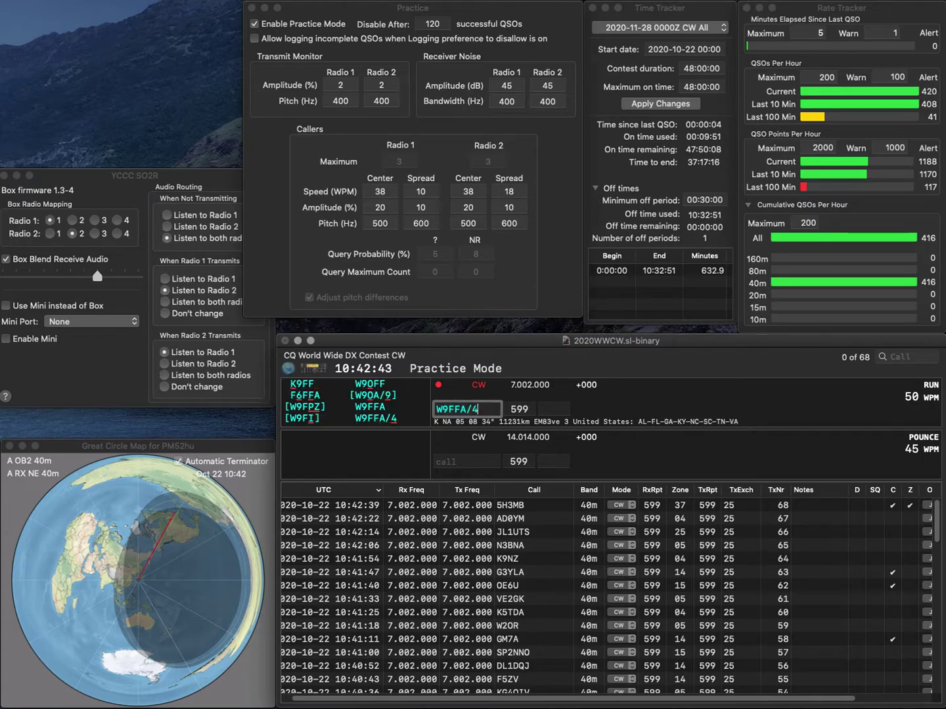
pyautogui.press('Tab')
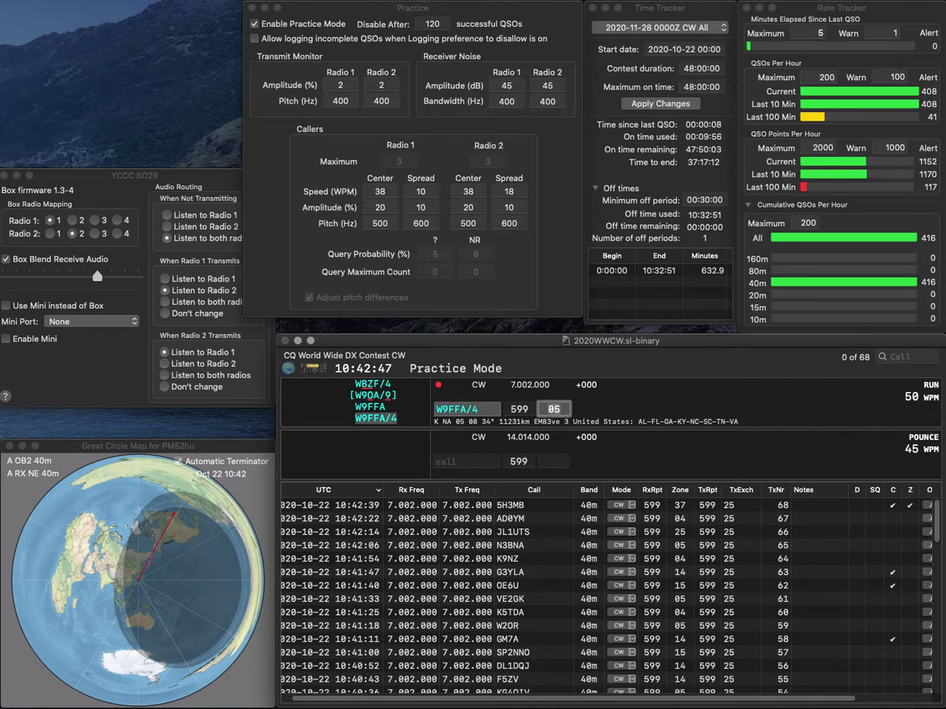
pyautogui.press('Return')
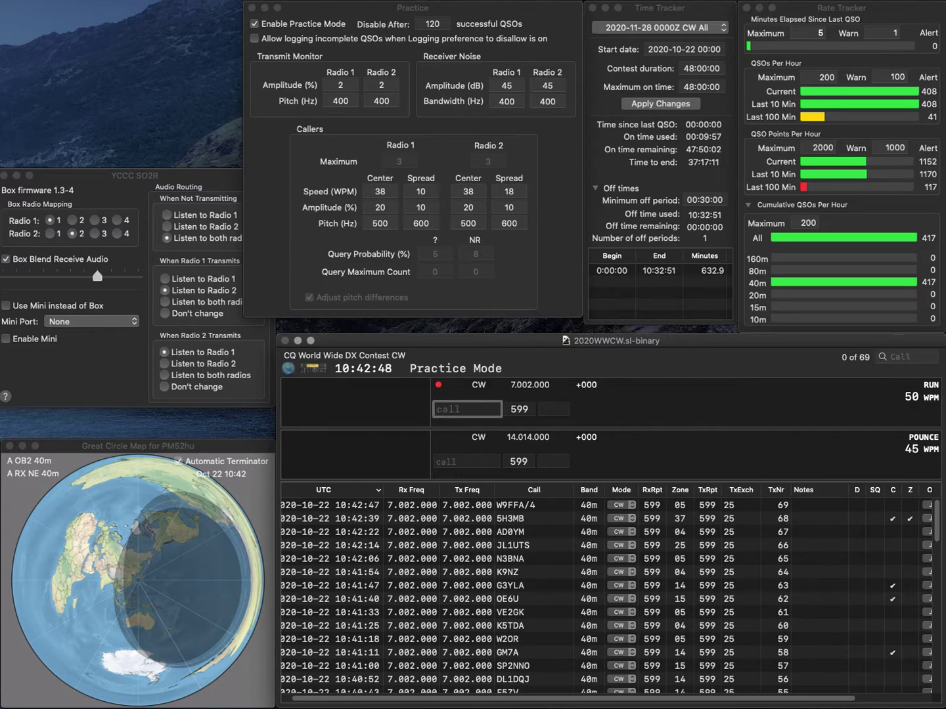
pyautogui.write('W5AFV')
pyautogui.press('space')
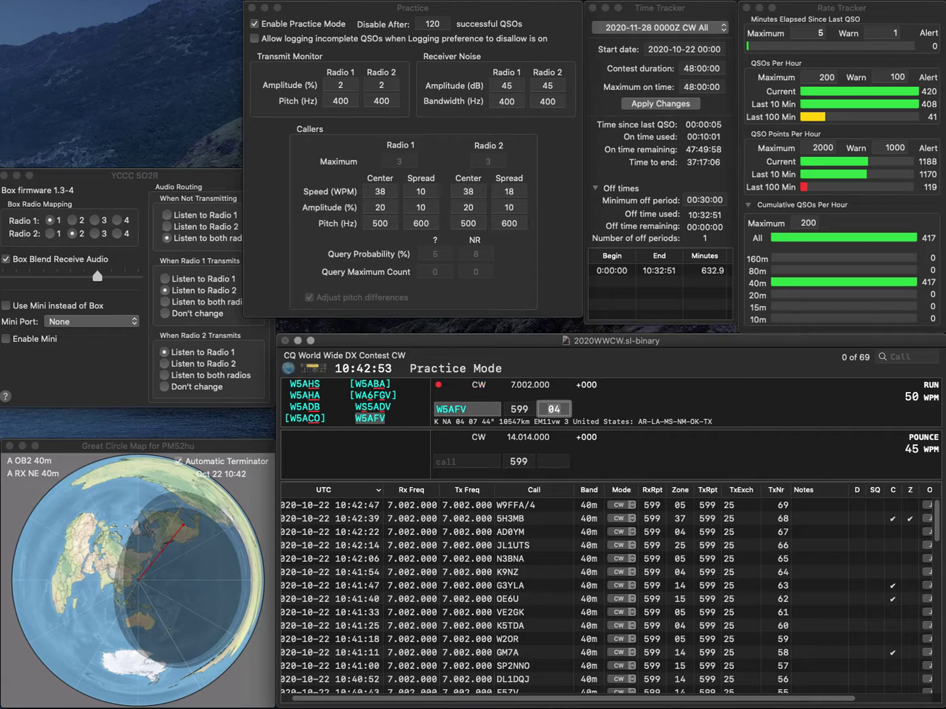
pyautogui.press('Return')
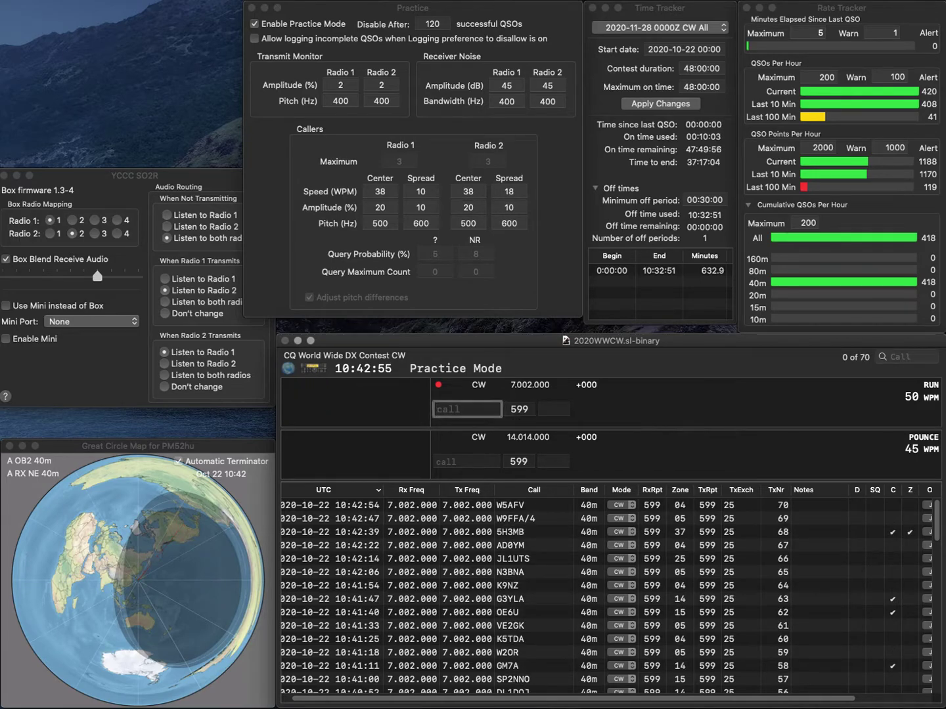
# - Work and log callers JA1RRA and LY2TS on 7.002.000 with their prefilled zones
pyautogui.write('JA1')
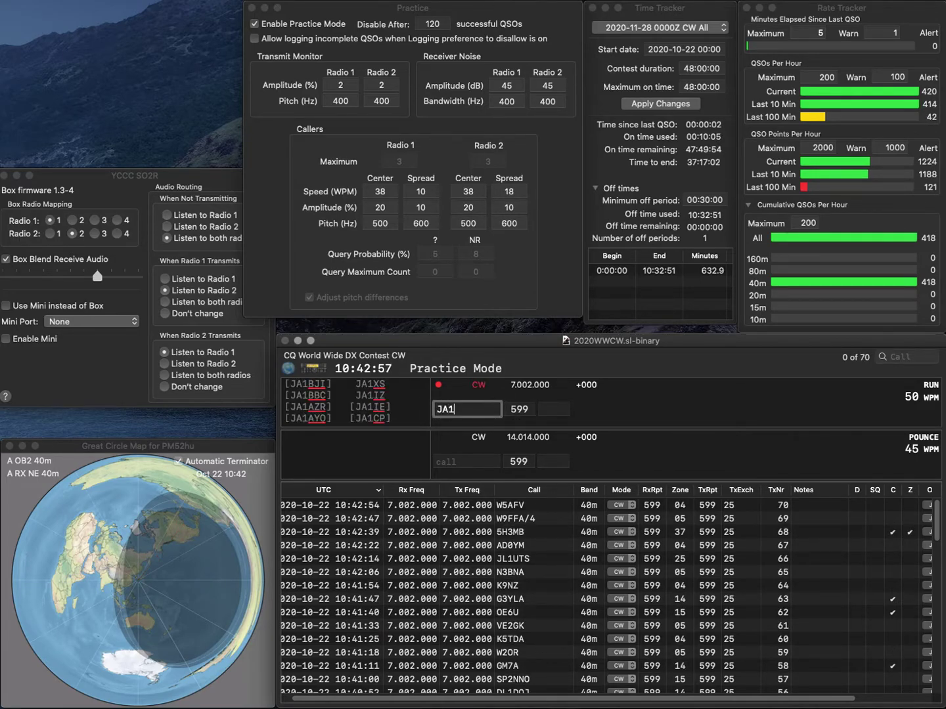
pyautogui.write('RRA')
pyautogui.press('Return')
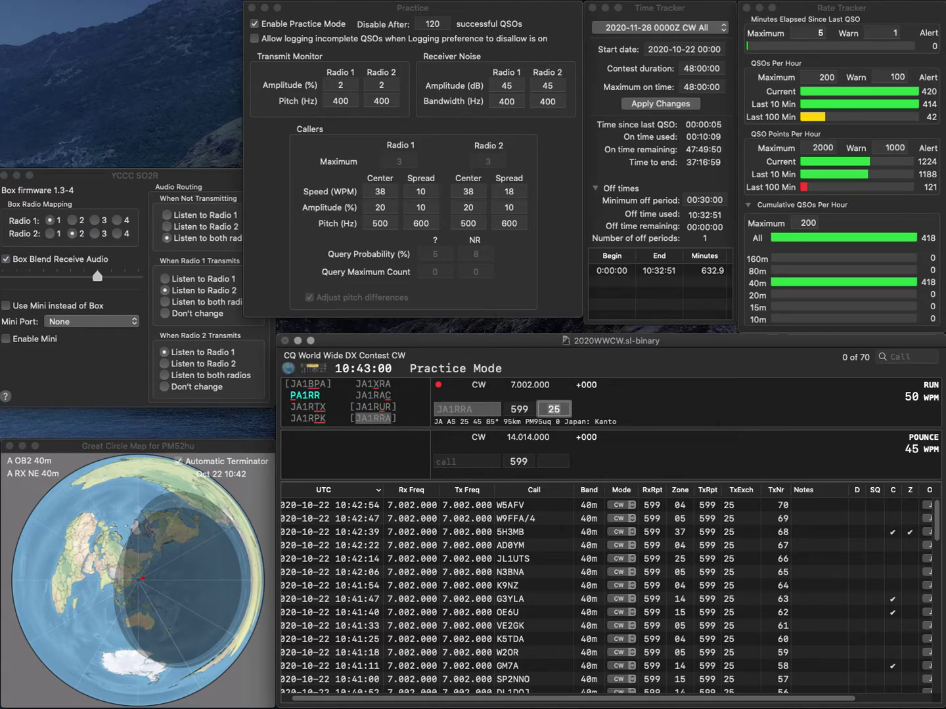
pyautogui.press('Return')
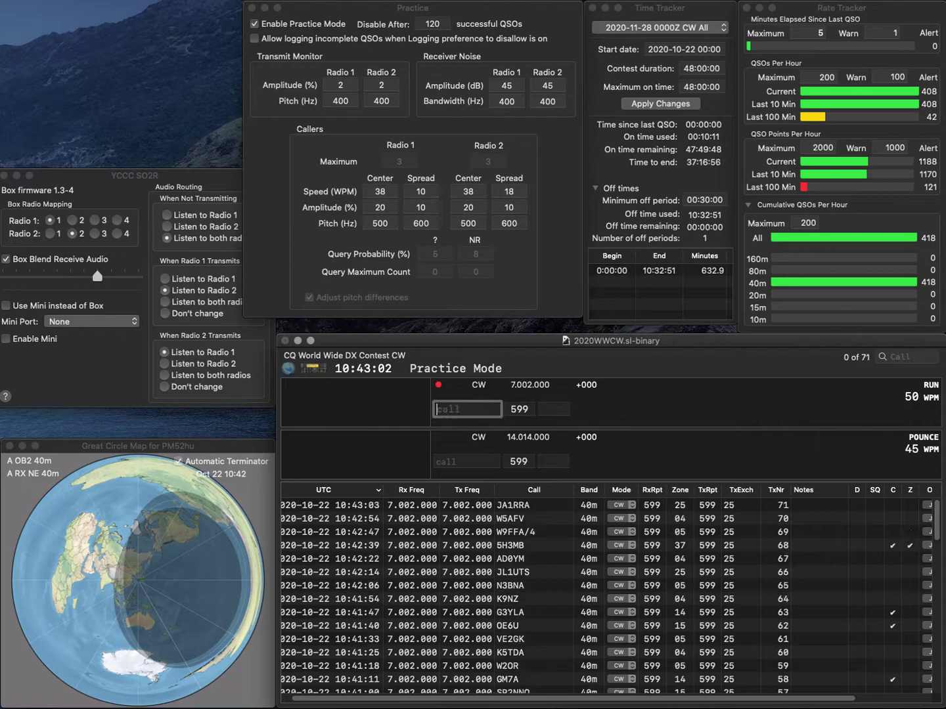
pyautogui.write('LY2TS')
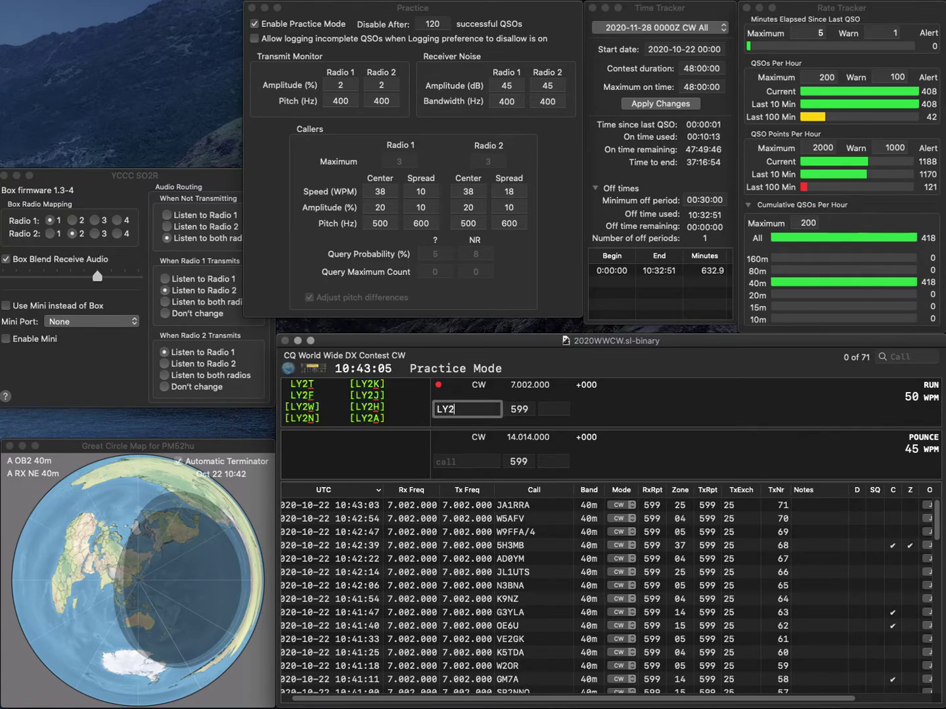
pyautogui.press('Return')
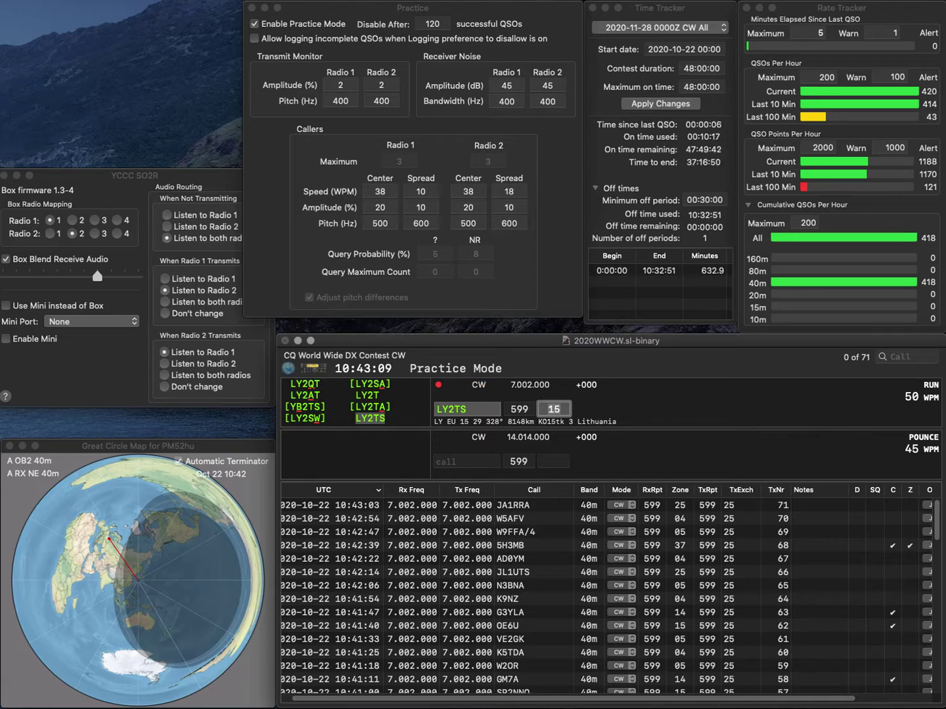
pyautogui.press('Return')
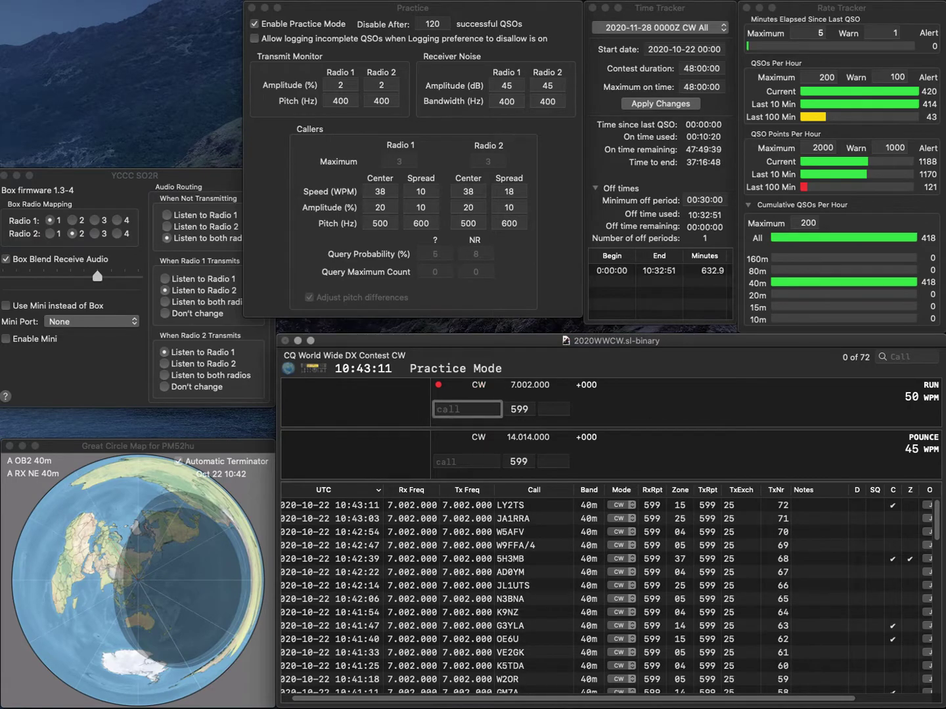
pyautogui.write('ON4APU')
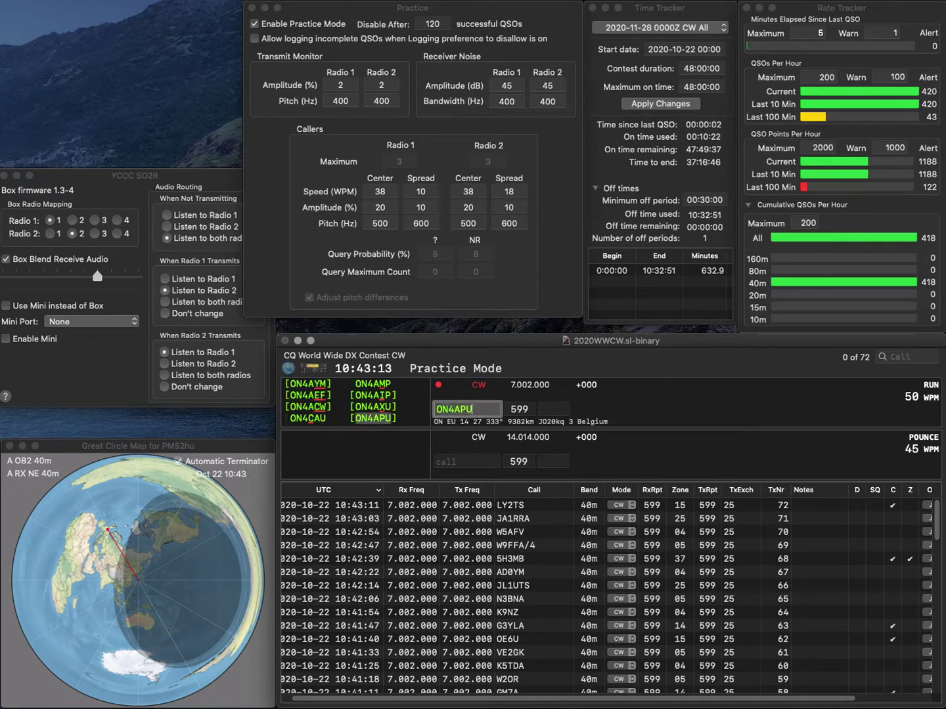
pyautogui.press('Tab')
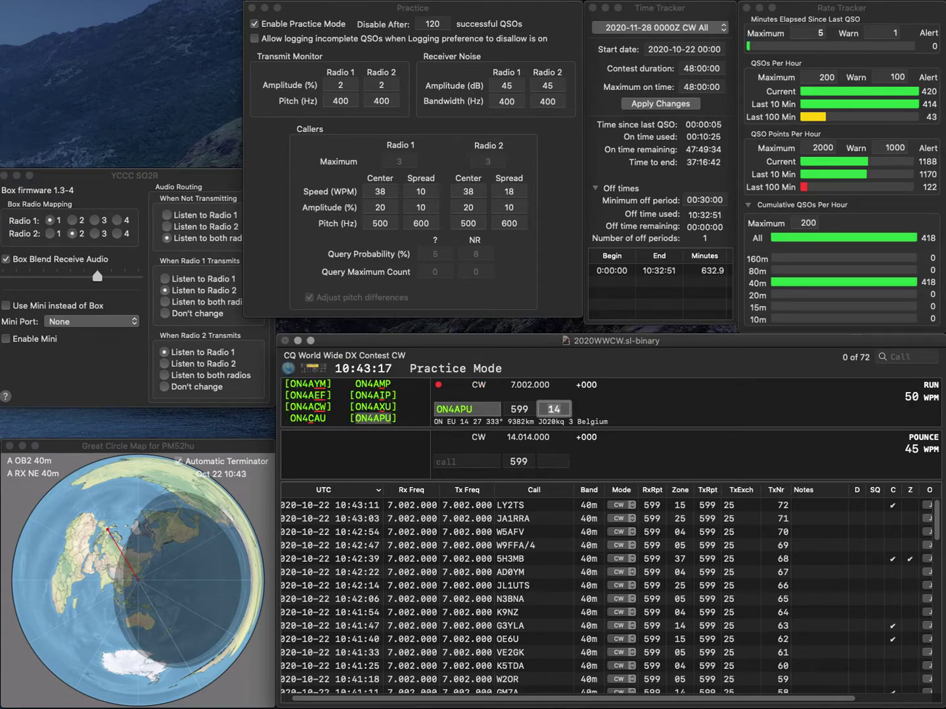
pyautogui.press('Return')
pyautogui.write('K')
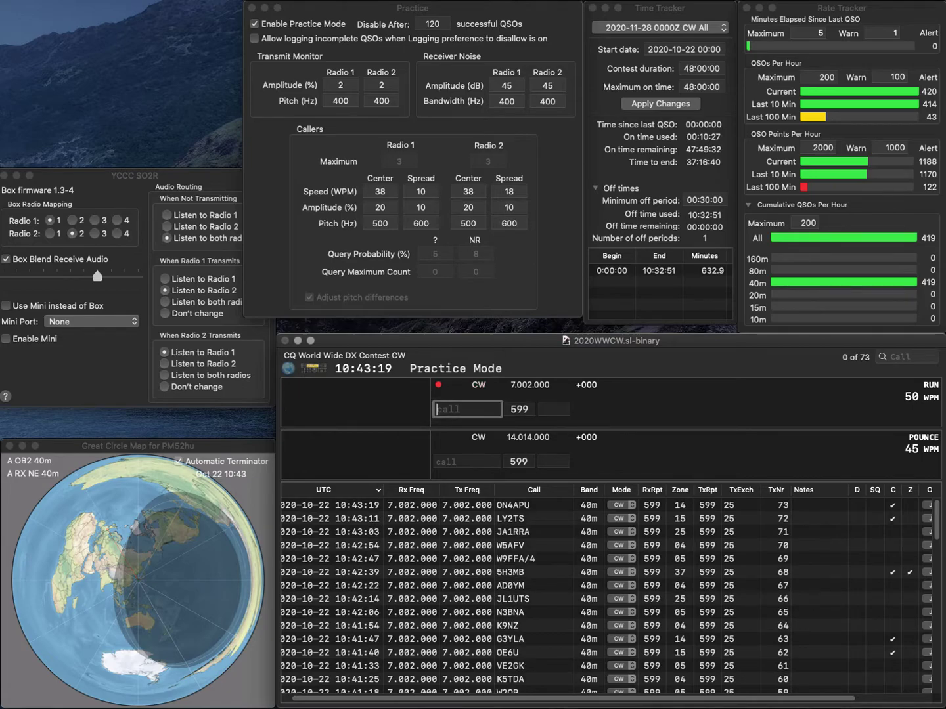
pyautogui.write('7LES')
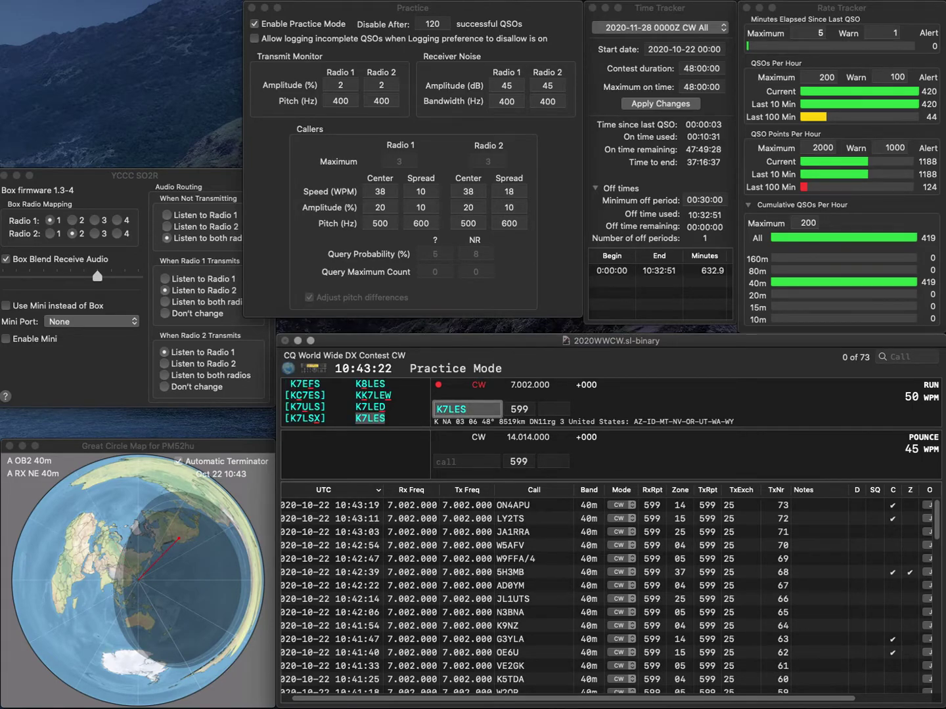
pyautogui.press('Return')
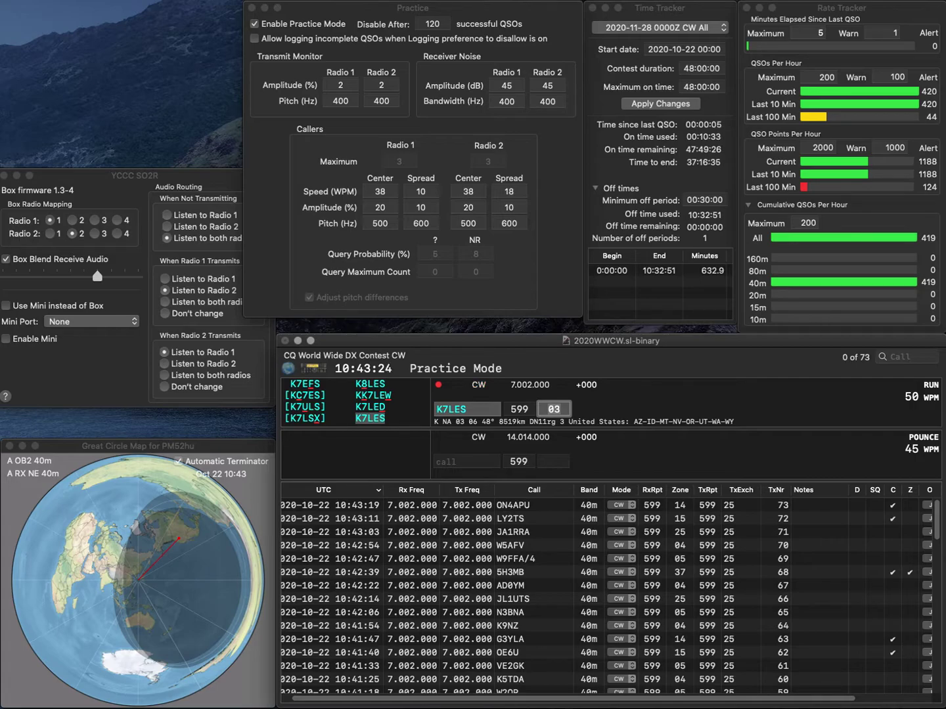
pyautogui.press('Return')
# - Work and log callers IT9KCD and BG1SZT on 7.002.000 with their prefilled zones
pyautogui.write('IT9KC')
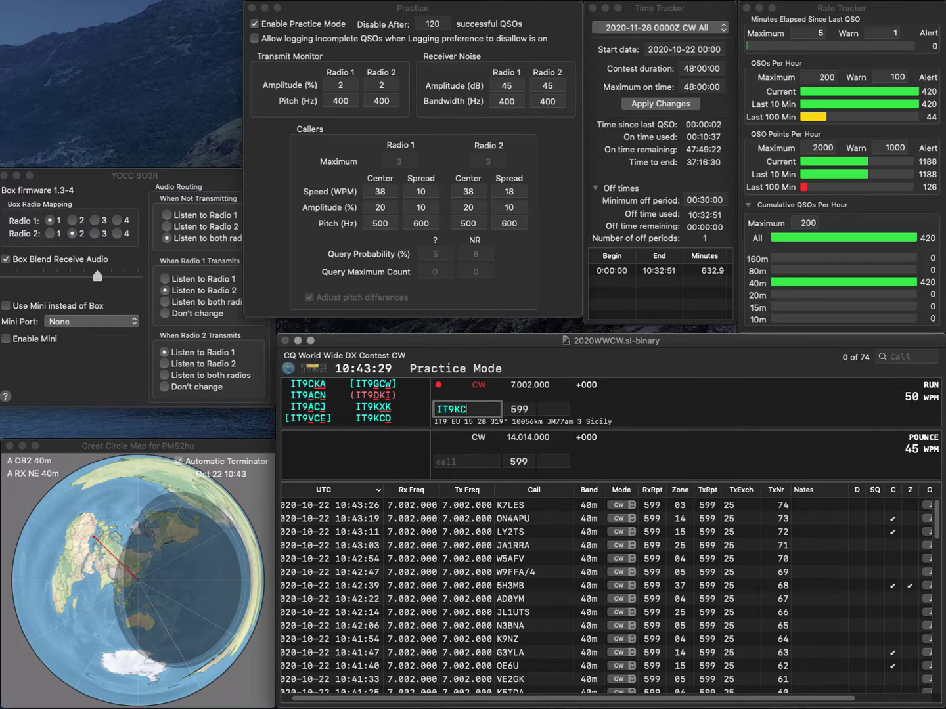
pyautogui.write('D')
pyautogui.press('space')
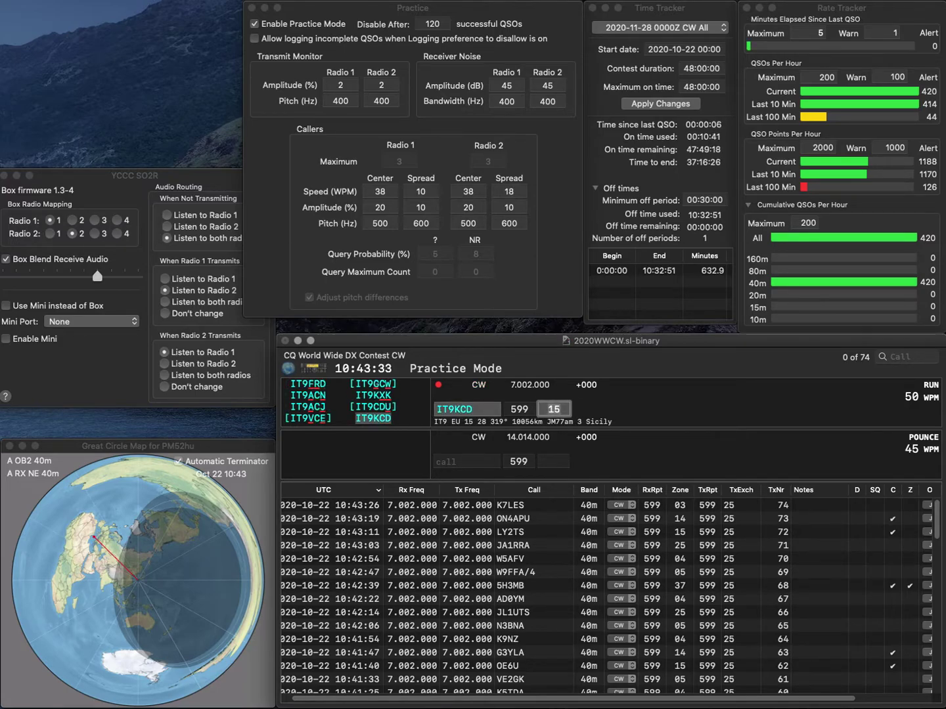
pyautogui.press('Return')
pyautogui.write('BG1SZ')
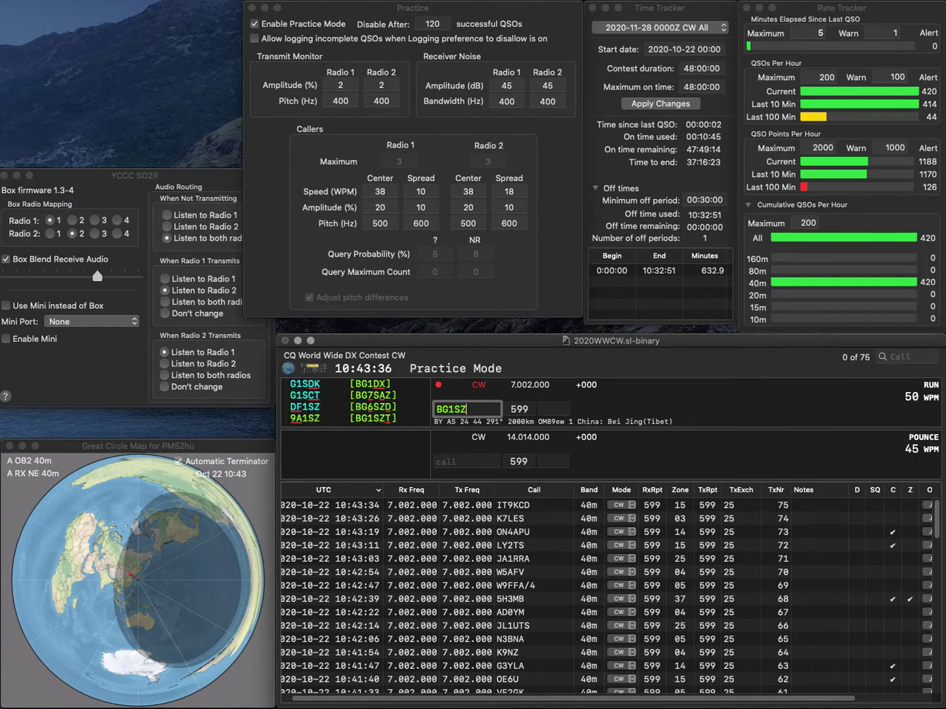
pyautogui.write('T')
pyautogui.press('Return')
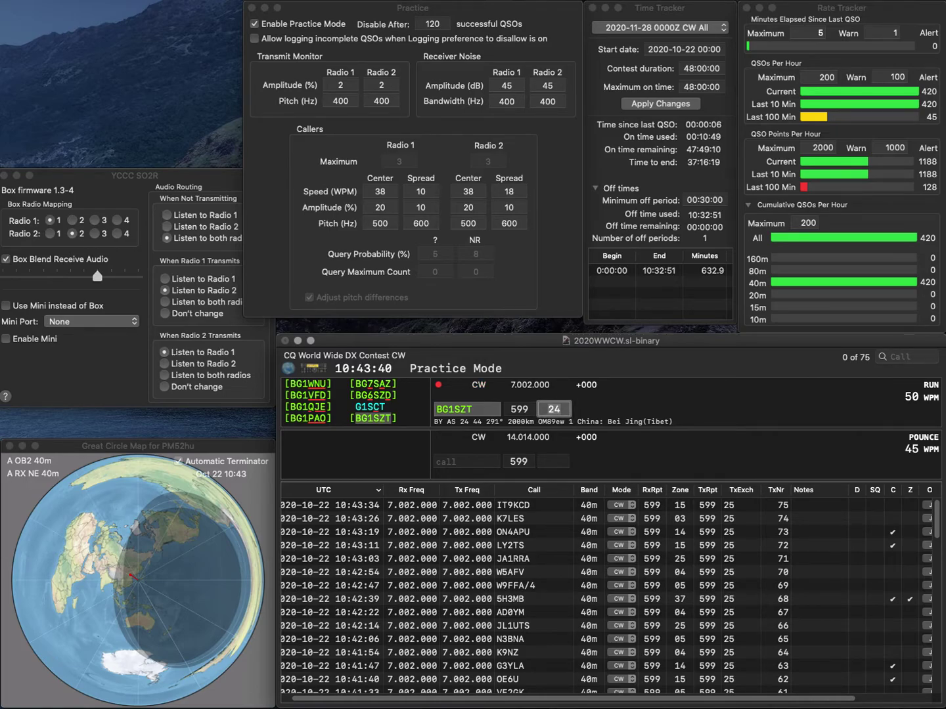
pyautogui.press('Return')
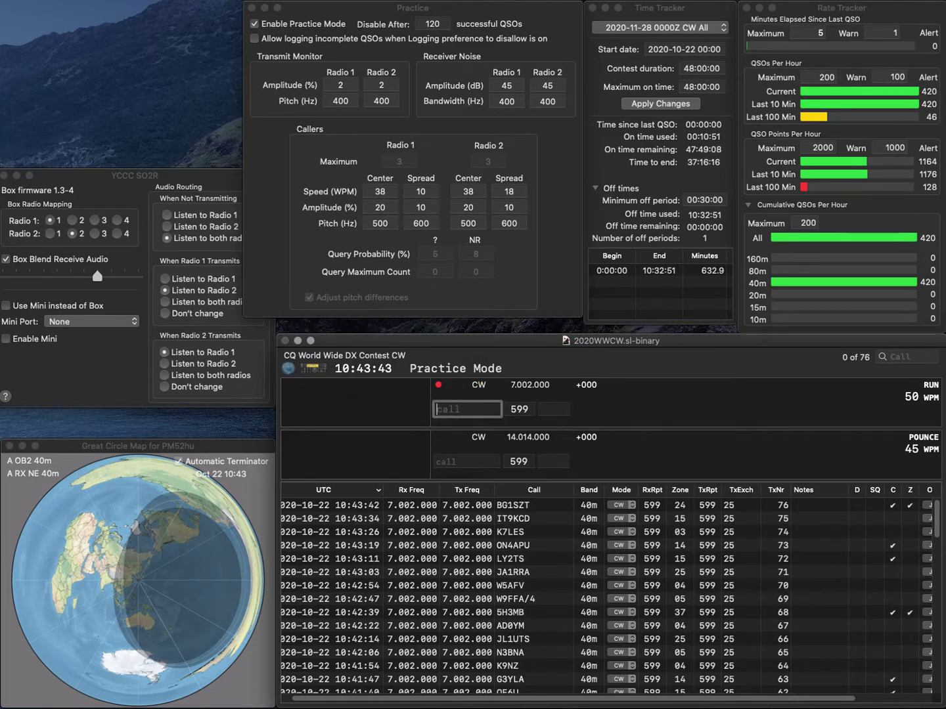
# - Work and log callers K9YX and RW9WT on 7.002.000 with their prefilled zones
pyautogui.write('K9YX')
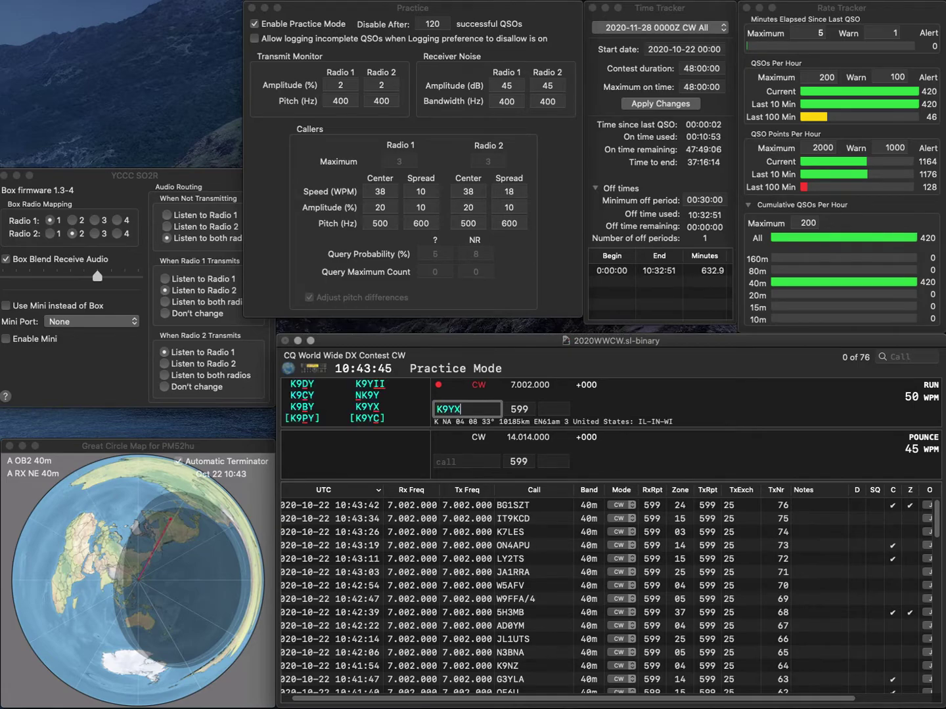
pyautogui.press('Return')
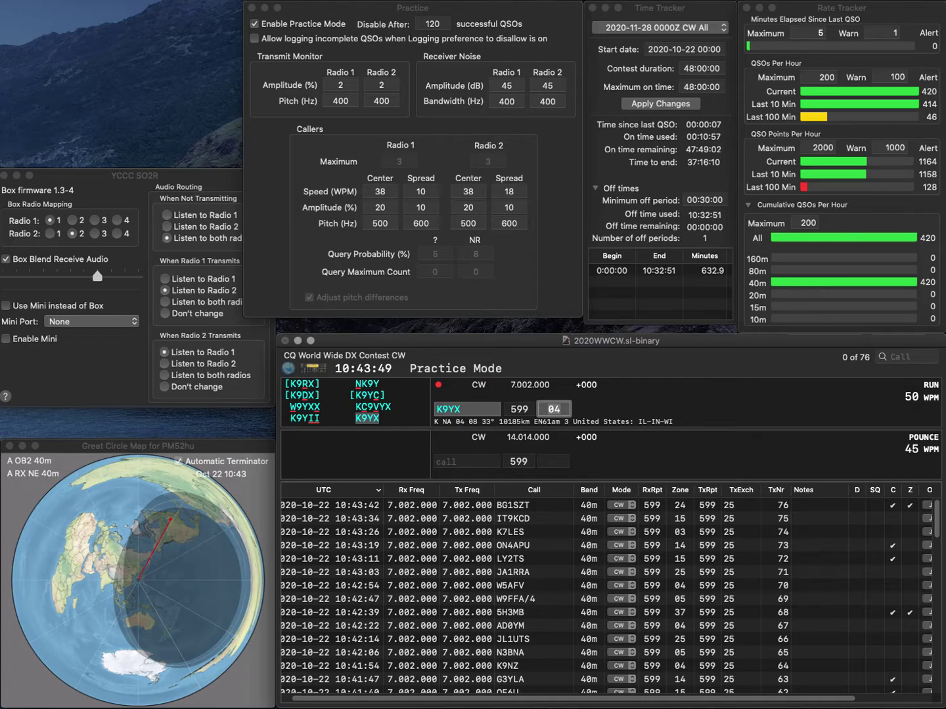
pyautogui.press('Return')
pyautogui.write('RW9WT')
pyautogui.press('Return')
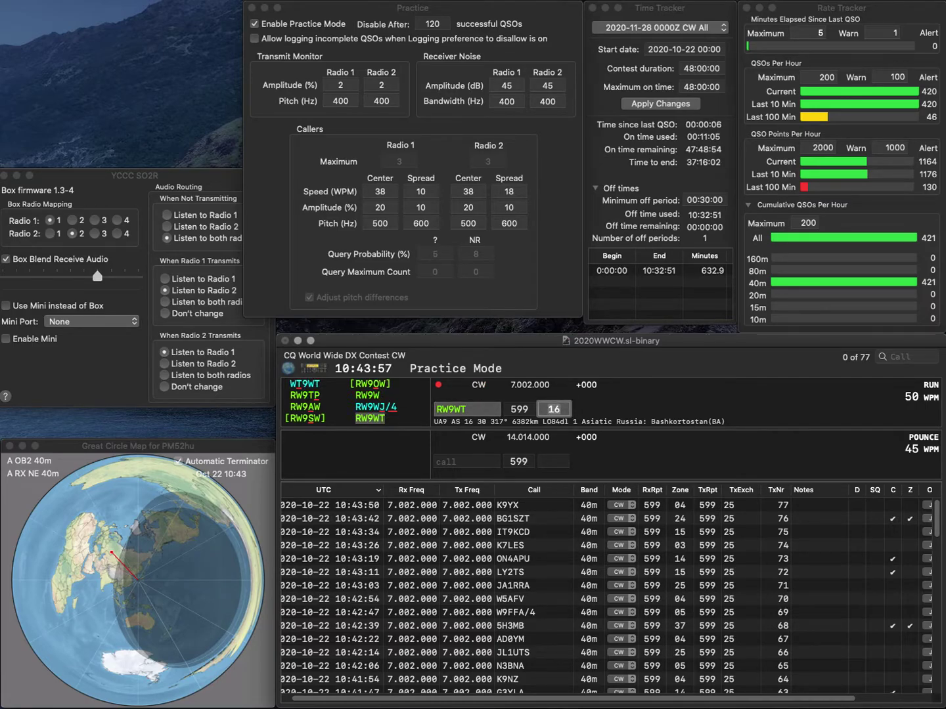
pyautogui.press('Return')
pyautogui.write('PJ2K')
pyautogui.press('Return')
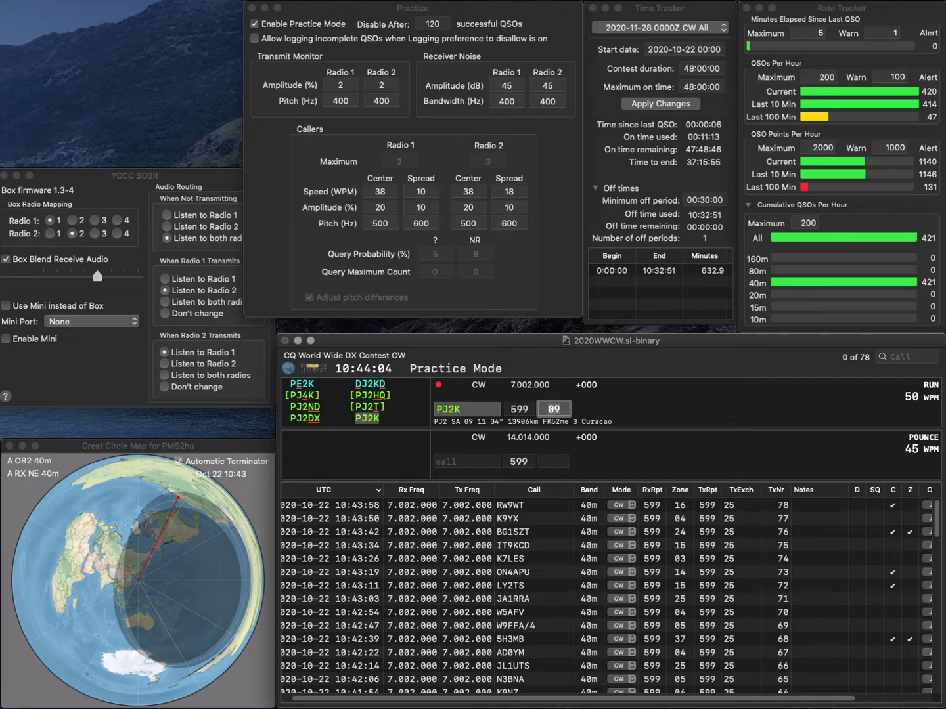
pyautogui.press('Return')
pyautogui.write('WA6BJM')
pyautogui.press('space')
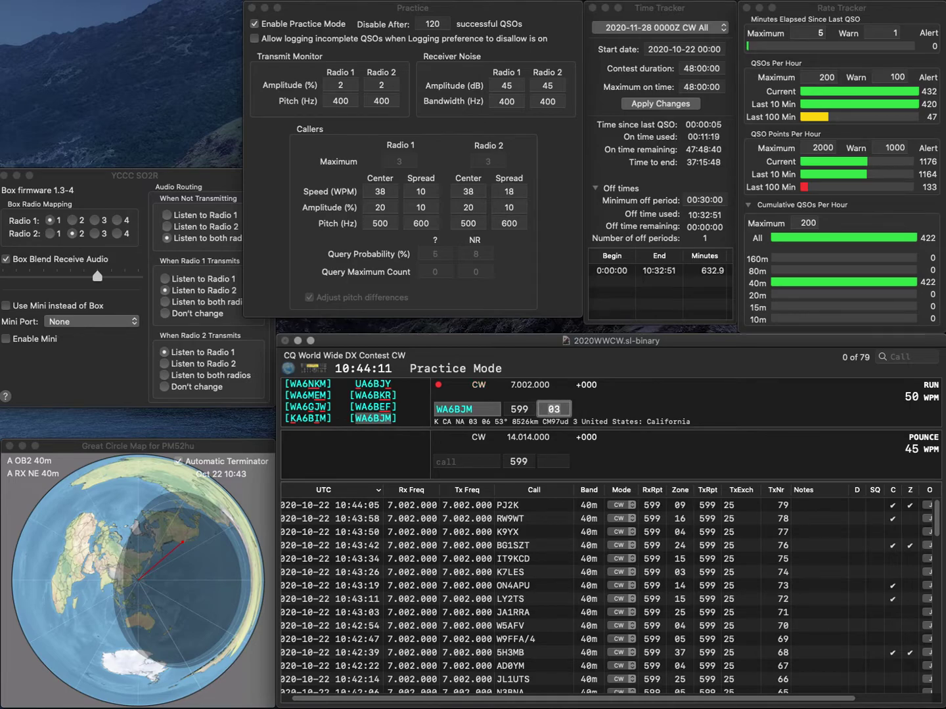
pyautogui.press('Return')
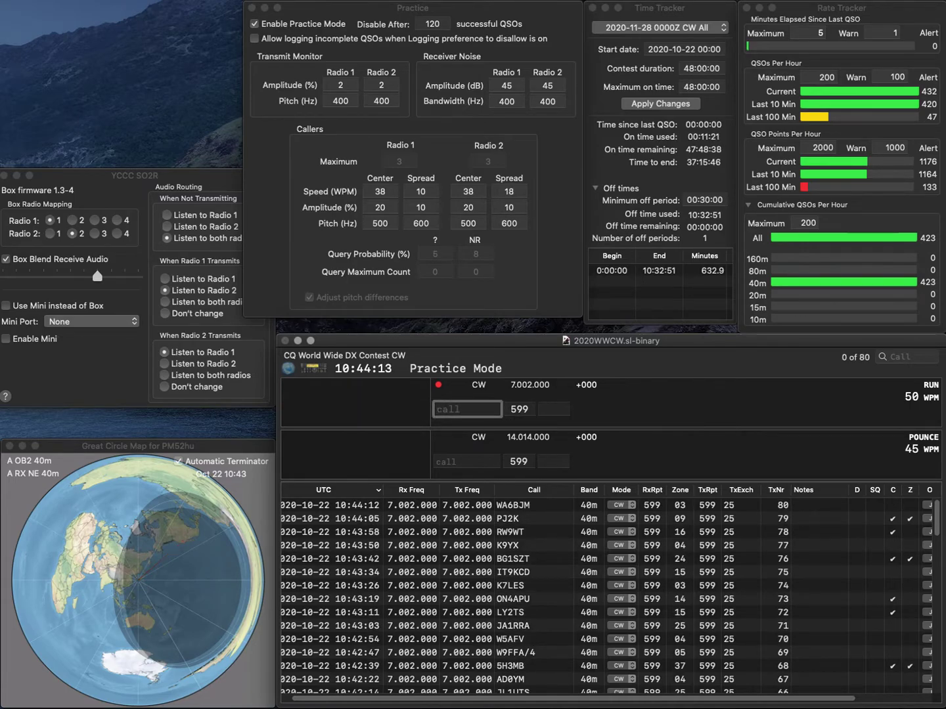
# - Work and log callers F4FVA and BH1IGG on 7.002.000 with their prefilled zones
pyautogui.write('F4FVA')
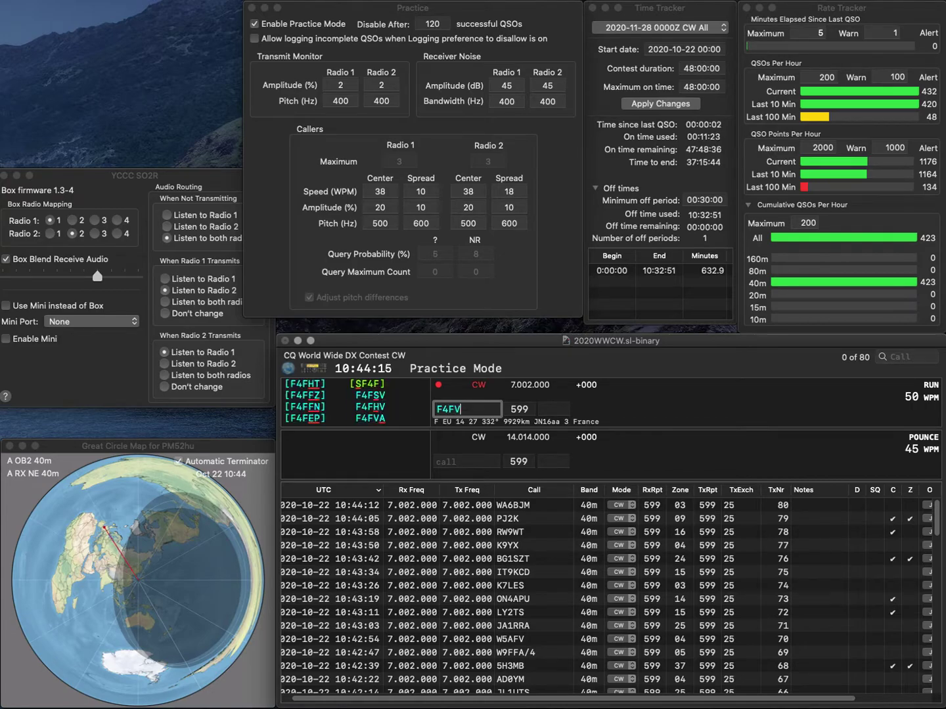
pyautogui.press('Return')
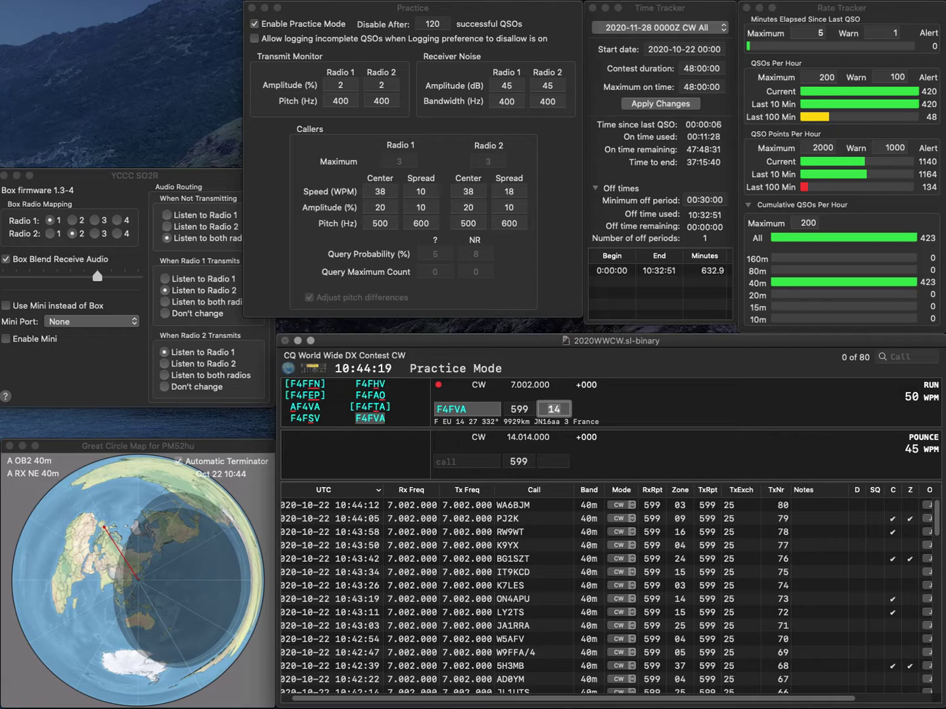
pyautogui.press('Return')
pyautogui.write('BH1IGG')
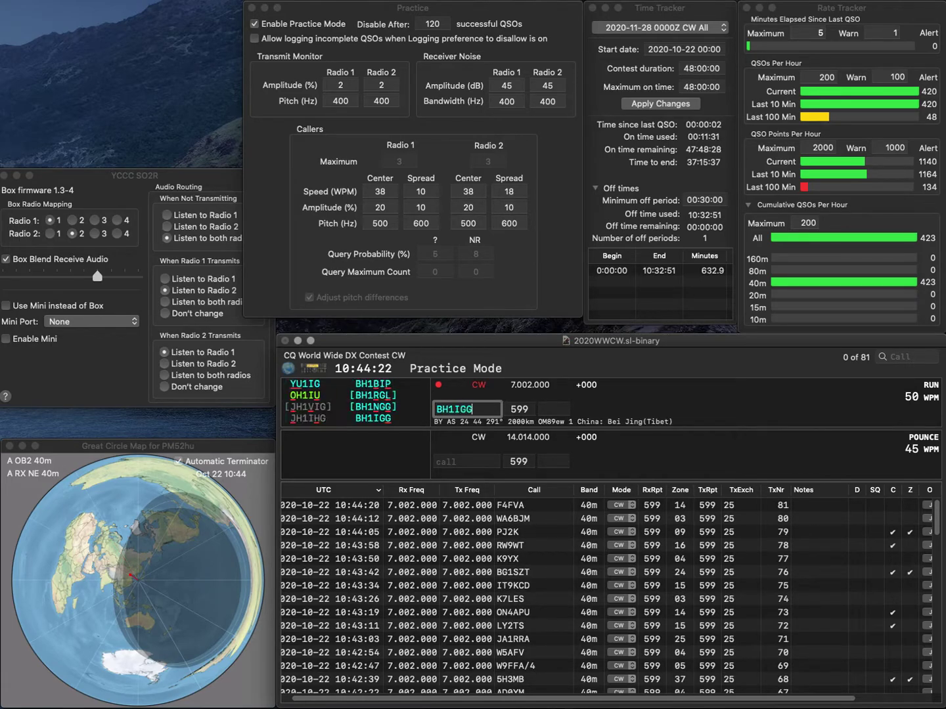
pyautogui.press('Return')
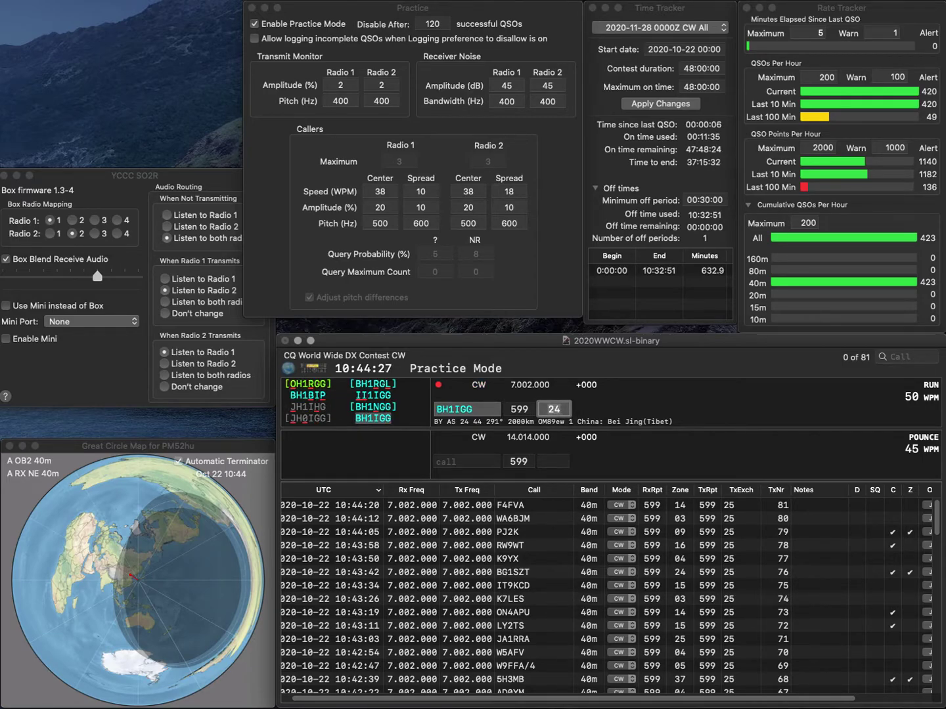
pyautogui.press('Return')
pyautogui.write('ES4QR')
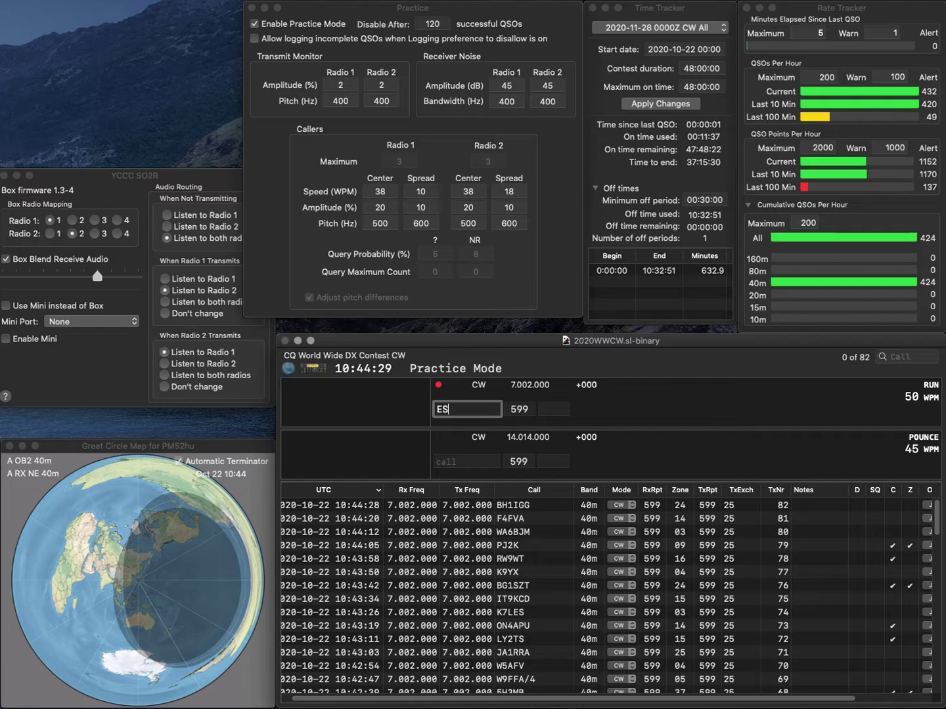
pyautogui.press('Return')
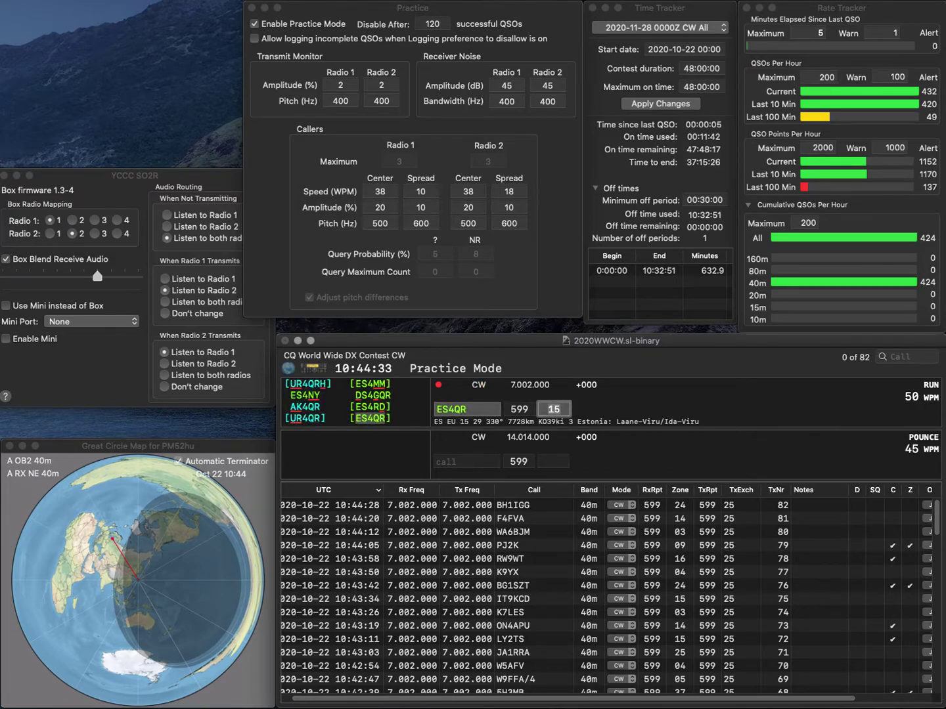
pyautogui.press('Return')
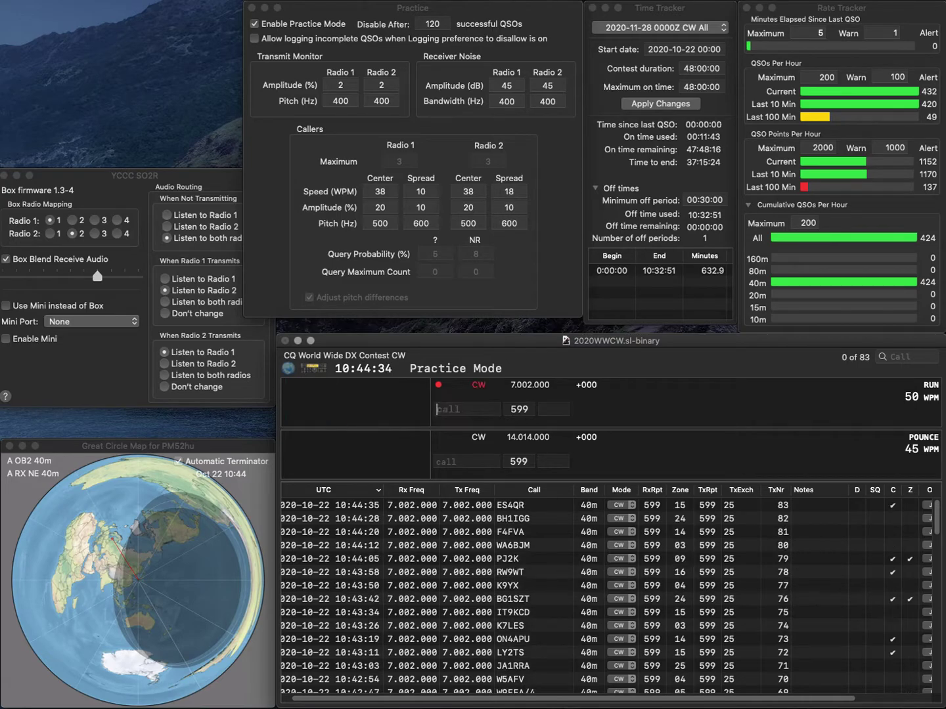
pyautogui.write('PA')
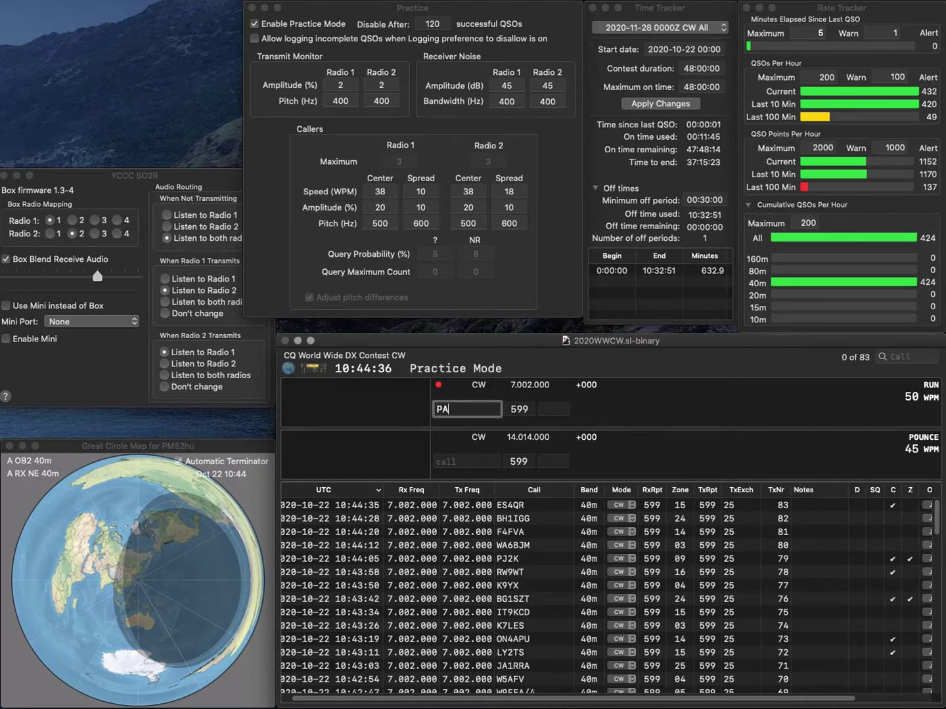
pyautogui.write('5AD')
pyautogui.press('Return')
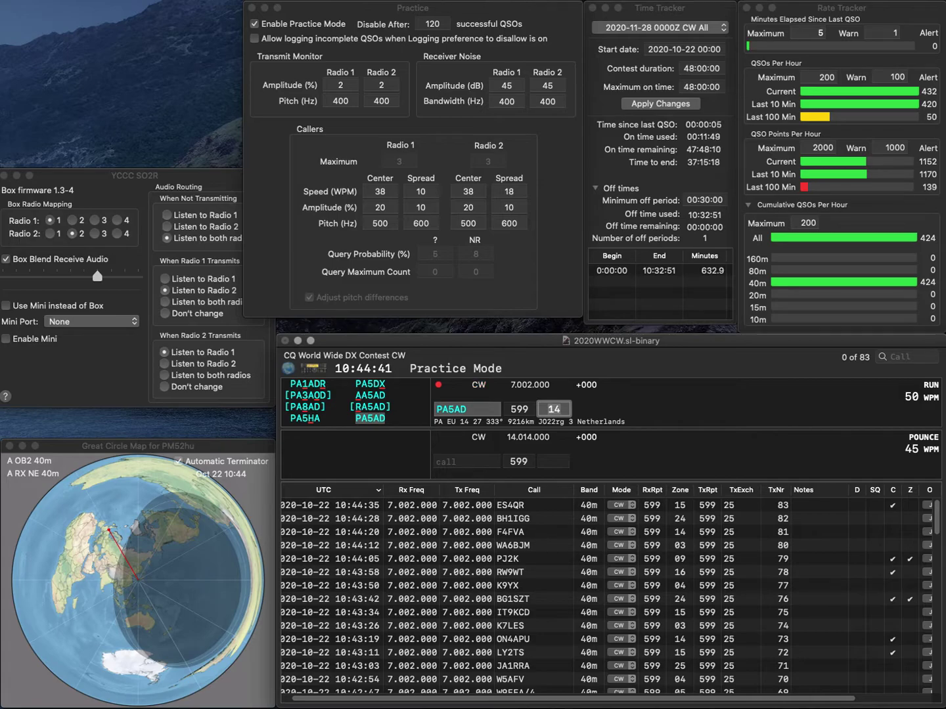
pyautogui.press('Return')
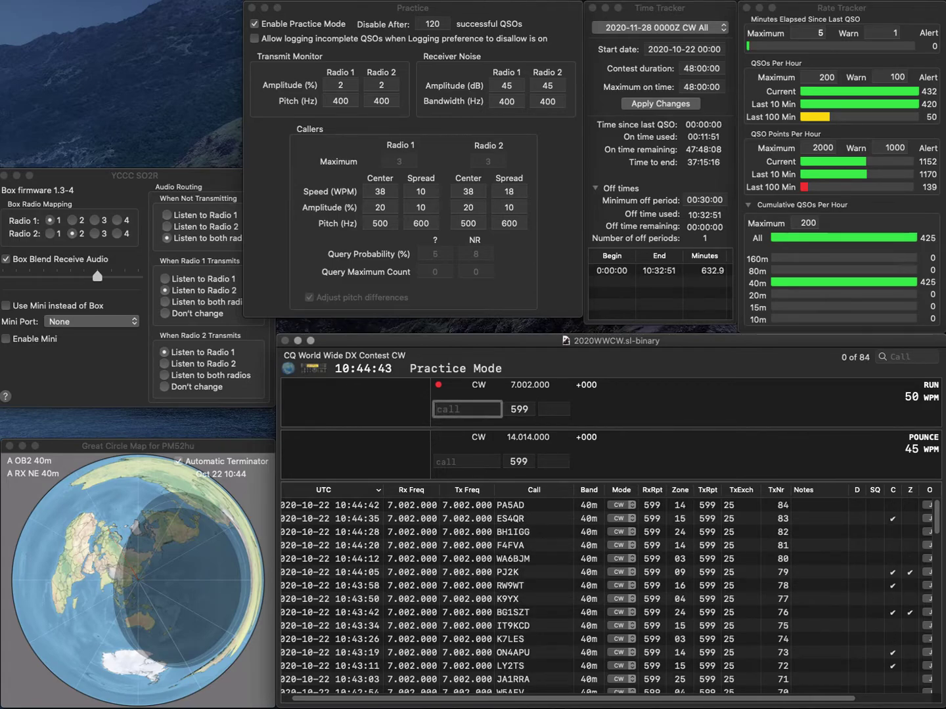
pyautogui.write('N7AUE')
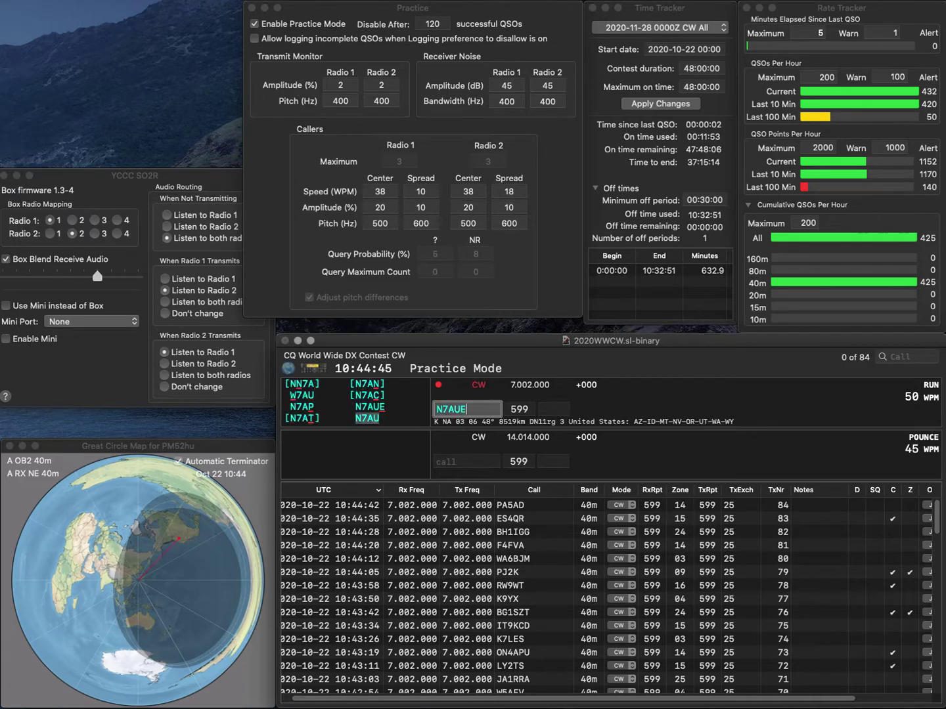
pyautogui.press('space')
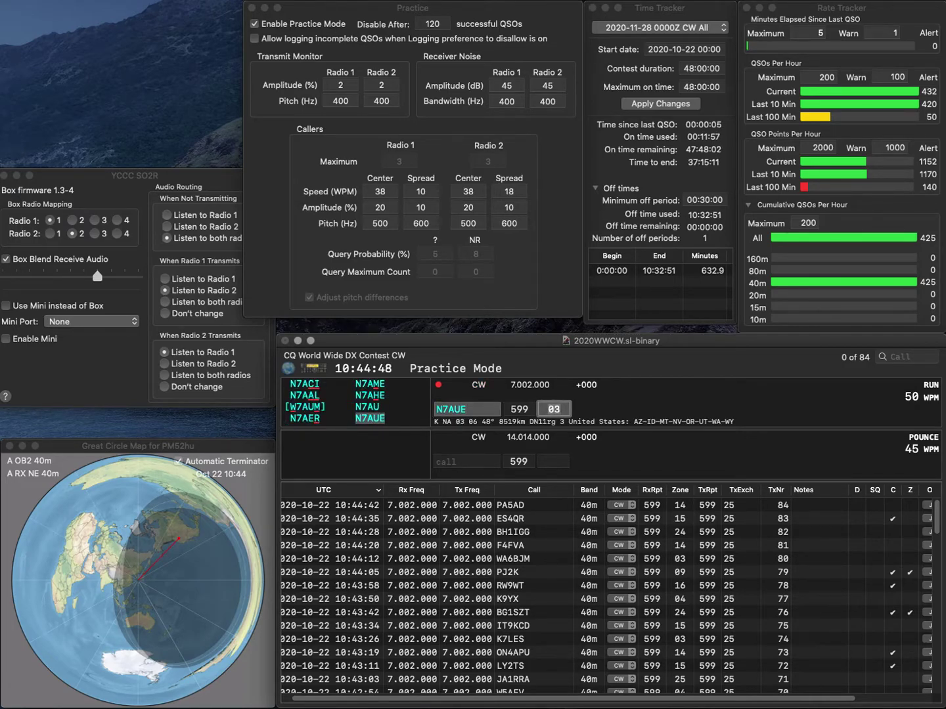
pyautogui.press('Return')
pyautogui.write('OK7CM')
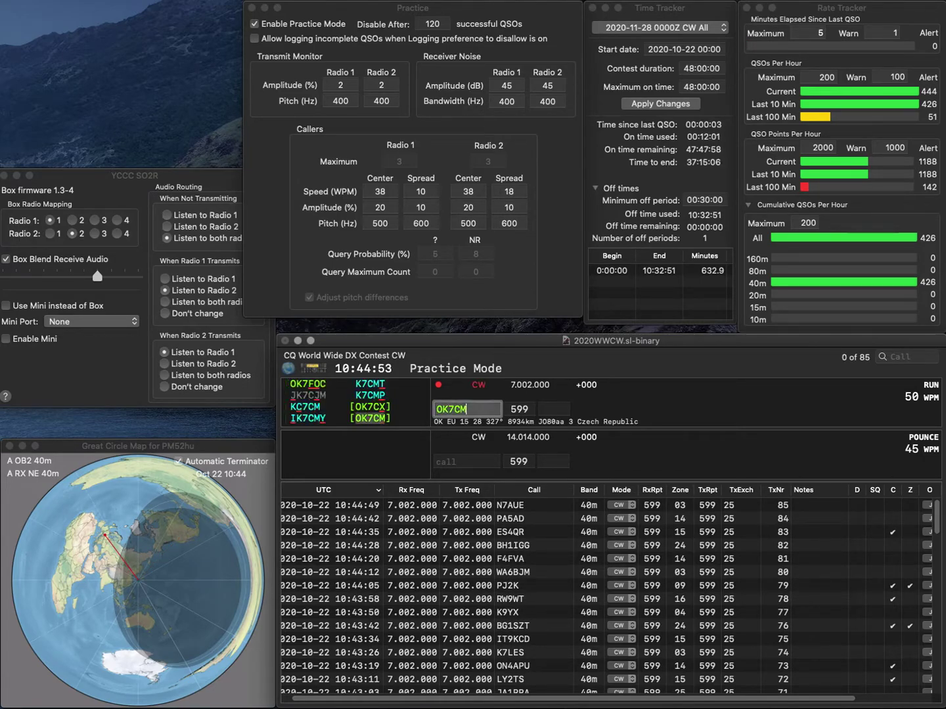
pyautogui.press('Return')
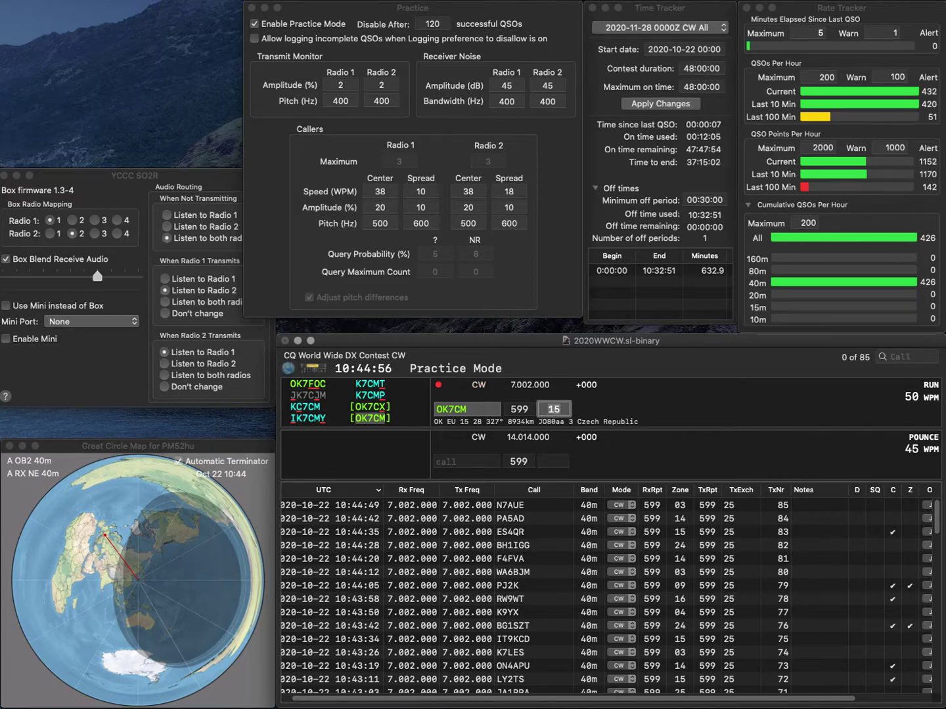
pyautogui.press('Return')
pyautogui.write('EB5KT')
pyautogui.press('space')
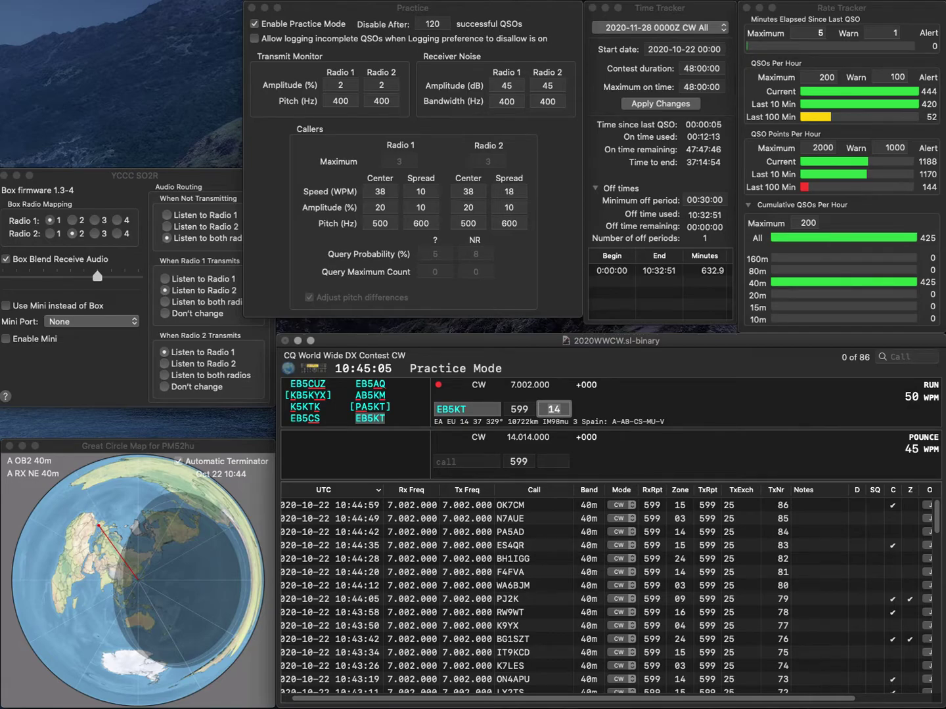
pyautogui.press('Return')
pyautogui.write('DL7U')
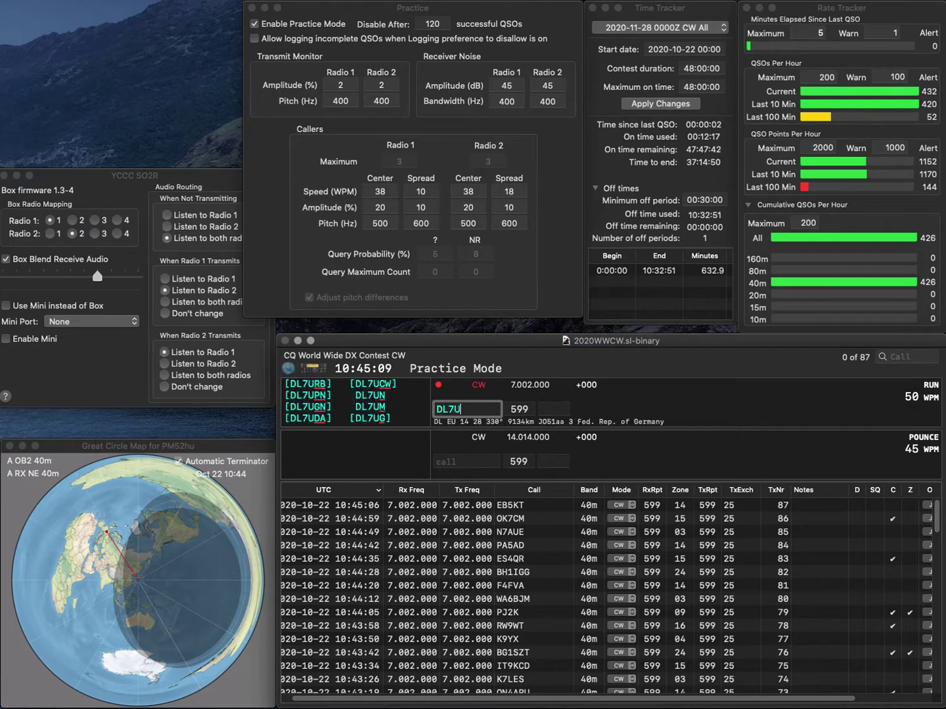
pyautogui.write('M')
pyautogui.press('Return')
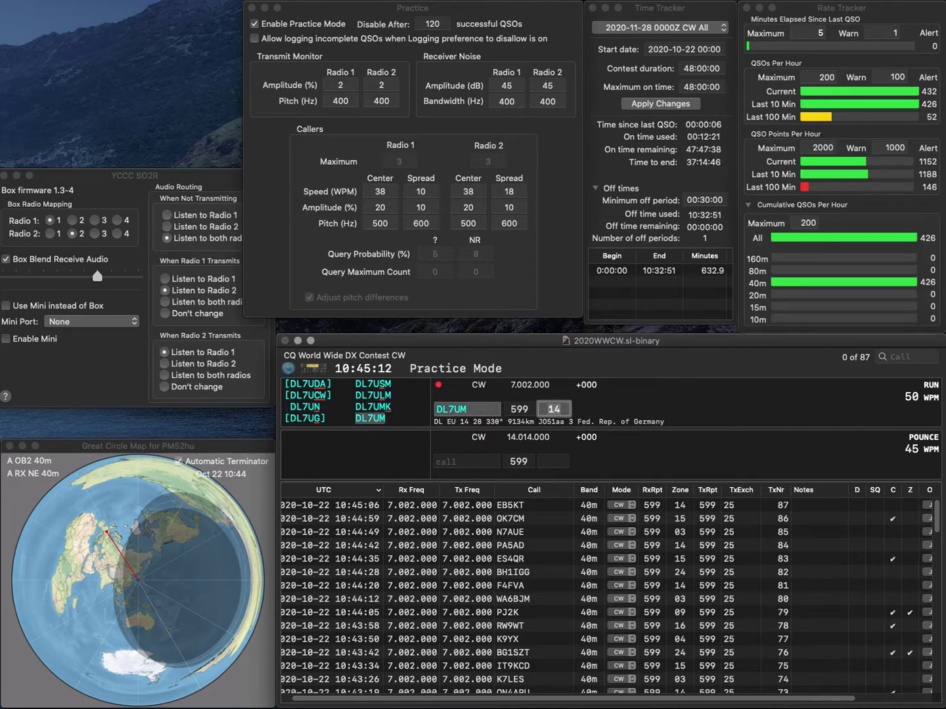
pyautogui.press('Return')
pyautogui.write('HB9')
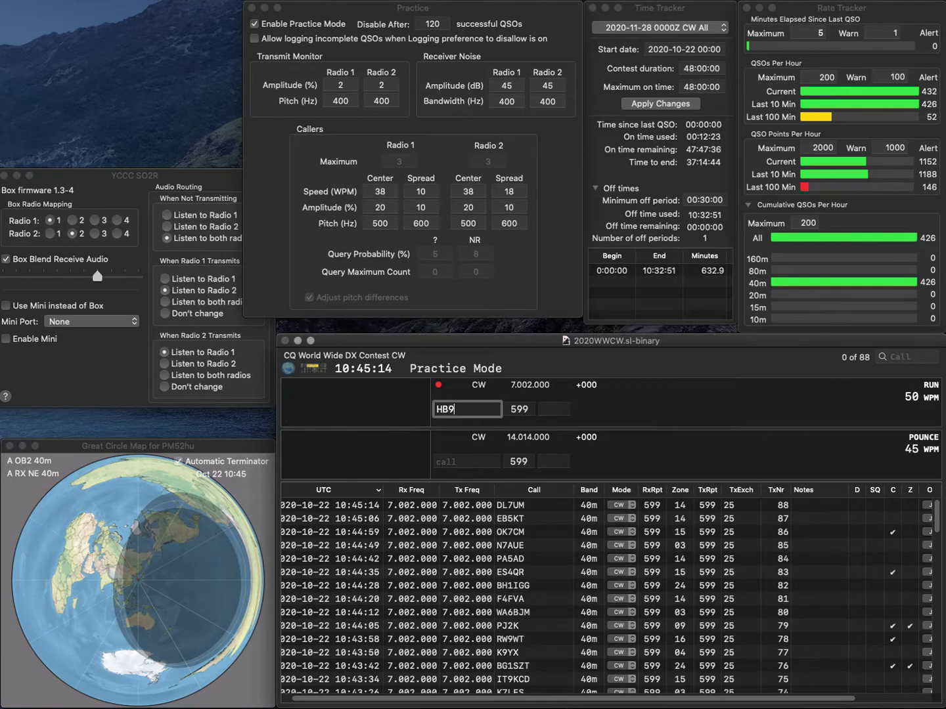
pyautogui.write('DDO')
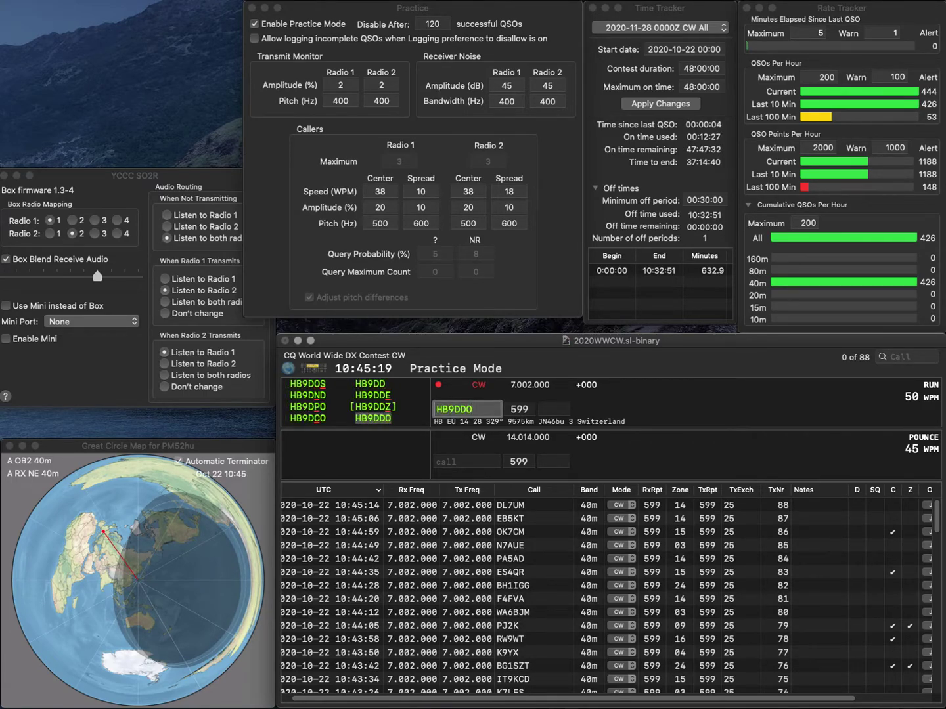
pyautogui.press('Return')
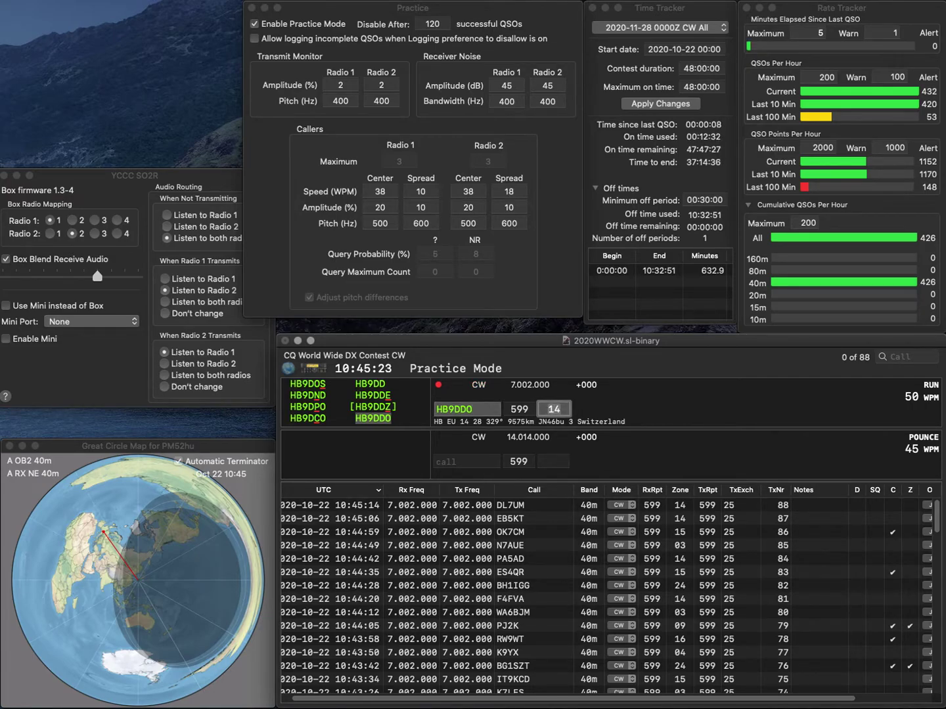
pyautogui.press('Return')
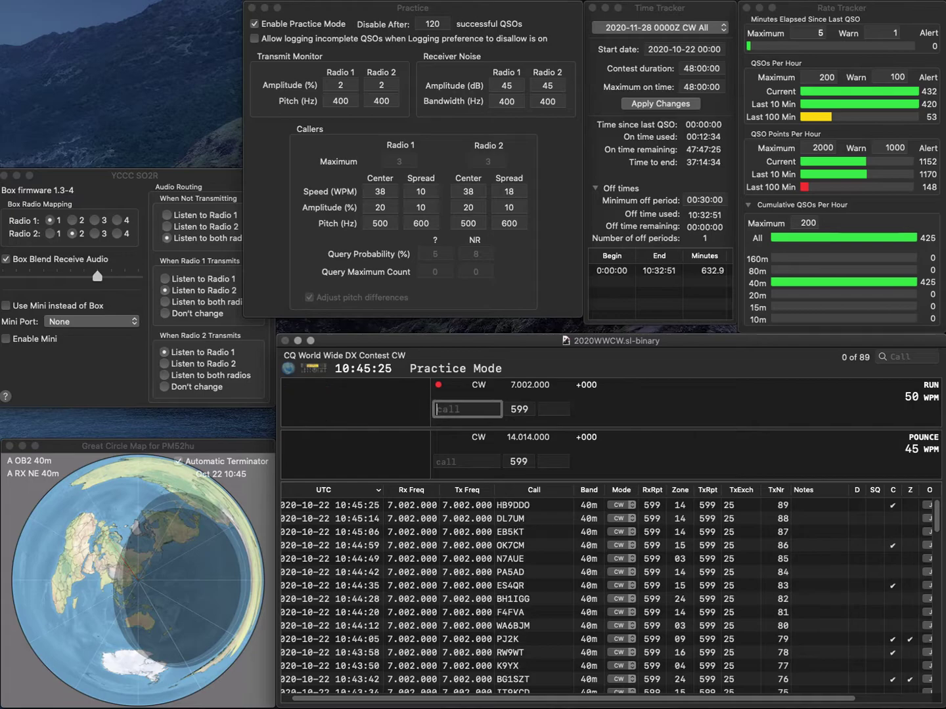
pyautogui.write('HB9D')
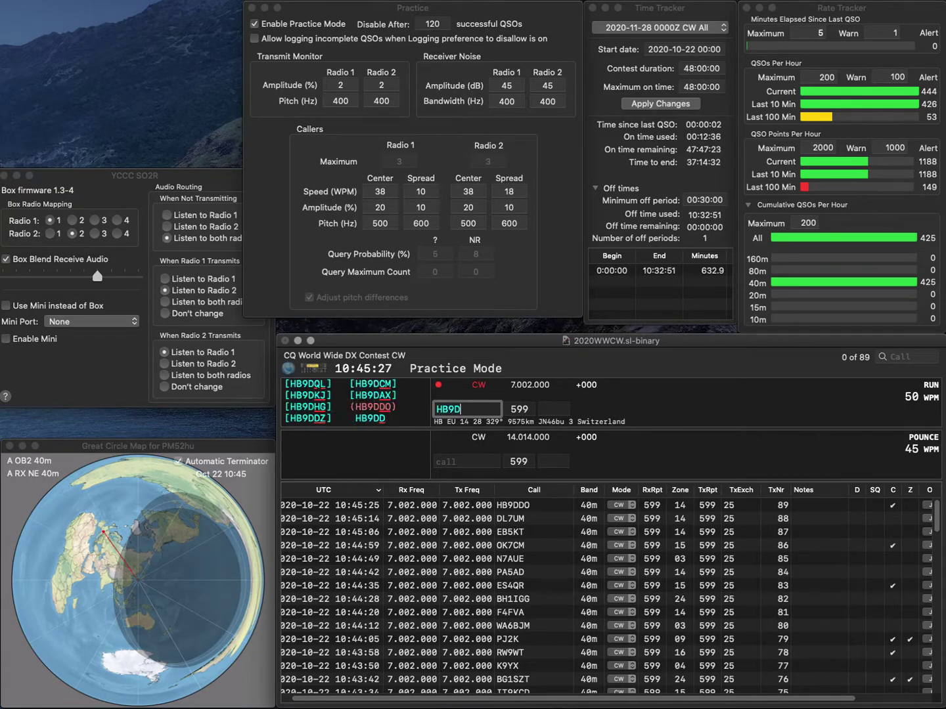
pyautogui.press('BackSpace')
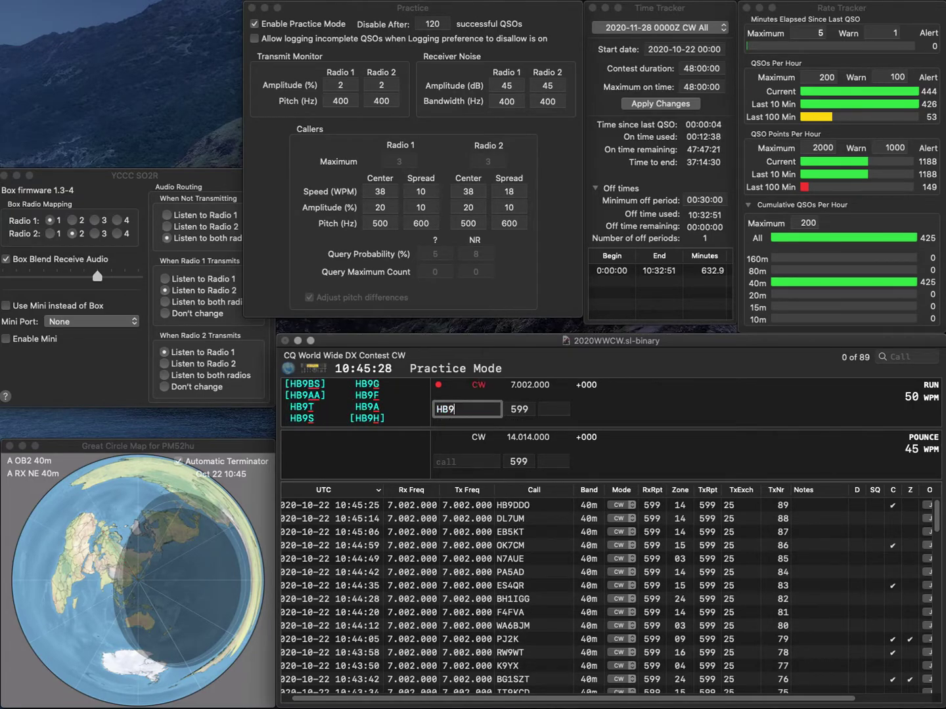
pyautogui.write('EBT')
pyautogui.press('Tab')
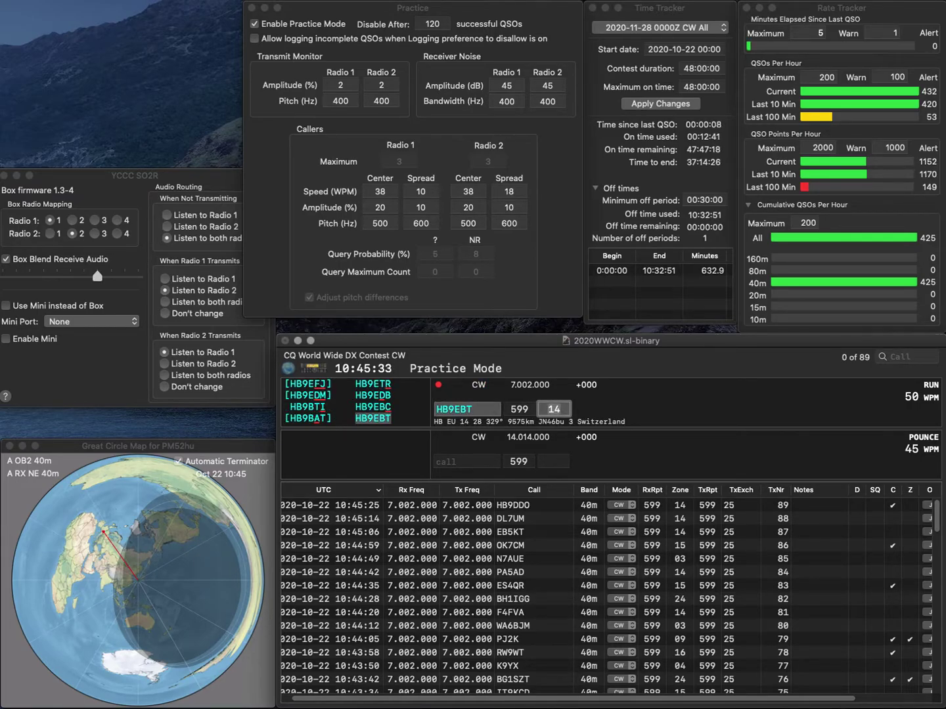
pyautogui.press('Return')
pyautogui.write('SP2IM')
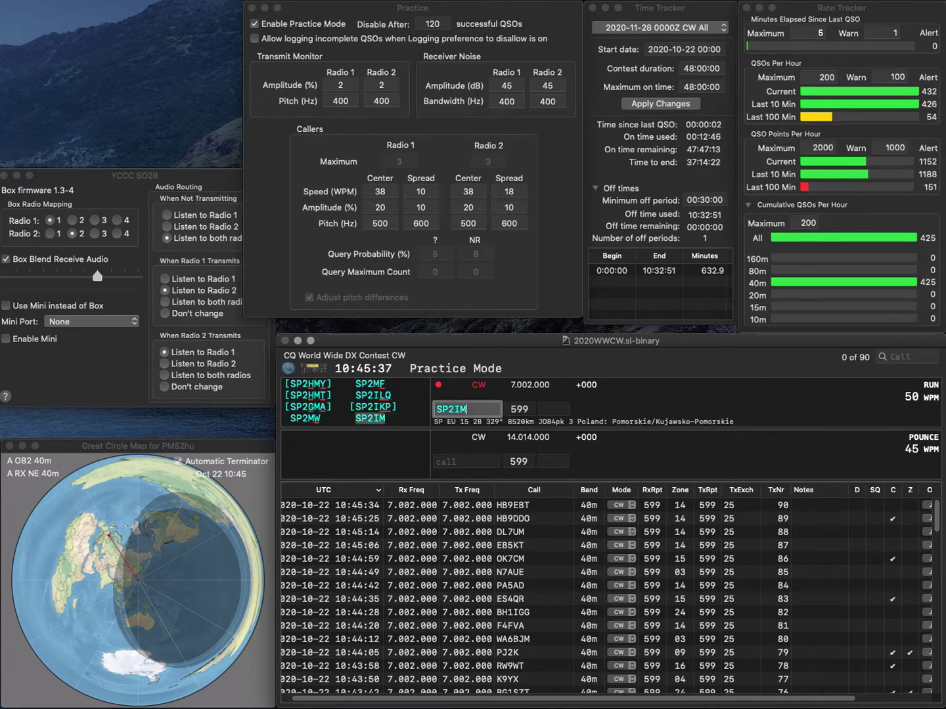
pyautogui.press('Return')
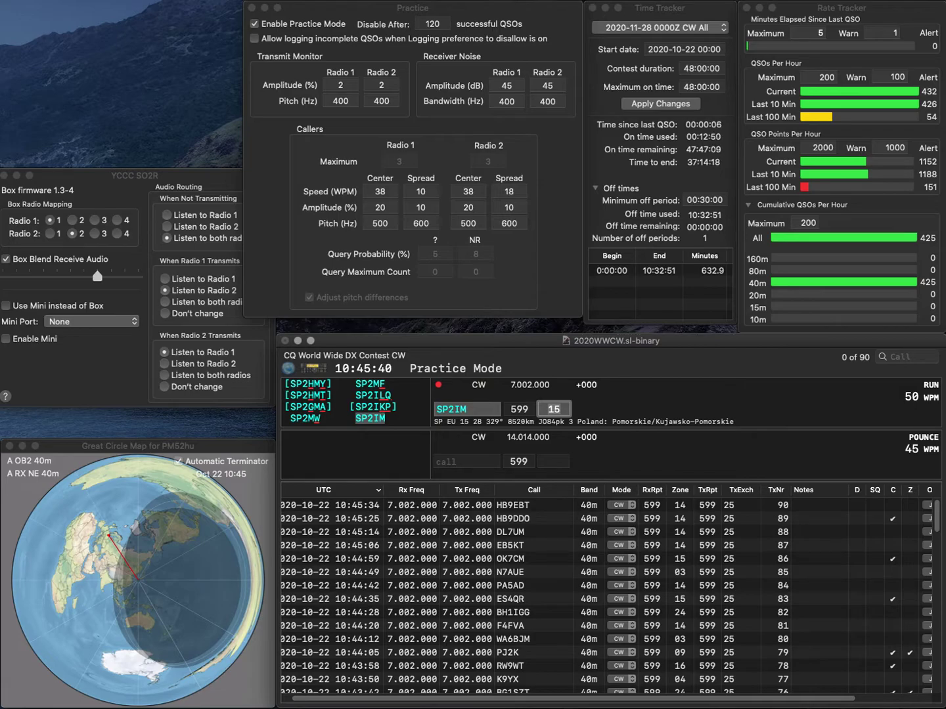
pyautogui.press('Return')
pyautogui.write('IV')
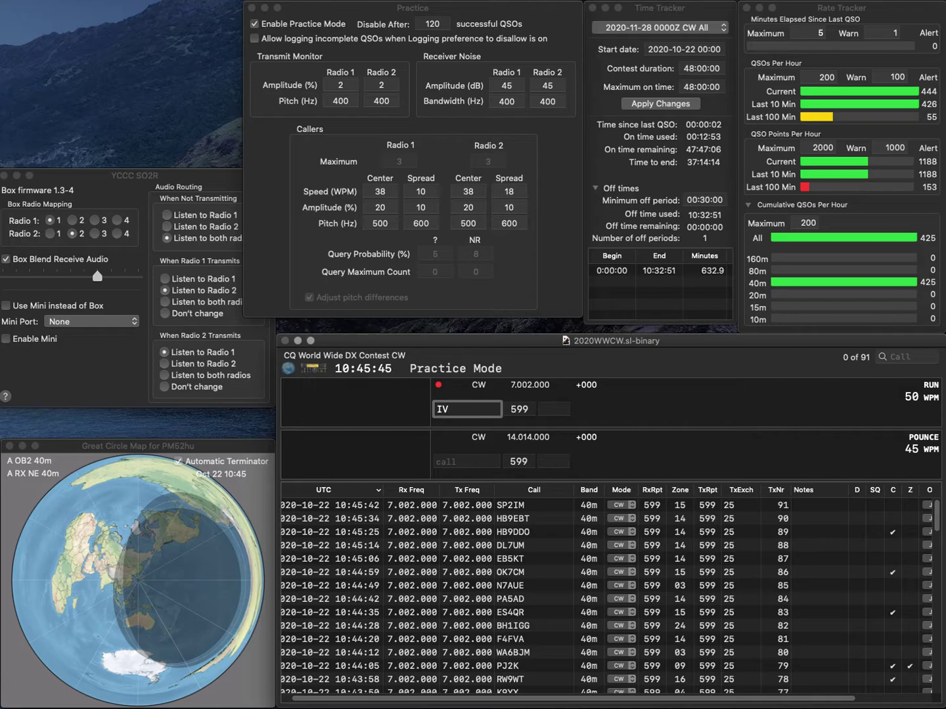
pyautogui.write('3XNF')
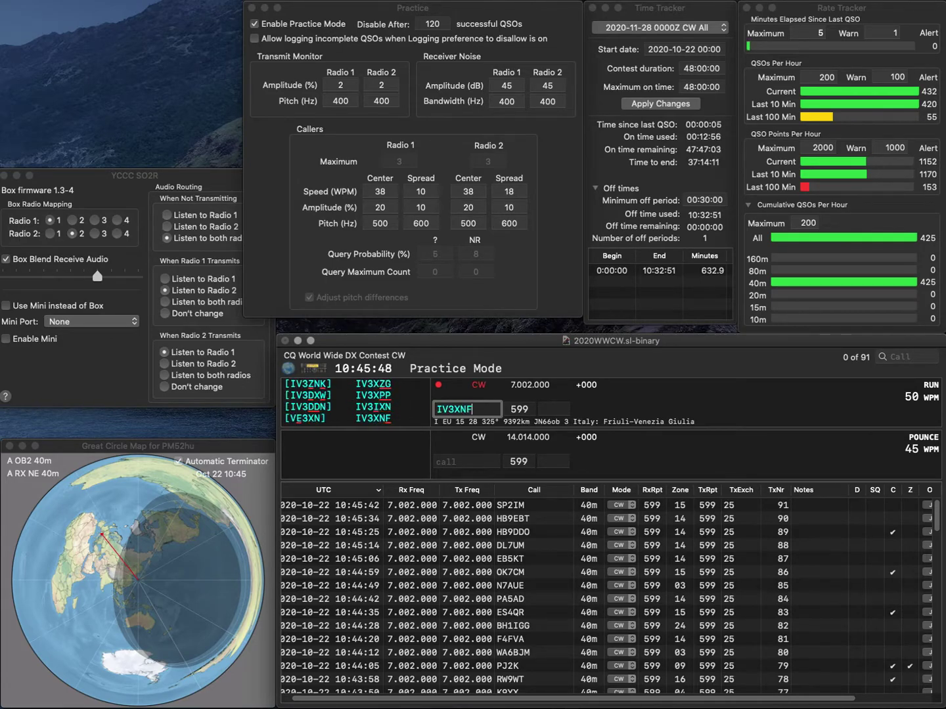
pyautogui.press('Return')
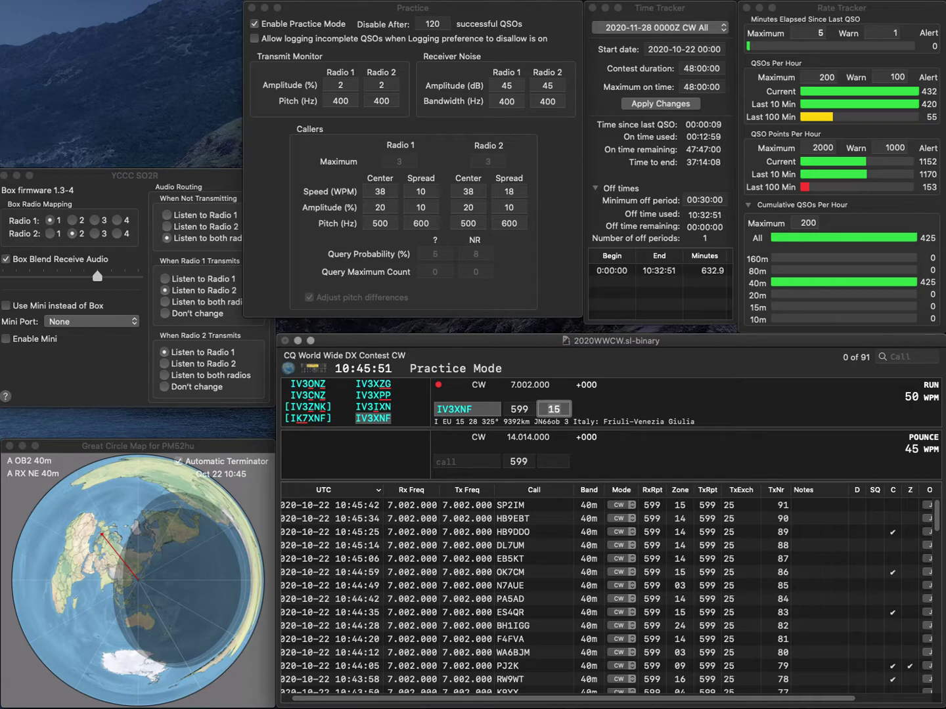
pyautogui.press('Return')
pyautogui.write('KB5SFL')
pyautogui.press('space')
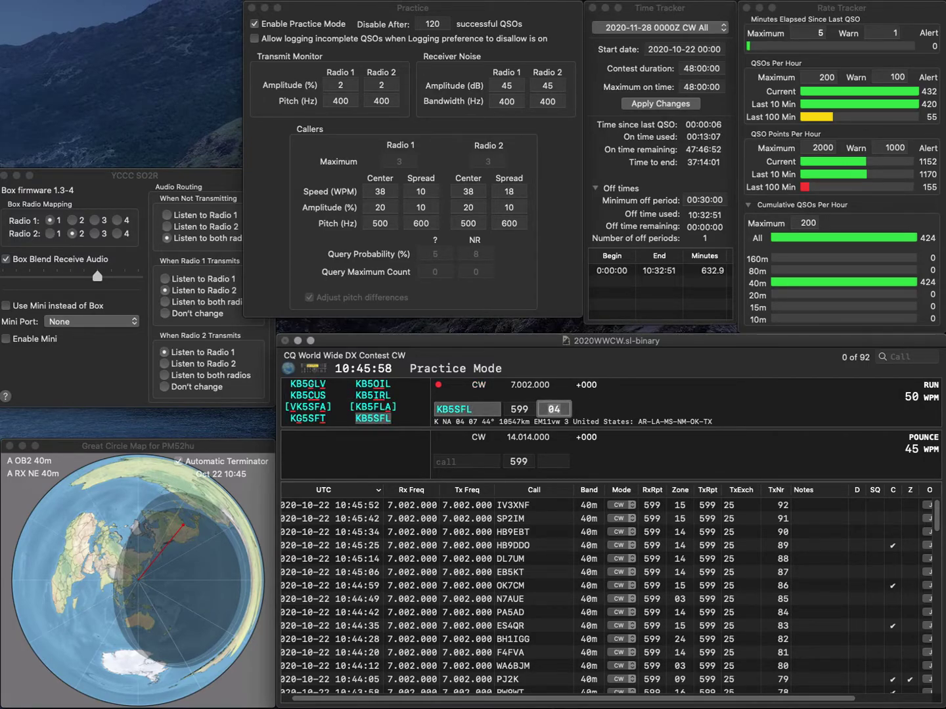
pyautogui.press('Return')
pyautogui.write('YC9VIZ')
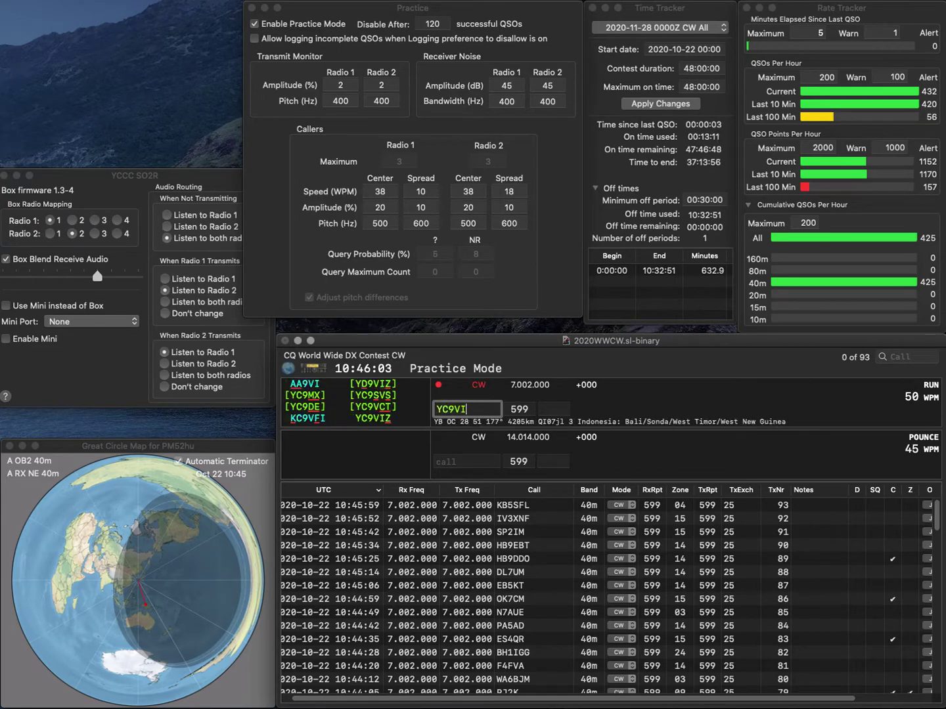
pyautogui.press('space')
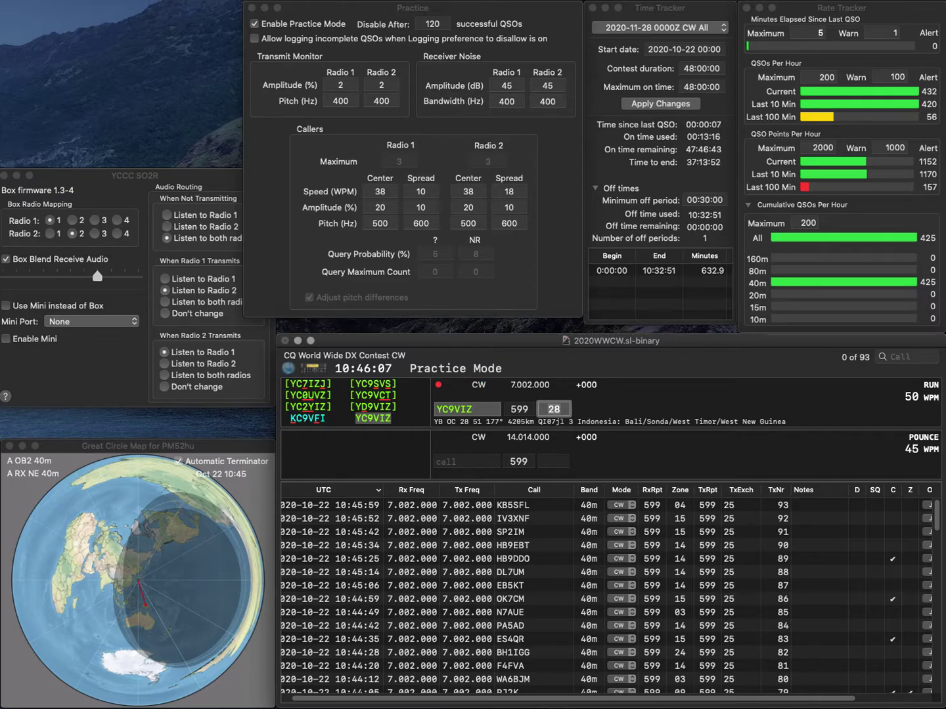
pyautogui.press('Return')
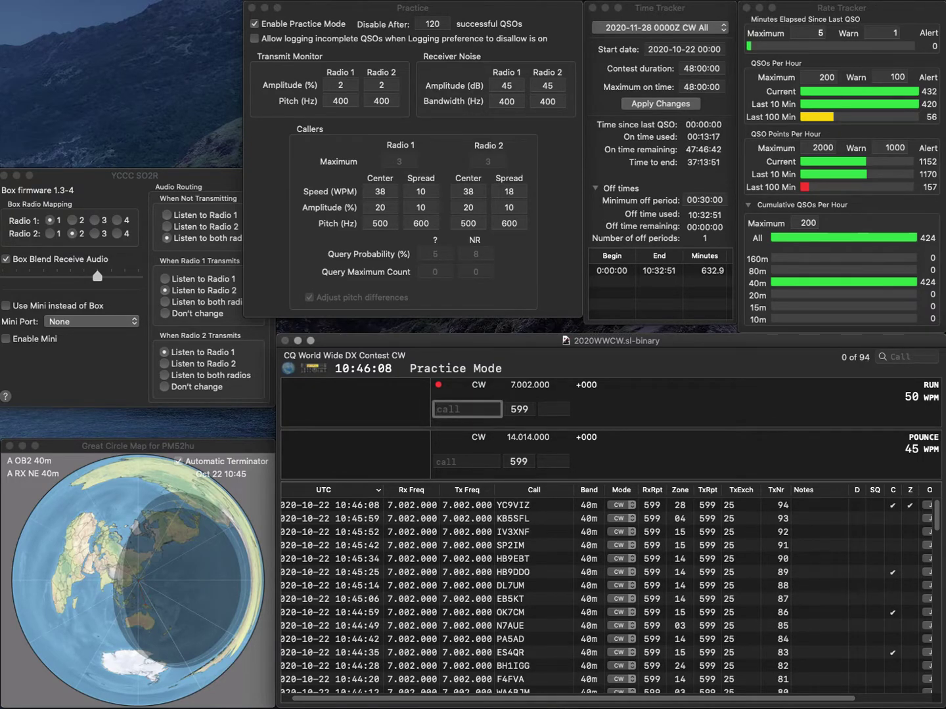
# - Enter the next caller as 8N8A, correct the call to 8T8A, and log it on 7.002.000 with its prefilled zone
pyautogui.write('8A')
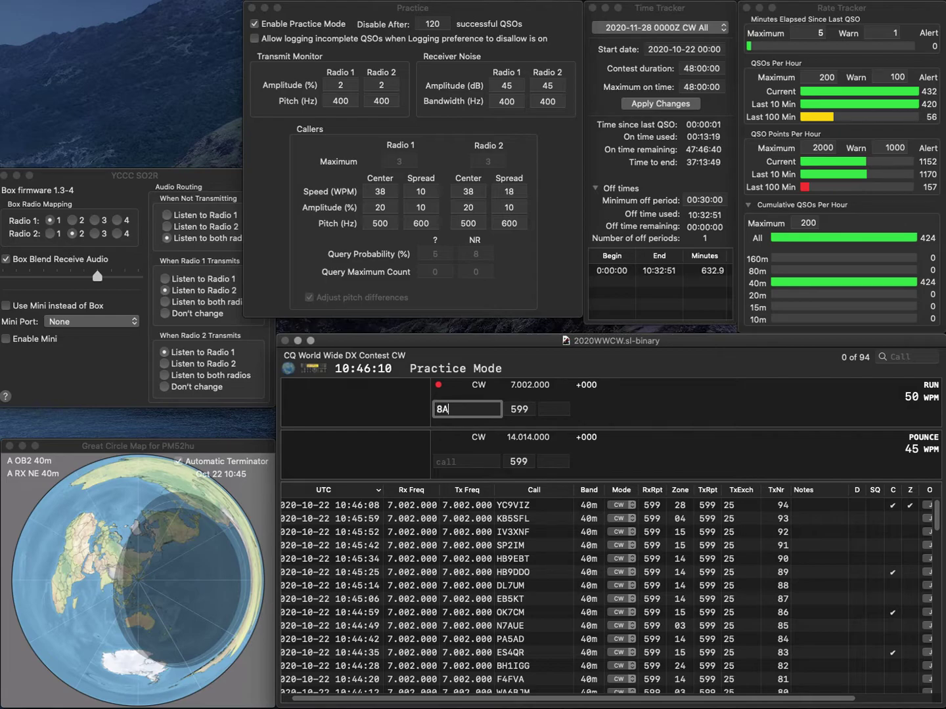
pyautogui.press('Left')
pyautogui.press('Left')
pyautogui.write('8N')
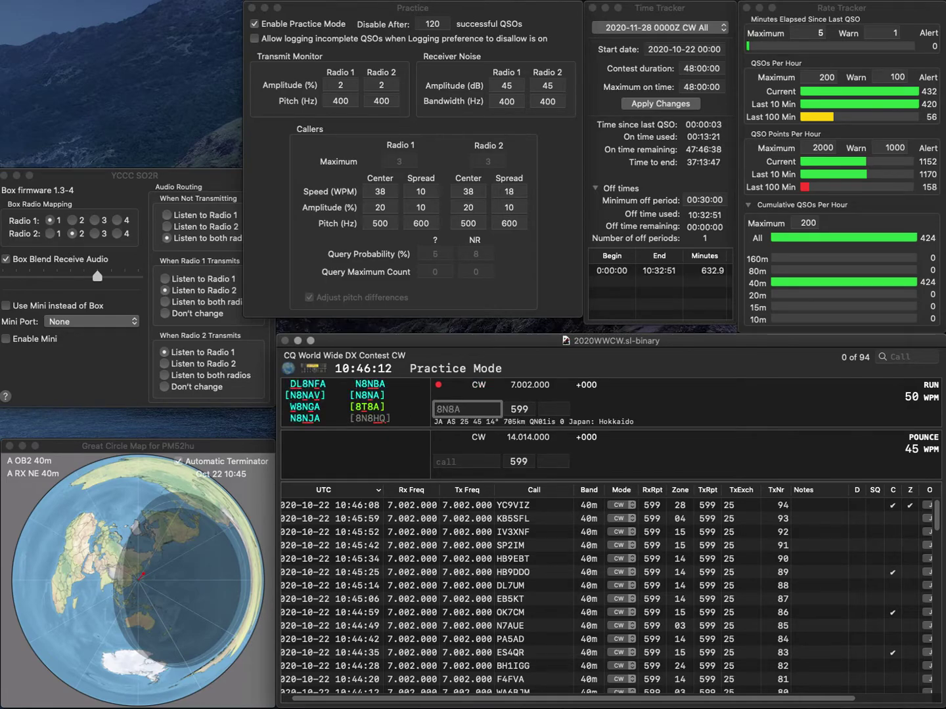
pyautogui.press('Delete')
pyautogui.write('T')
pyautogui.press('Left')
pyautogui.press('BackSpace')
pyautogui.press('Delete')
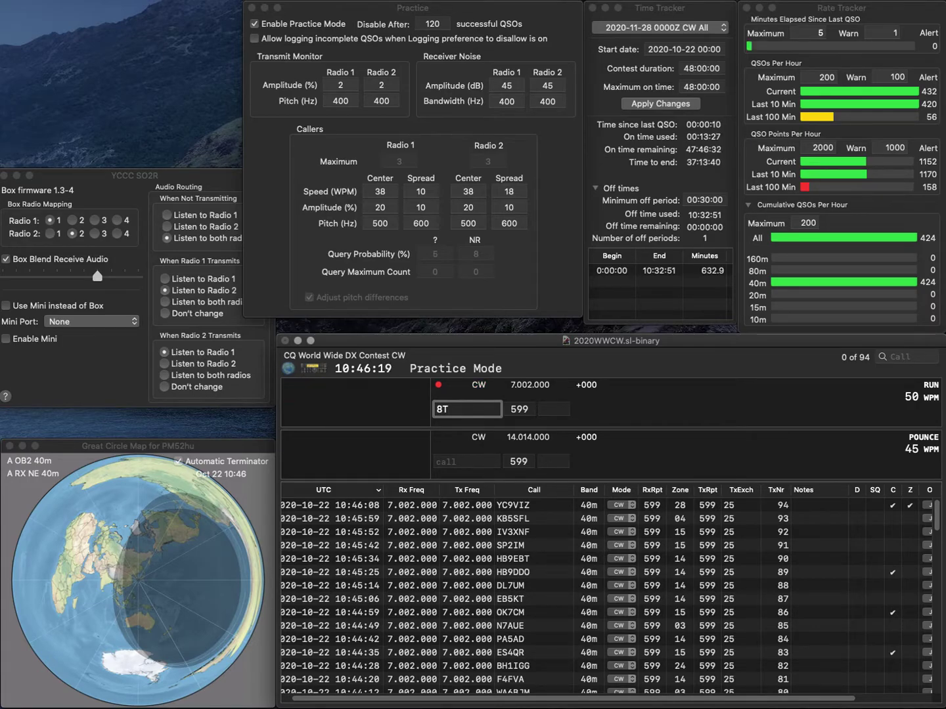
pyautogui.write('8A')
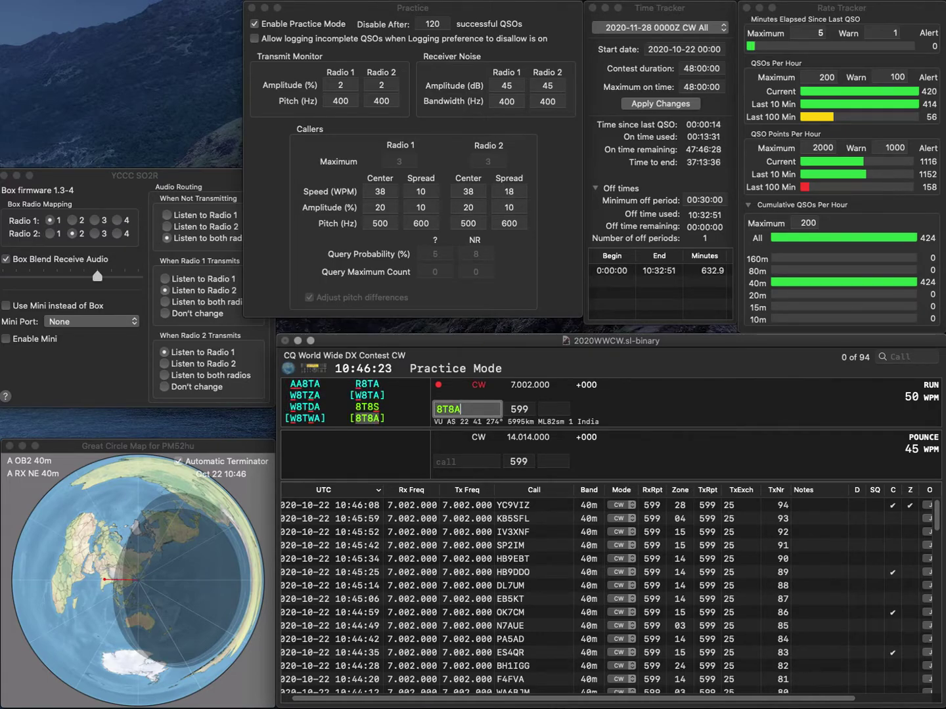
pyautogui.press('Return')
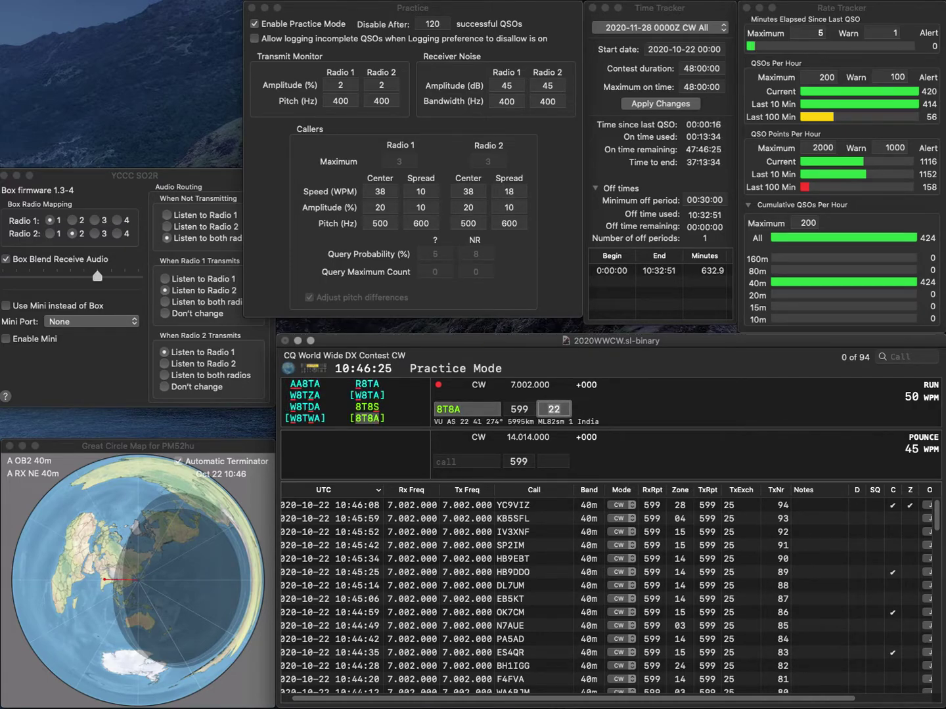
pyautogui.press('Return')
pyautogui.write('IV3AZV')
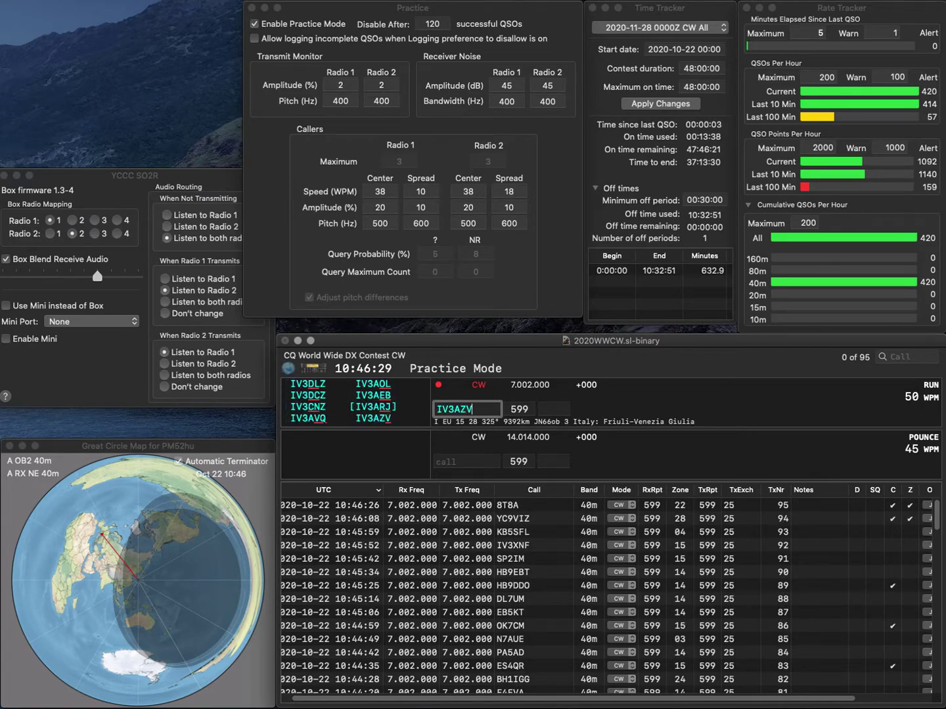
pyautogui.press('space')
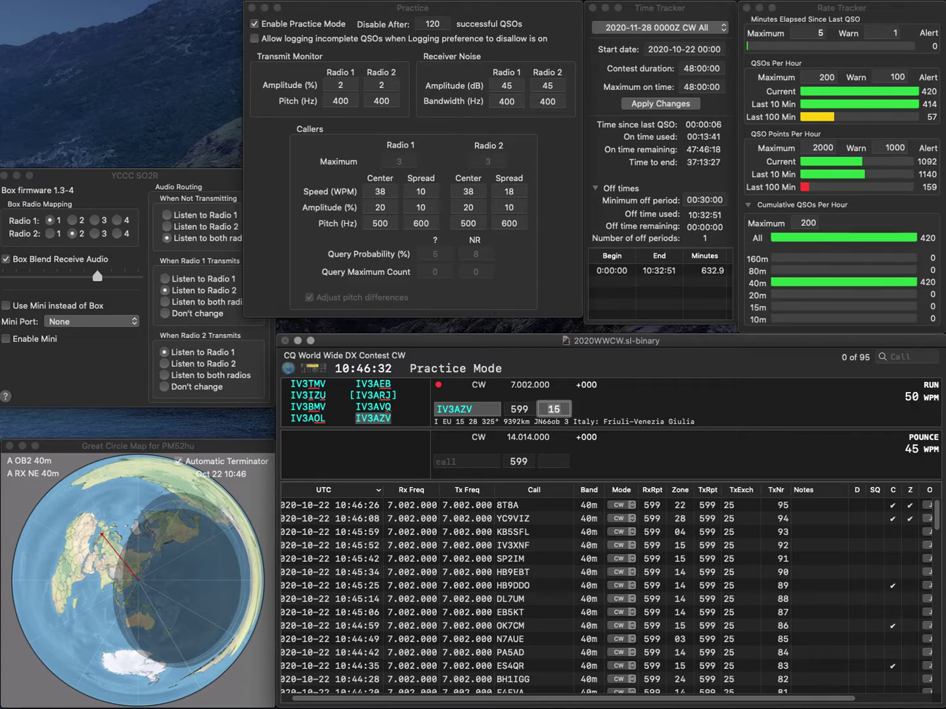
pyautogui.press('Return')
pyautogui.write('KN4CFD')
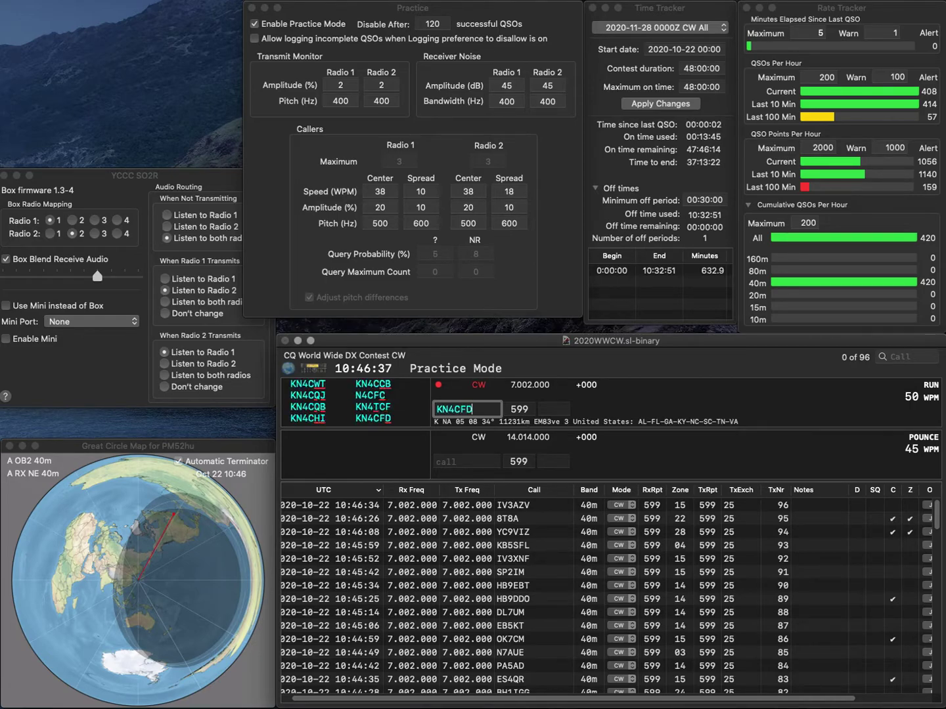
pyautogui.press('Return')
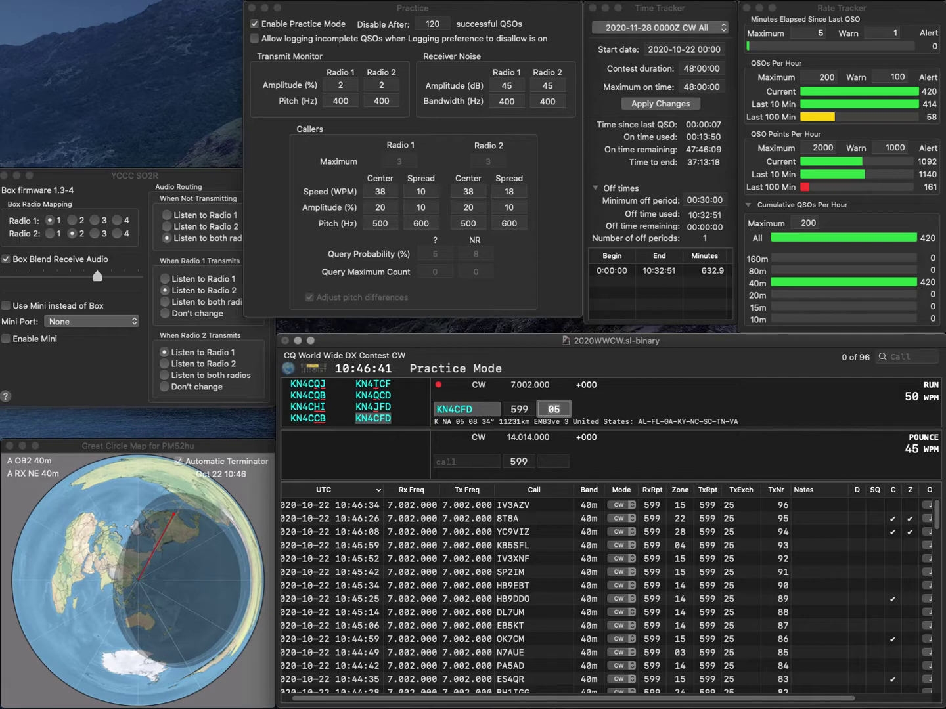
pyautogui.press('Return')
pyautogui.write('DL')
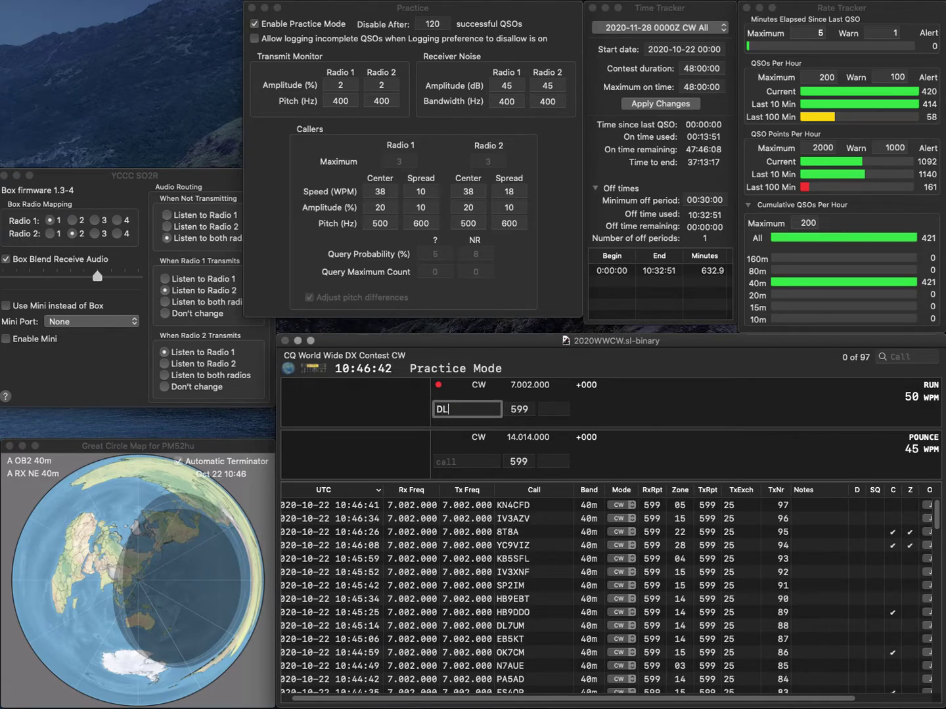
pyautogui.write('7AWO')
pyautogui.press('Return')
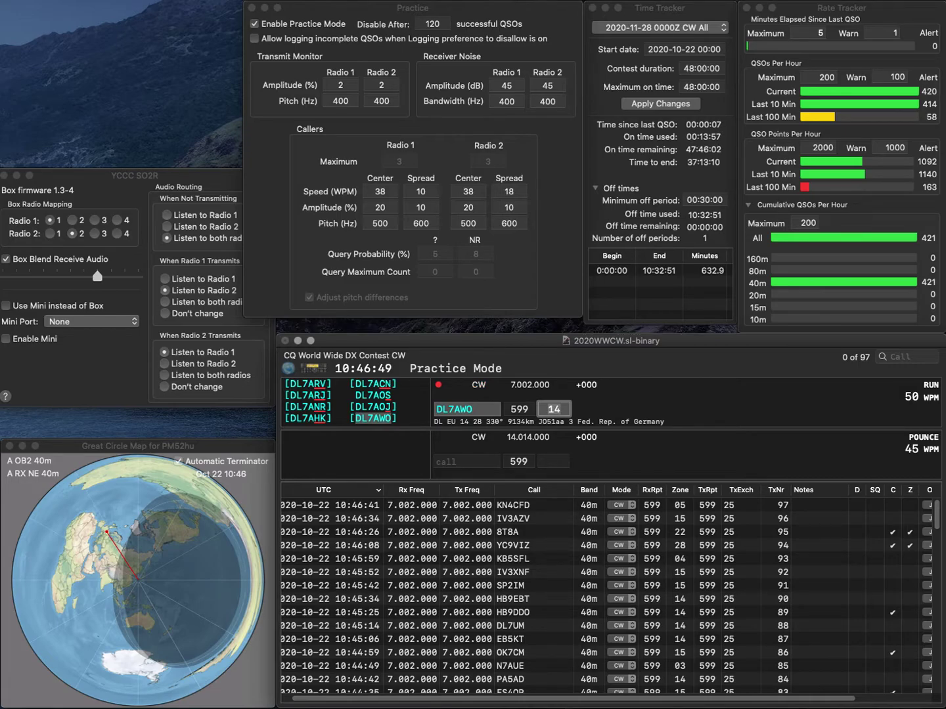
pyautogui.press('Return')
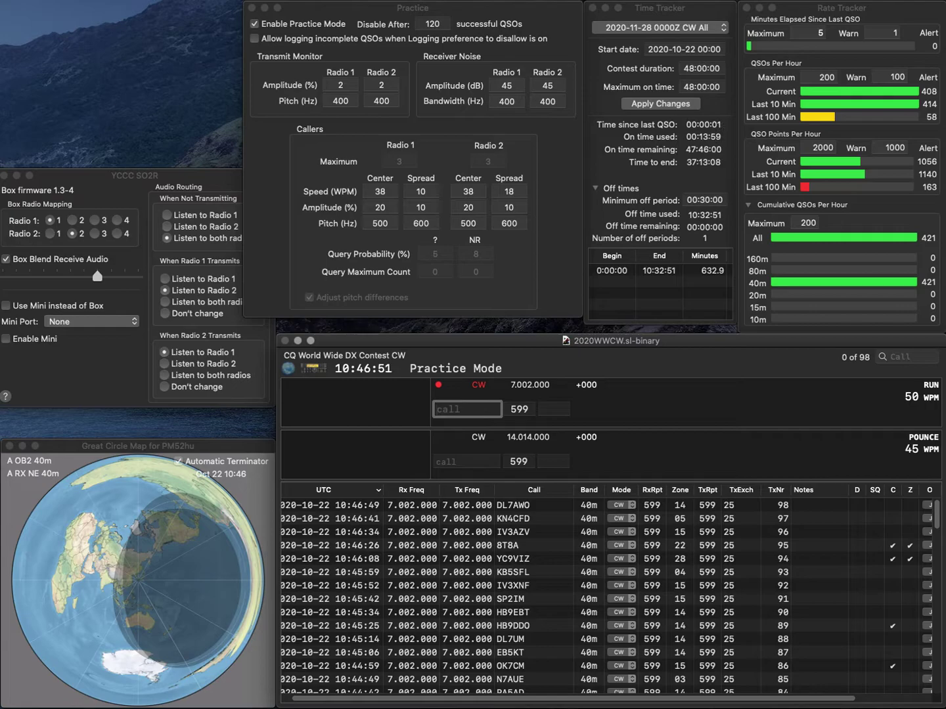
pyautogui.write('TM1')
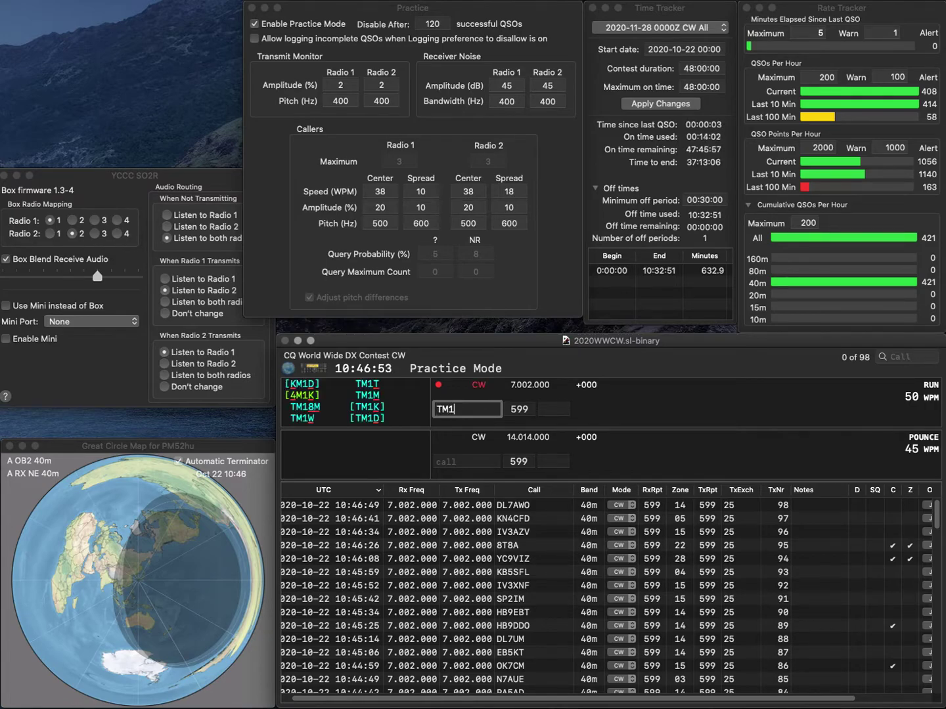
pyautogui.write('W')
pyautogui.press('Return')
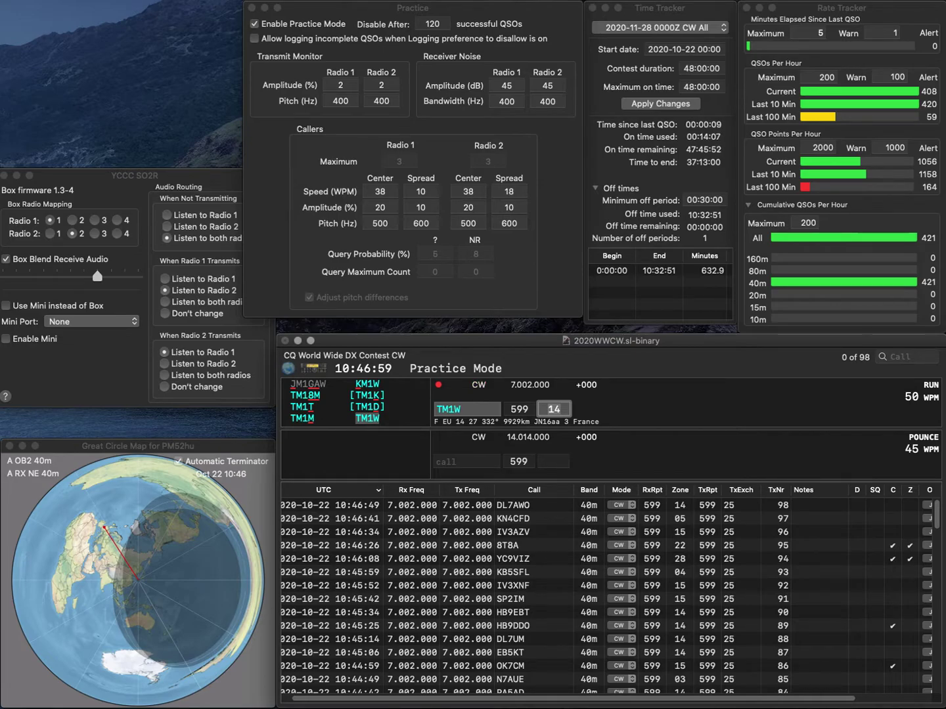
pyautogui.press('Return')
pyautogui.write('RM')
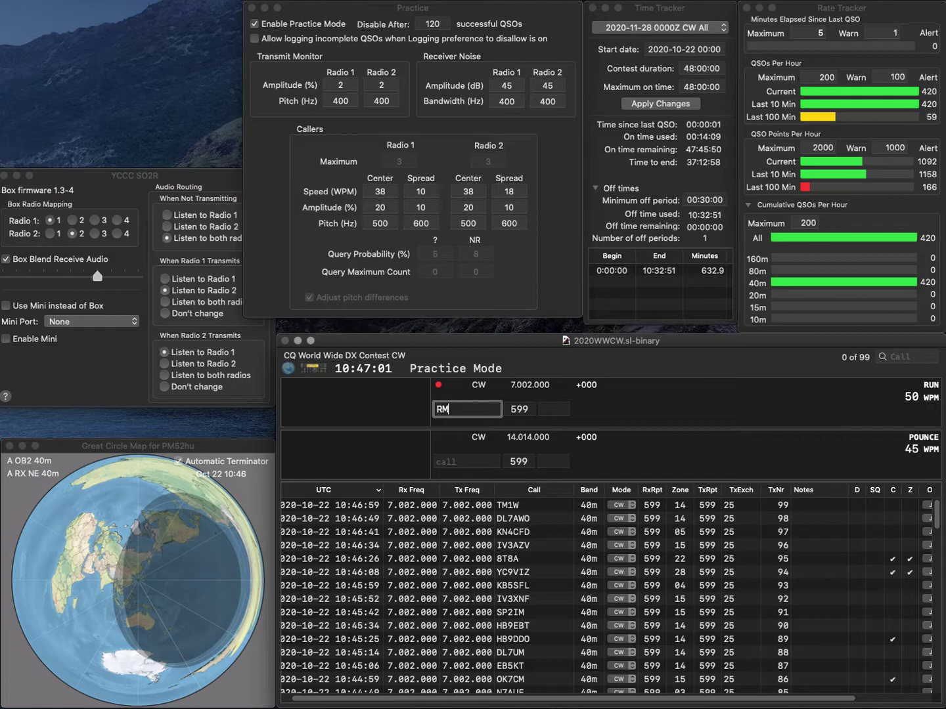
pyautogui.write('3V')
pyautogui.press('space')
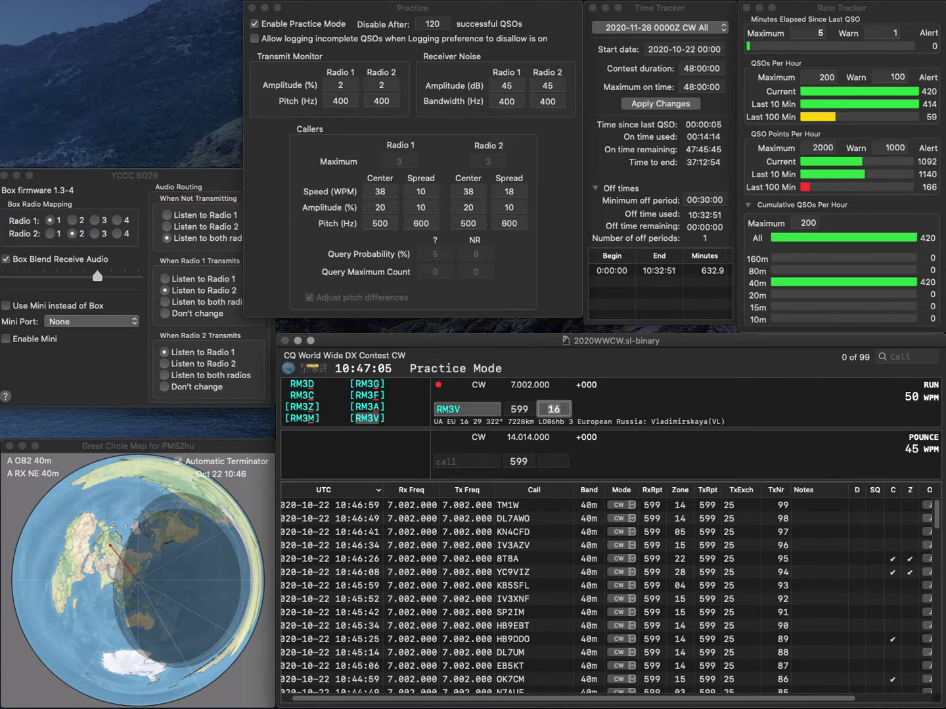
pyautogui.press('Return')
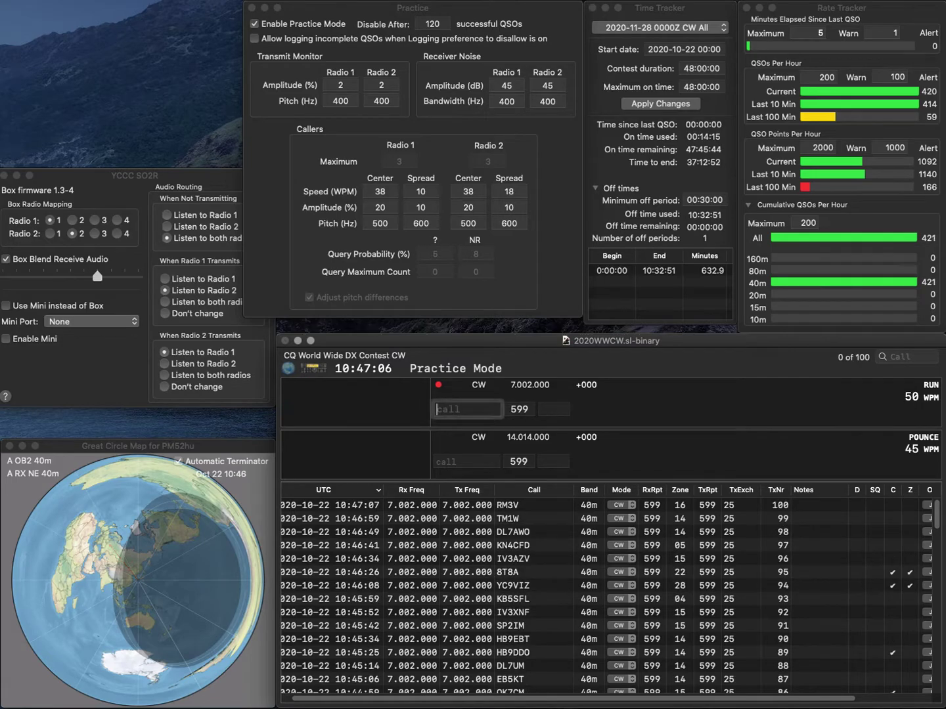
pyautogui.write('DL')
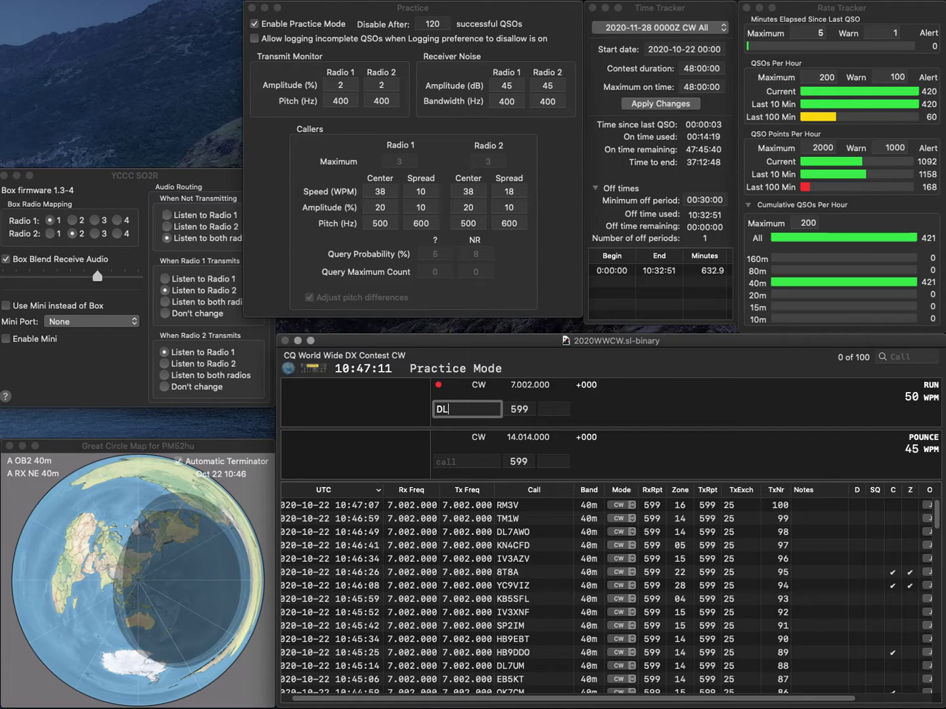
pyautogui.write('19')
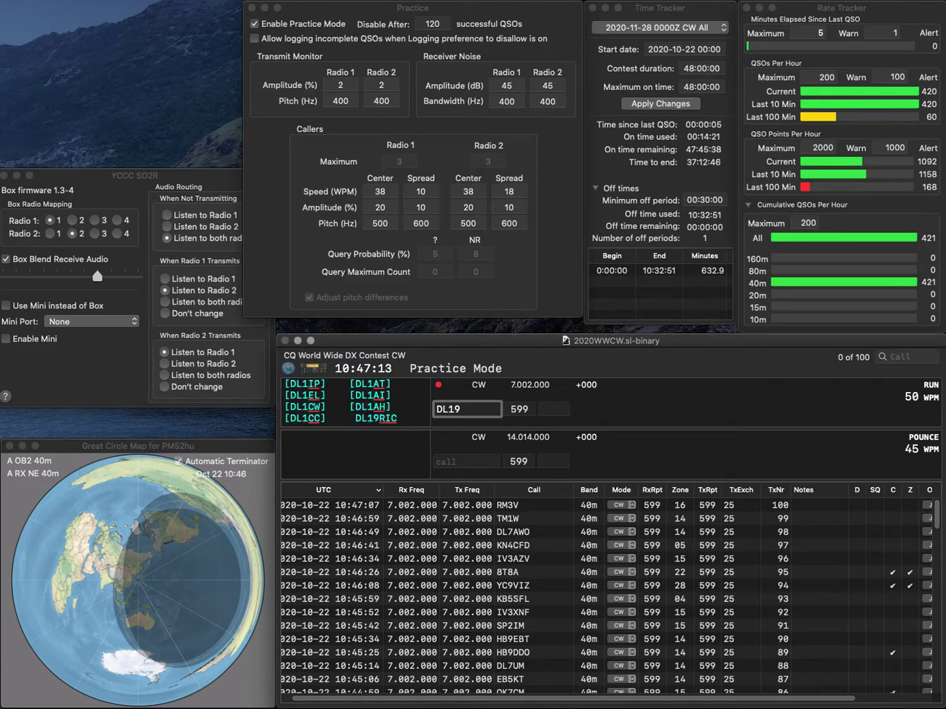
pyautogui.write('RIC')
pyautogui.press('Return')
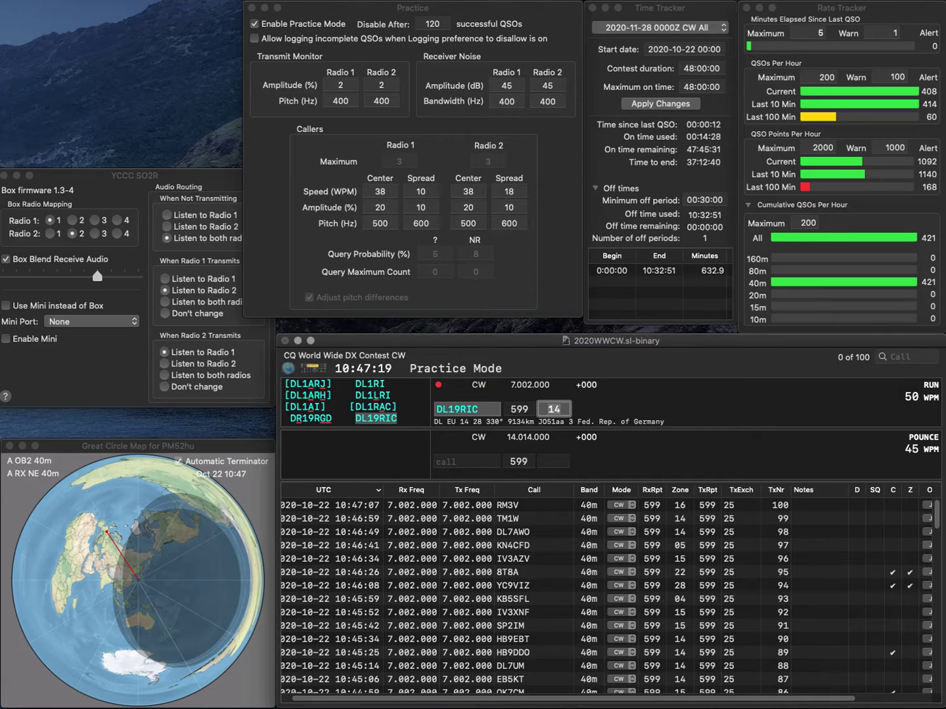
pyautogui.press('Return')
pyautogui.write('CX4SS')
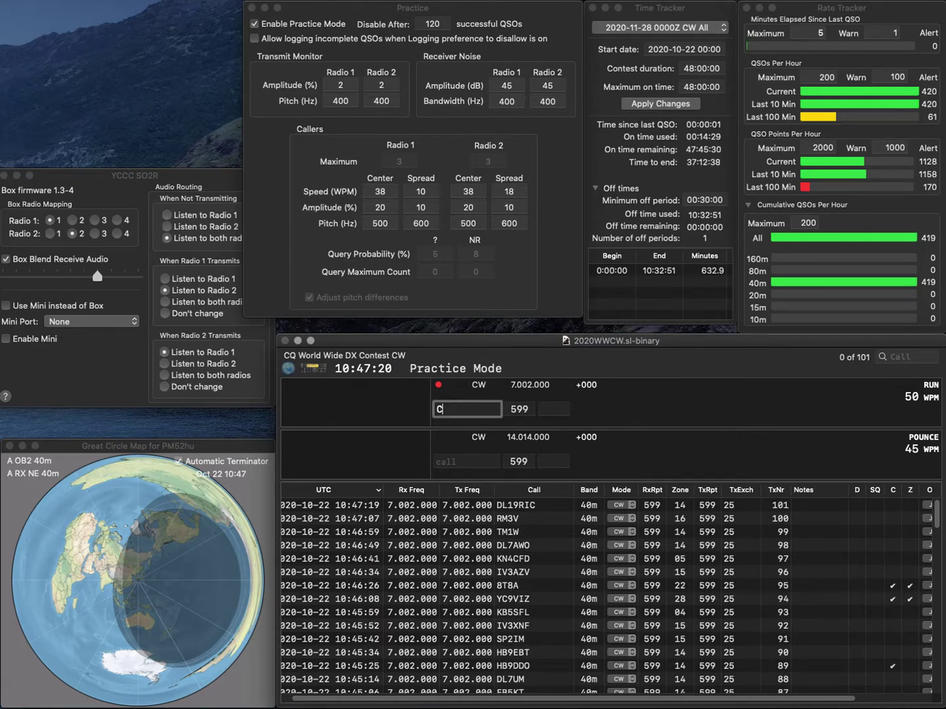
pyautogui.press('Return')
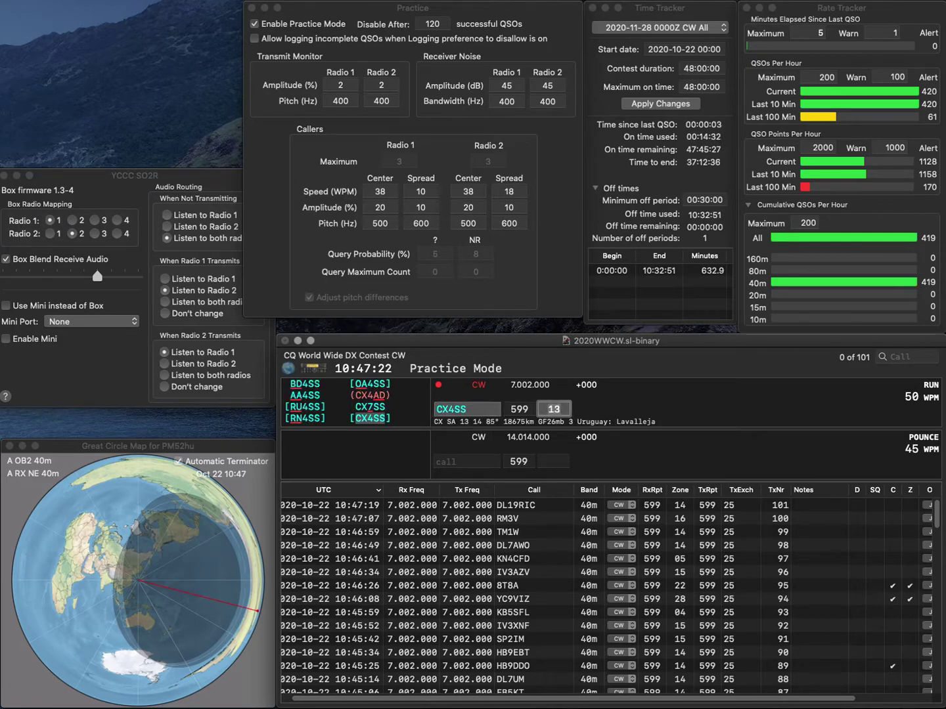
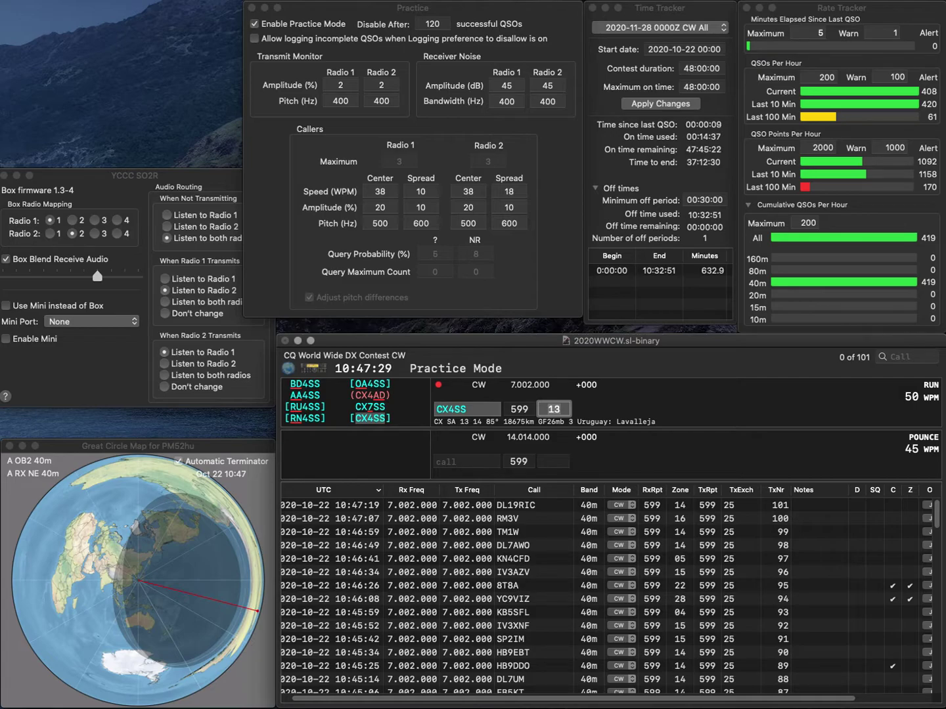
pyautogui.press('Return')
pyautogui.write('R')
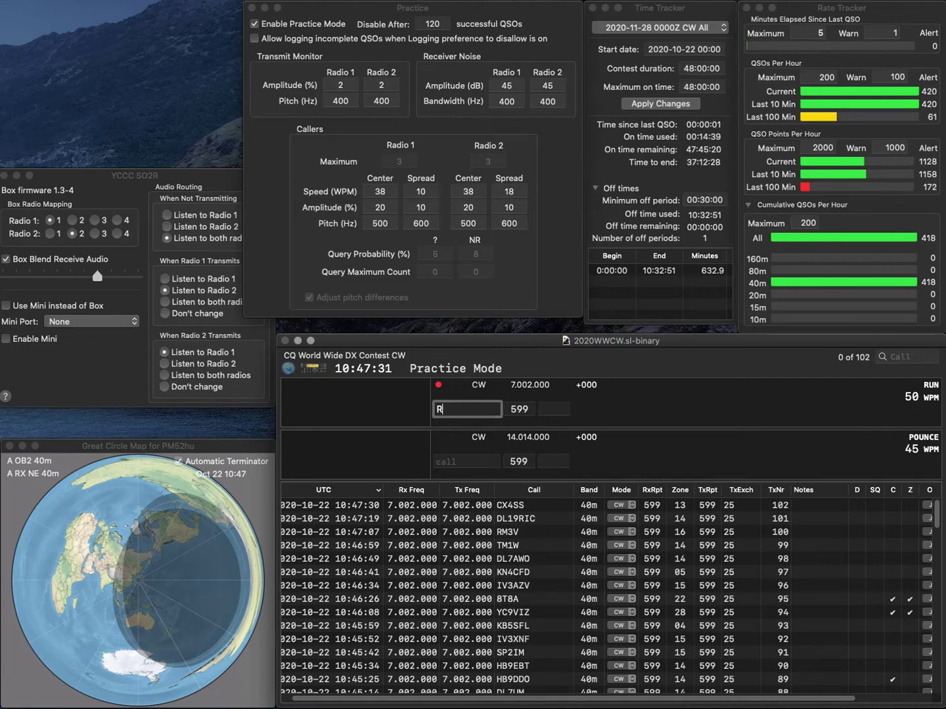
pyautogui.write('4IK')
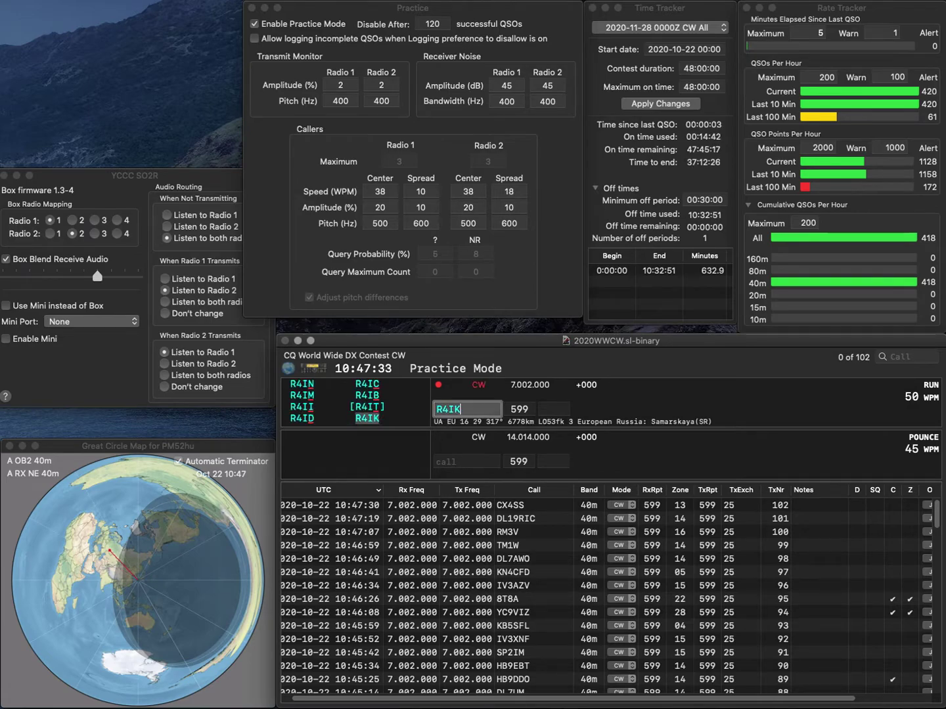
pyautogui.press('Tab')
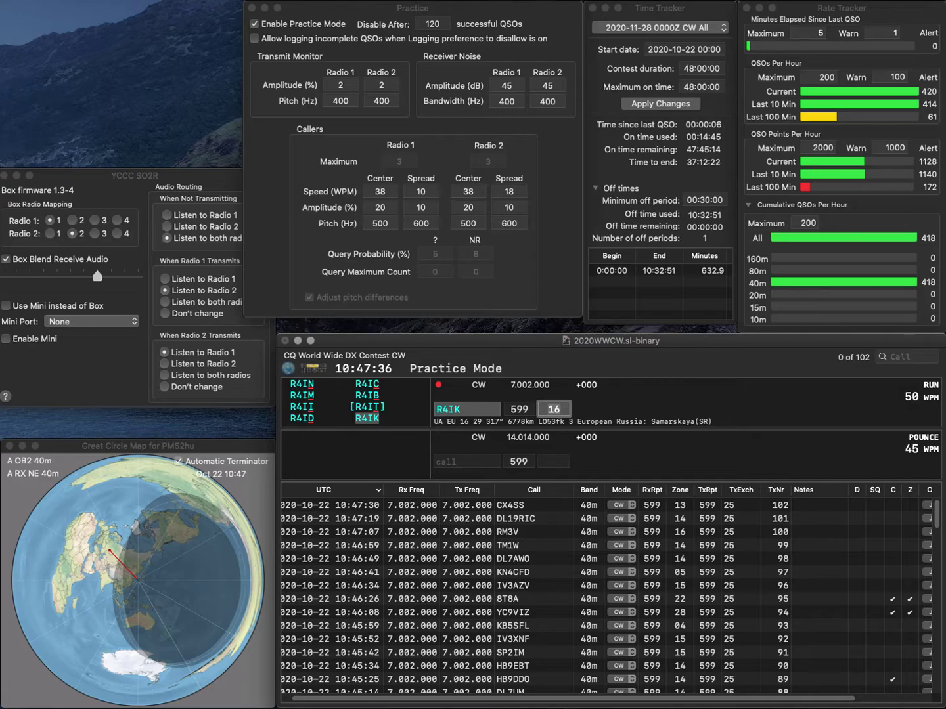
pyautogui.press('Return')
# - Work and log callers CR3S and JK7BEJ on 7.002.000 with their prefilled zones
pyautogui.write('CR')
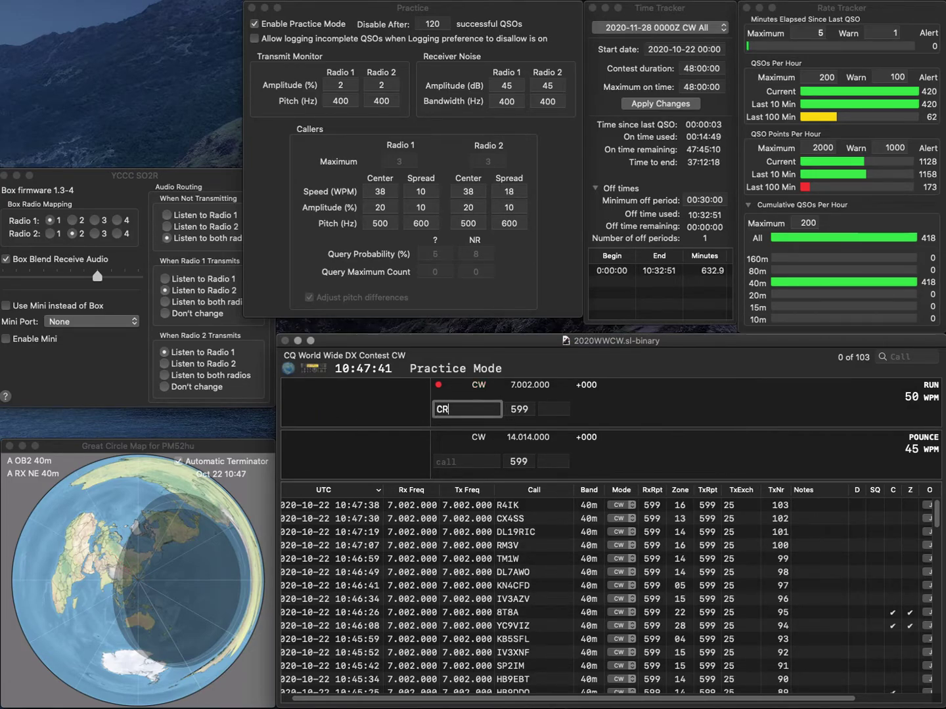
pyautogui.write('3S')
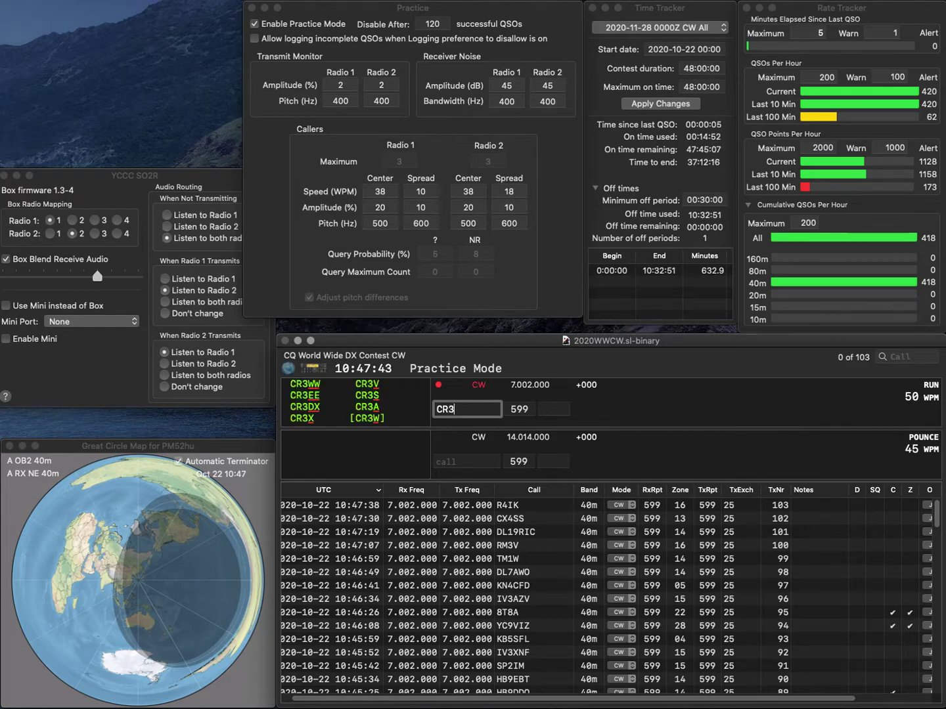
pyautogui.press('Return')
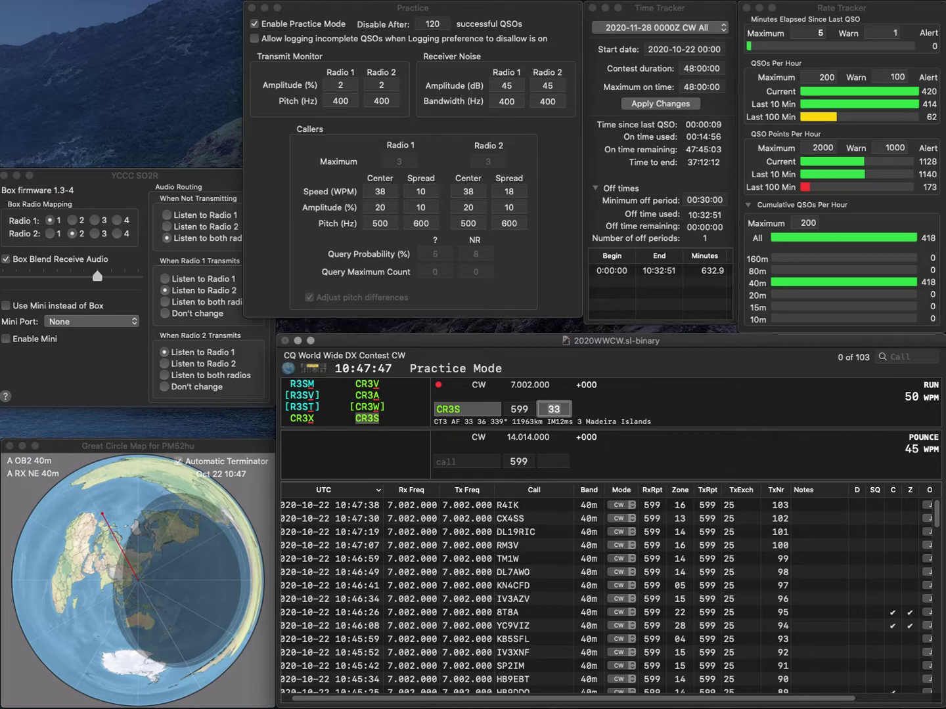
pyautogui.press('Return')
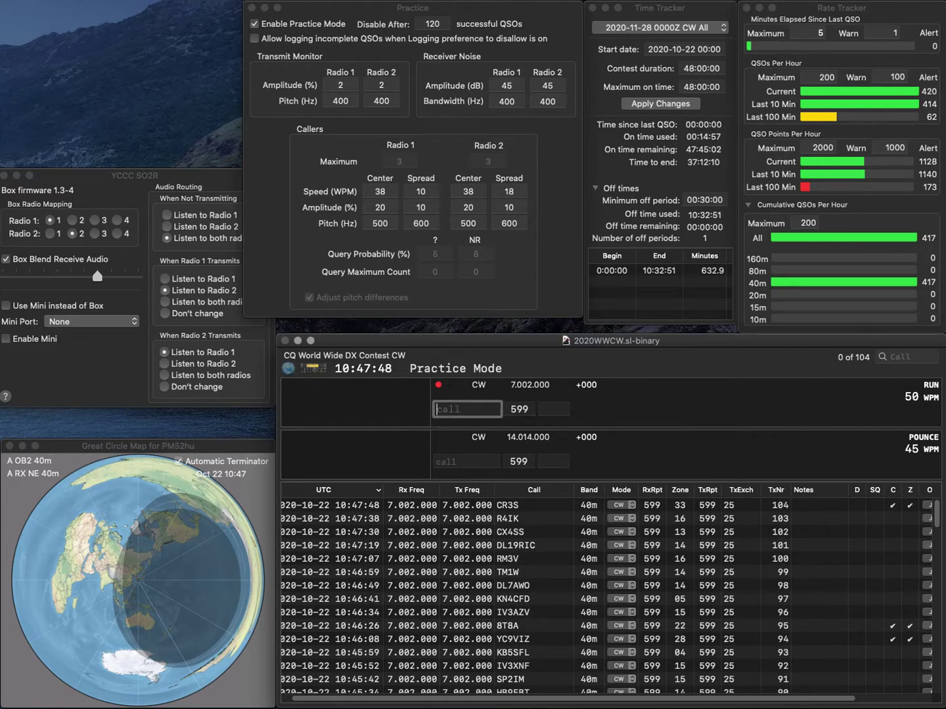
pyautogui.write('JK7BEJ')
pyautogui.press('space')
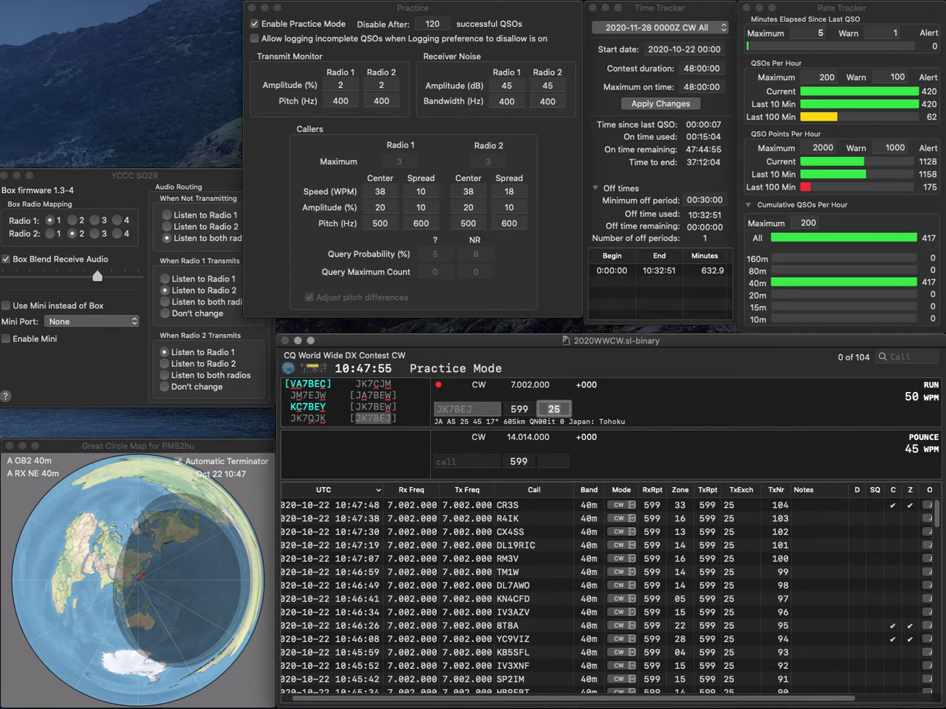
pyautogui.press('Return')
# - Work and log caller W0RX on 7.002.000 with its prefilled zone
pyautogui.write('W0RX')
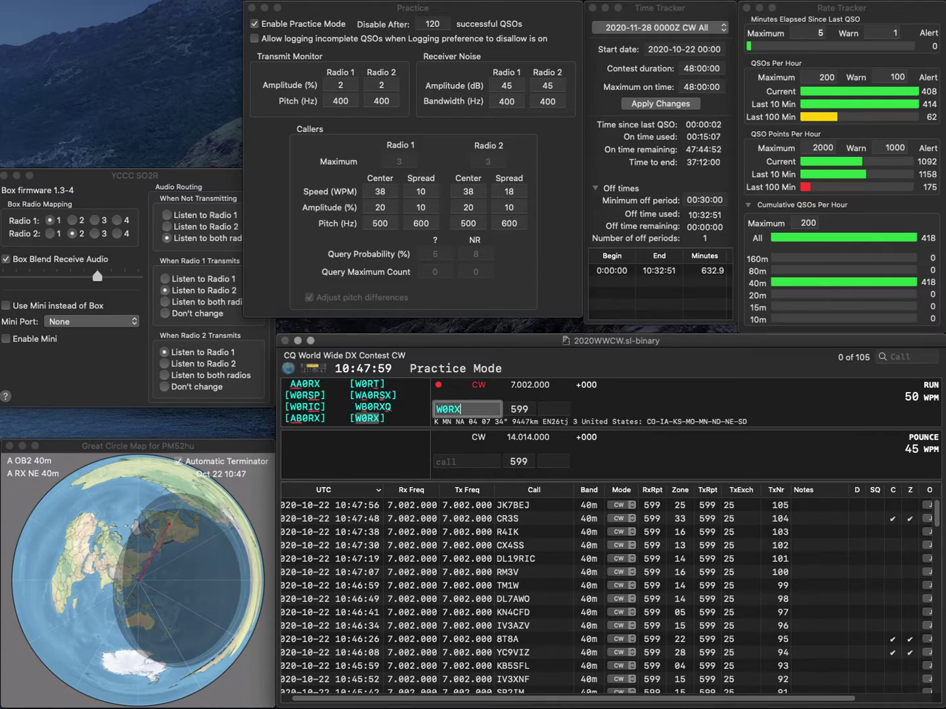
pyautogui.press('Return')
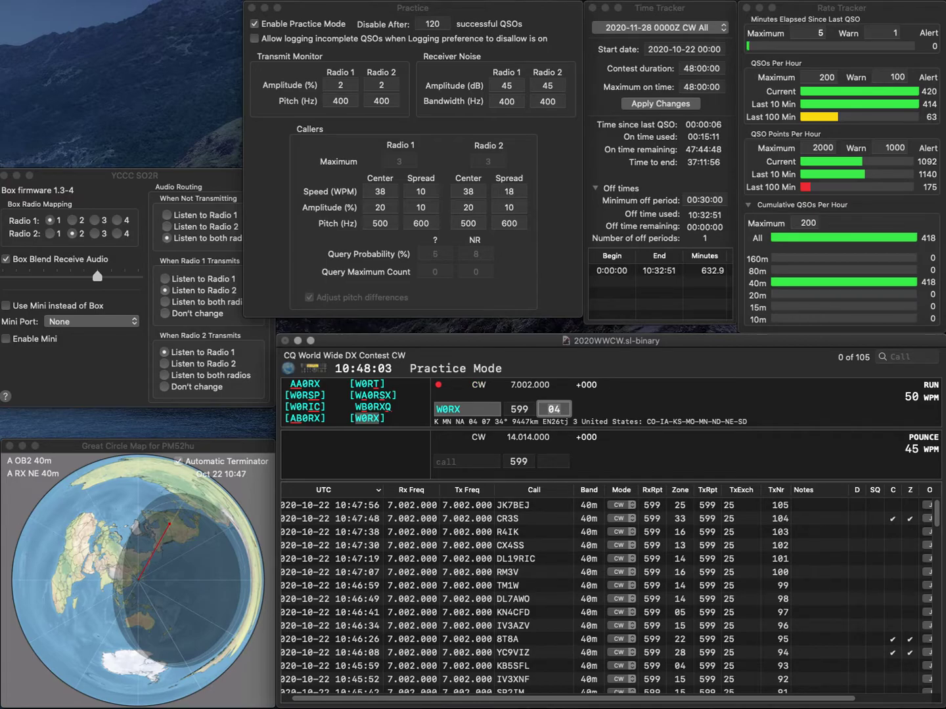
pyautogui.press('Return')
pyautogui.write('CT')
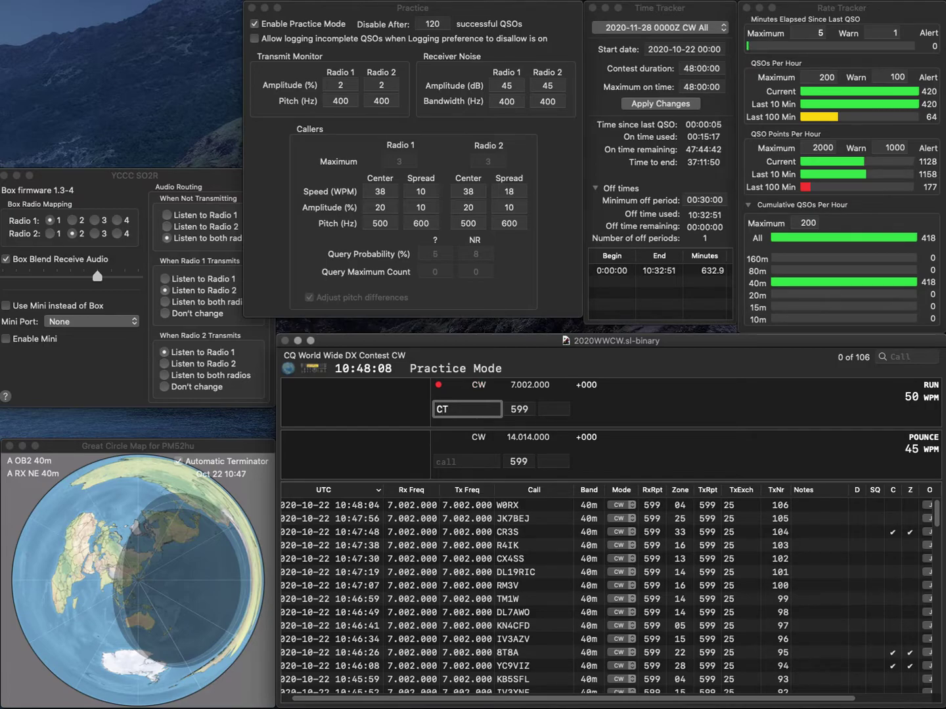
pyautogui.write('6')
pyautogui.press('BackSpace')
pyautogui.write('B5')
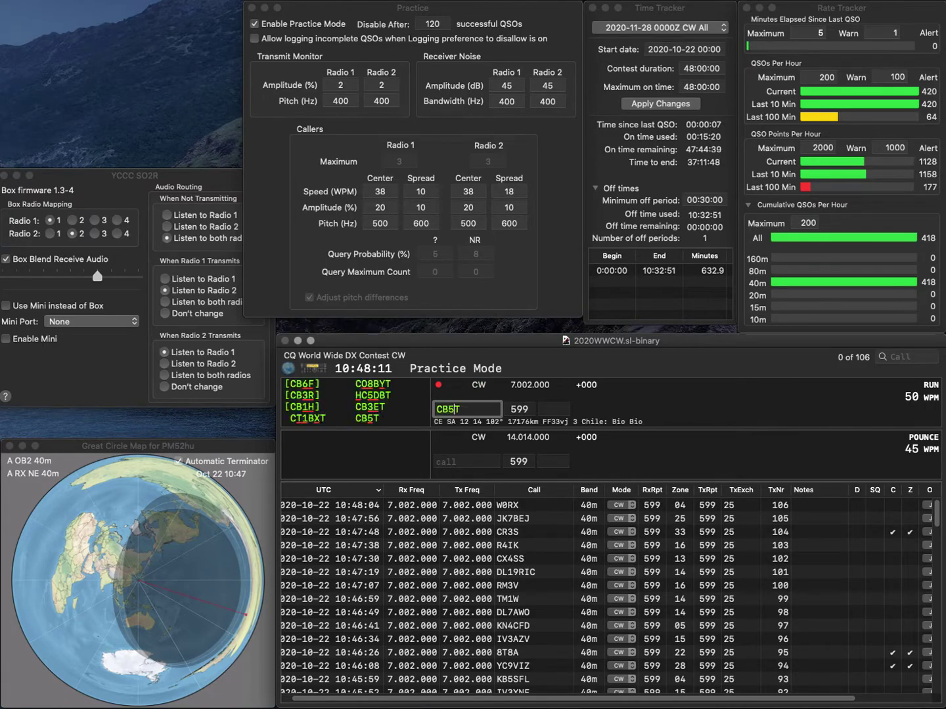
pyautogui.press('space')
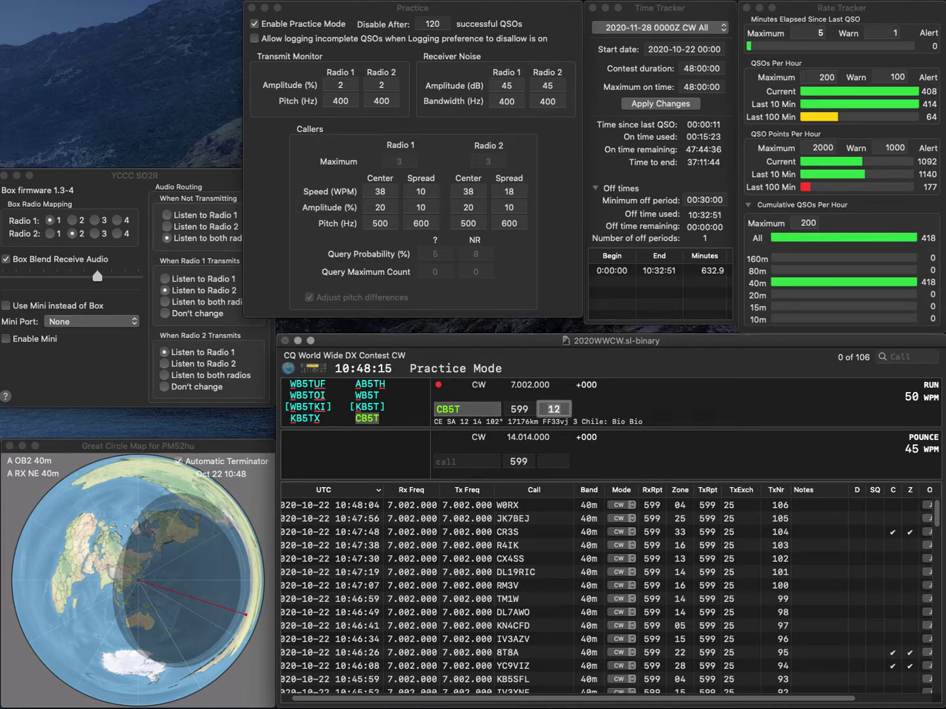
pyautogui.press('Return')
pyautogui.write('IU7KK')
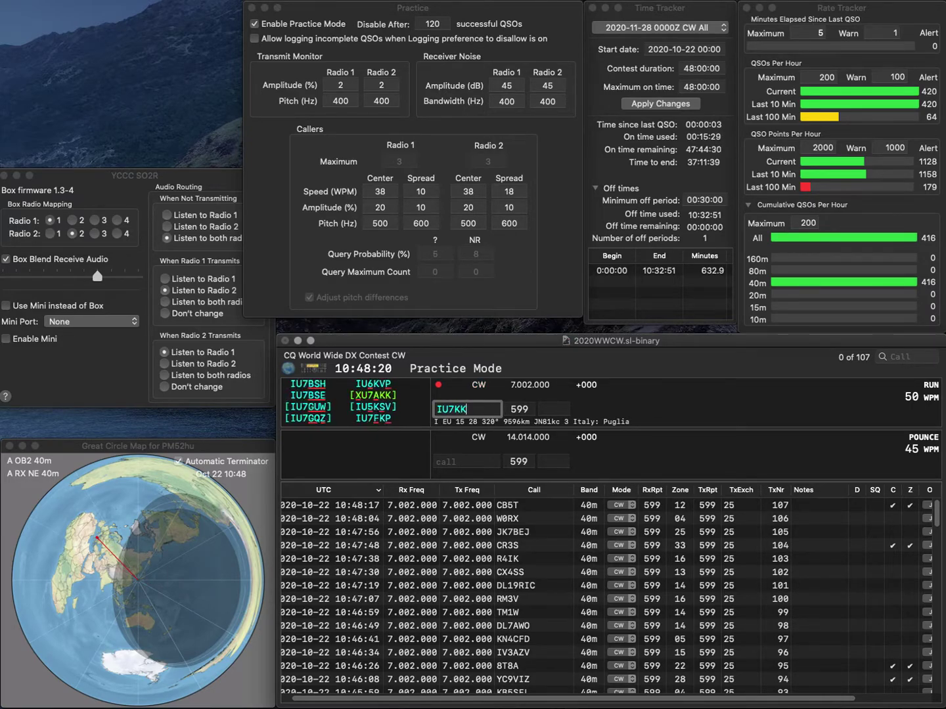
pyautogui.press('BackSpace')
pyautogui.write('VP')
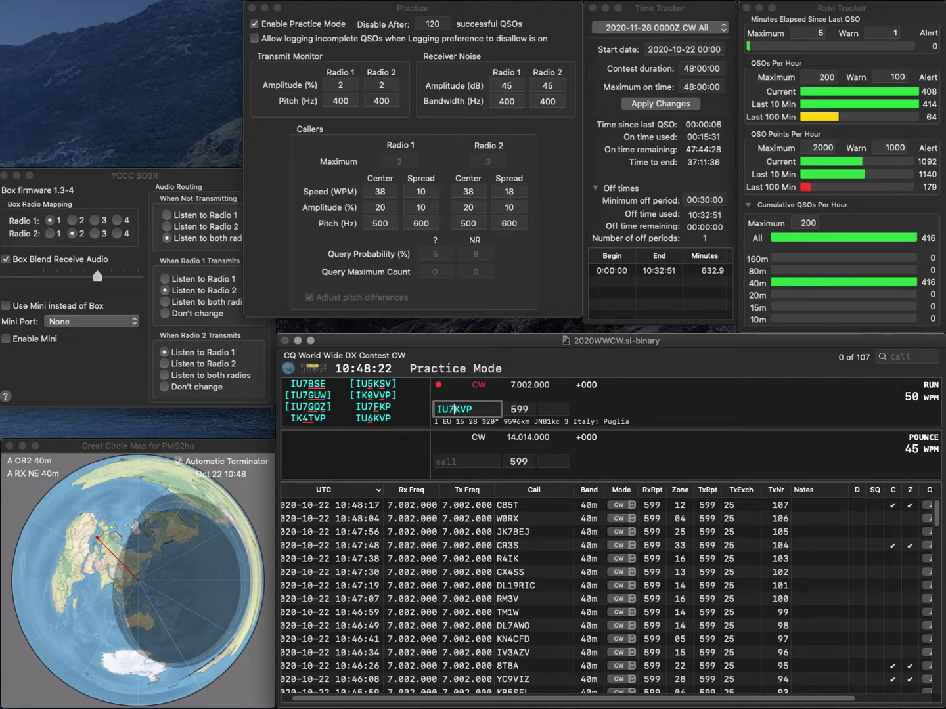
pyautogui.press('Left')
pyautogui.press('BackSpace')
pyautogui.write('6')
pyautogui.press('space')
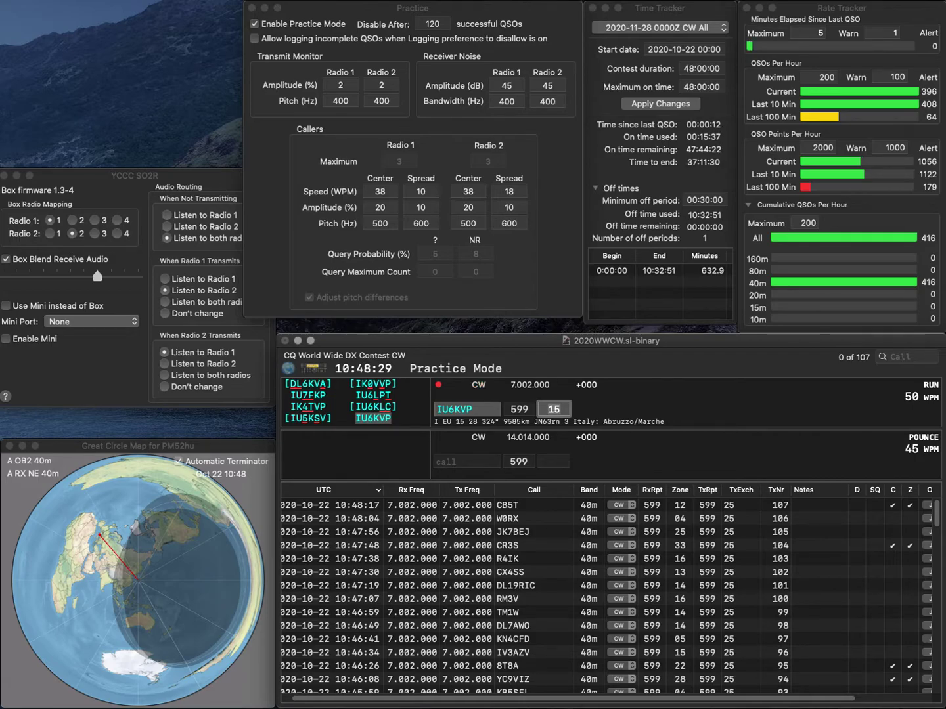
pyautogui.press('Return')
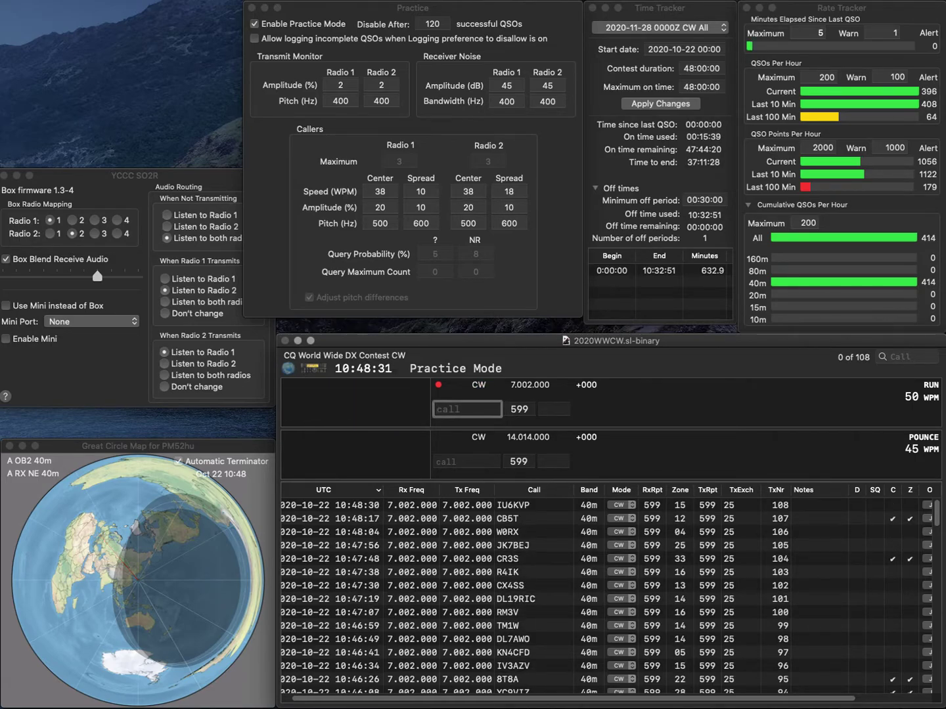
# - Work and log callers K1MD and LY1FW on 7.002.000 with their prefilled zones
pyautogui.write('K1MD')
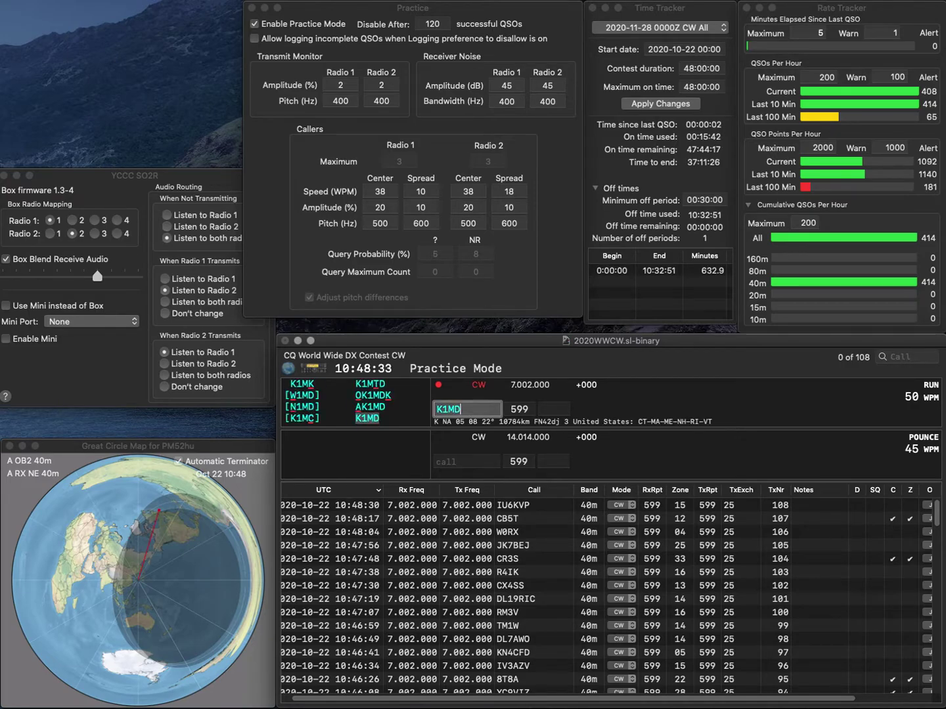
pyautogui.press('space')
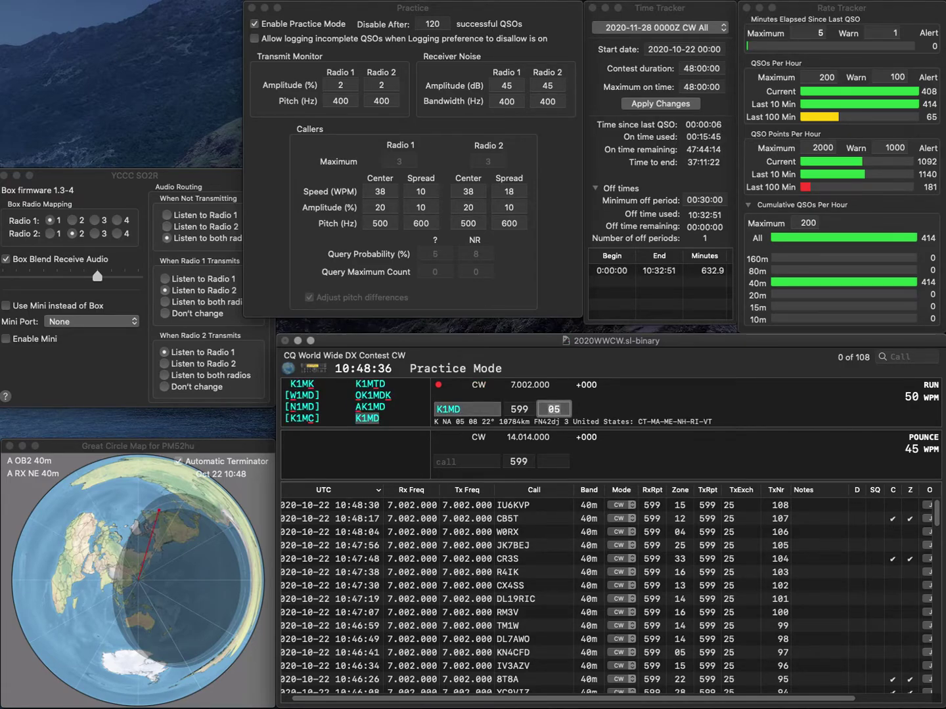
pyautogui.press('Return')
pyautogui.write('LY1FW')
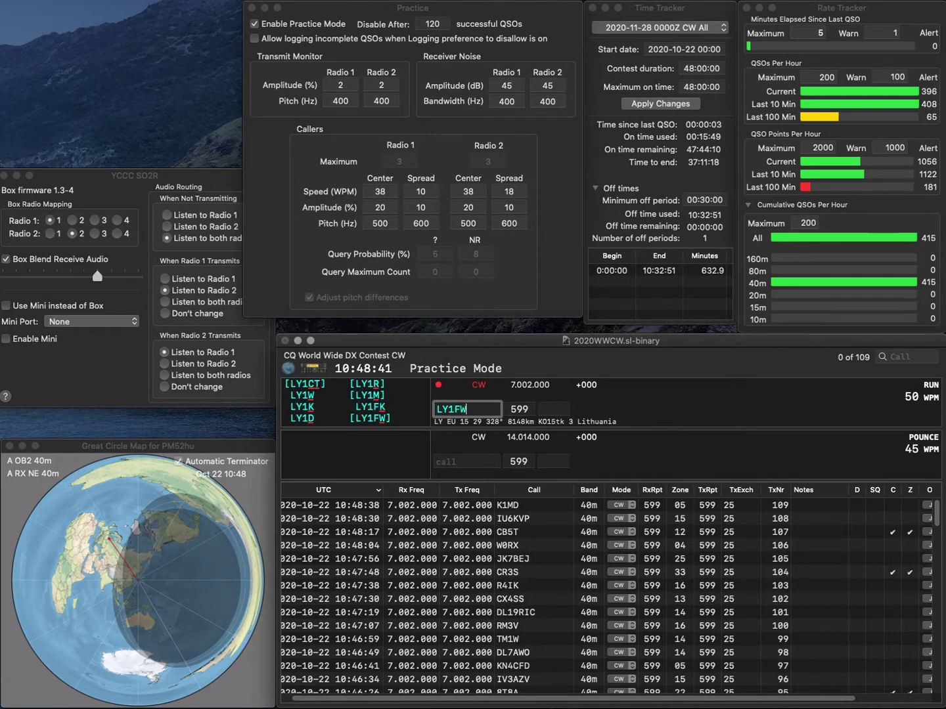
pyautogui.press('Return')
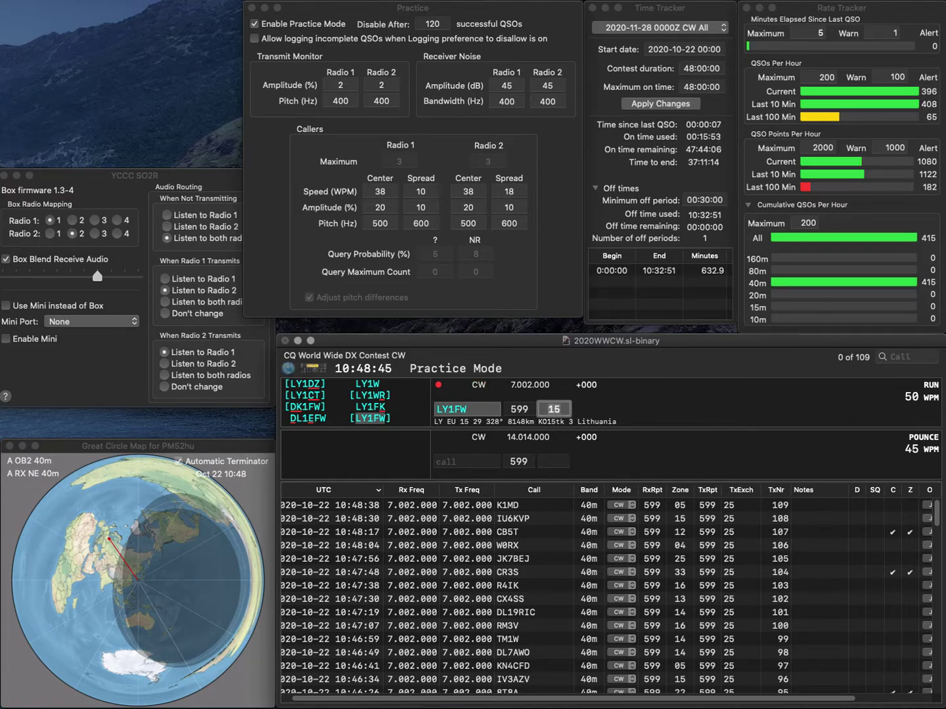
pyautogui.press('Return')
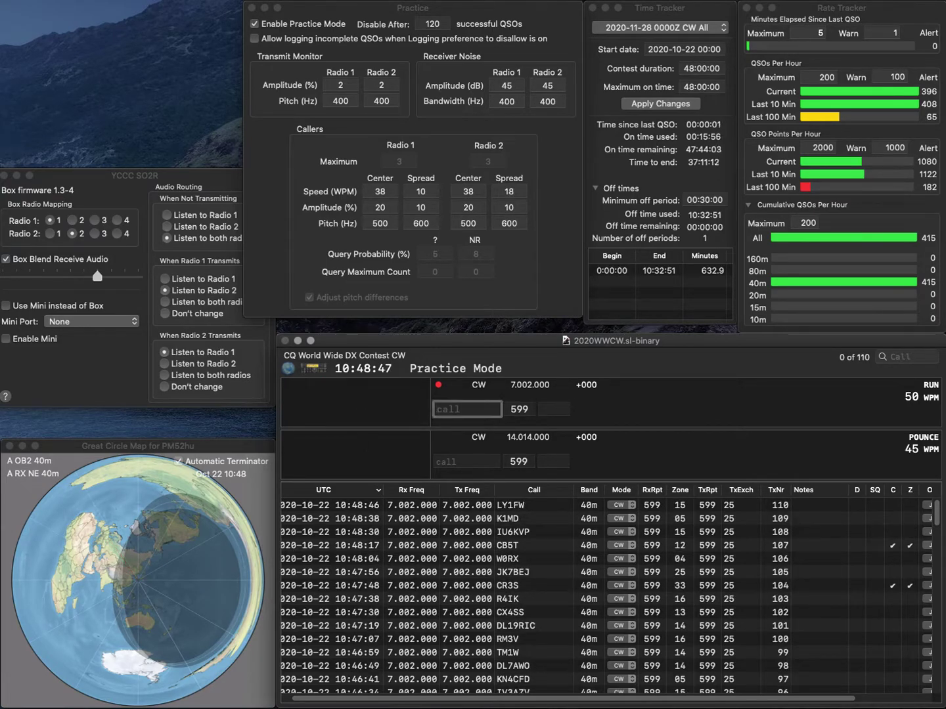
pyautogui.write('JA3A')
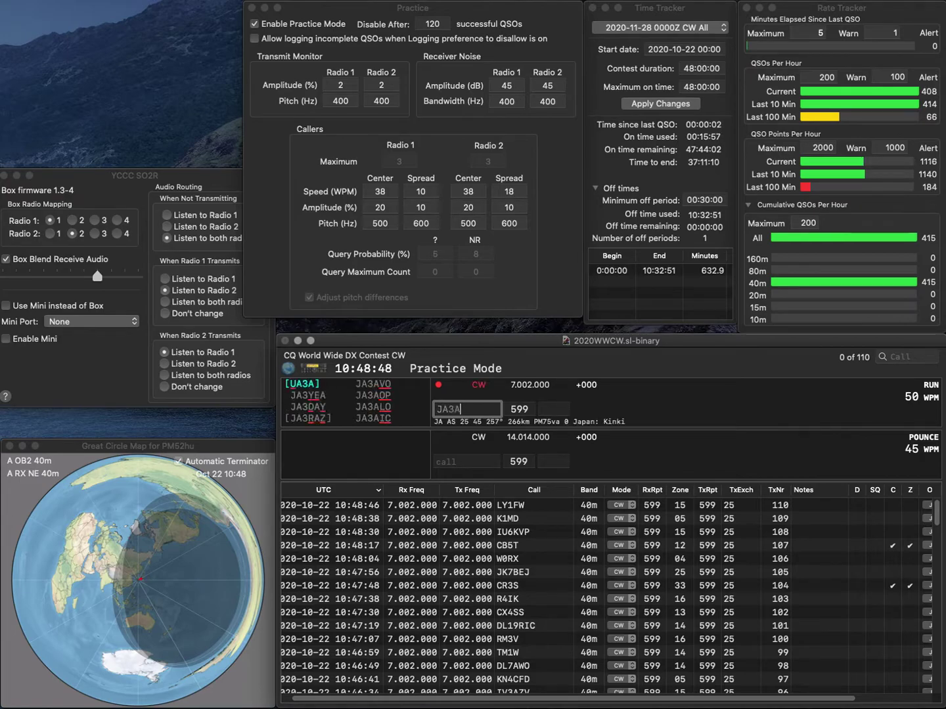
pyautogui.write('LO')
pyautogui.press('space')
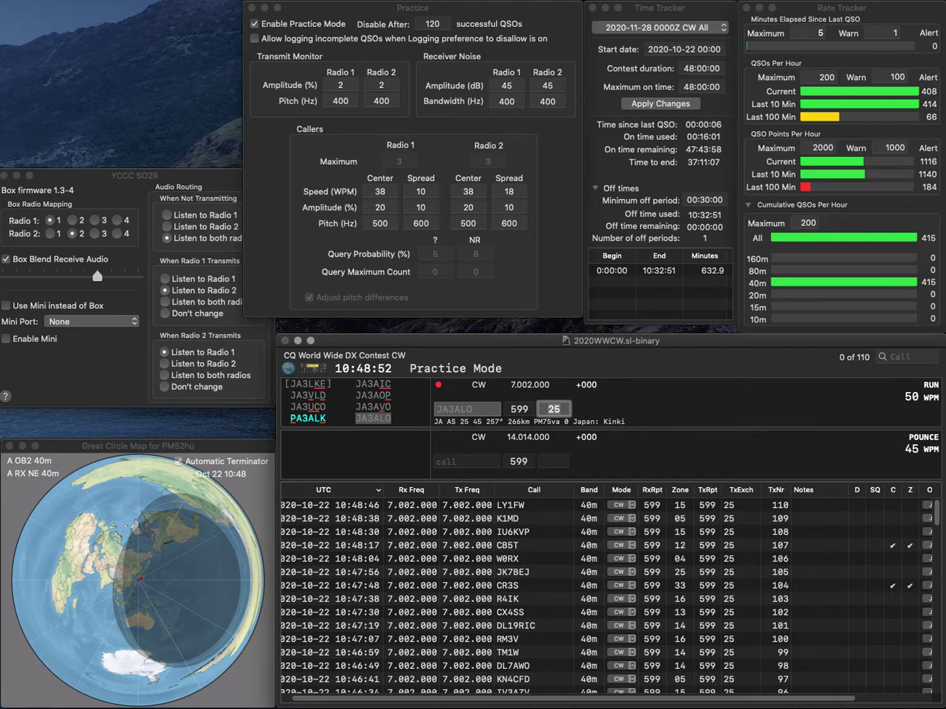
pyautogui.press('Return')
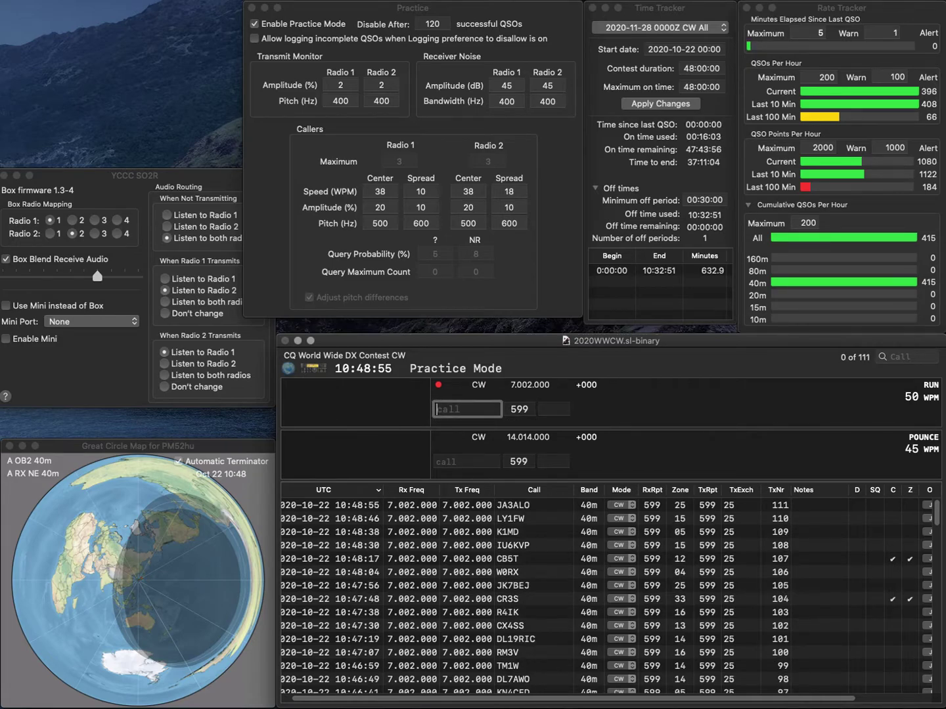
pyautogui.write('IT9RWB')
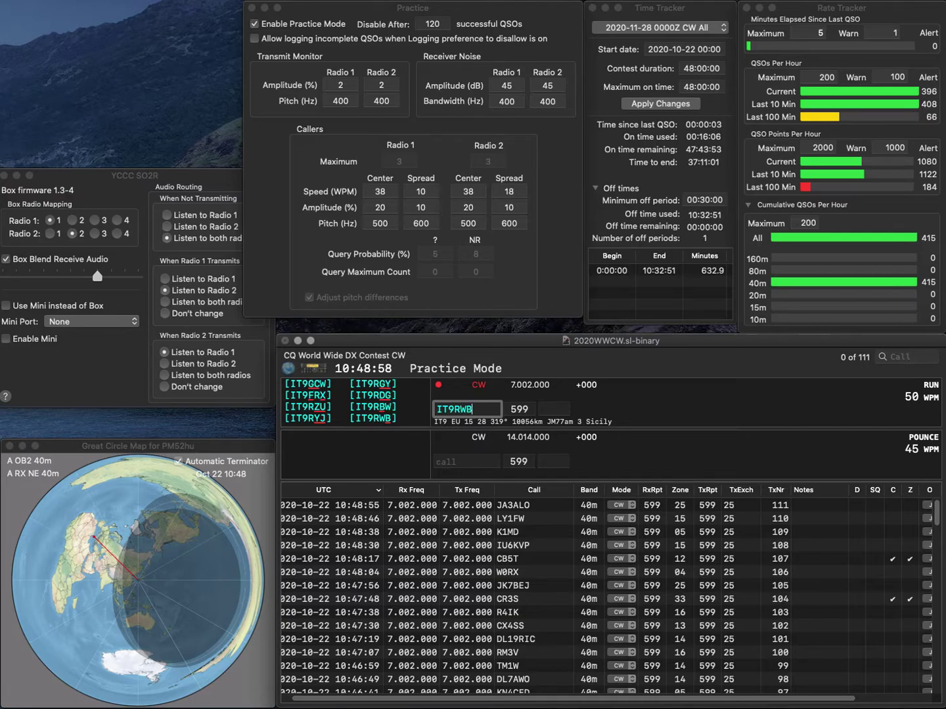
pyautogui.press('Return')
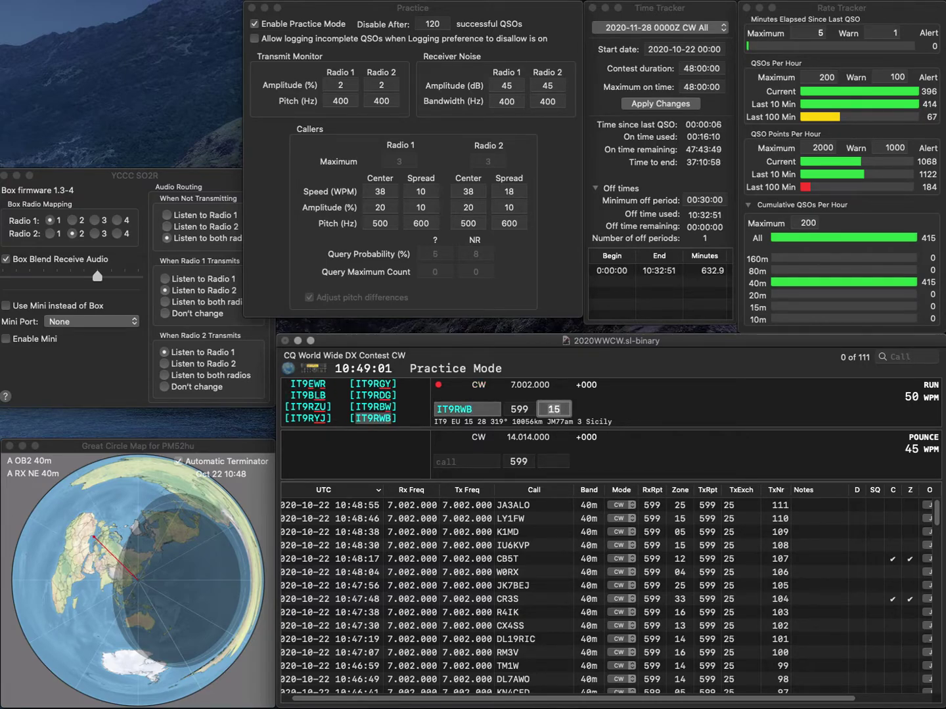
pyautogui.press('Return')
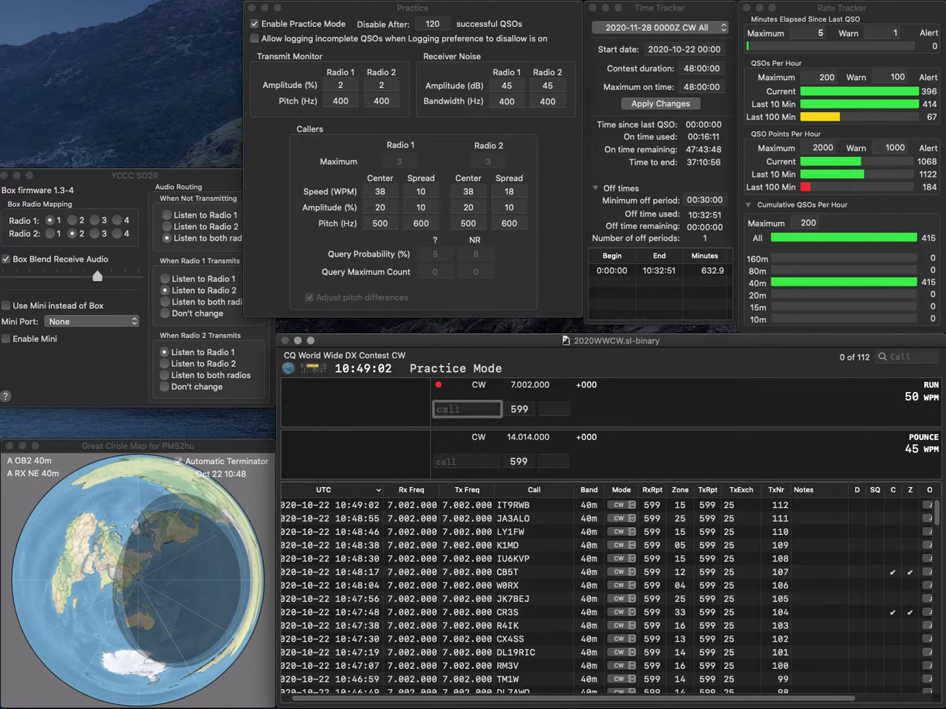
pyautogui.write('G3YMC')
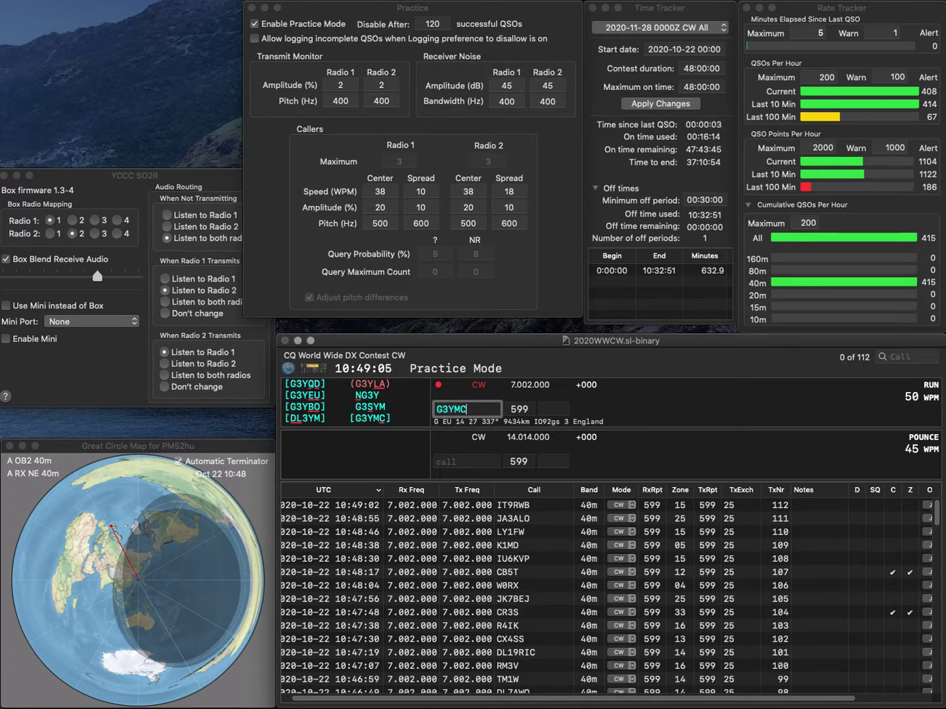
pyautogui.press('Return')
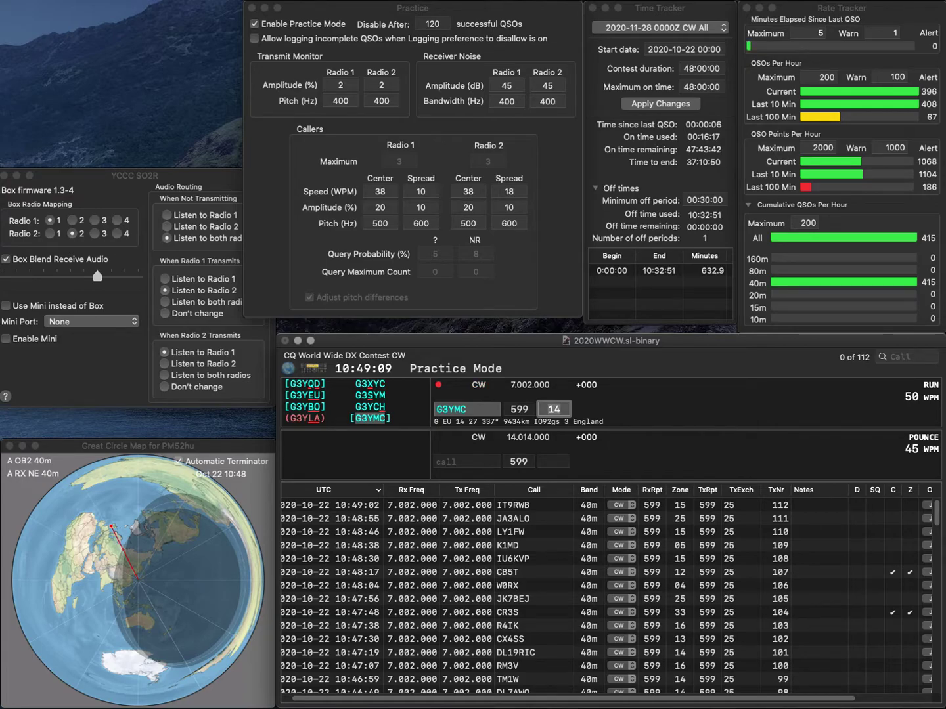
pyautogui.press('Return')
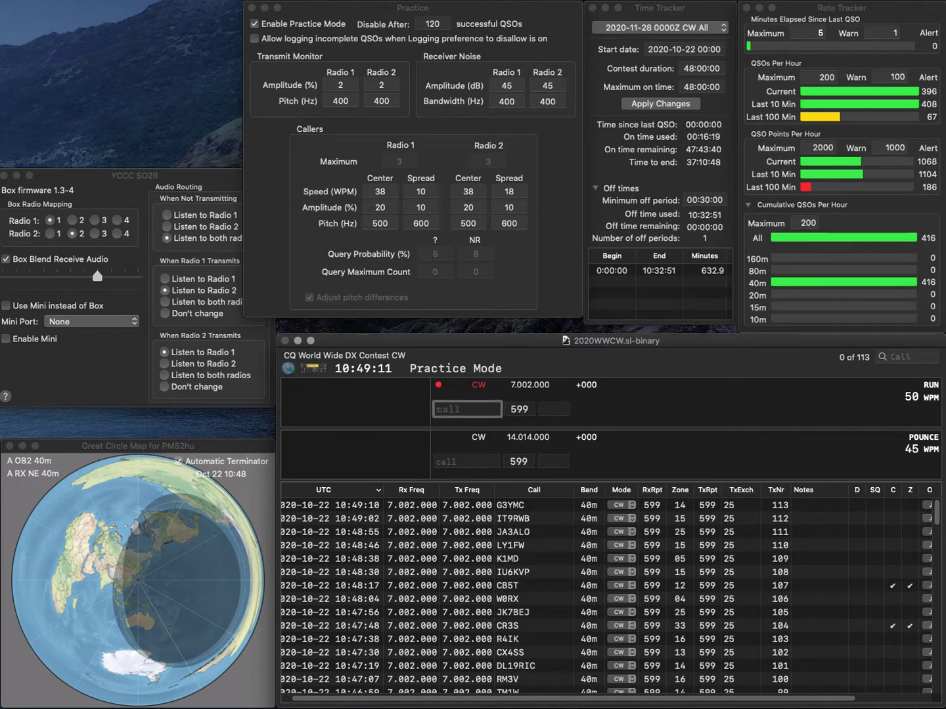
pyautogui.write('IW0G')
pyautogui.write('TA')
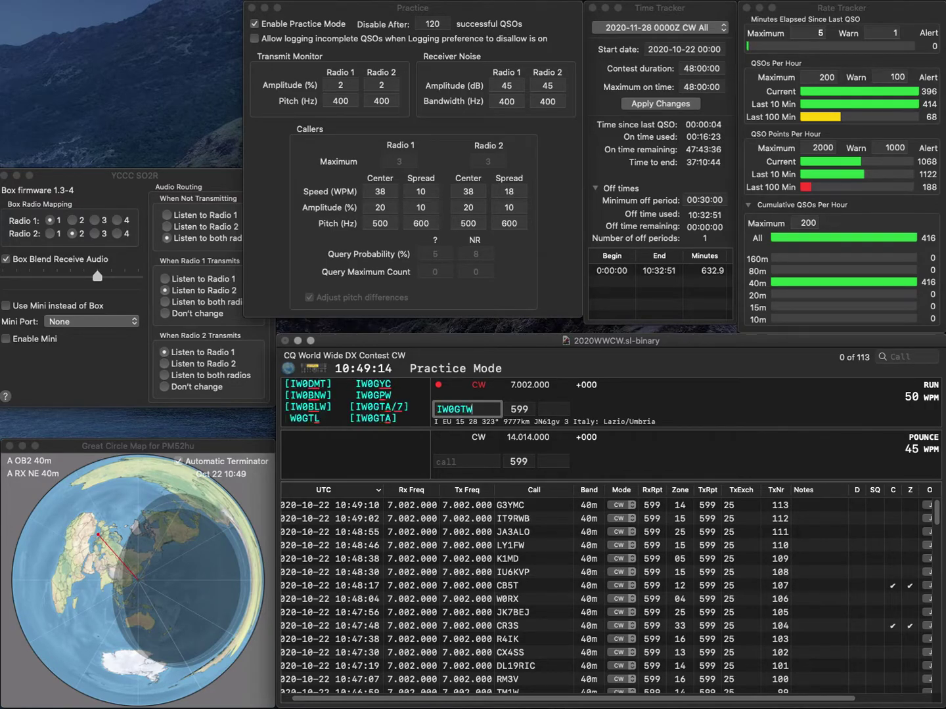
pyautogui.press('space')
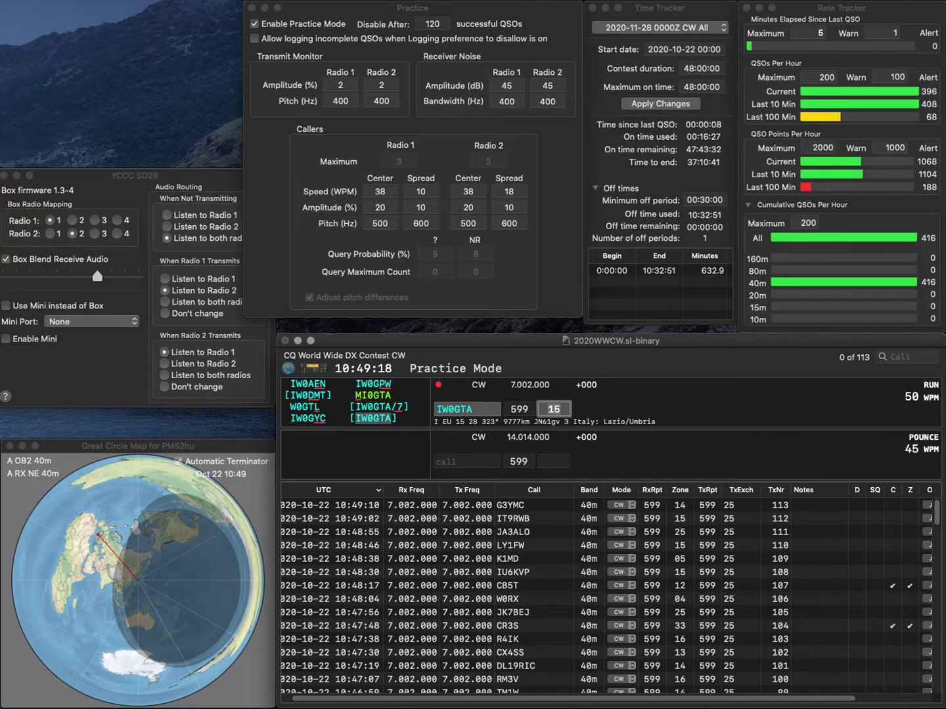
pyautogui.press('Return')
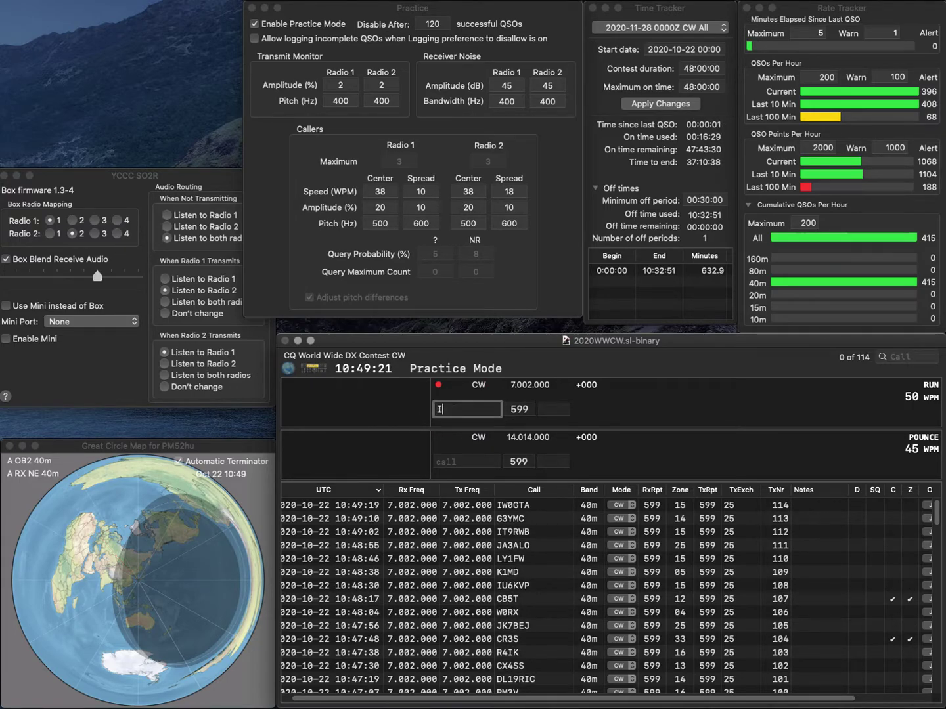
pyautogui.write('IM')
pyautogui.write('IWM')
pyautogui.press('space')
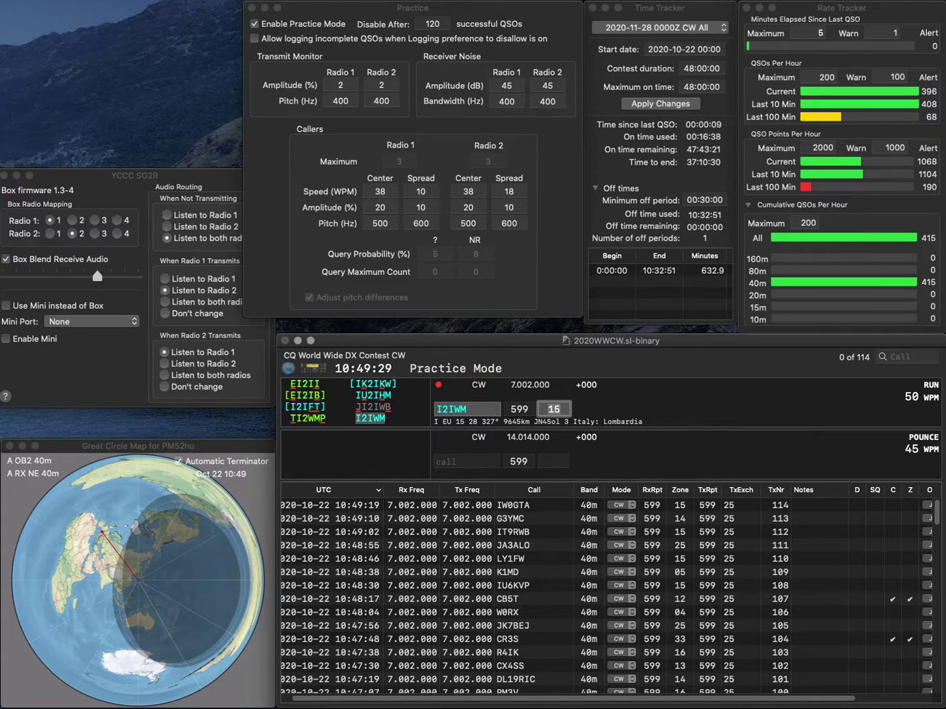
pyautogui.press('Return')
pyautogui.write('KF0M')
pyautogui.press('Tab')
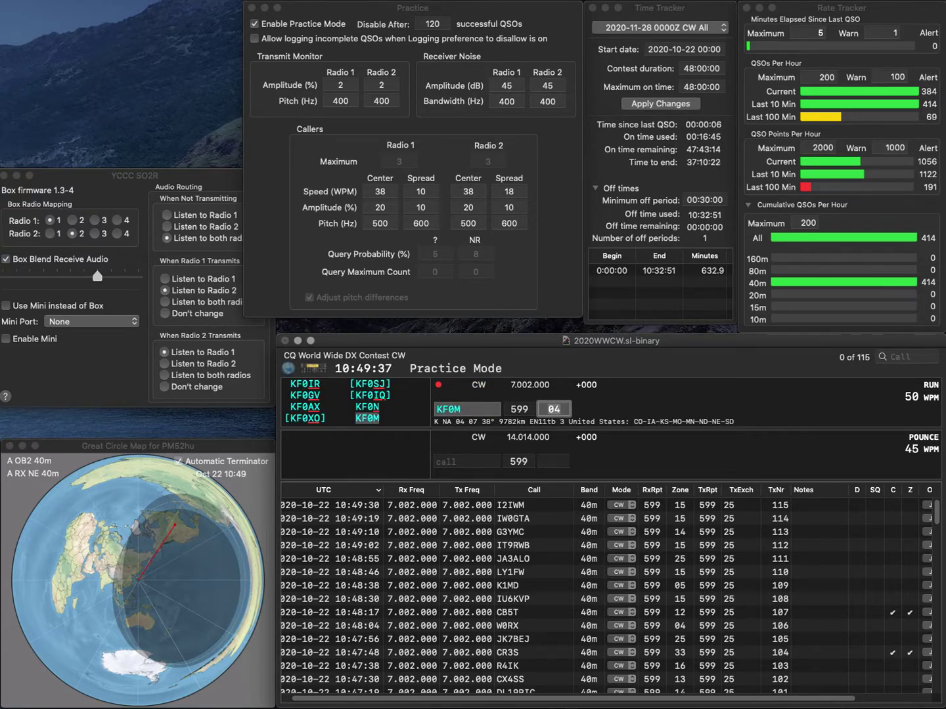
pyautogui.press('Return')
pyautogui.write('YR5N')
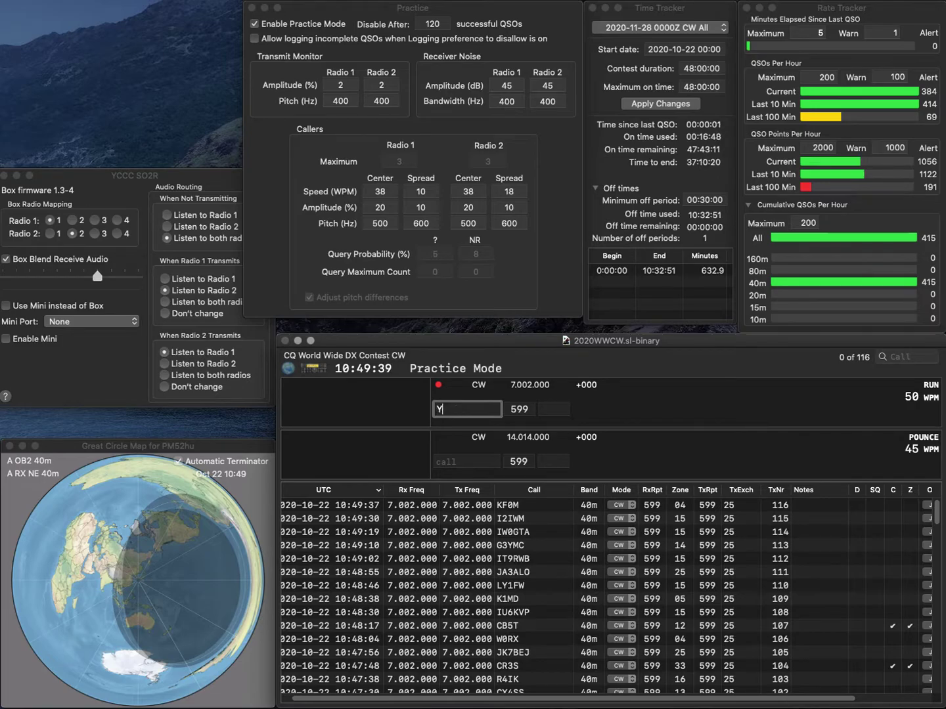
pyautogui.press('Tab')
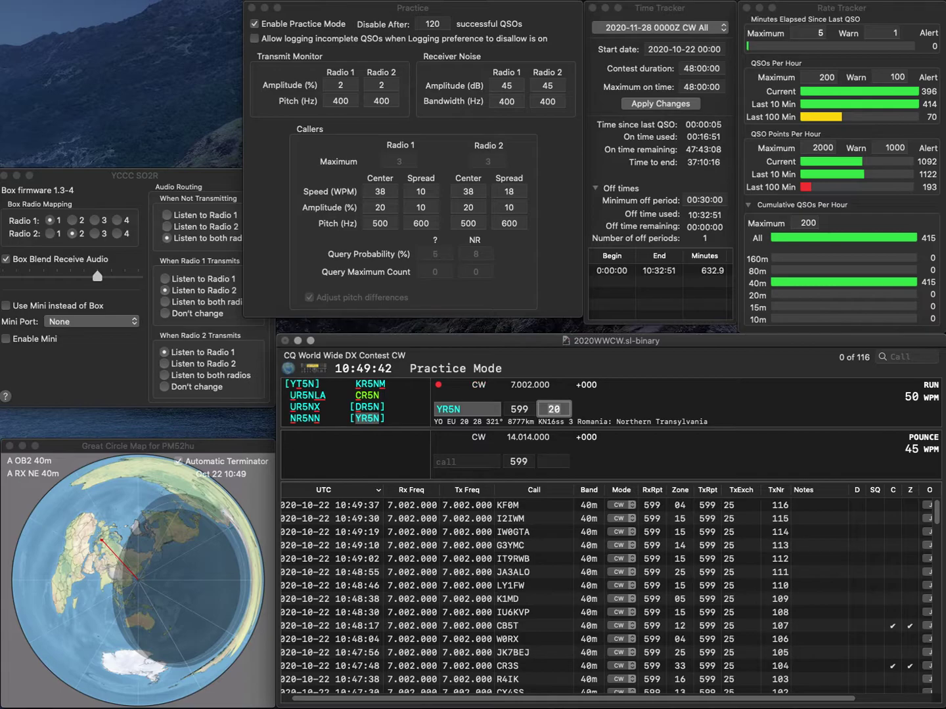
pyautogui.press('Return')
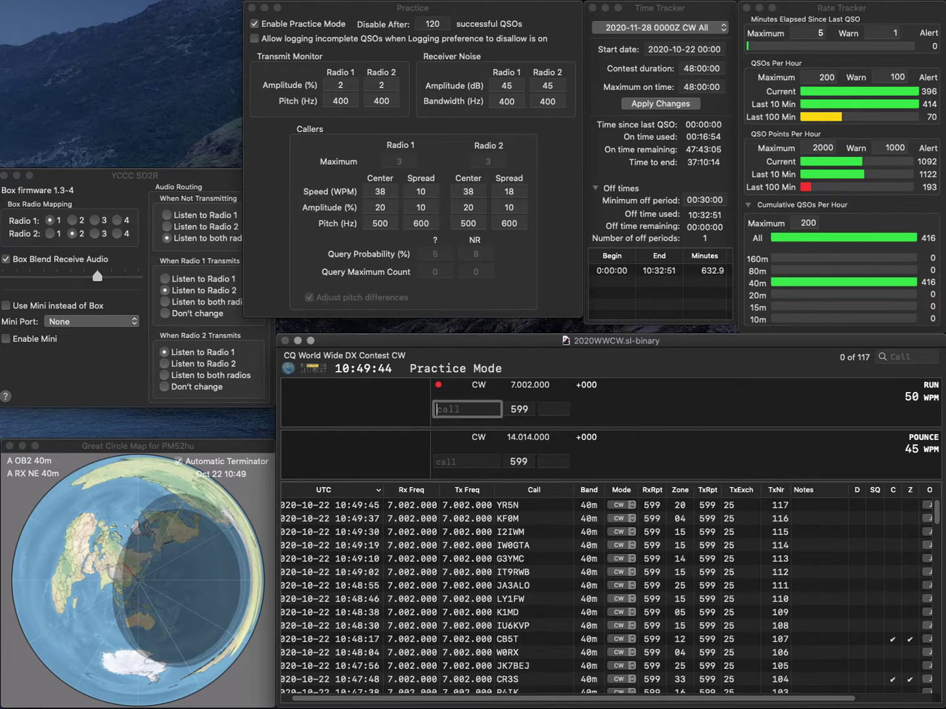
pyautogui.write('CUP')
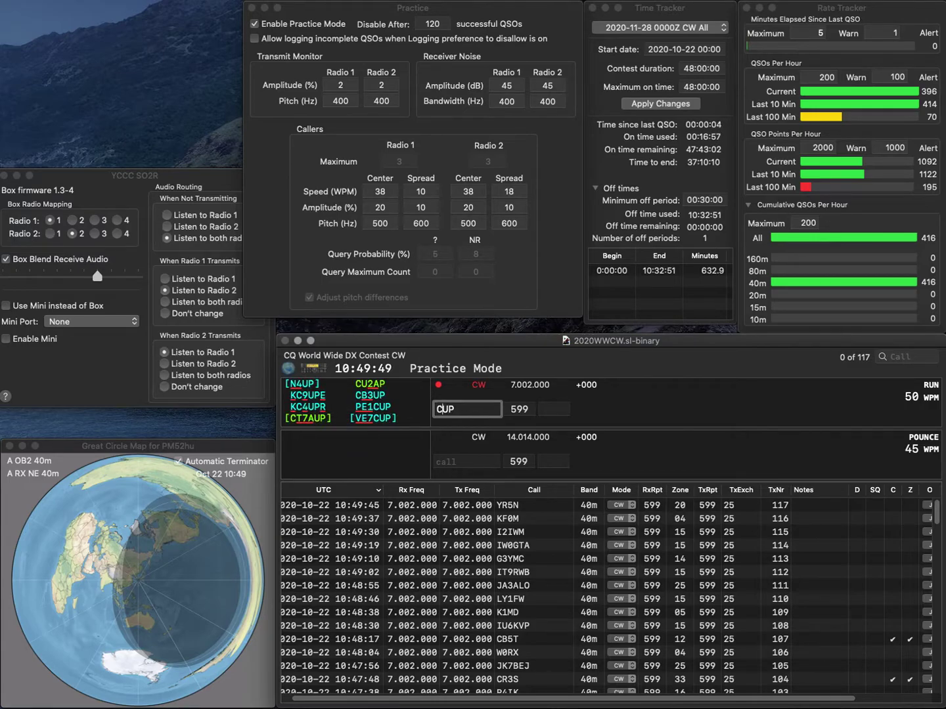
pyautogui.write('B3')
pyautogui.press('Return')
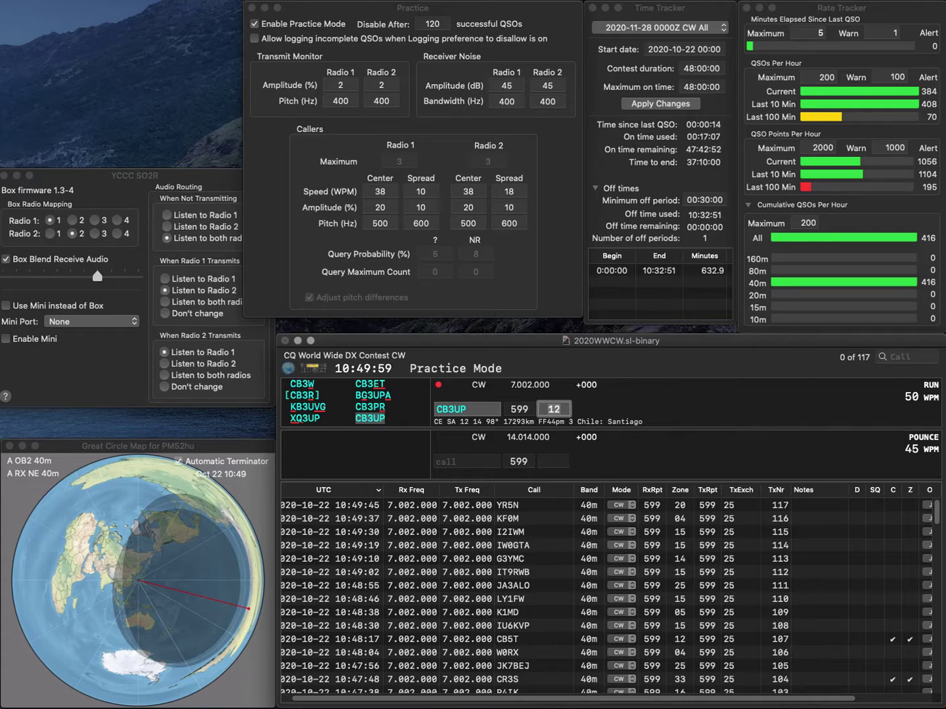
pyautogui.press('Return')
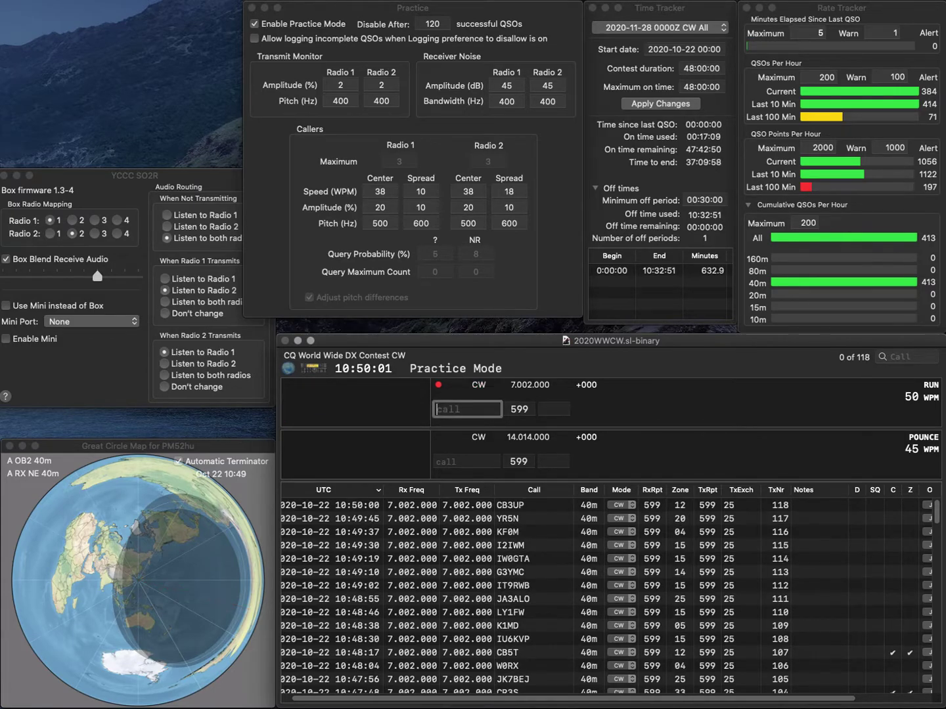
pyautogui.write('KB3JQG')
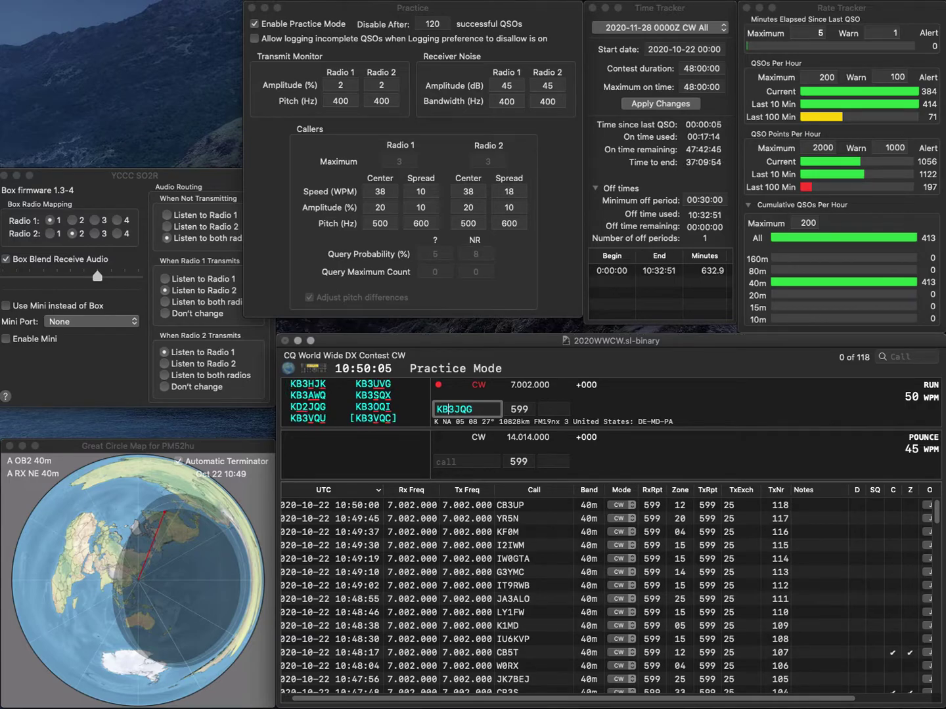
pyautogui.press('BackSpace')
pyautogui.press('BackSpace')
pyautogui.write('D2')
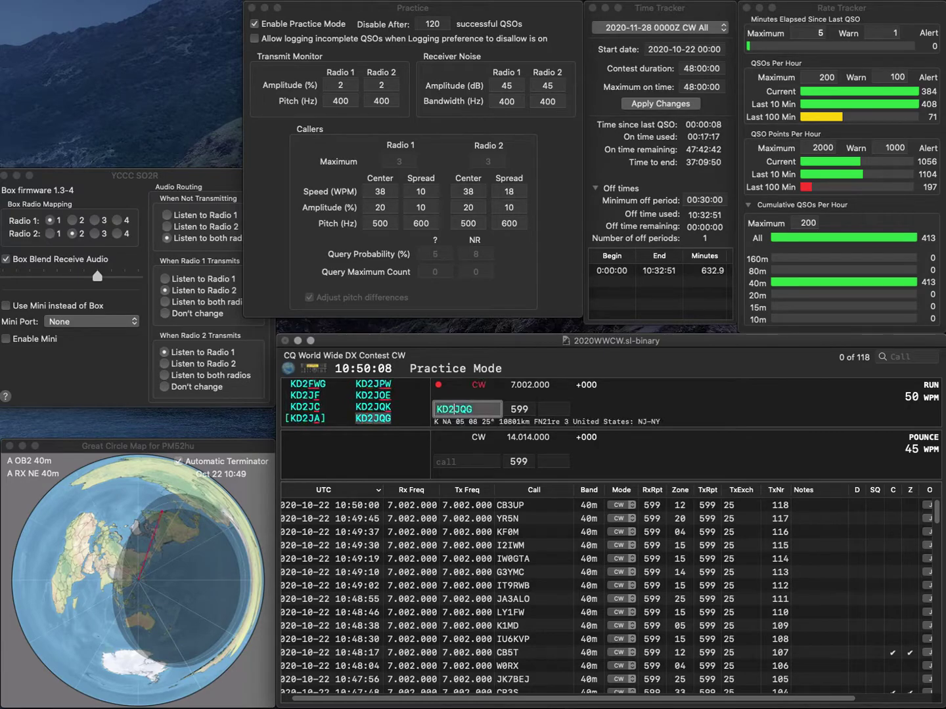
pyautogui.press('Tab')
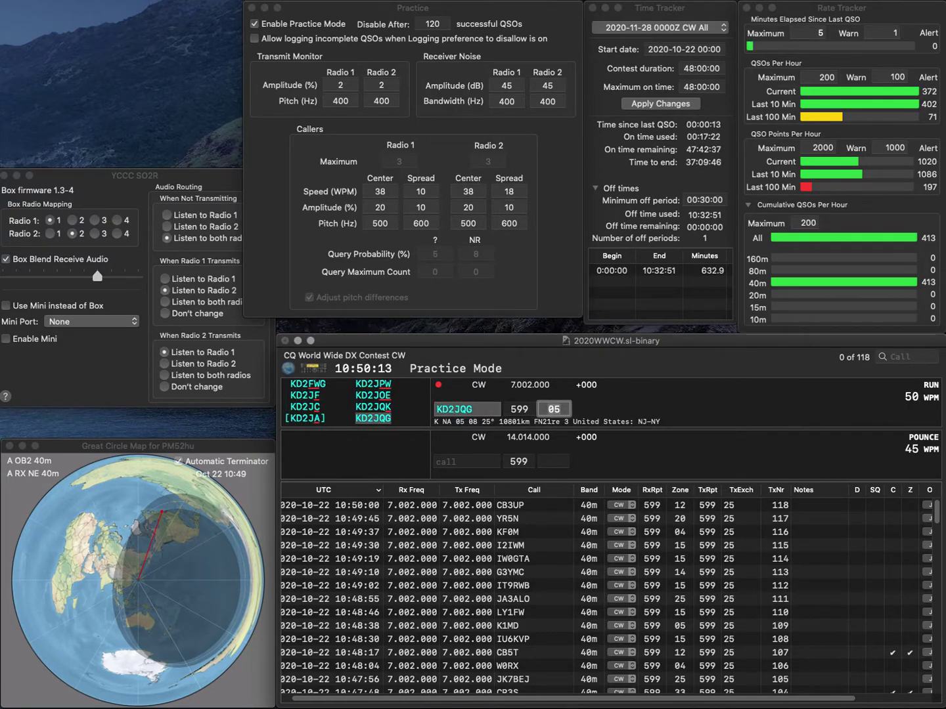
pyautogui.press('Return')
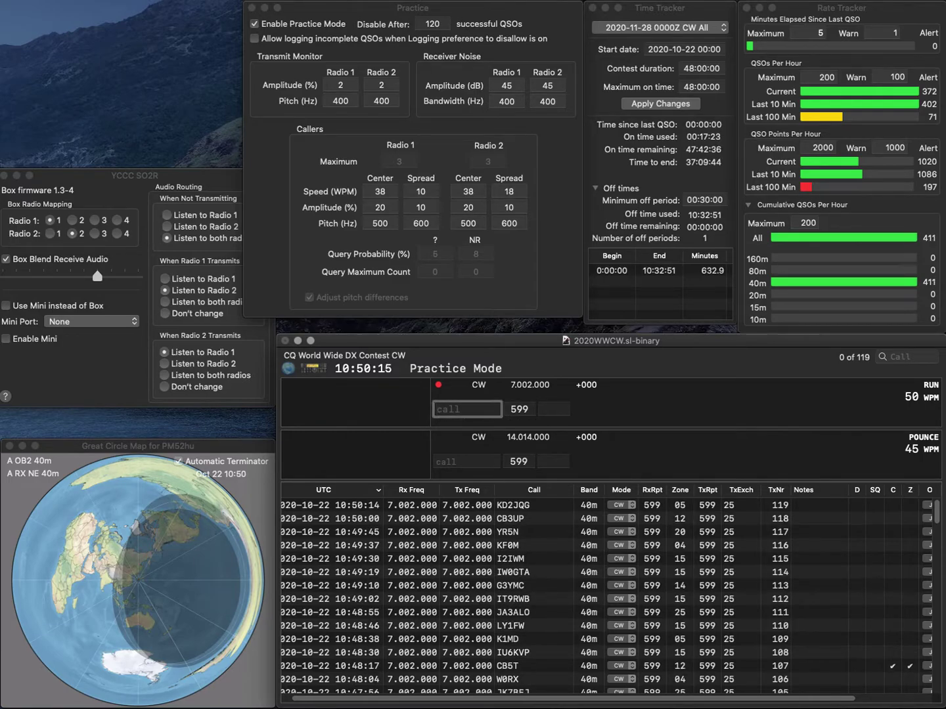
pyautogui.write('EB7C')
pyautogui.press('Tab')
pyautogui.hotkey('shift', 'Tab')
pyautogui.write('ED7C')
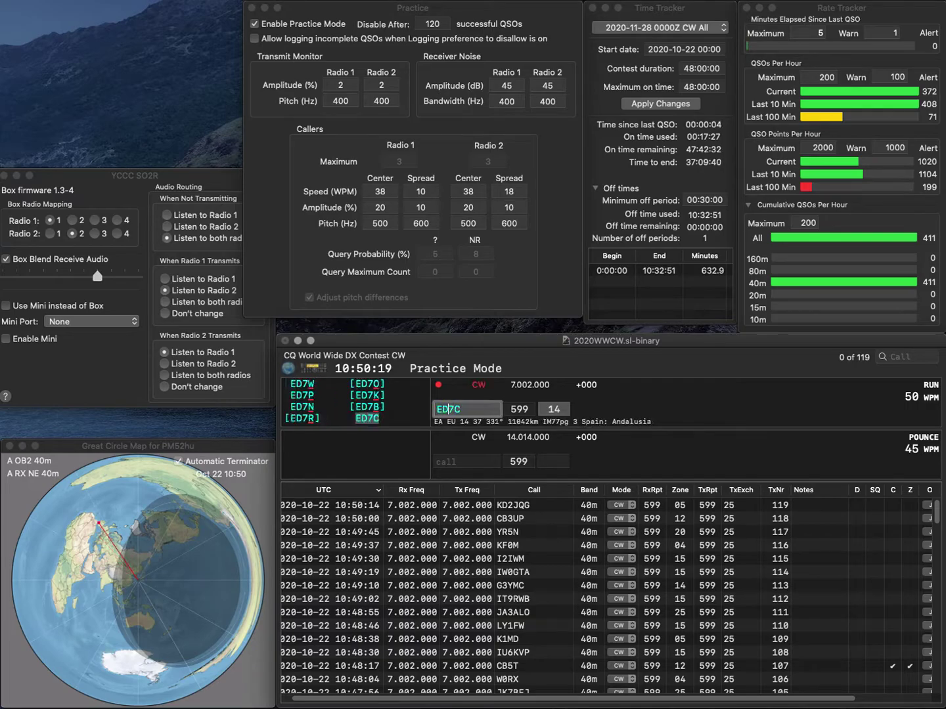
pyautogui.press('Tab')
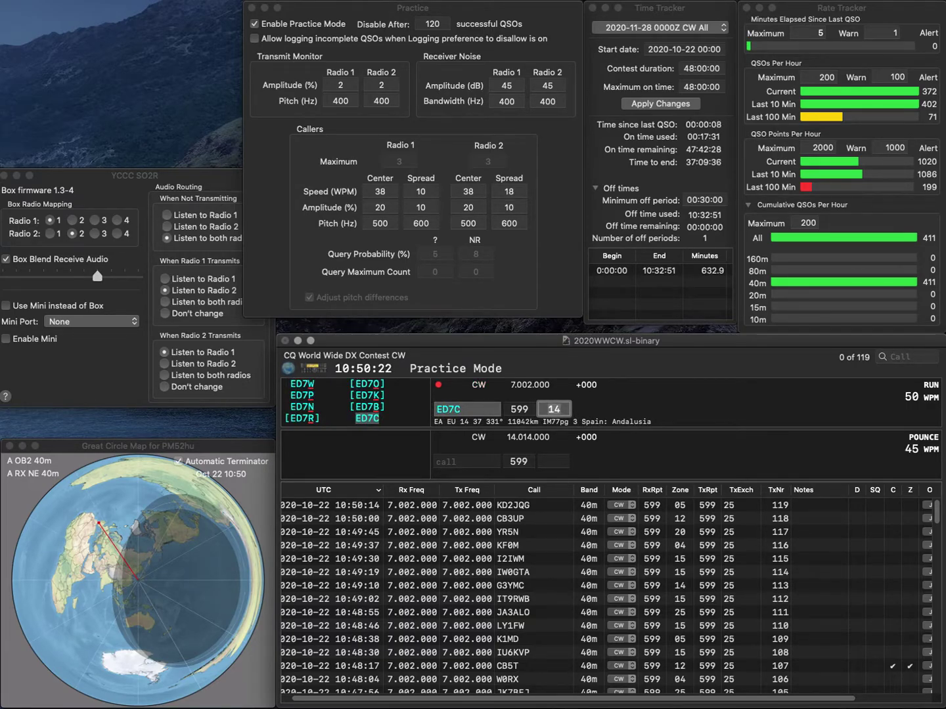
pyautogui.press('Return')
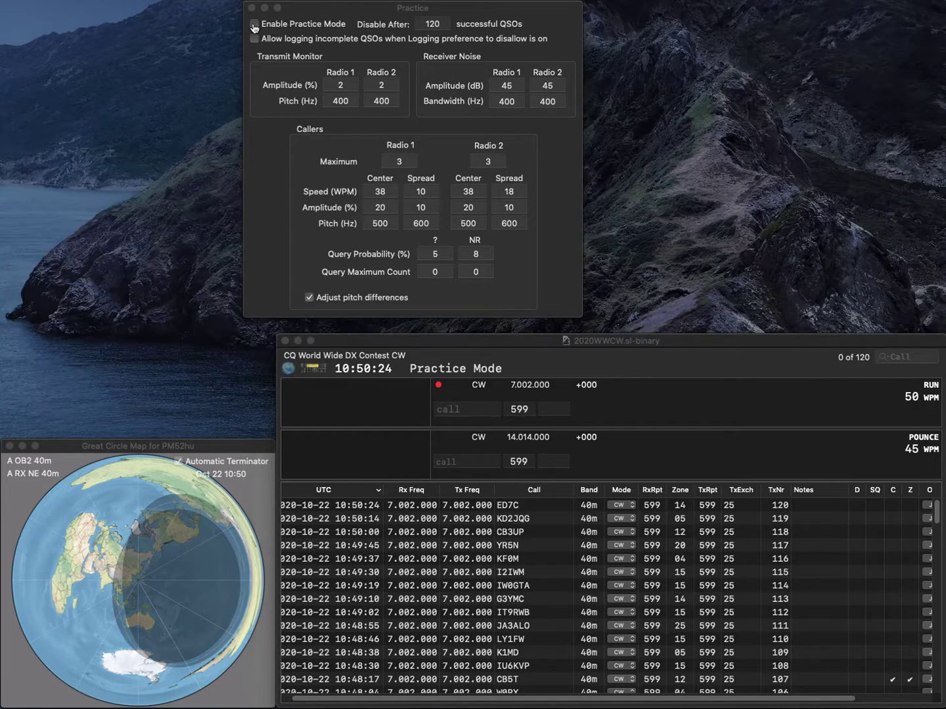